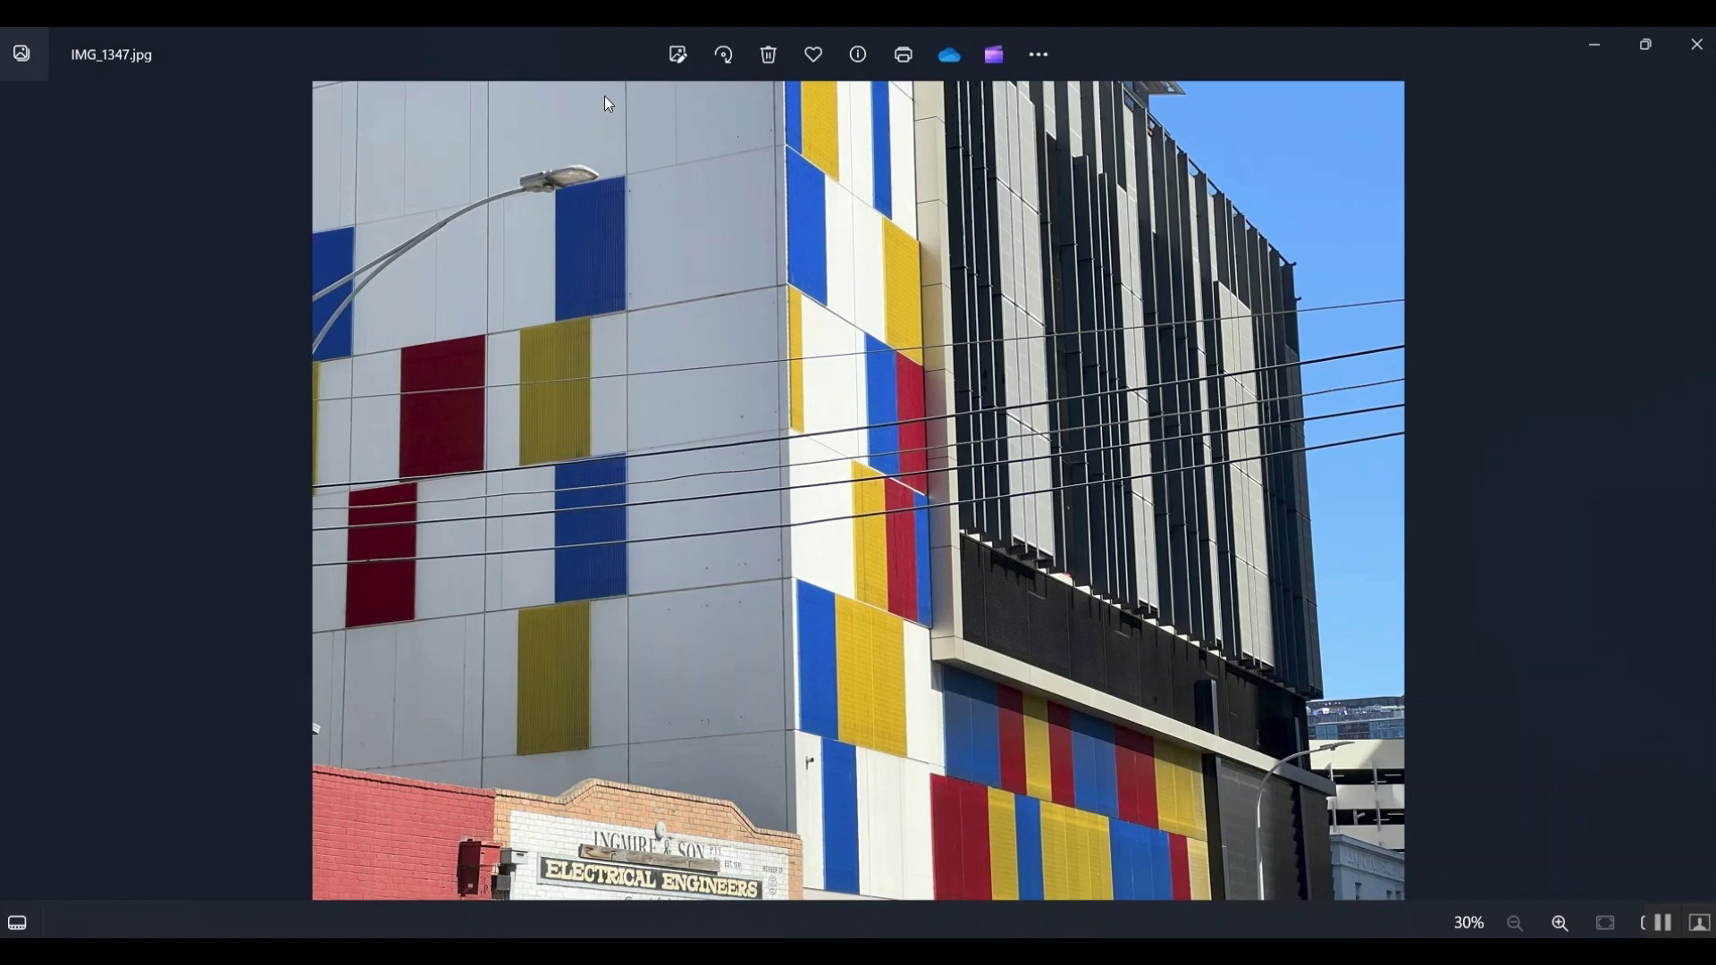
# Step: Open IMG_1347.jpg for editing, look through the available filters and apply the B&W filter
pyautogui.click(679, 55)
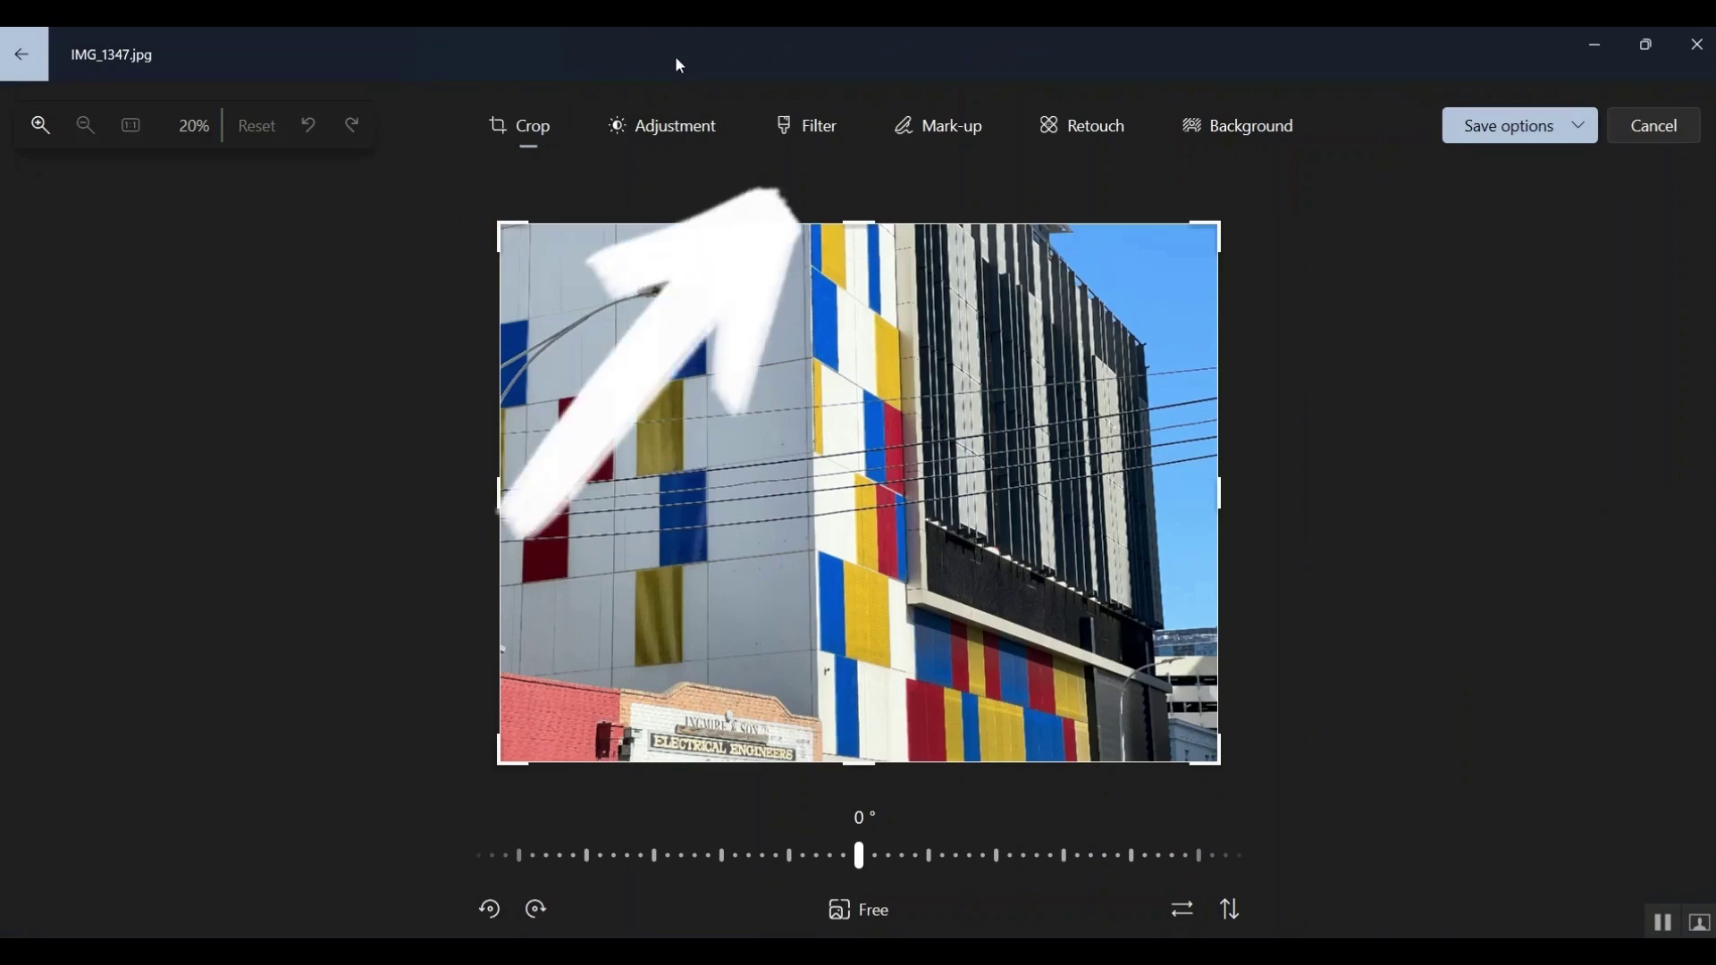
pyautogui.click(809, 136)
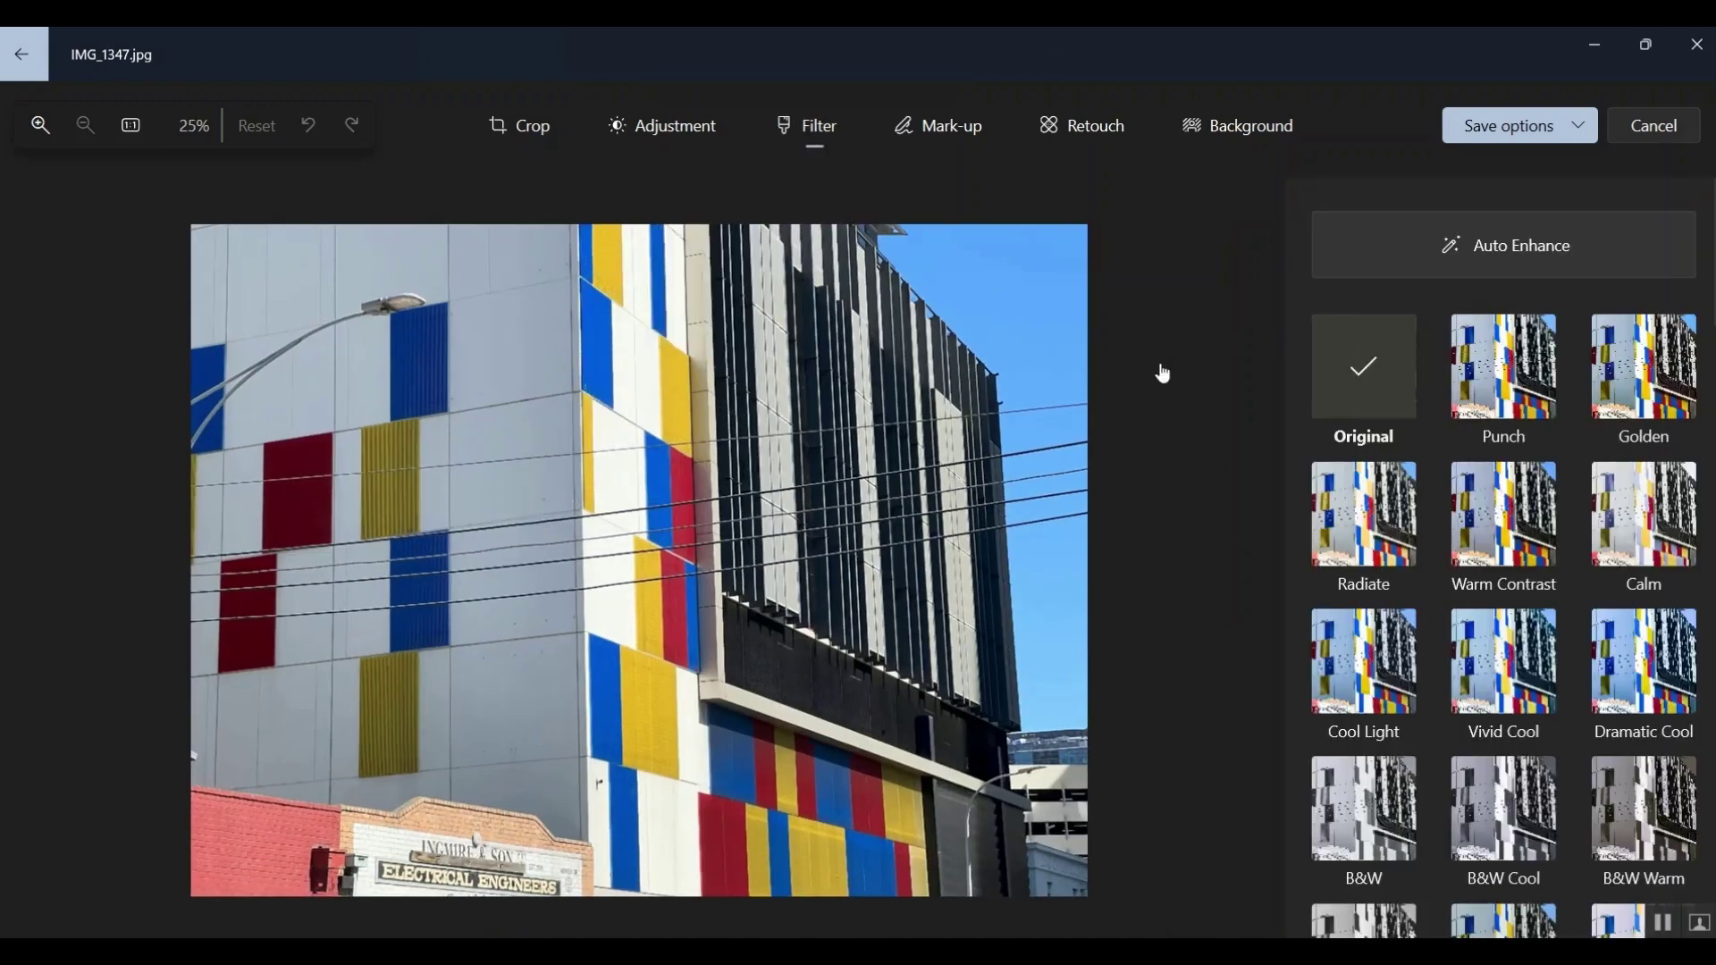
pyautogui.scroll(-3, 1539, 278)
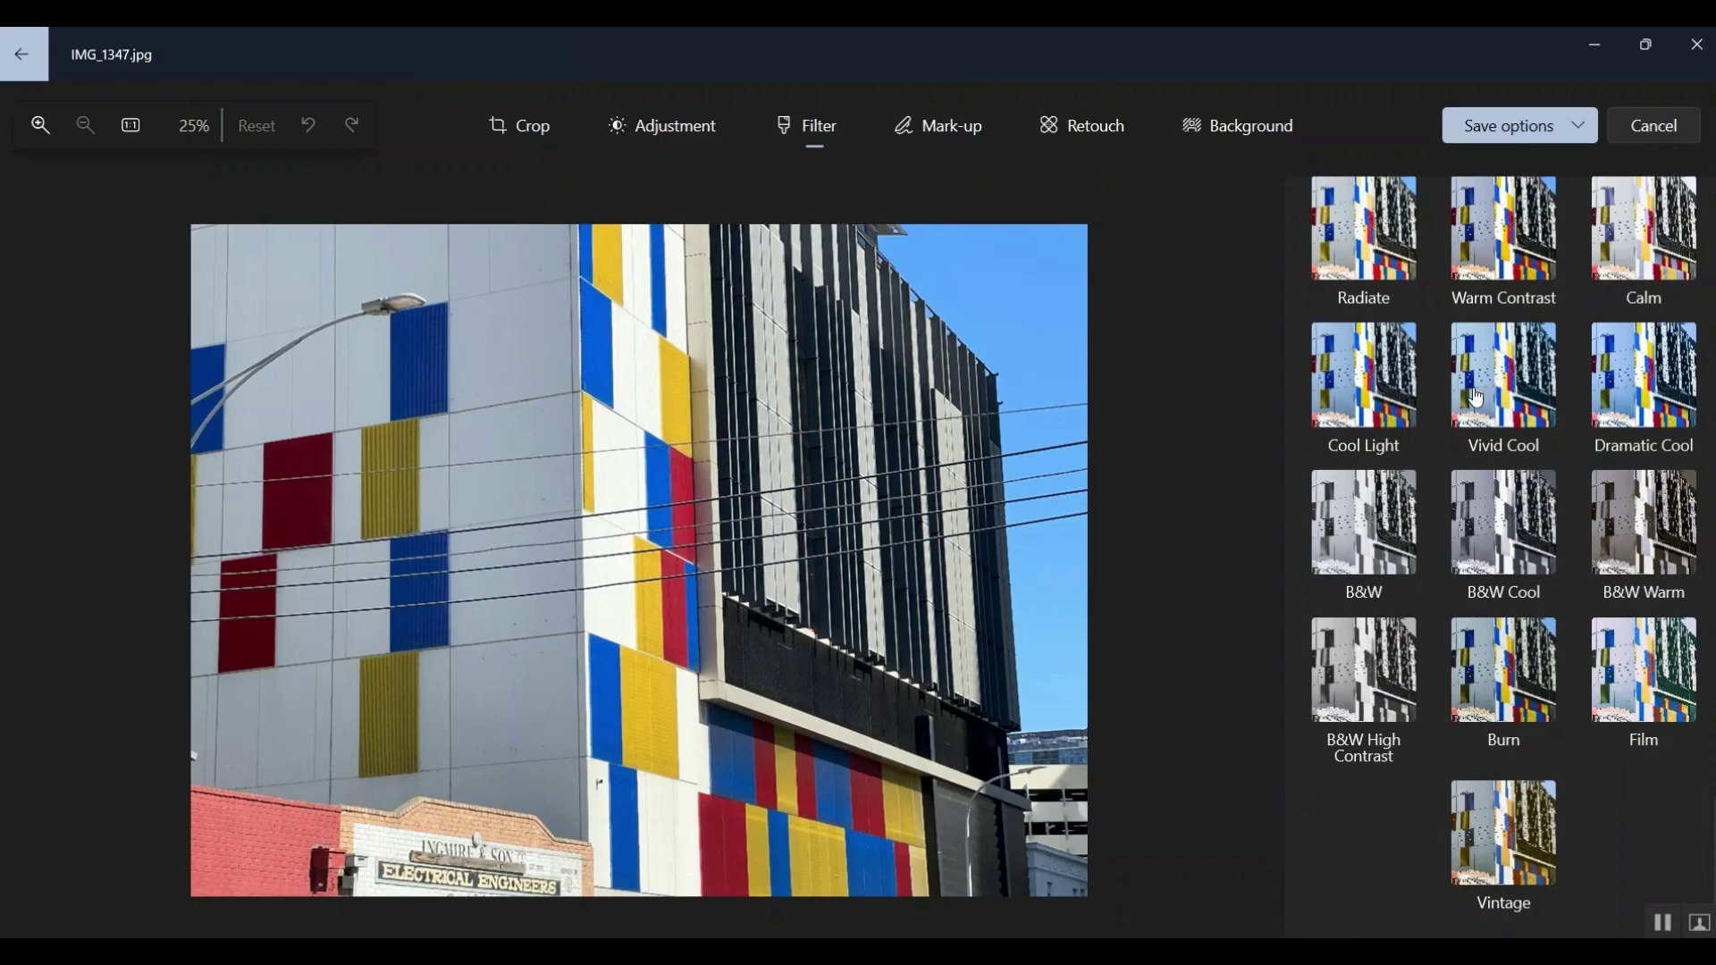
pyautogui.scroll(3, 1507, 390)
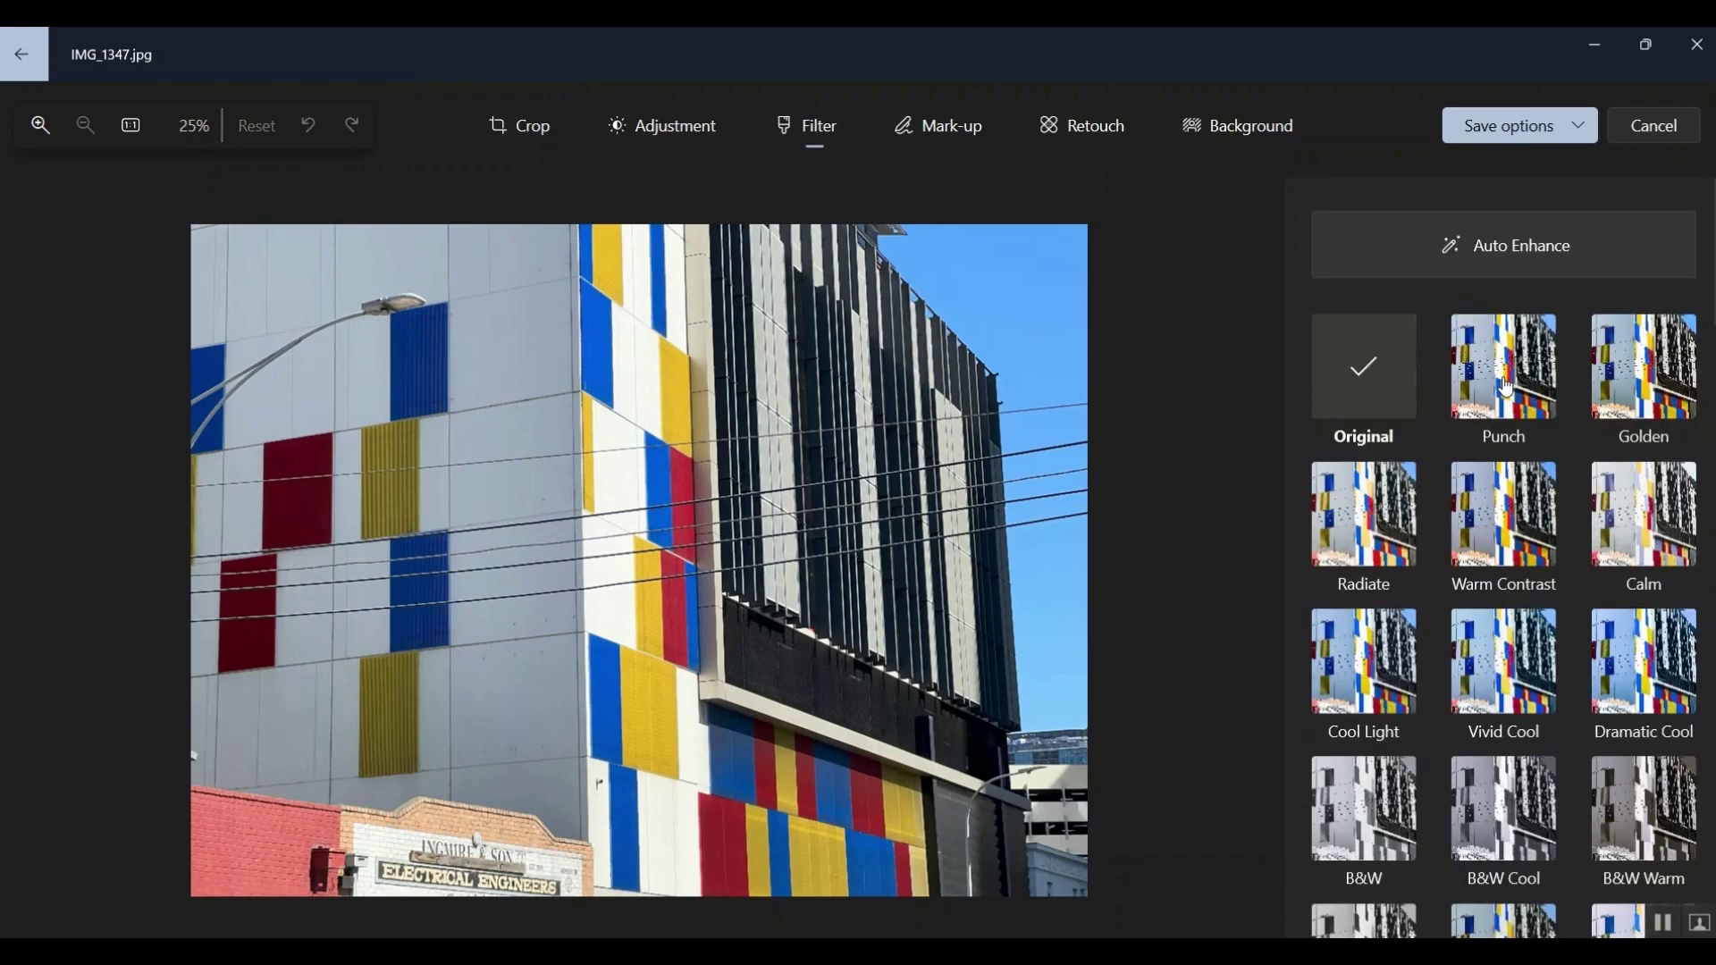
pyautogui.scroll(-3, 1507, 389)
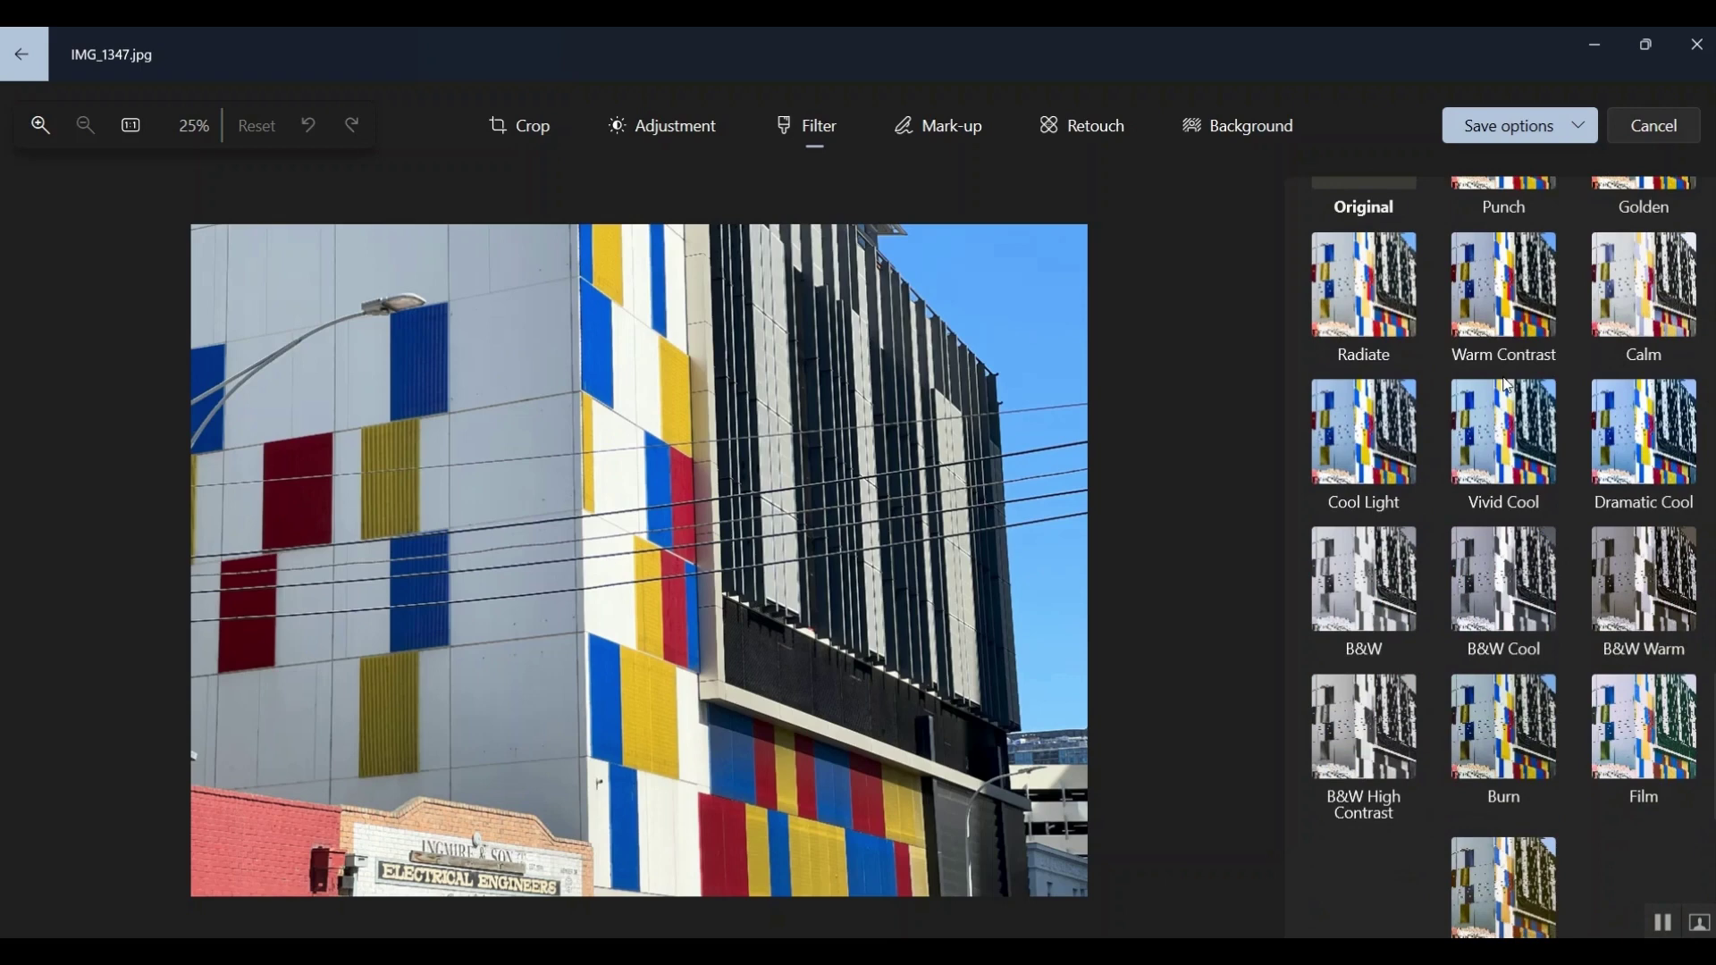
pyautogui.scroll(-1, 1509, 385)
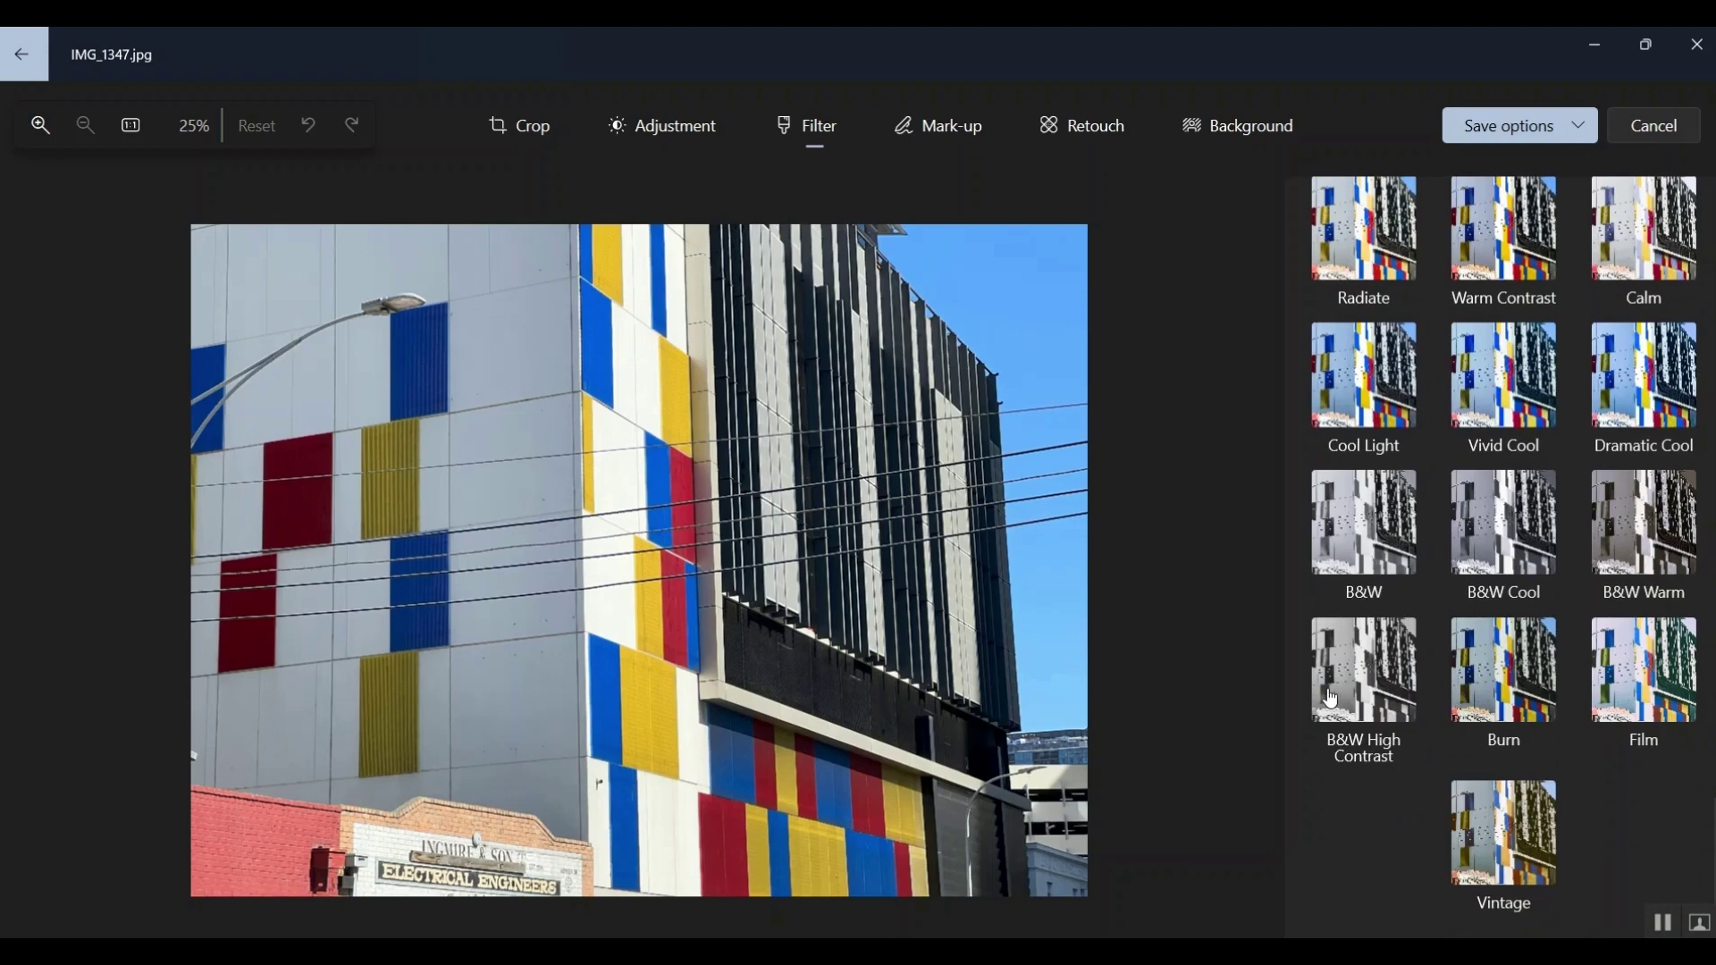
pyautogui.click(1383, 508)
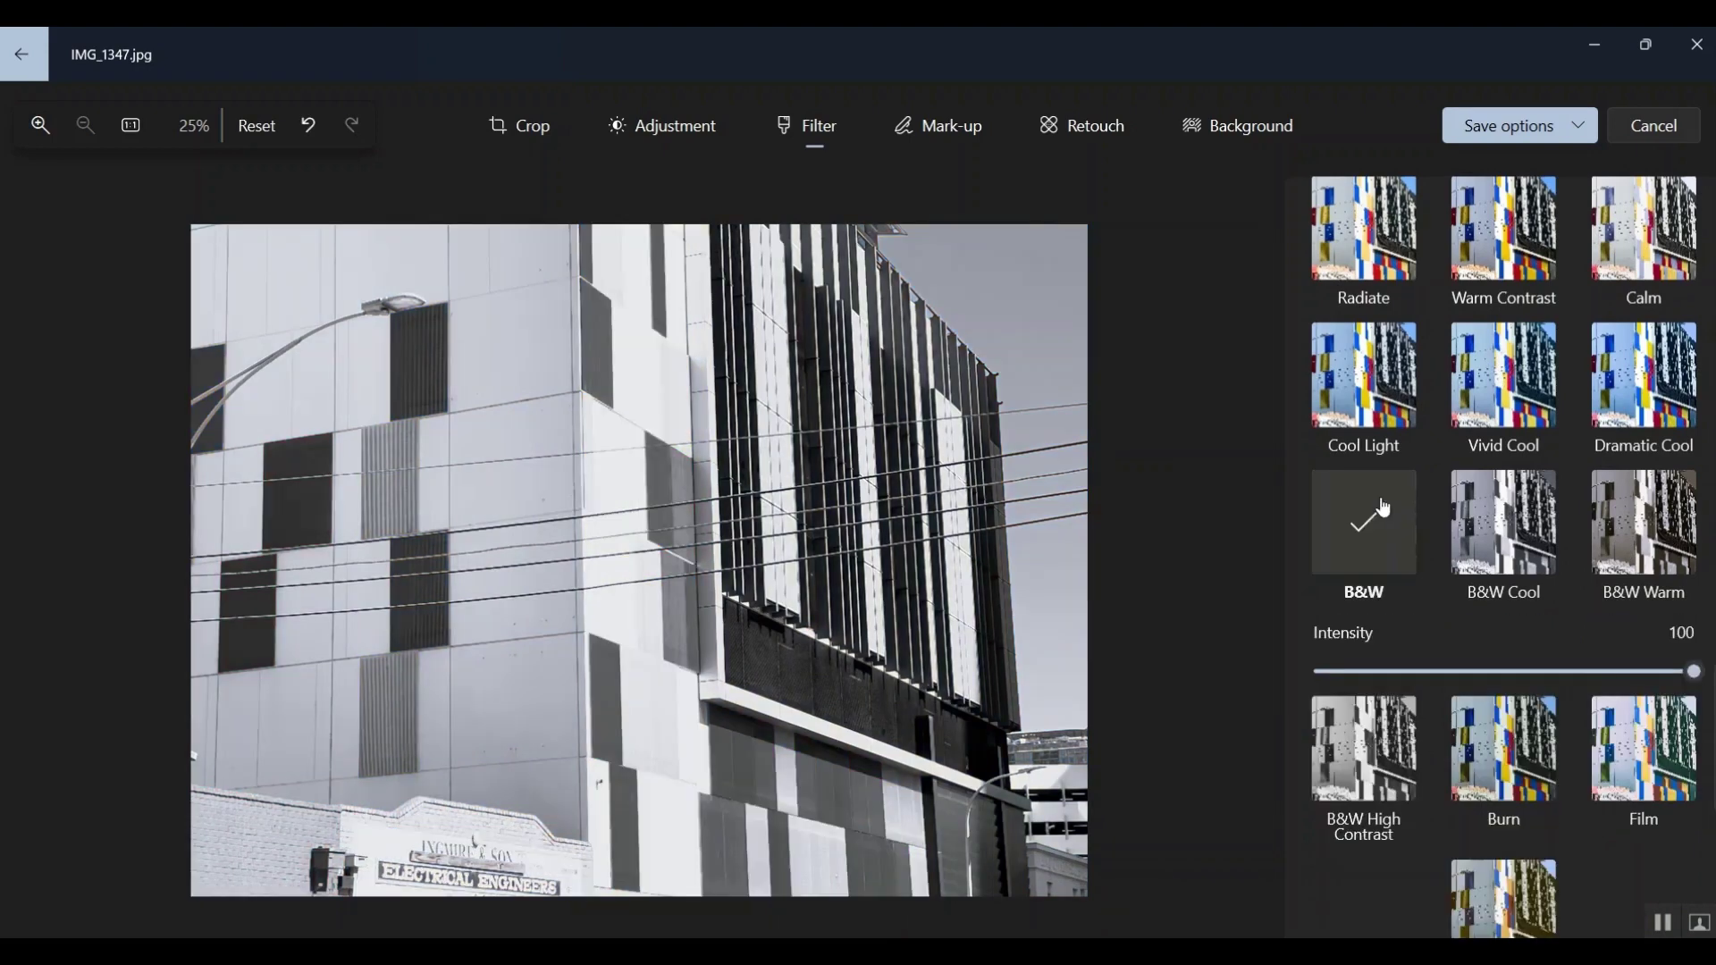
# Step: Try the B&W Cool, B&W Warm and B&W High Contrast filters on the photo and return to B&W
pyautogui.click(1501, 518)
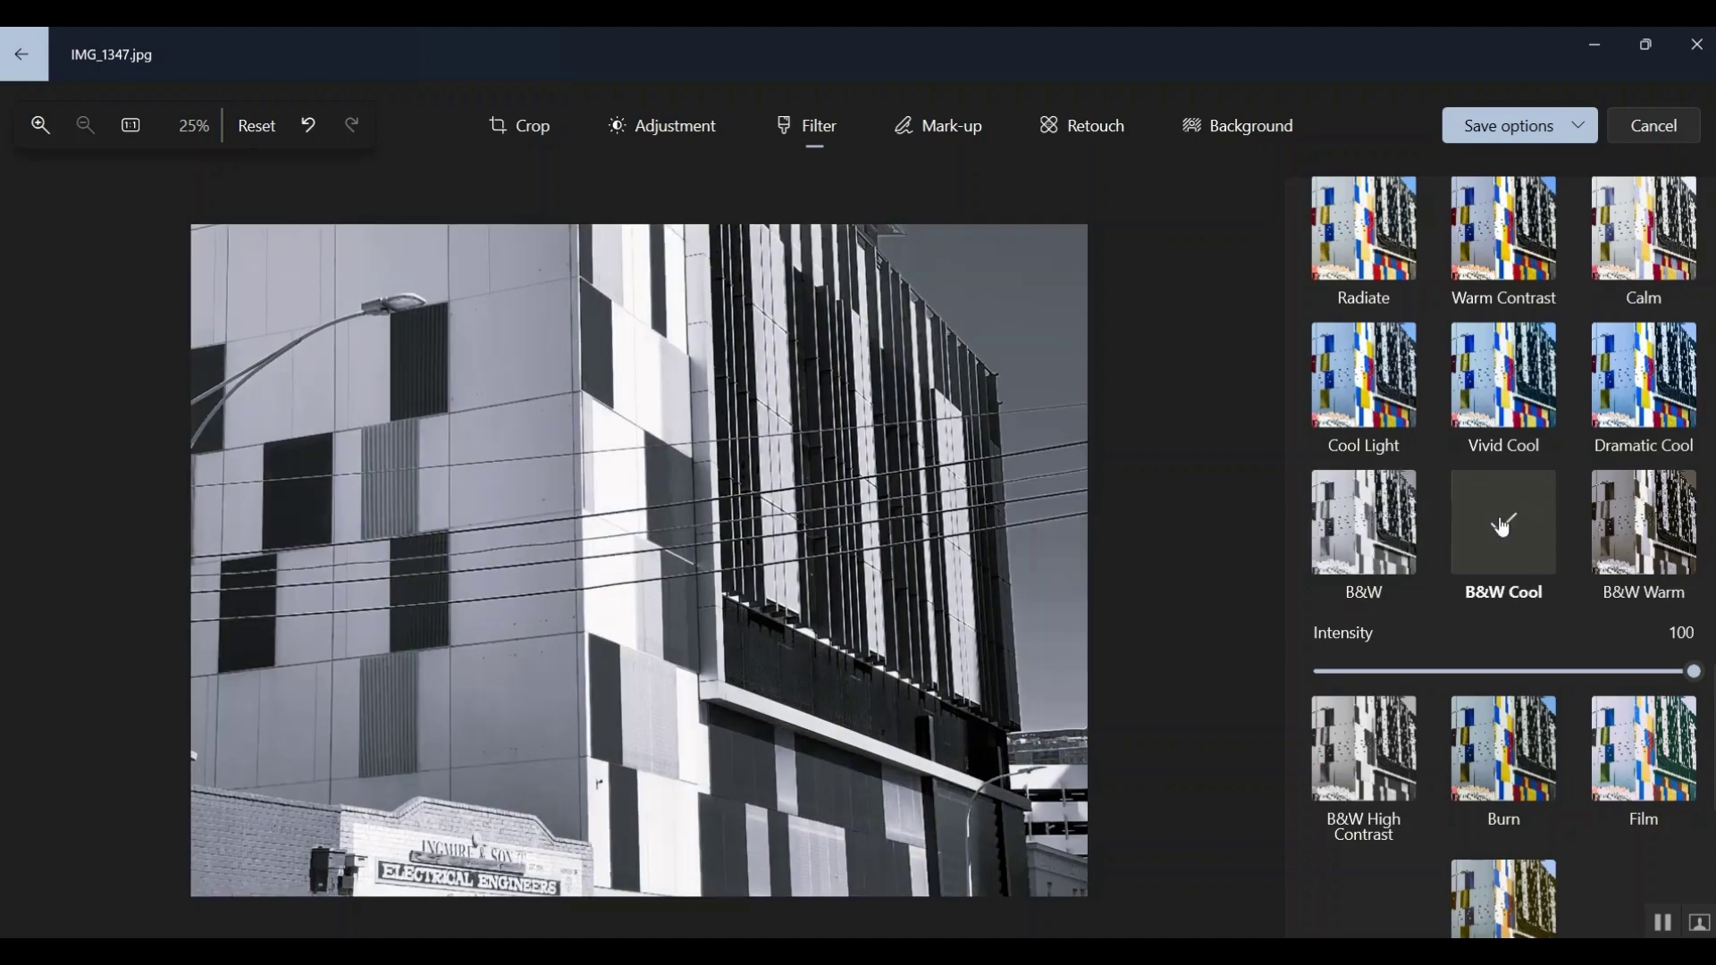
pyautogui.click(1643, 531)
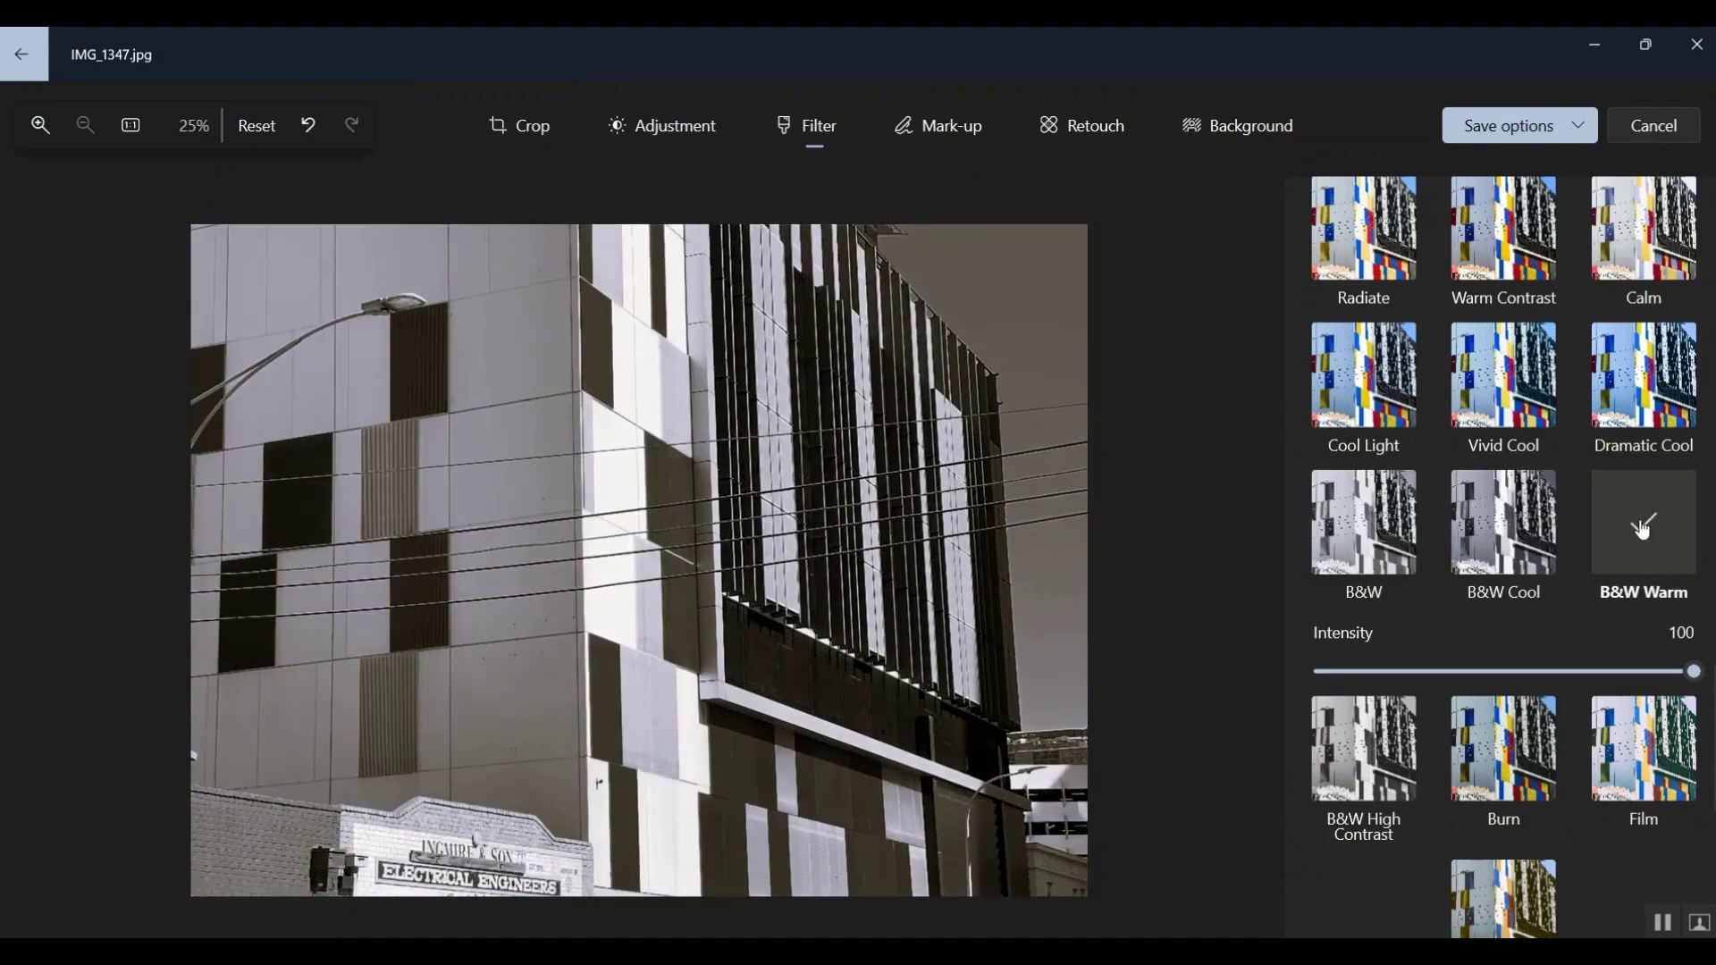
pyautogui.click(1372, 746)
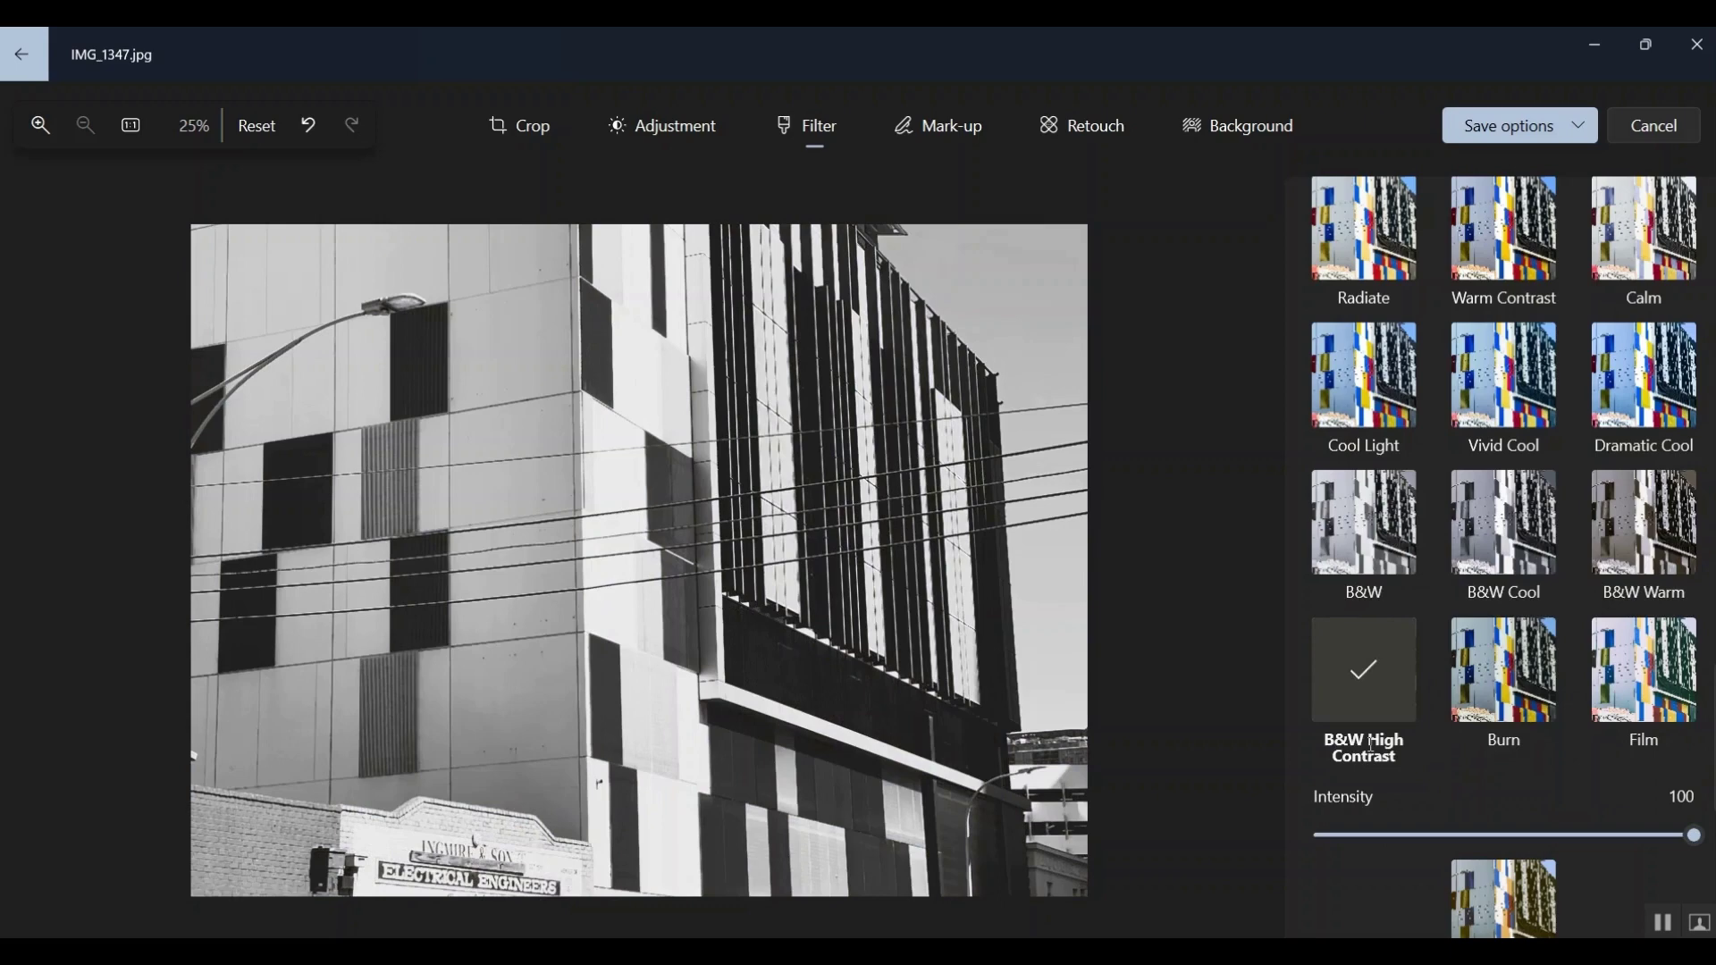
pyautogui.click(1359, 543)
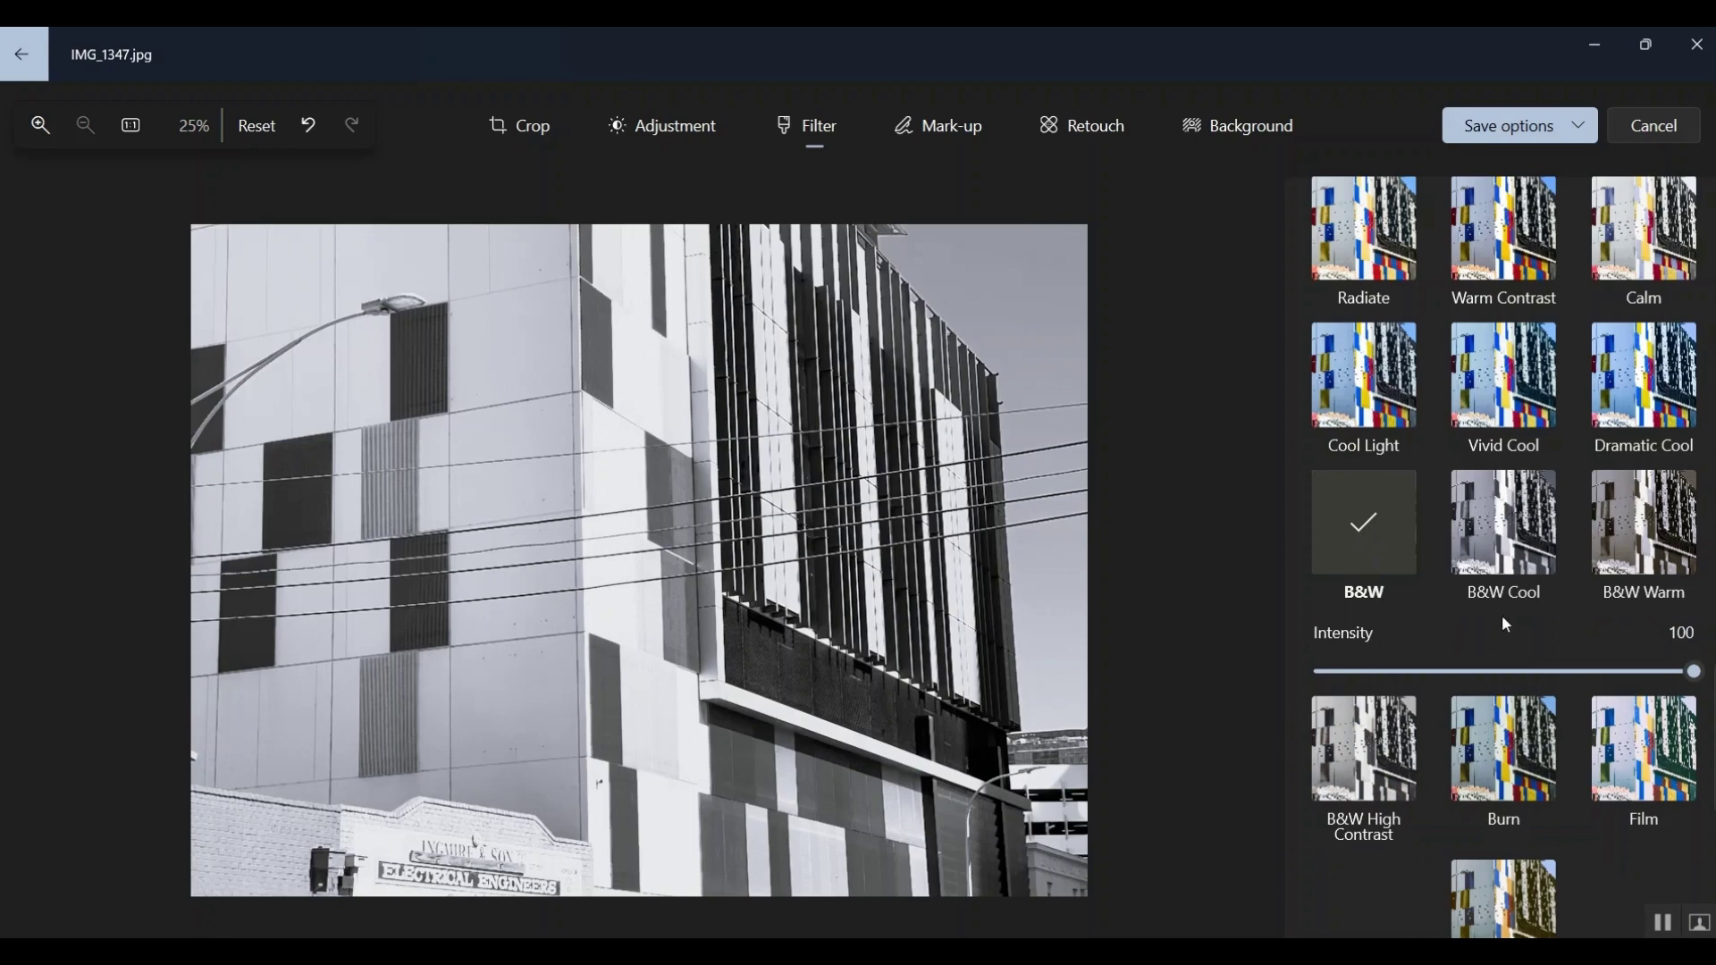
# Step: Try the B&W filter at intensities of 0, 23 and 32 and set it back to 100
pyautogui.click(1697, 678)
pyautogui.moveTo(1697, 678); pyautogui.dragTo(1302, 693)
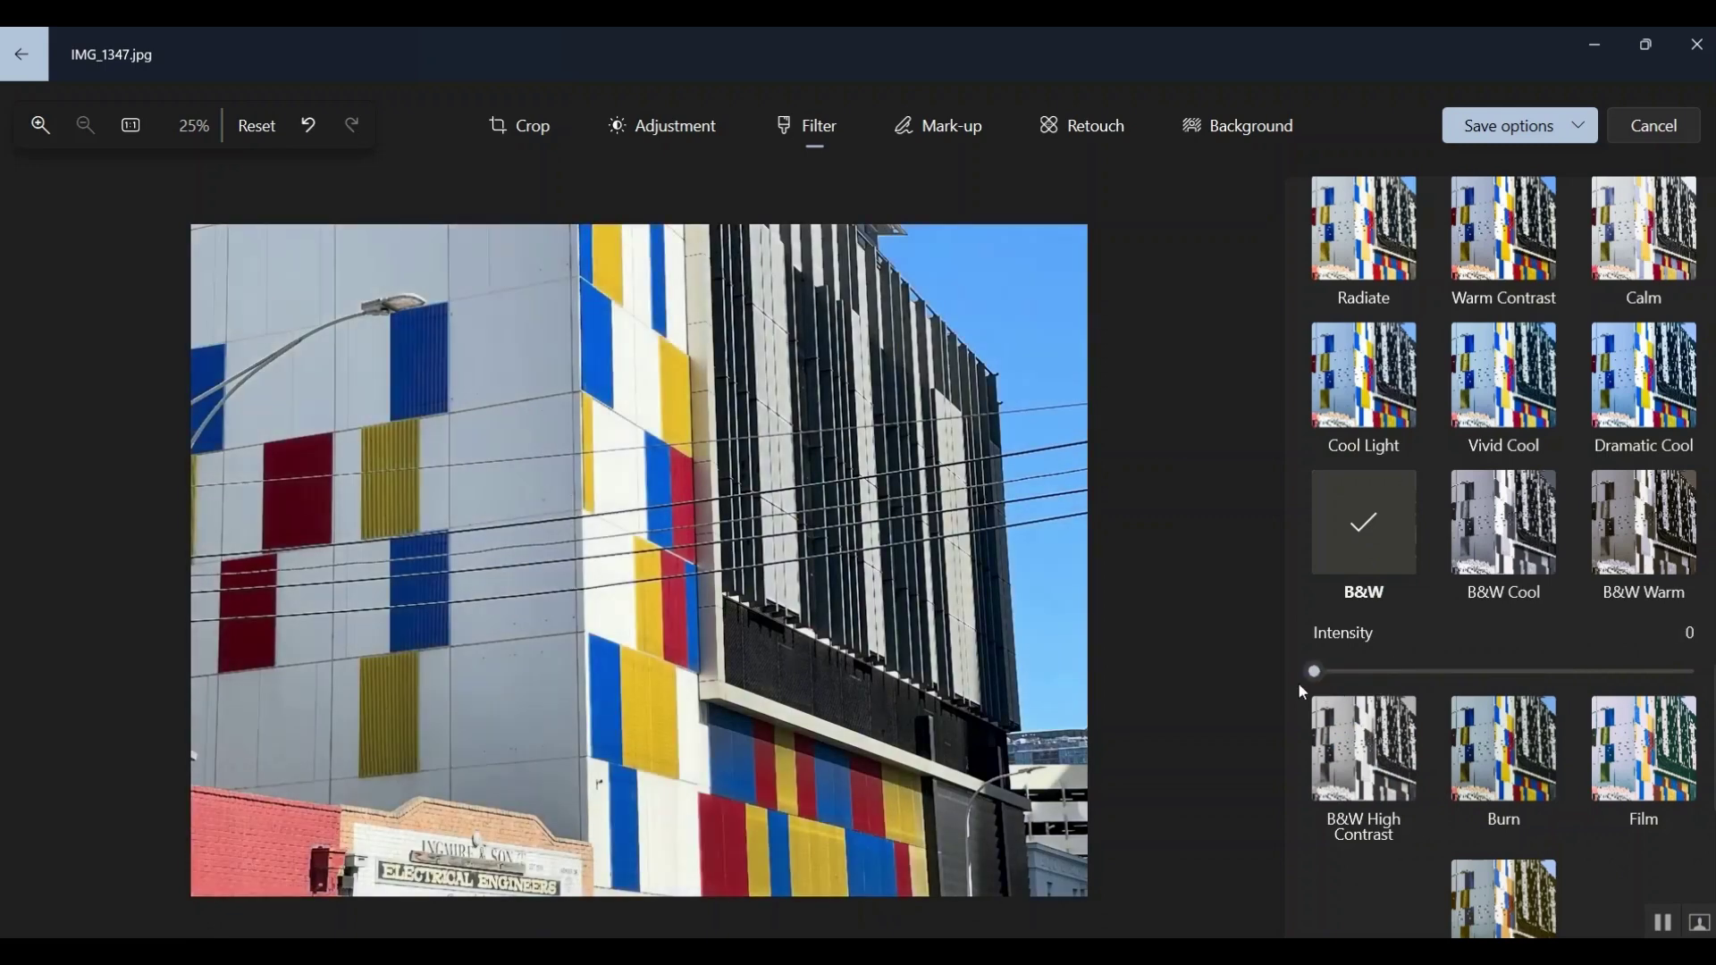
pyautogui.click(1401, 671)
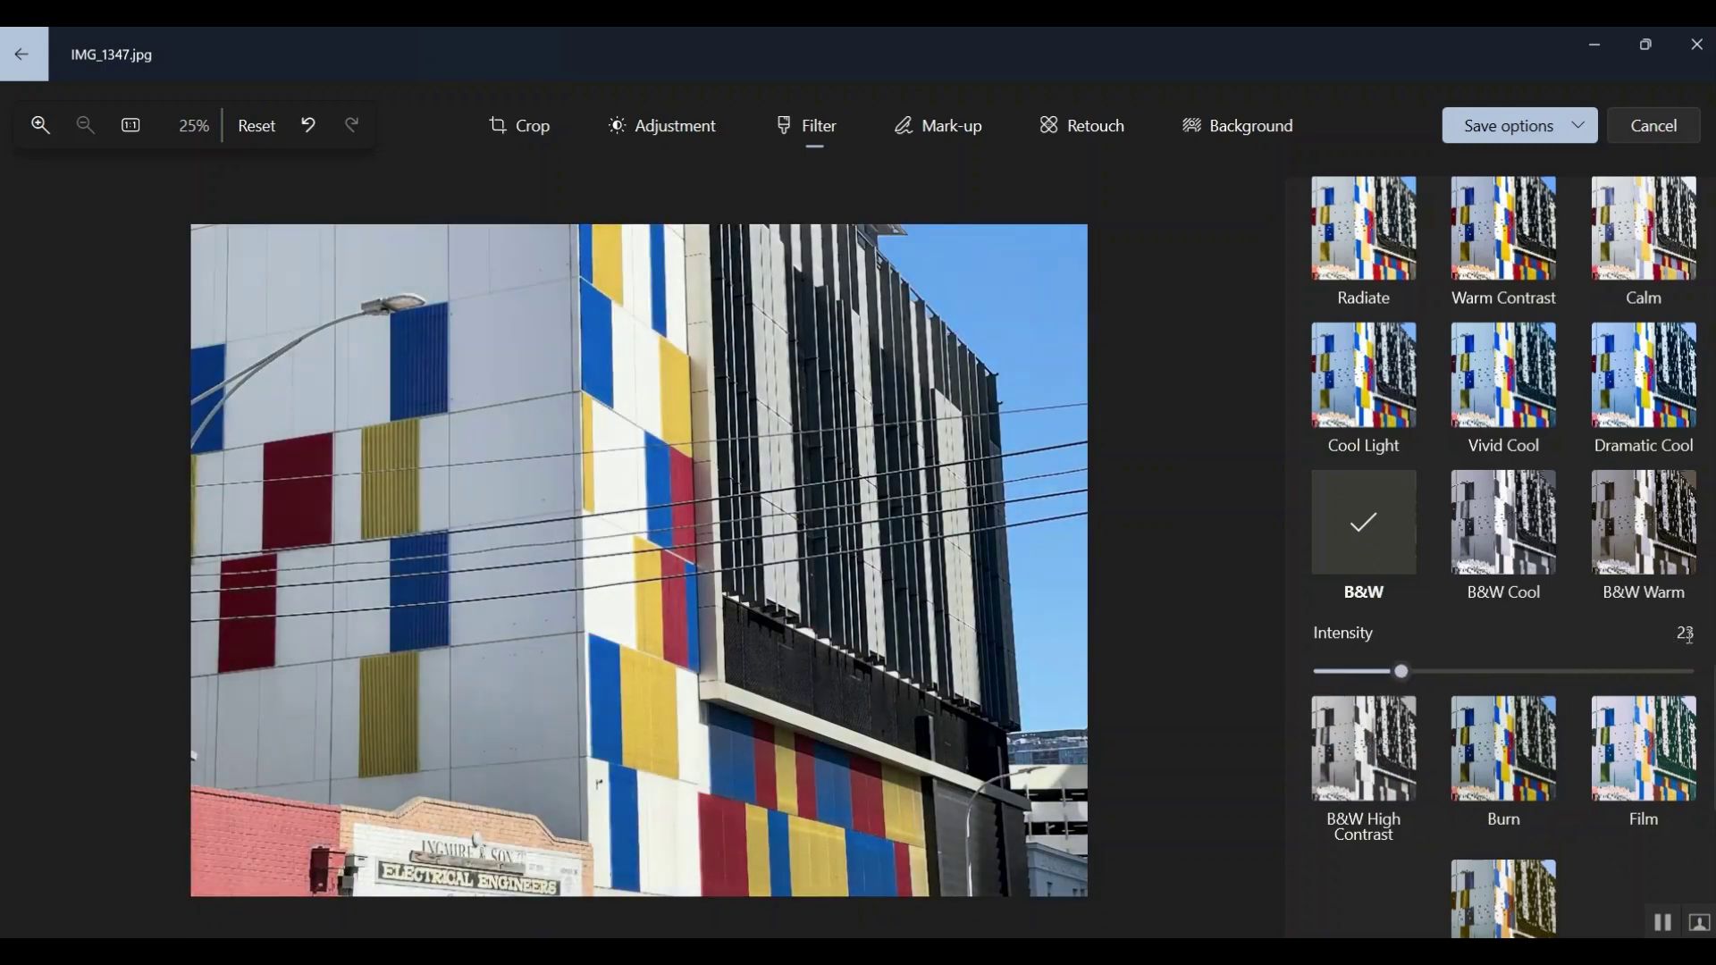
pyautogui.press('Home')
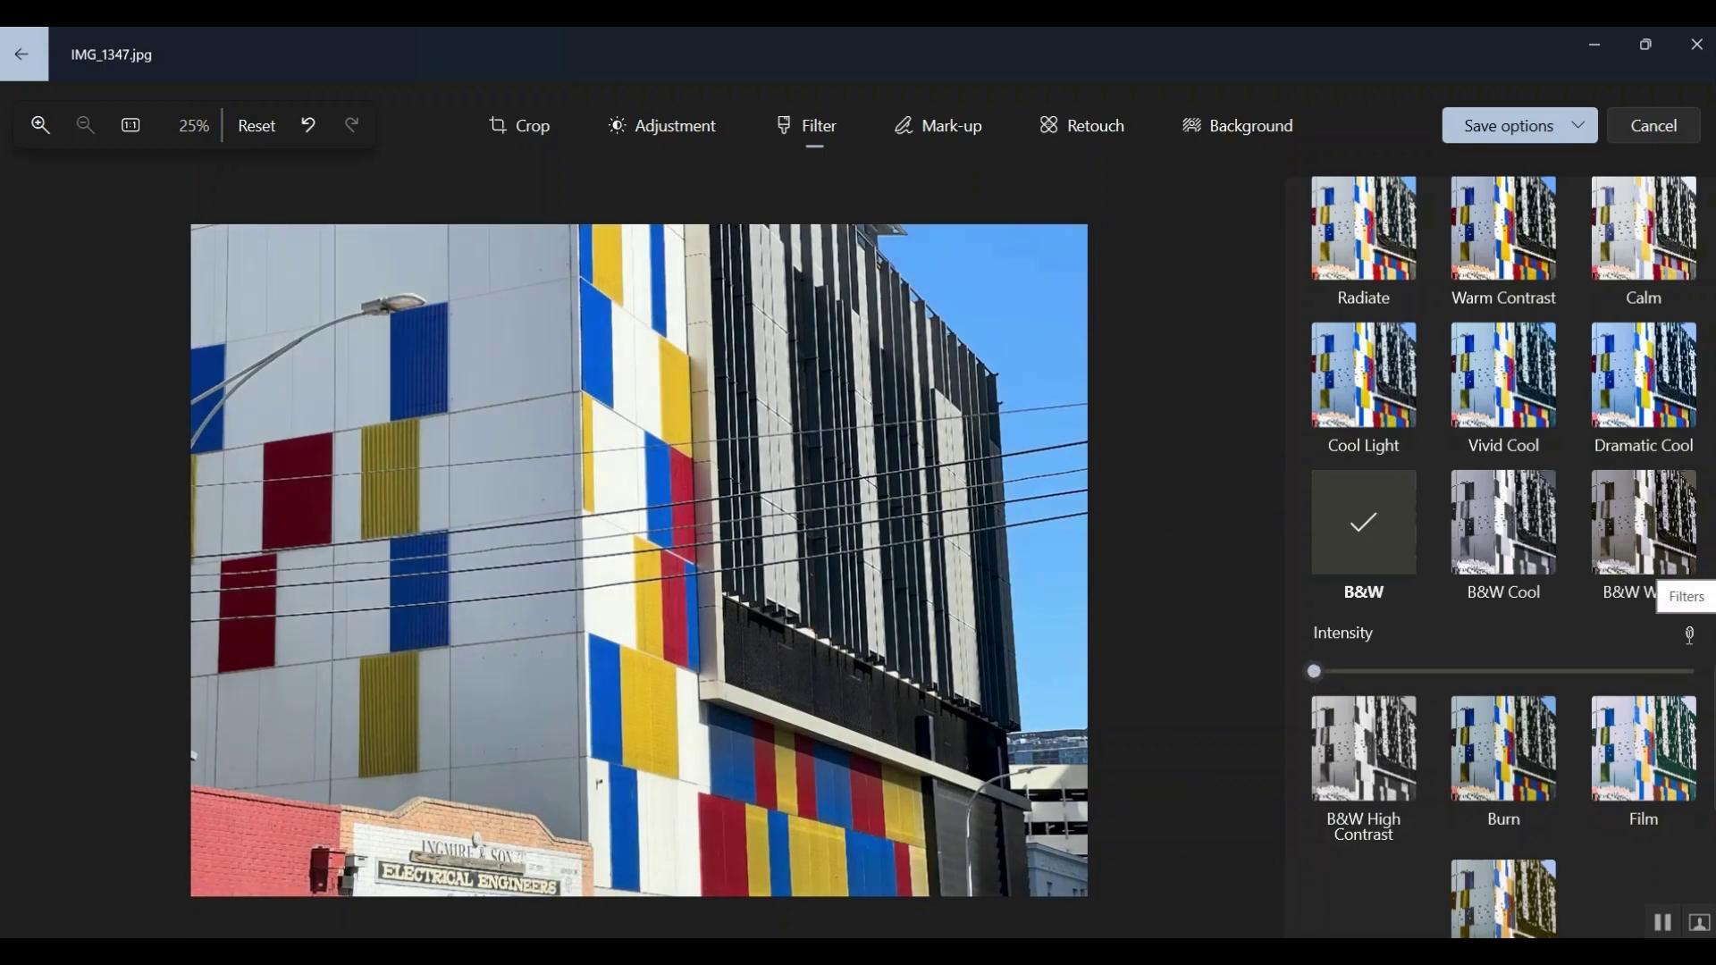
pyautogui.moveTo(1315, 684); pyautogui.dragTo(1438, 684)
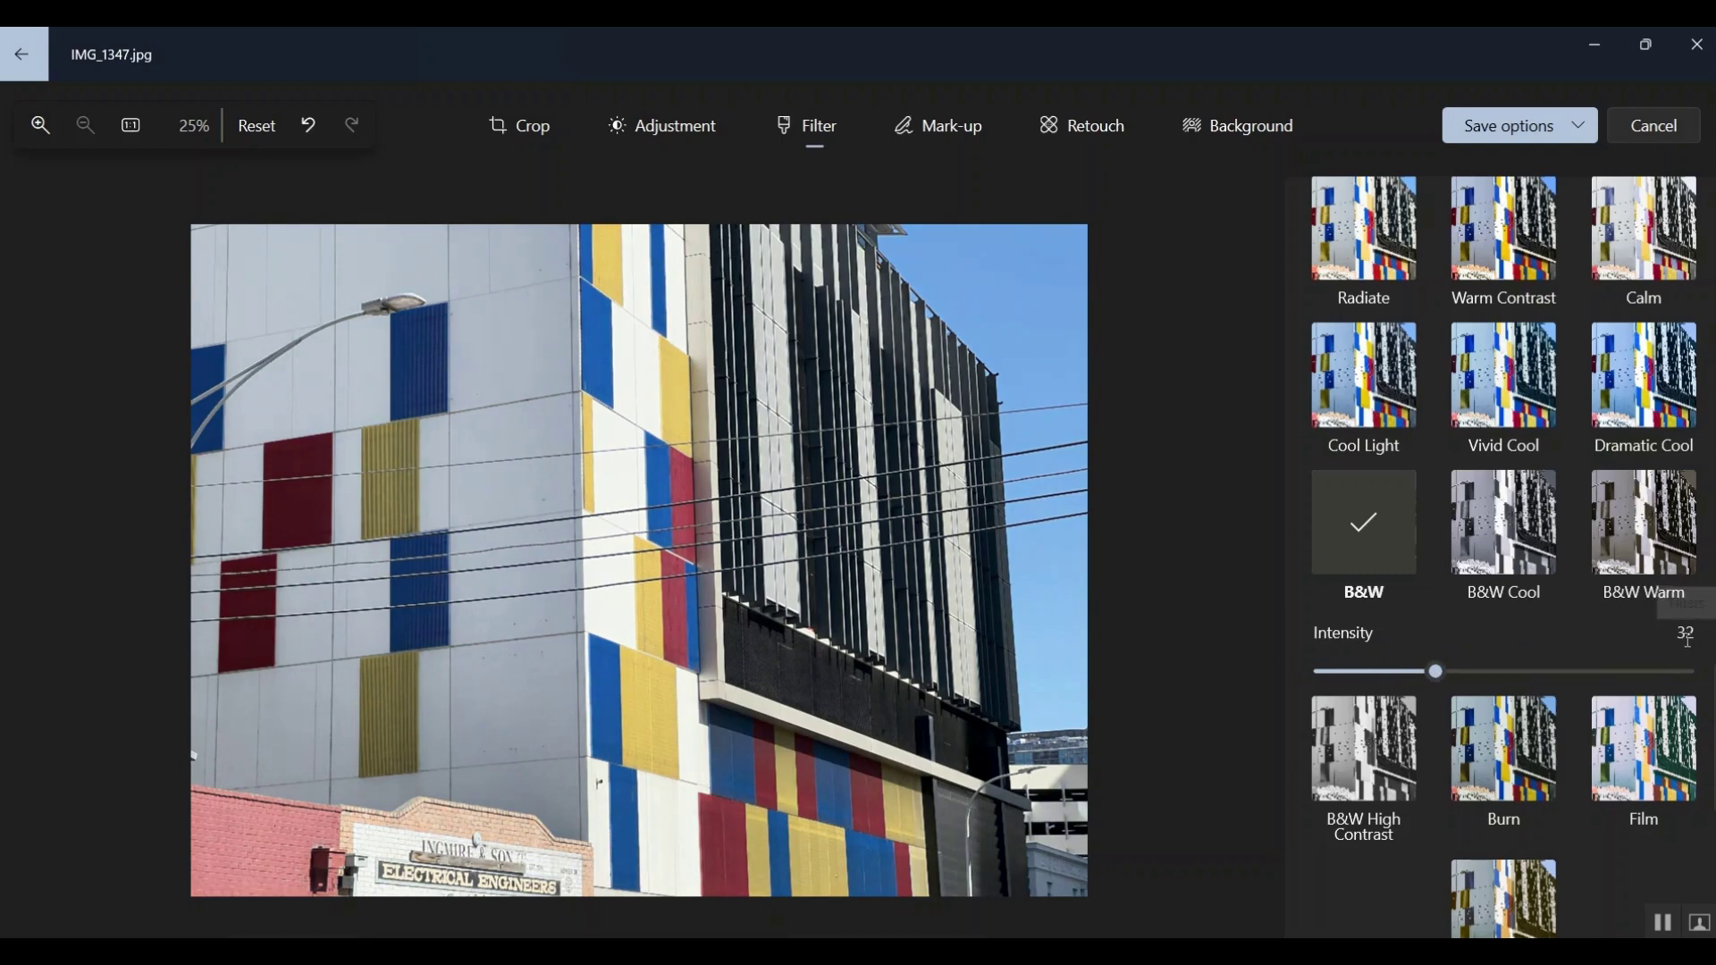
pyautogui.moveTo(1436, 672); pyautogui.dragTo(1694, 671)
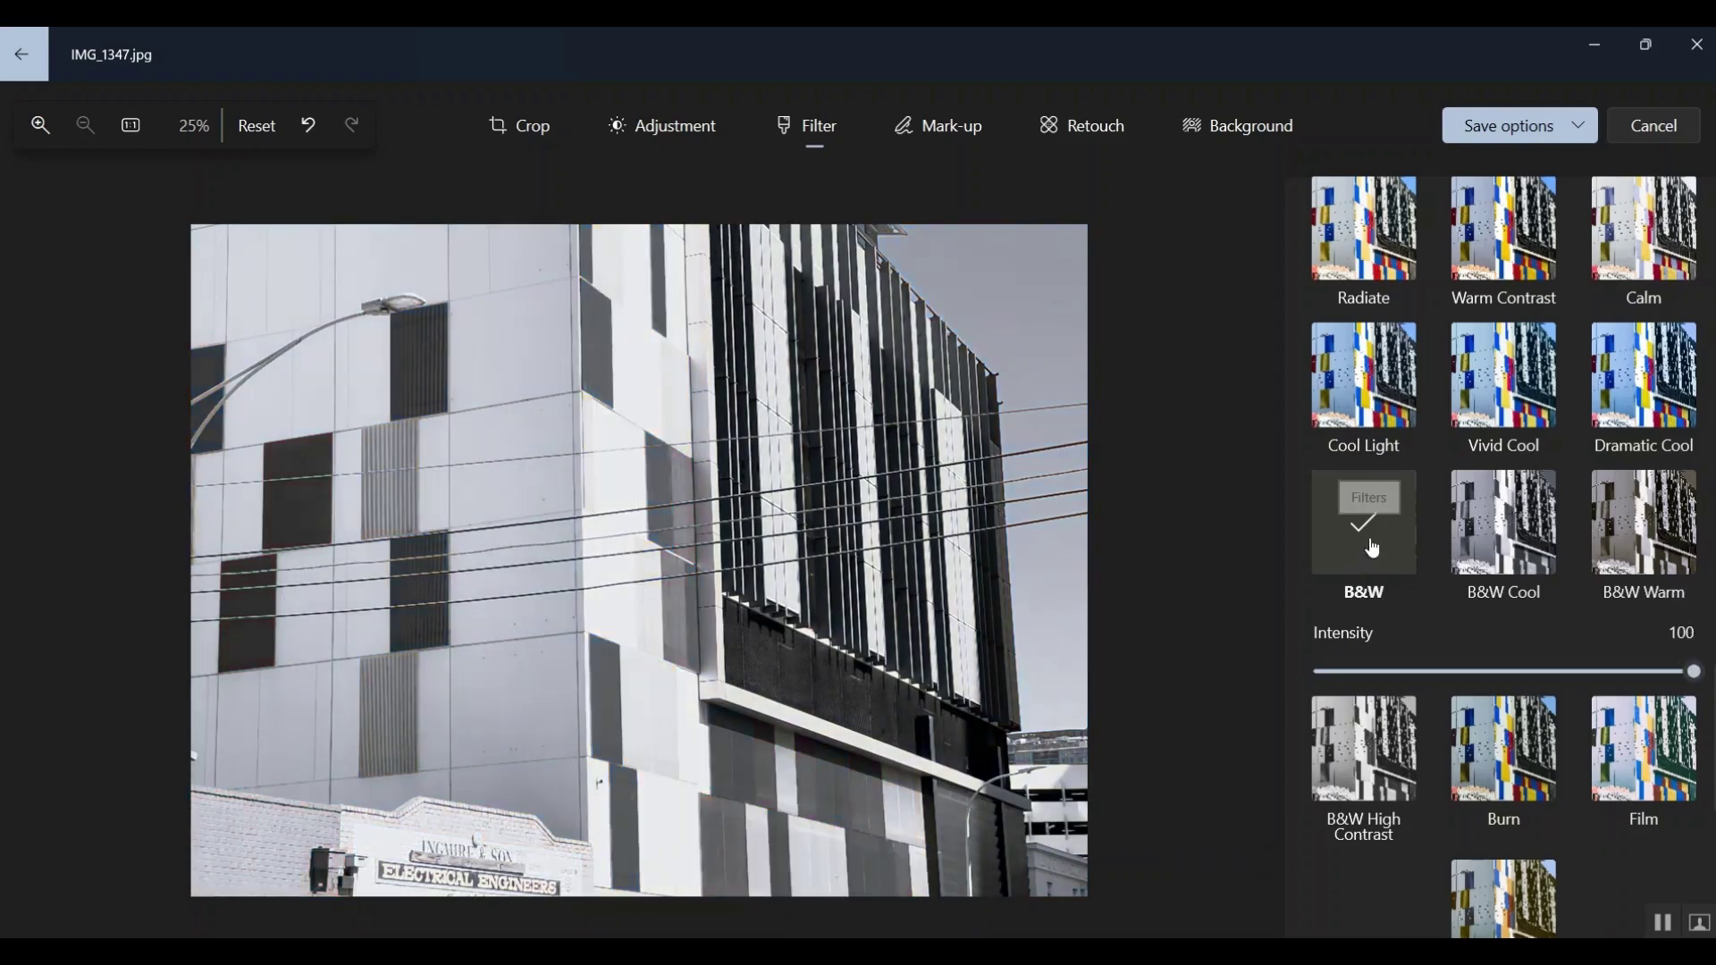
# Step: Preview the cool, warm and high-contrast black-and-white filters again, finishing on plain B&W
pyautogui.click(1506, 531)
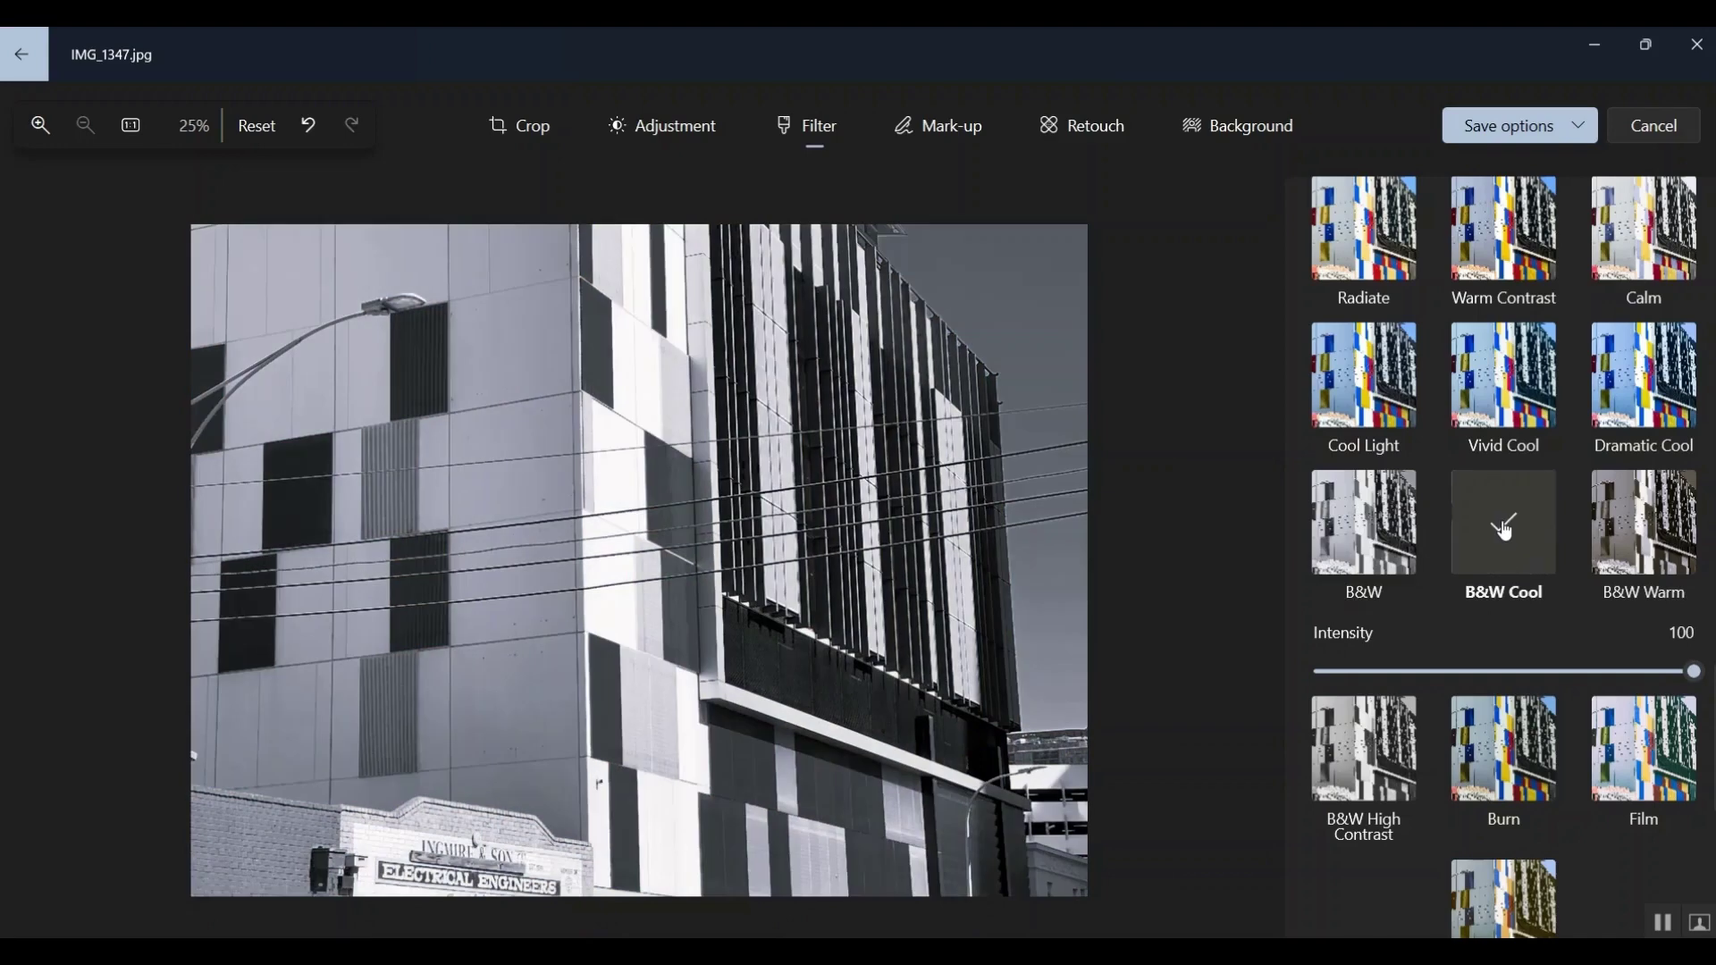
pyautogui.click(1623, 513)
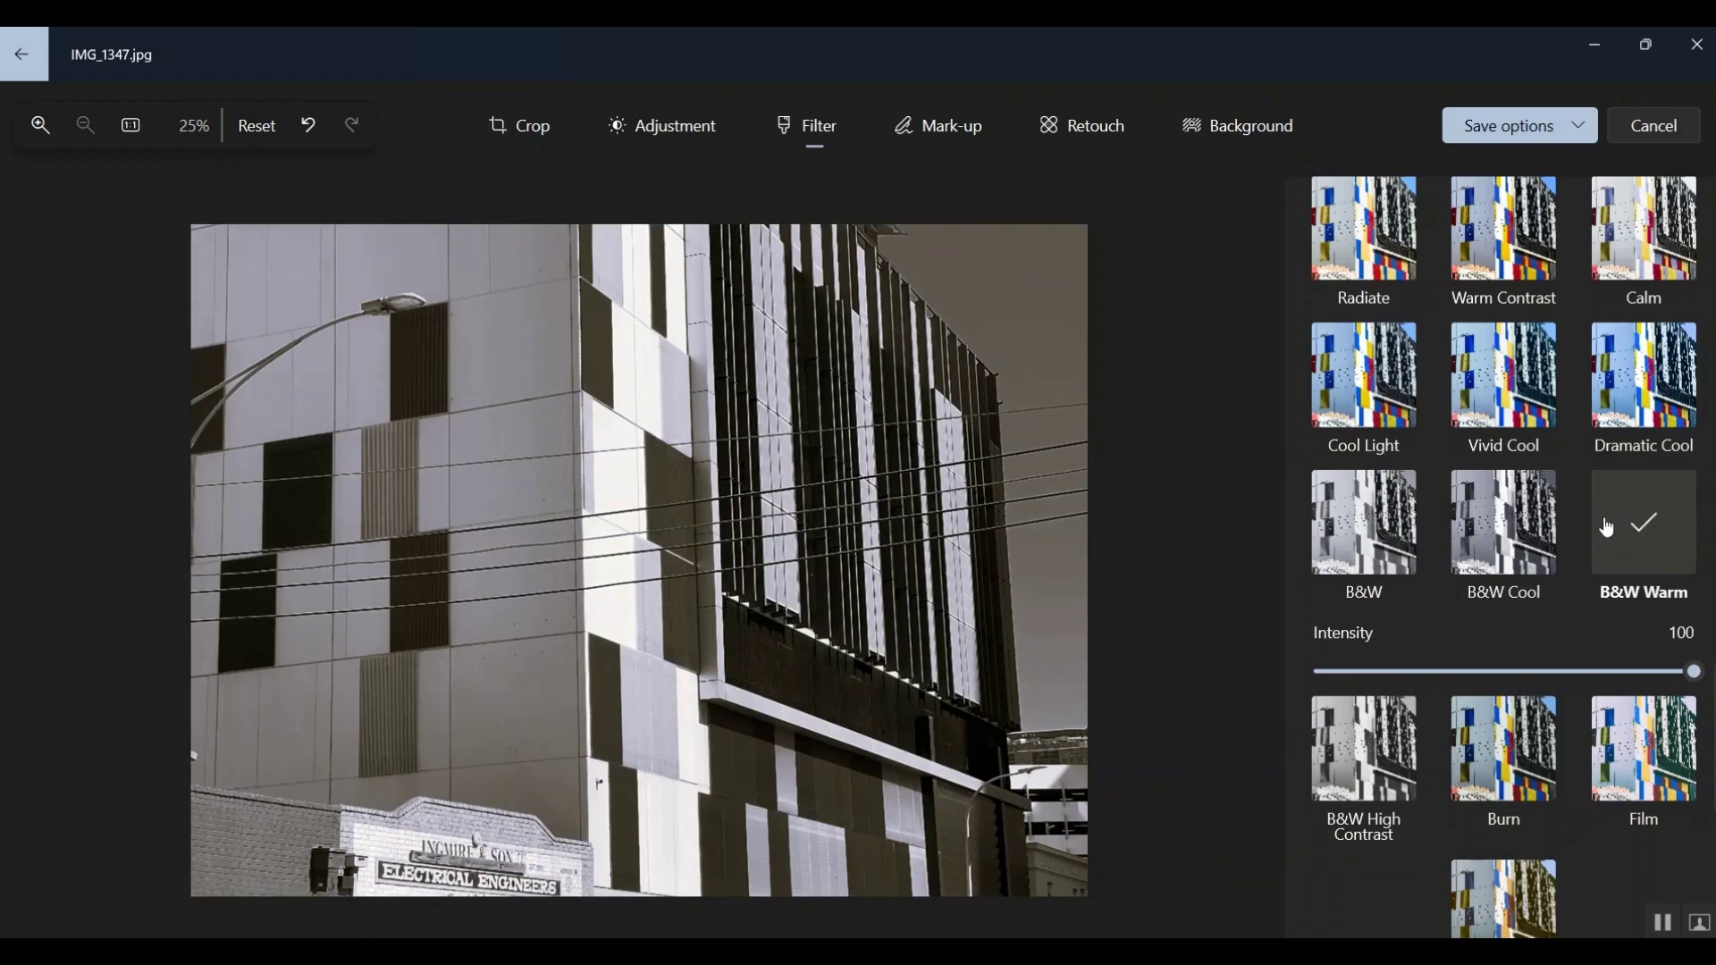
pyautogui.click(1362, 749)
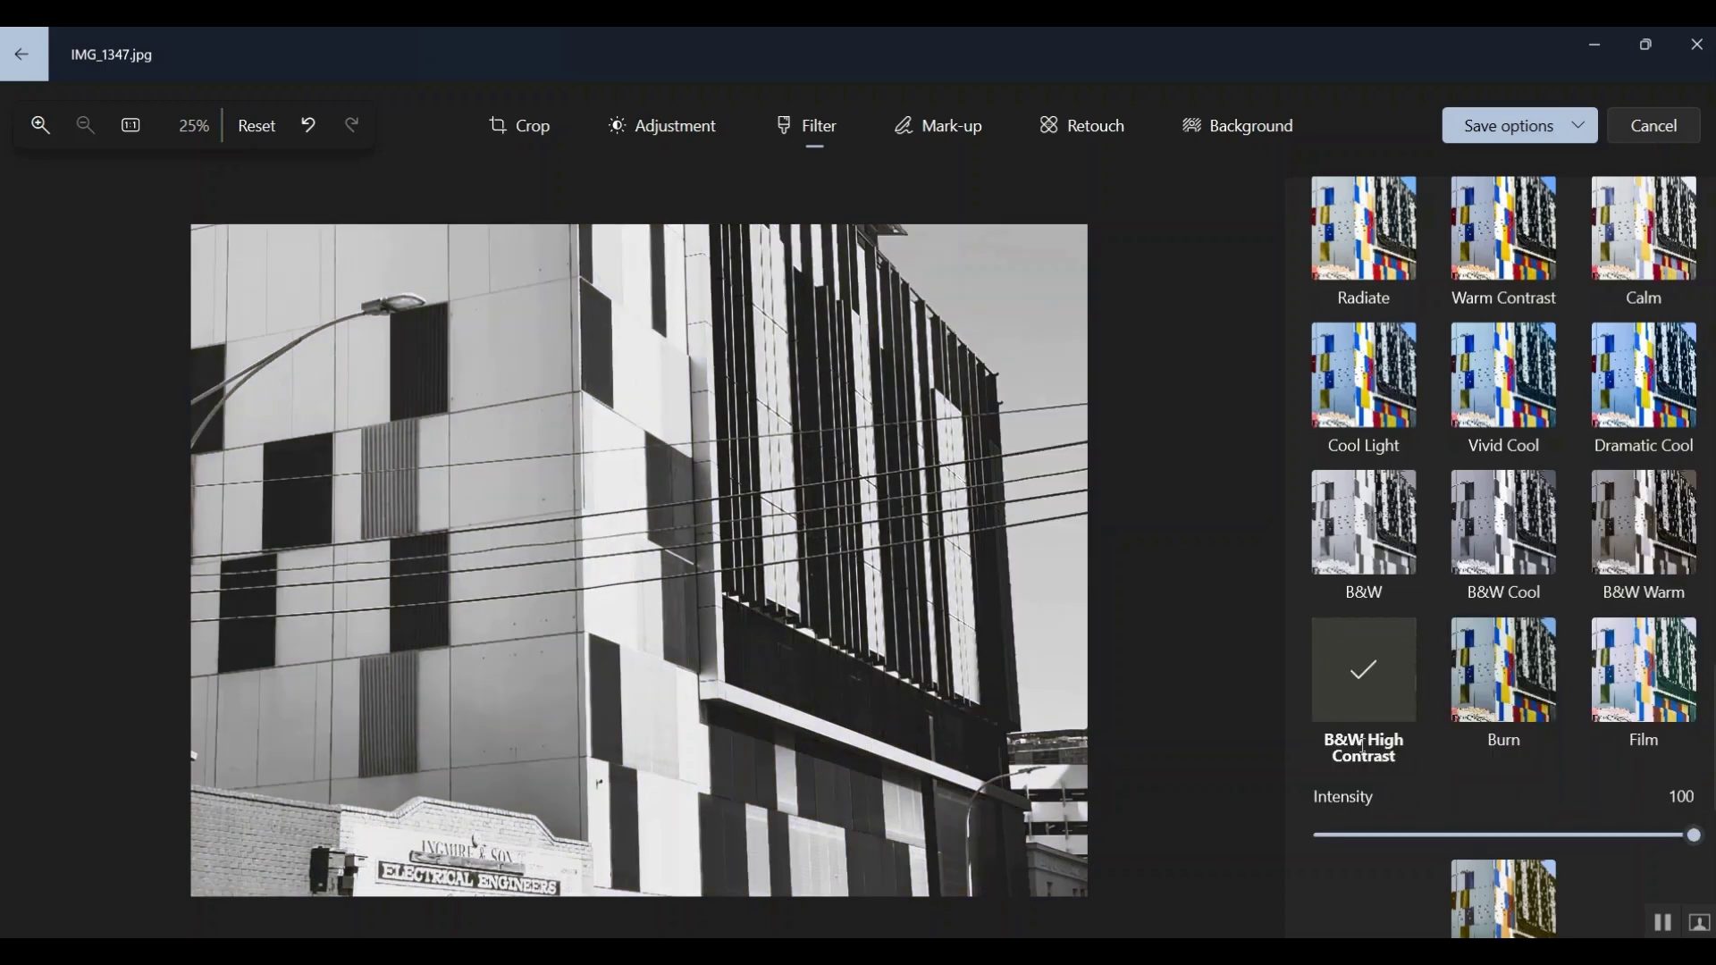
pyautogui.click(1632, 539)
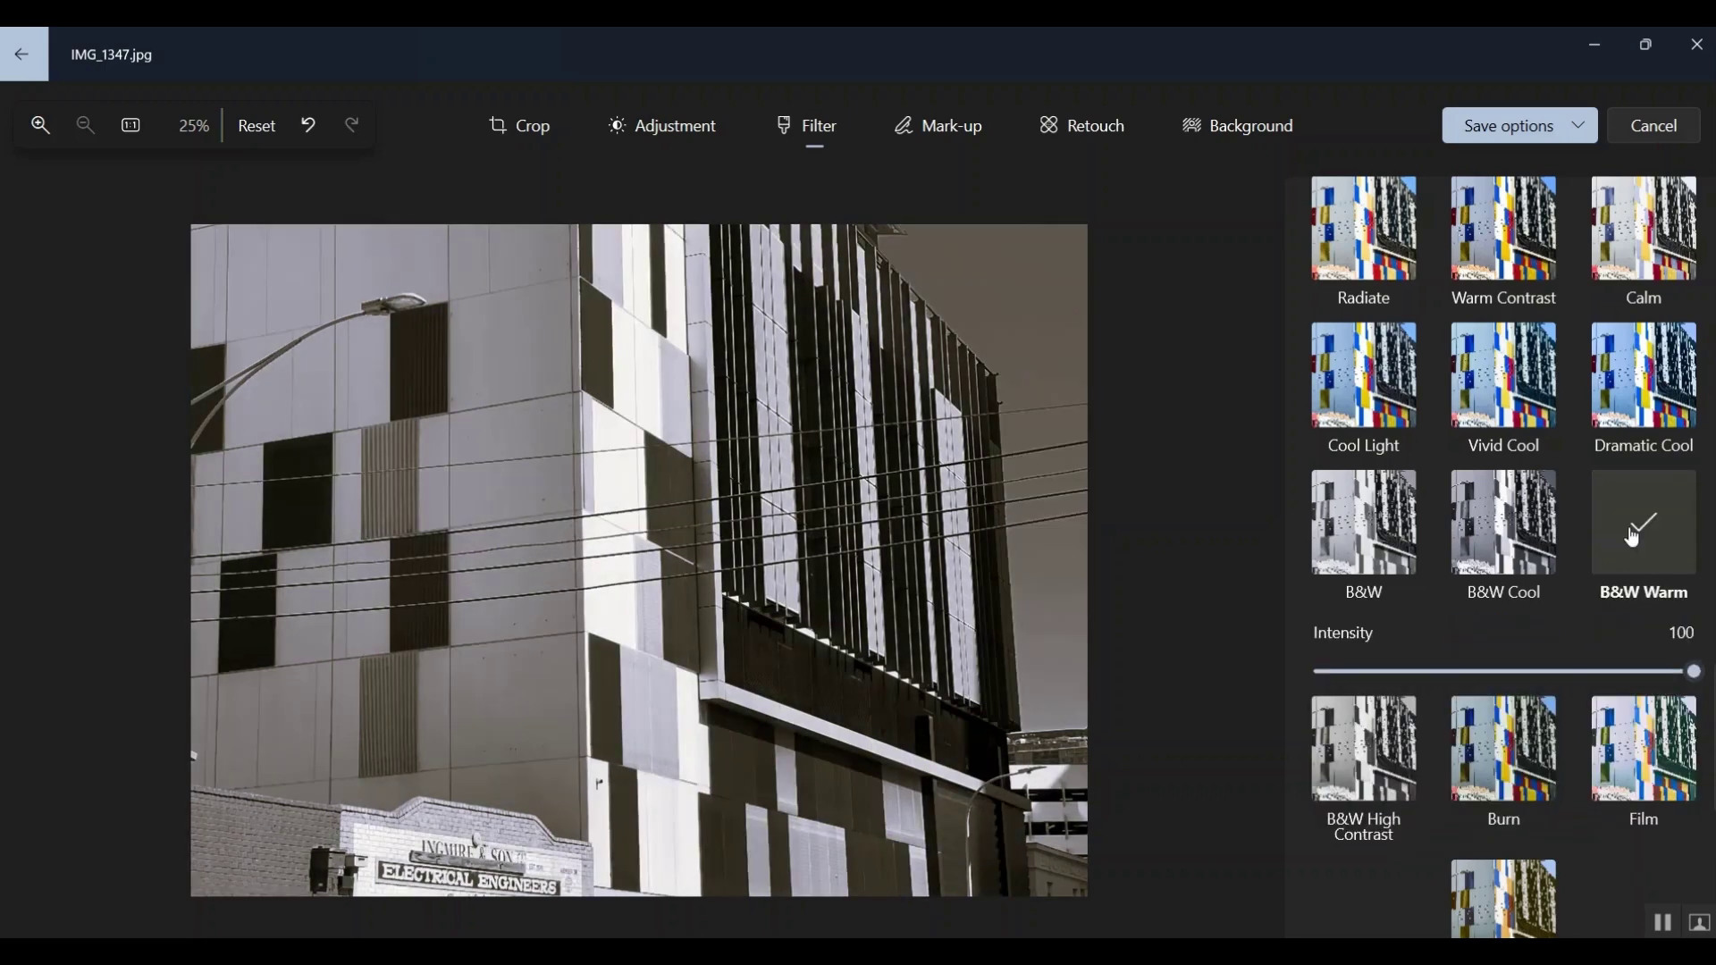
pyautogui.click(1521, 542)
pyautogui.click(1352, 548)
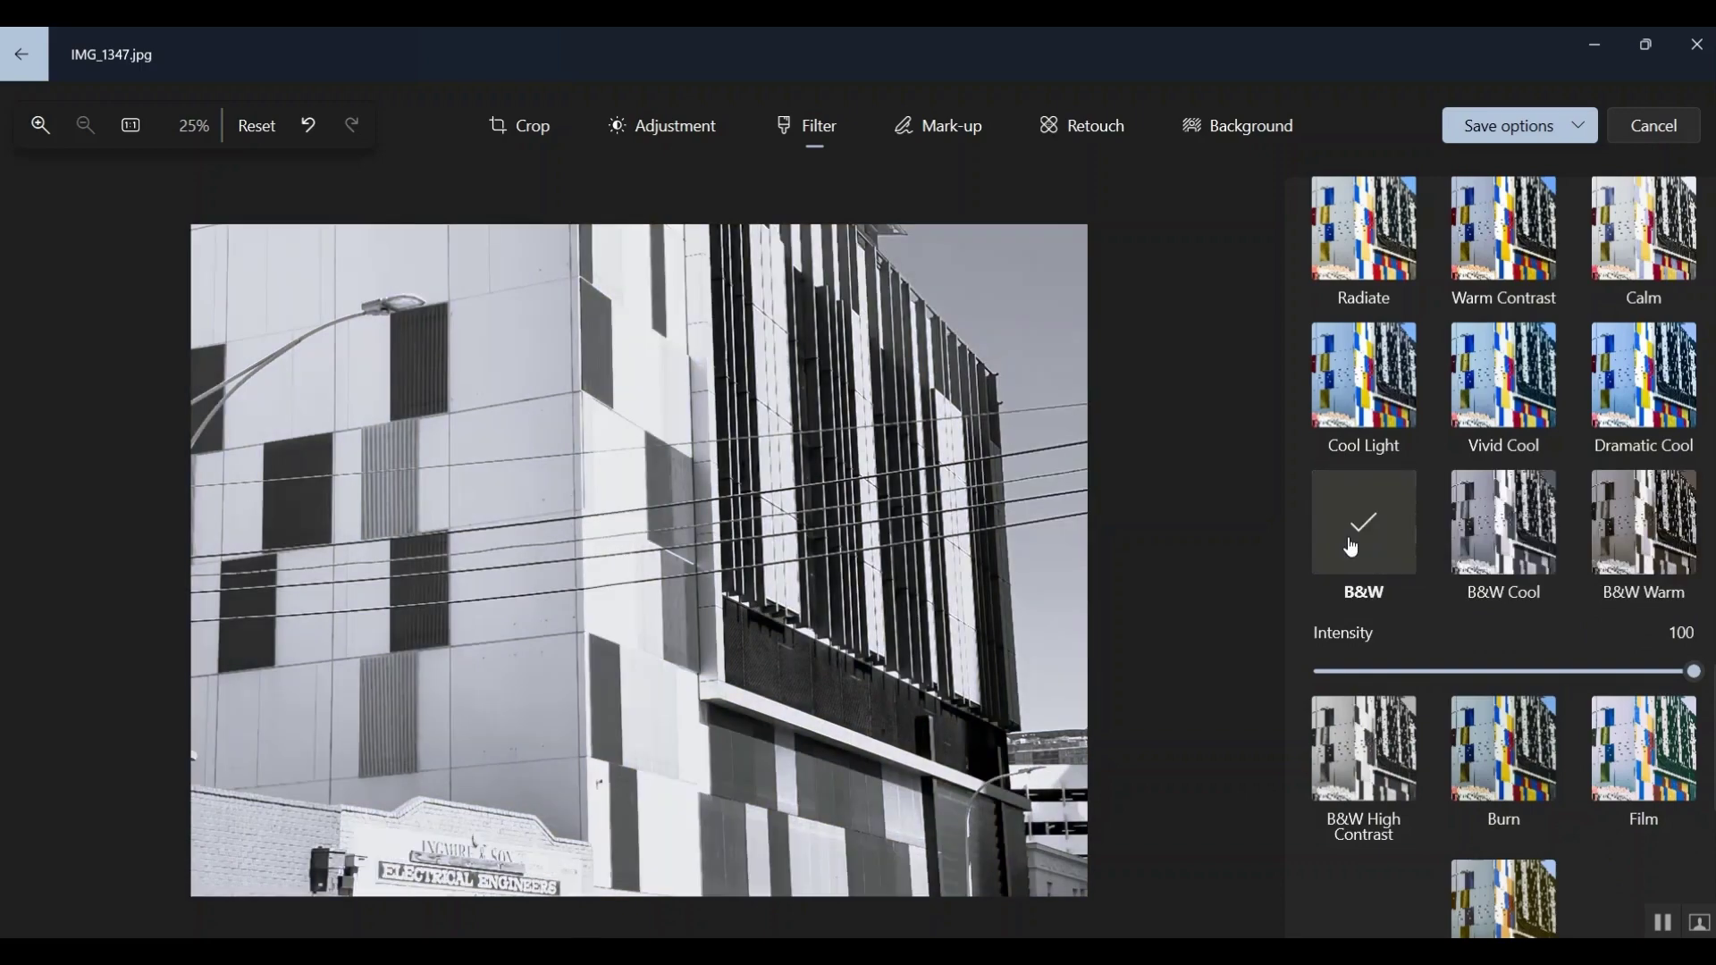
# Step: Compare B&W Cool with B&W Warm on the building photo and choose B&W Warm at intensity 100
pyautogui.click(1522, 541)
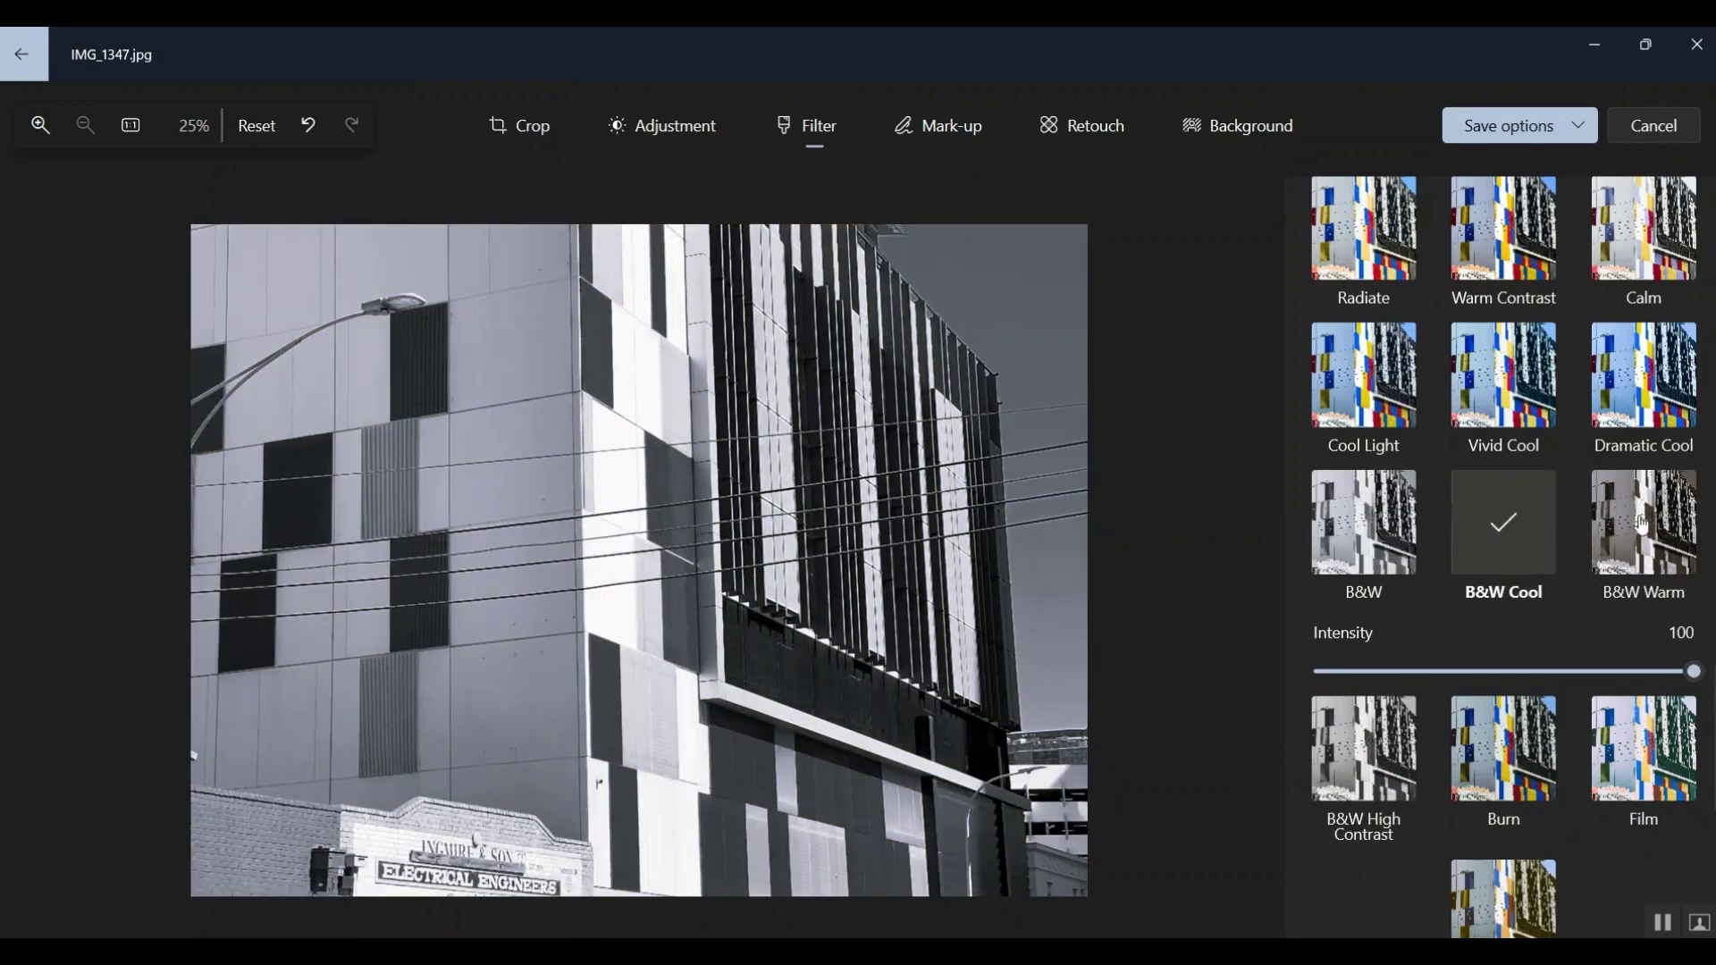
pyautogui.click(1642, 525)
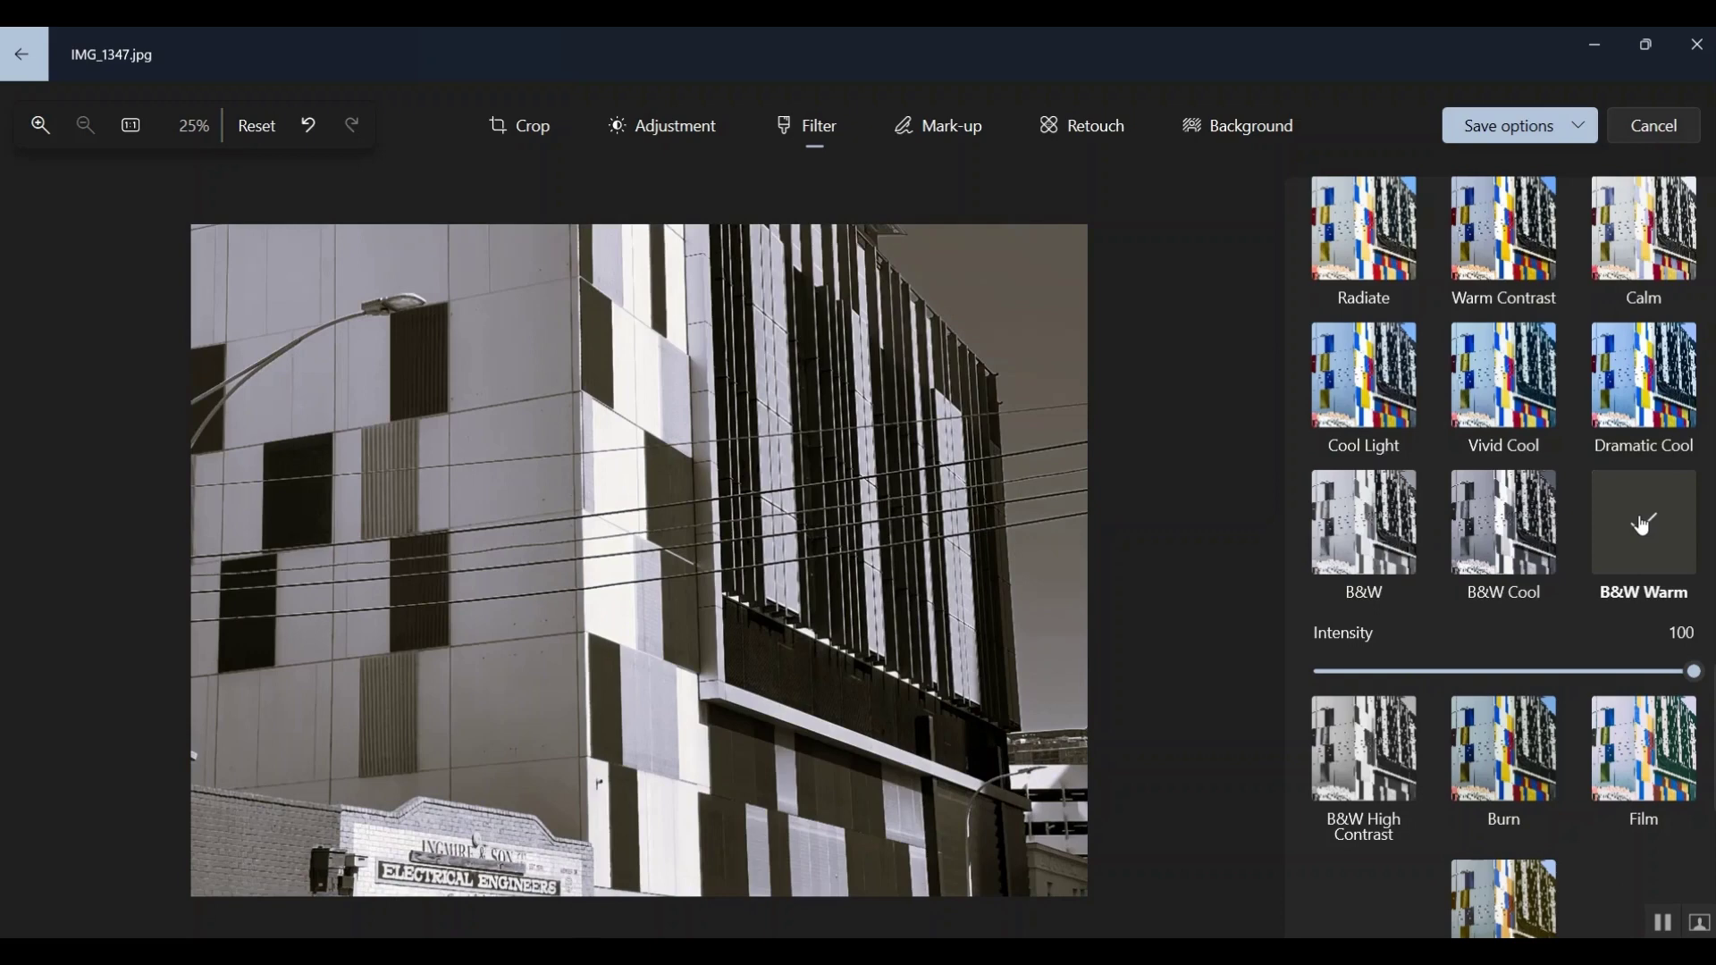
pyautogui.click(1517, 528)
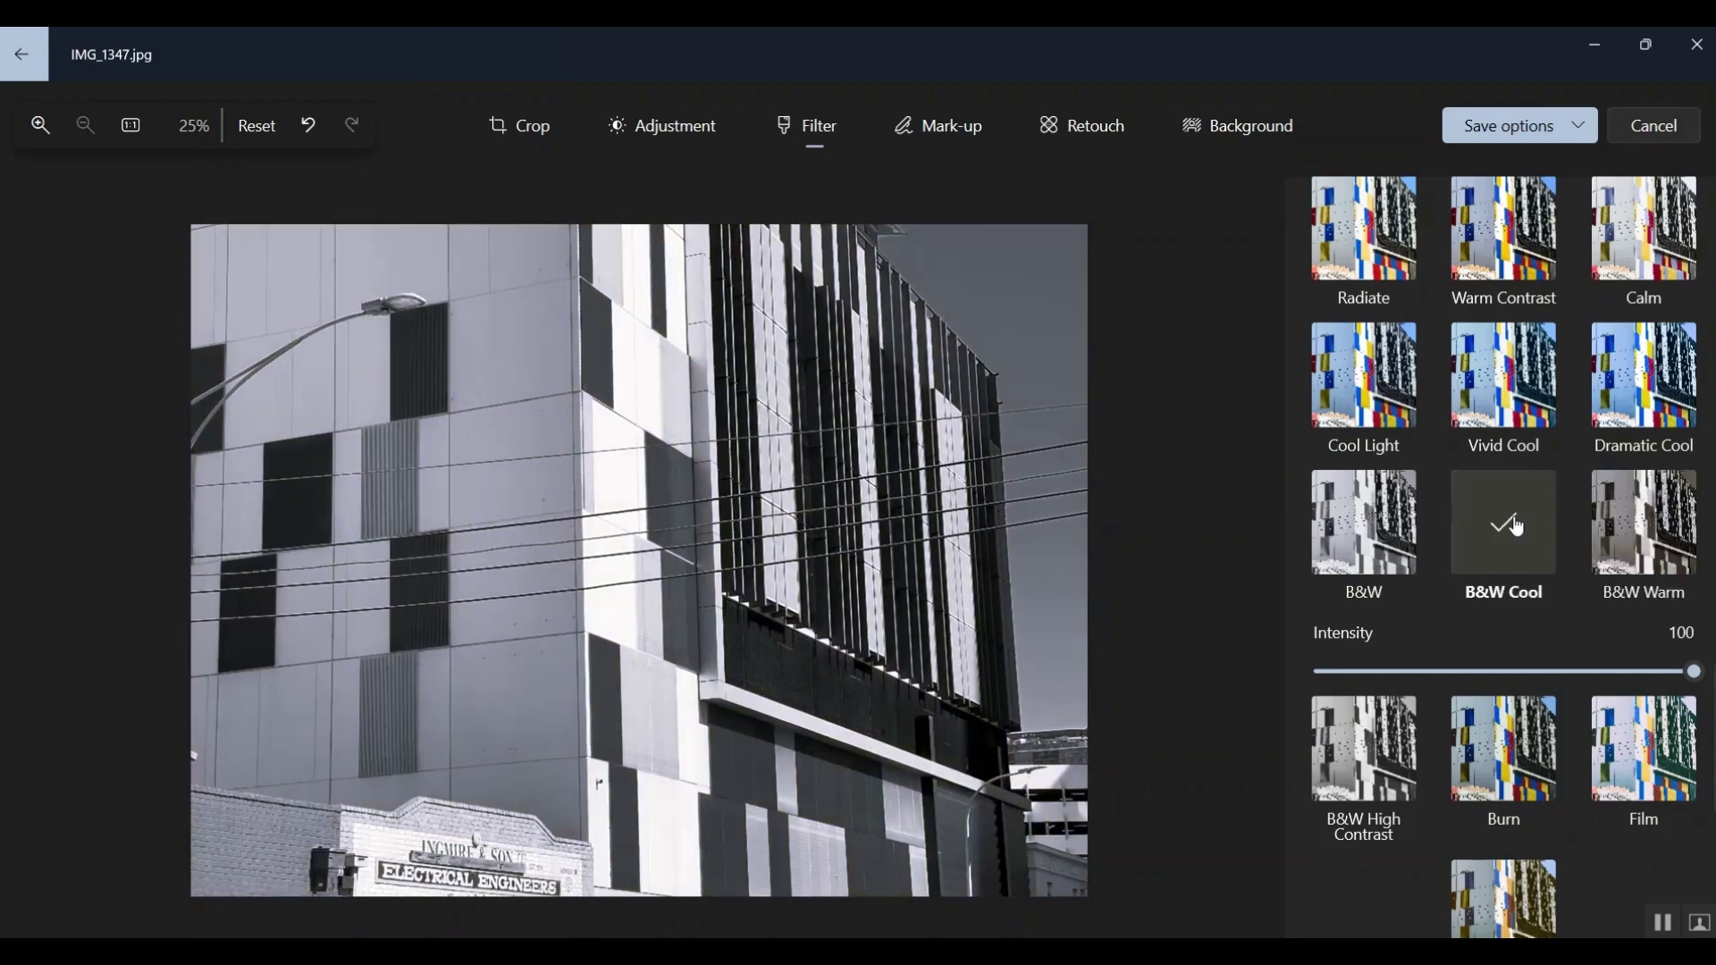
pyautogui.click(1650, 541)
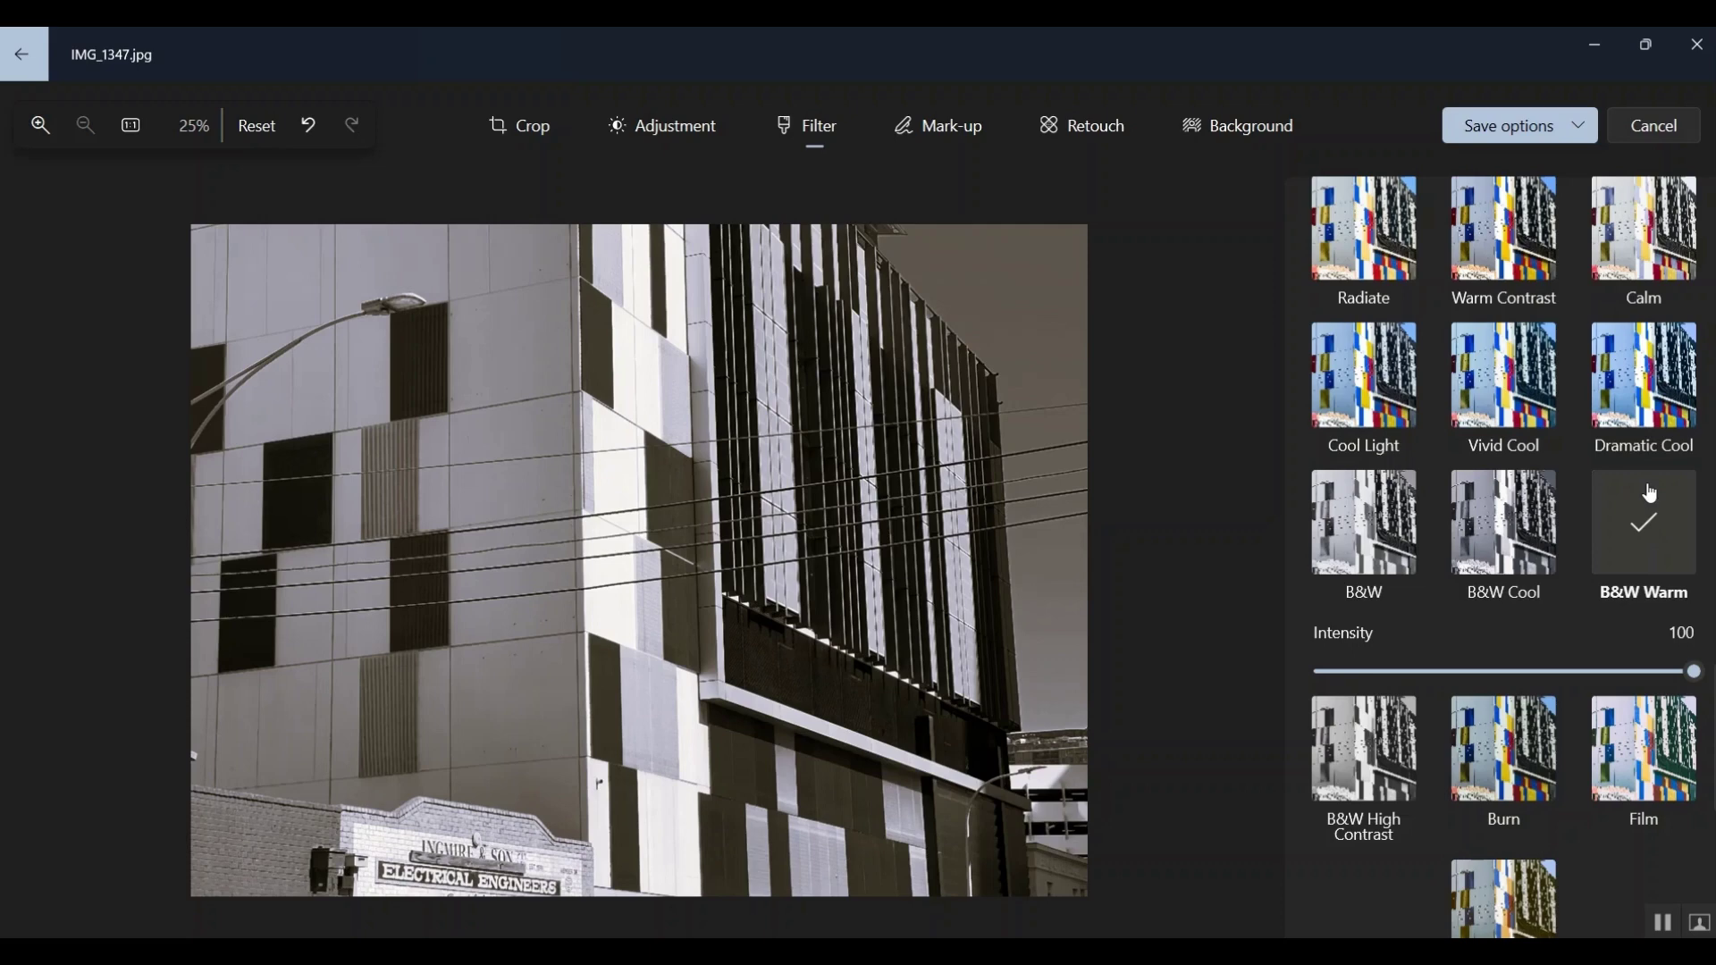
pyautogui.moveTo(1696, 674)
pyautogui.mouseDown()
pyautogui.moveTo(1571, 681)
pyautogui.moveTo(1702, 675)
pyautogui.mouseUp()
# Step: Save the filtered photo as a copy named IMG_1347e.jpg in the Downloads folder, without replacing the original file
pyautogui.click(1579, 132)
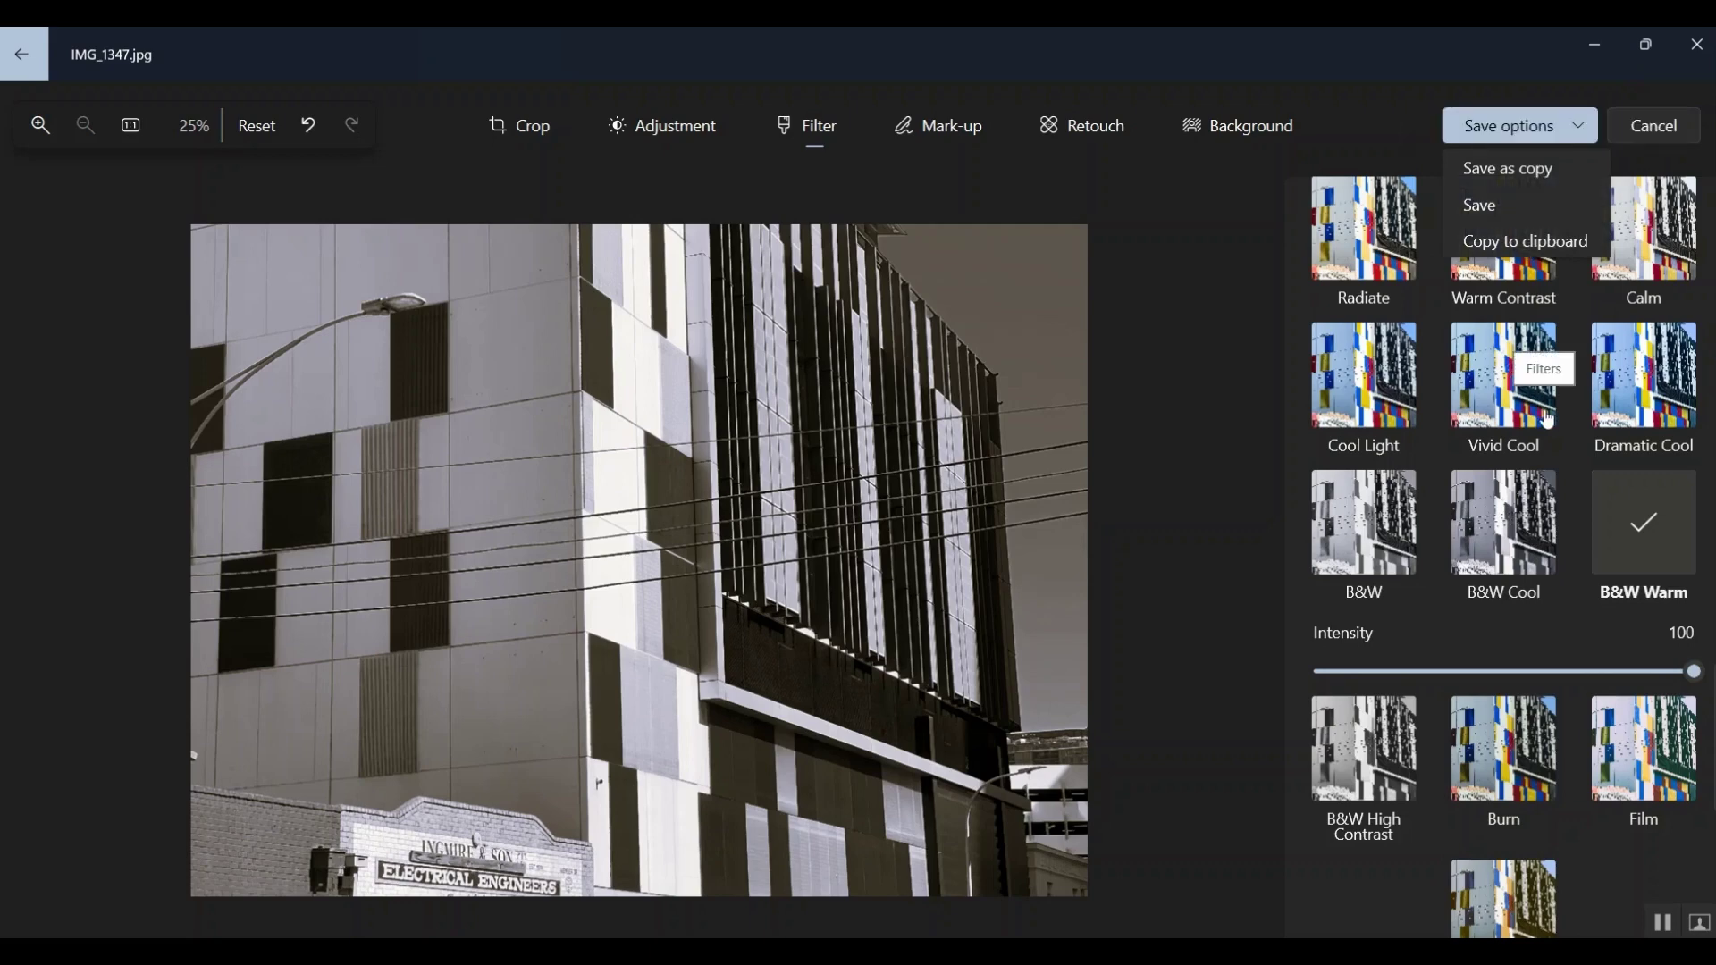
pyautogui.click(1492, 170)
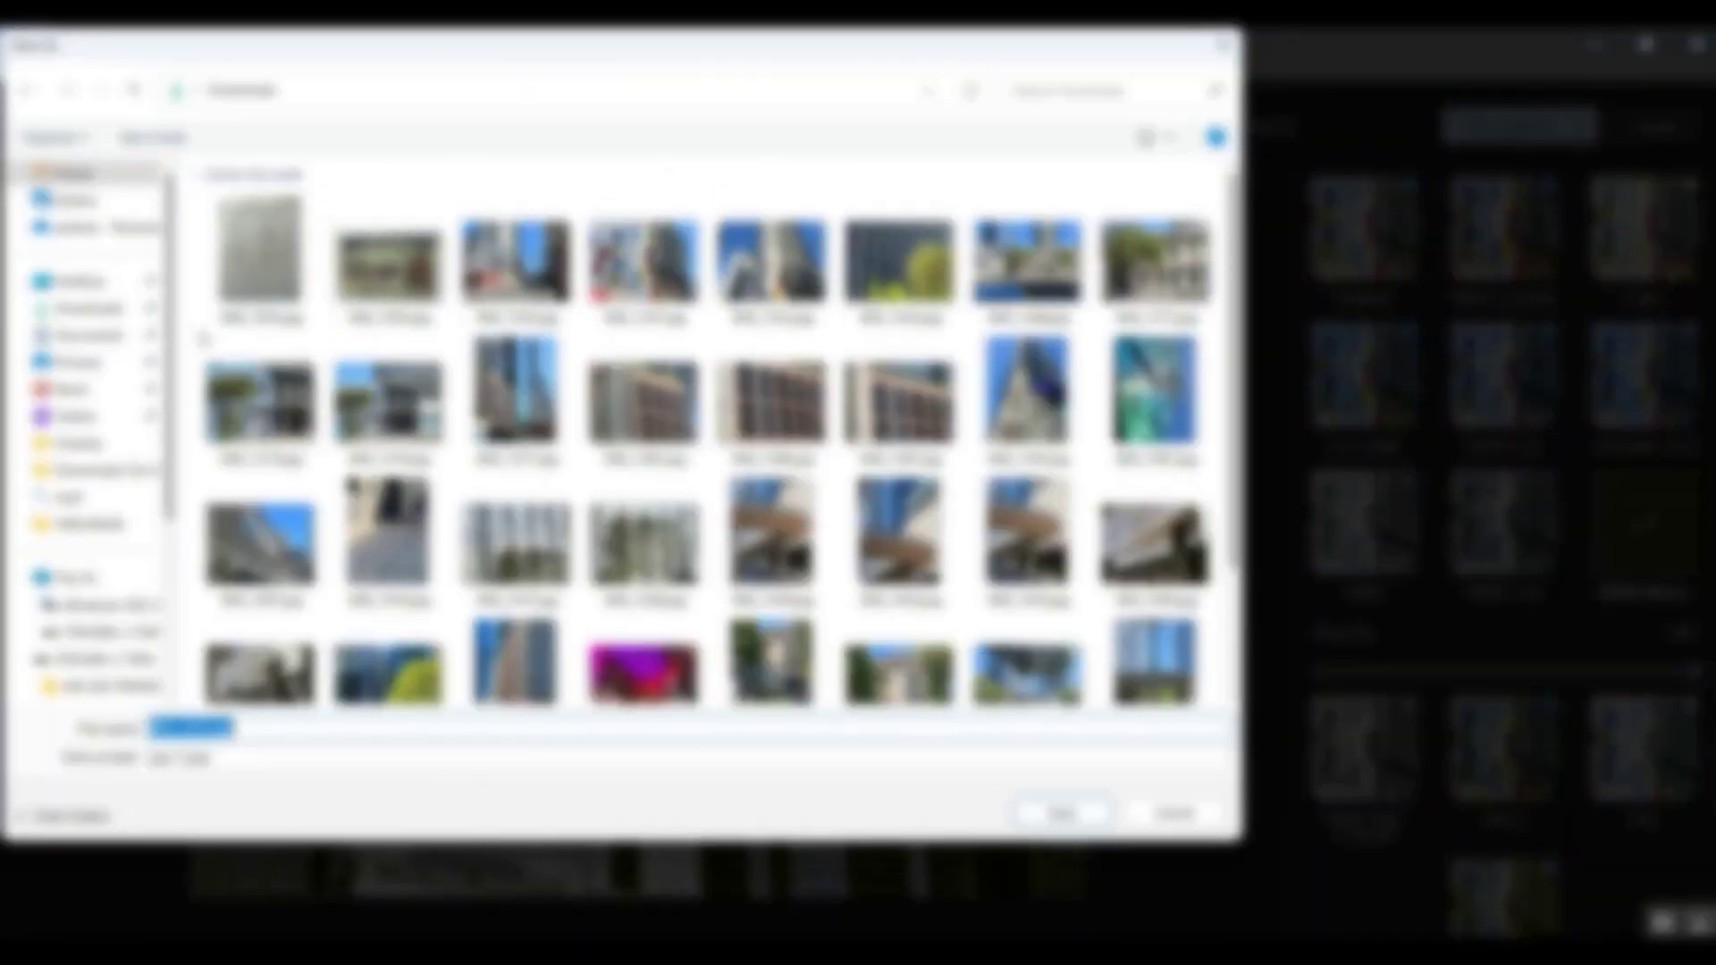
pyautogui.click(95, 315)
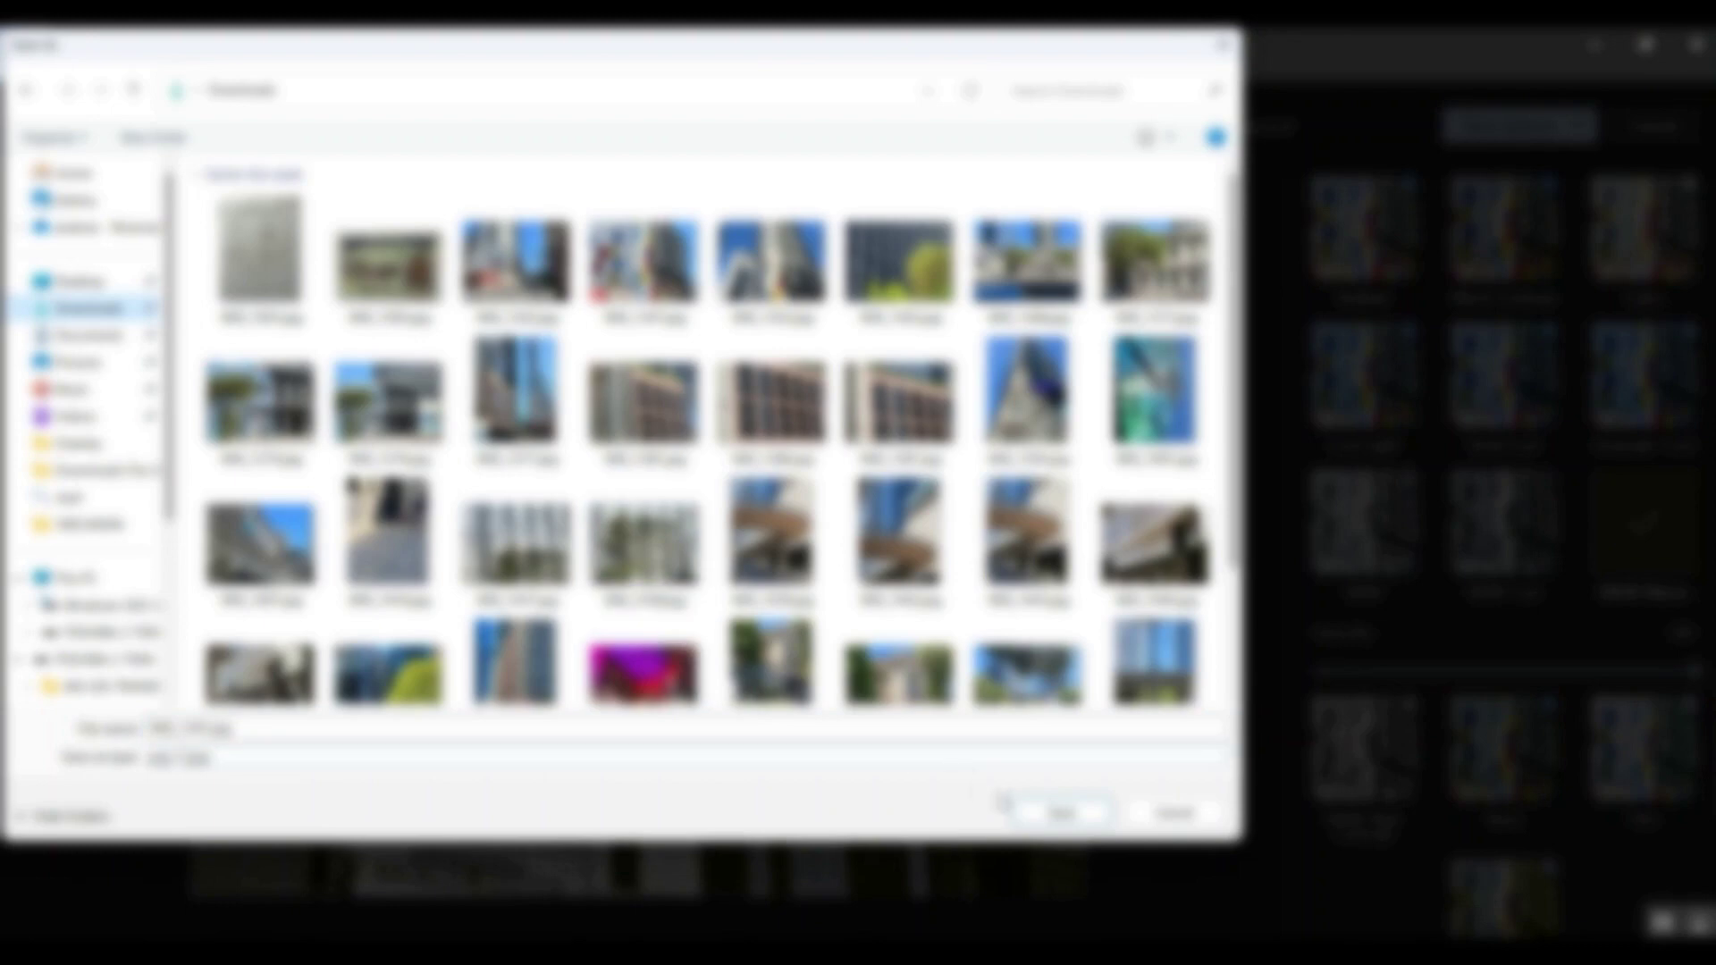
pyautogui.click(1057, 814)
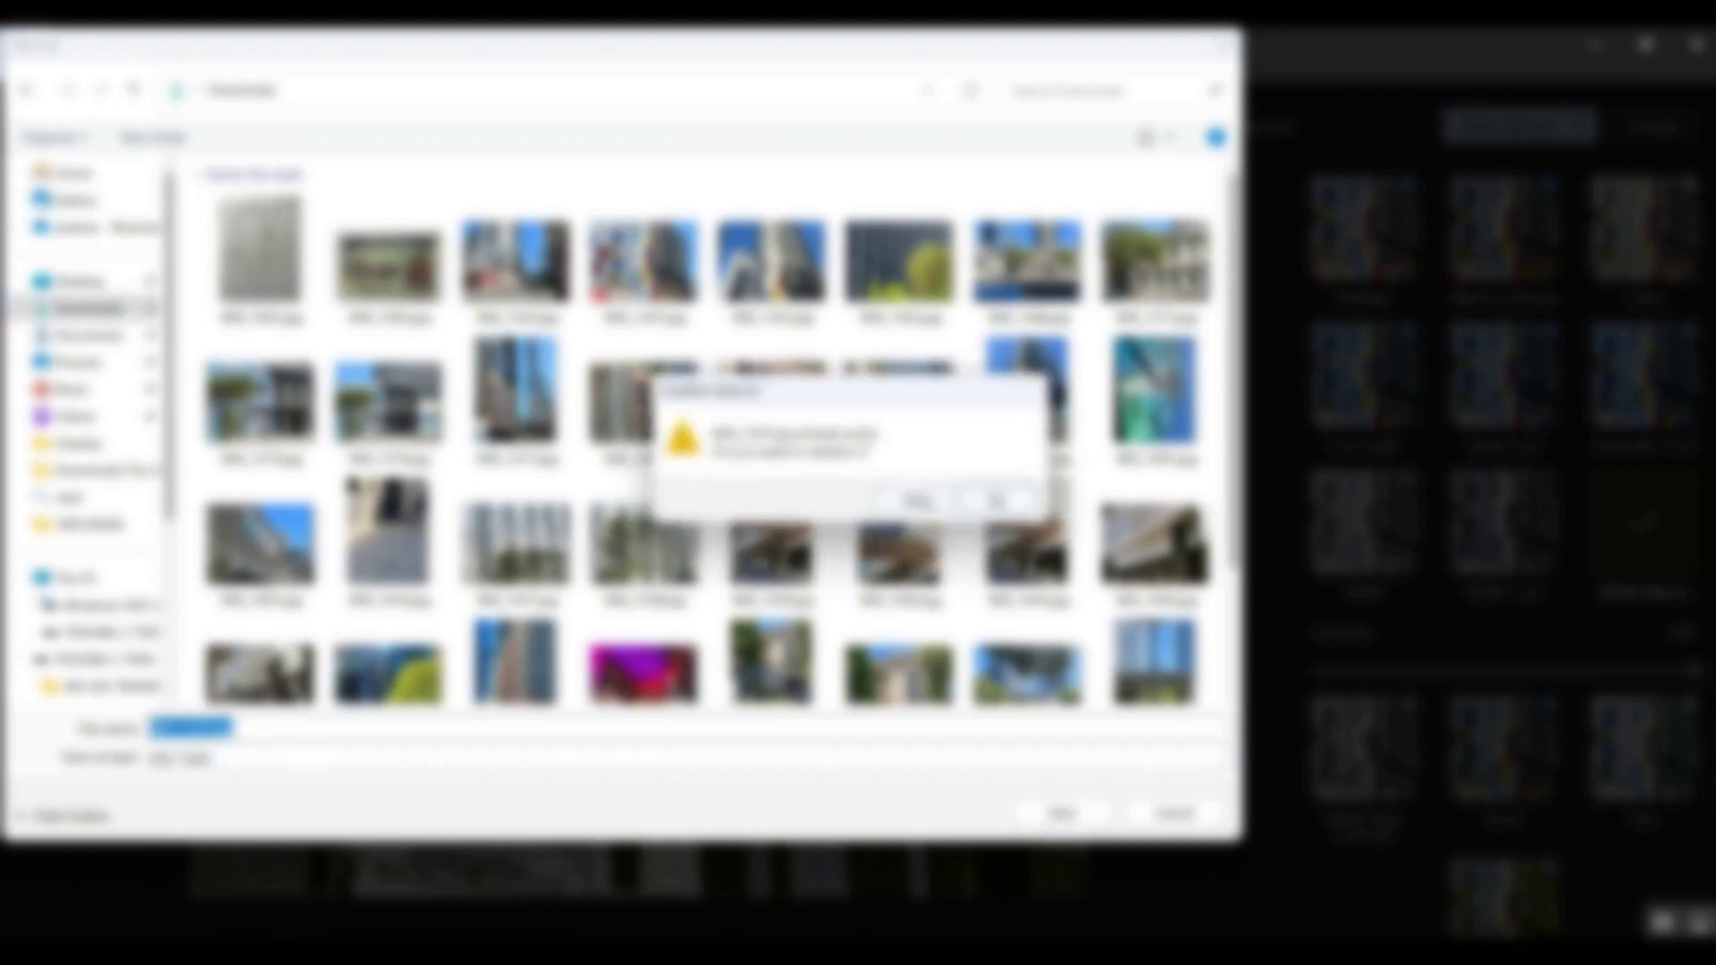
pyautogui.click(917, 501)
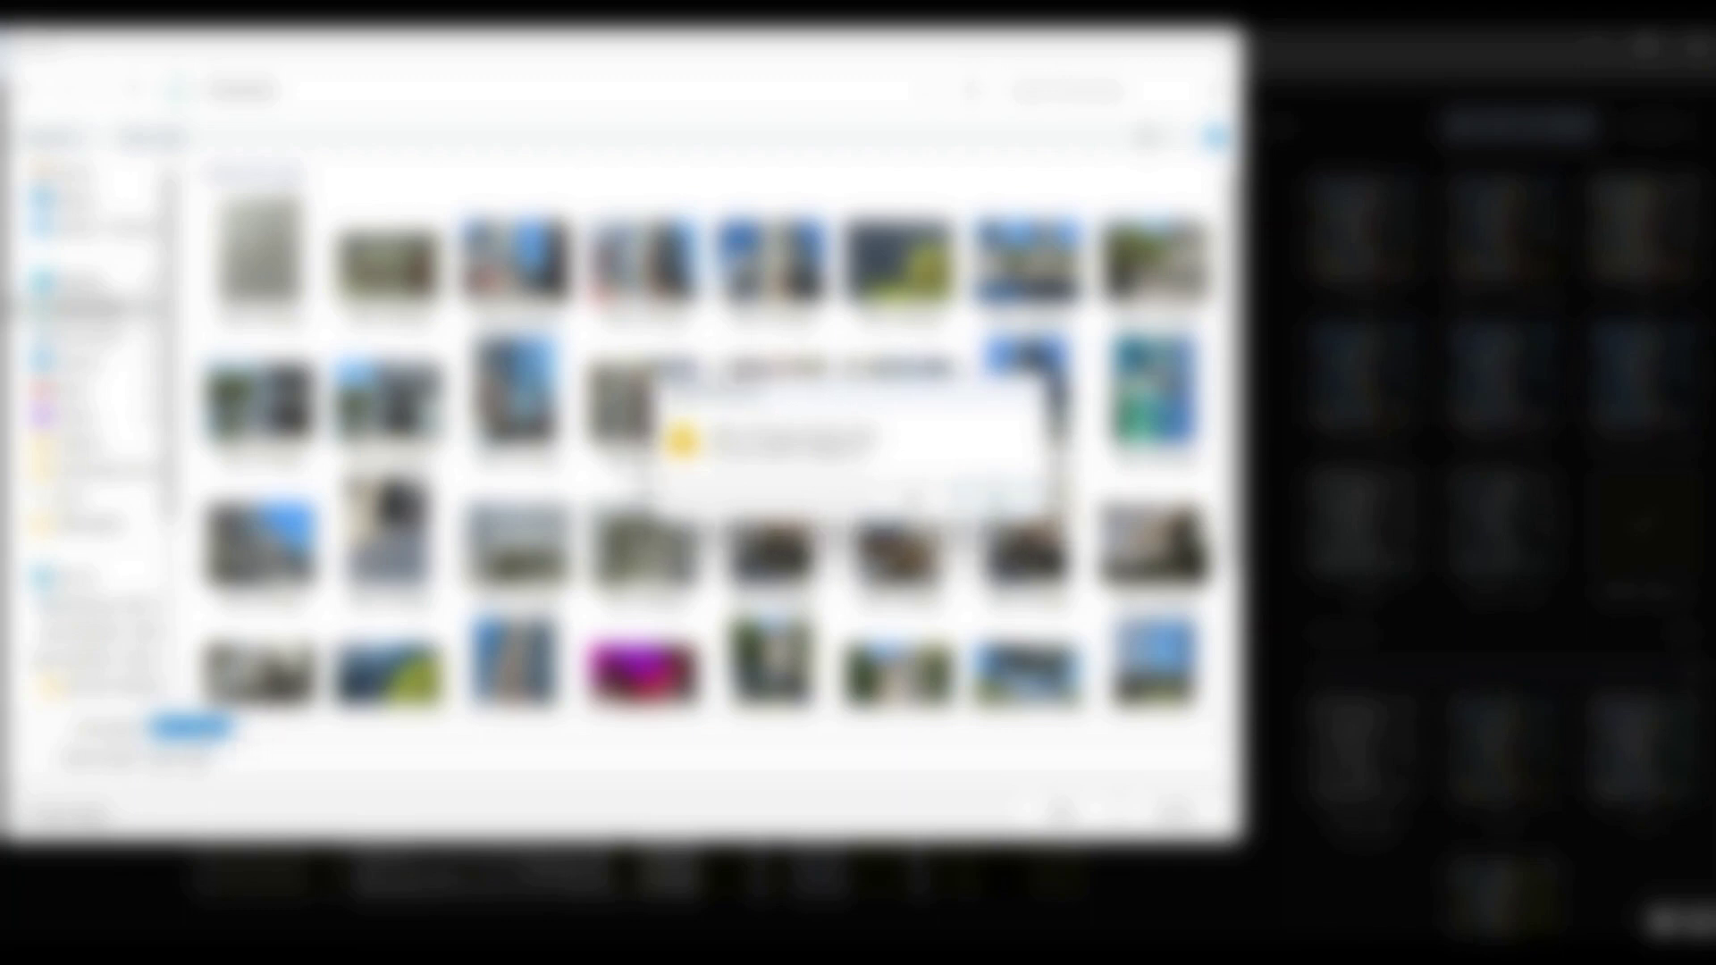
pyautogui.press('Return')
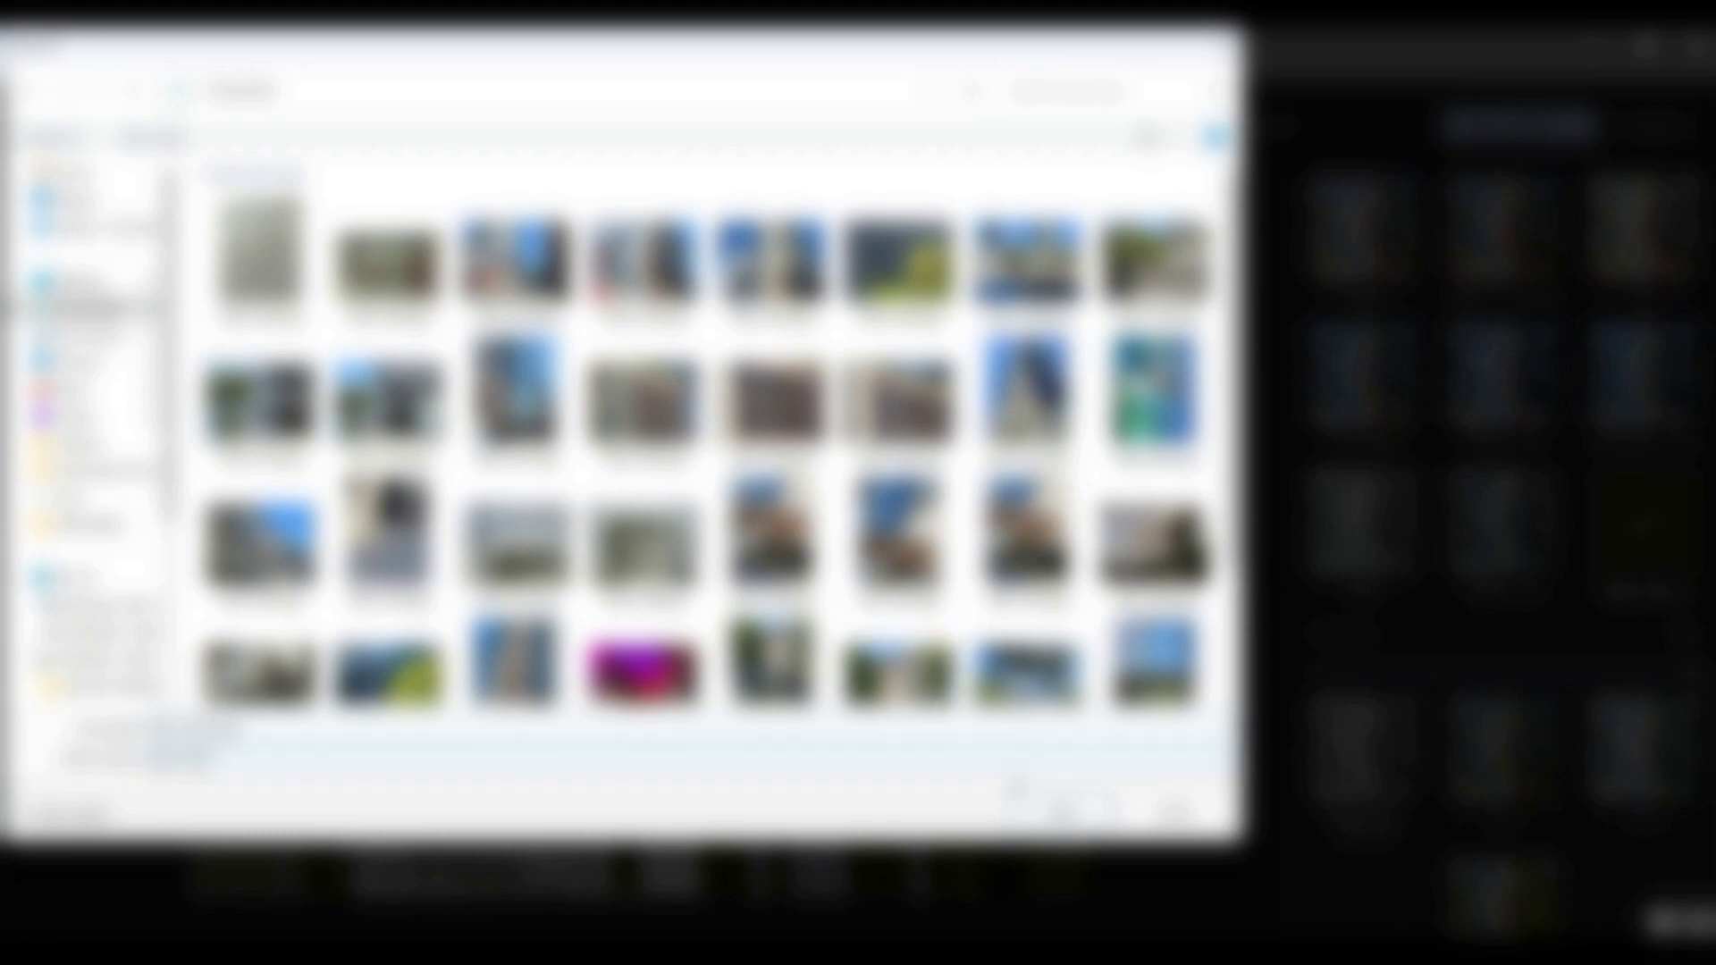
pyautogui.click(1046, 813)
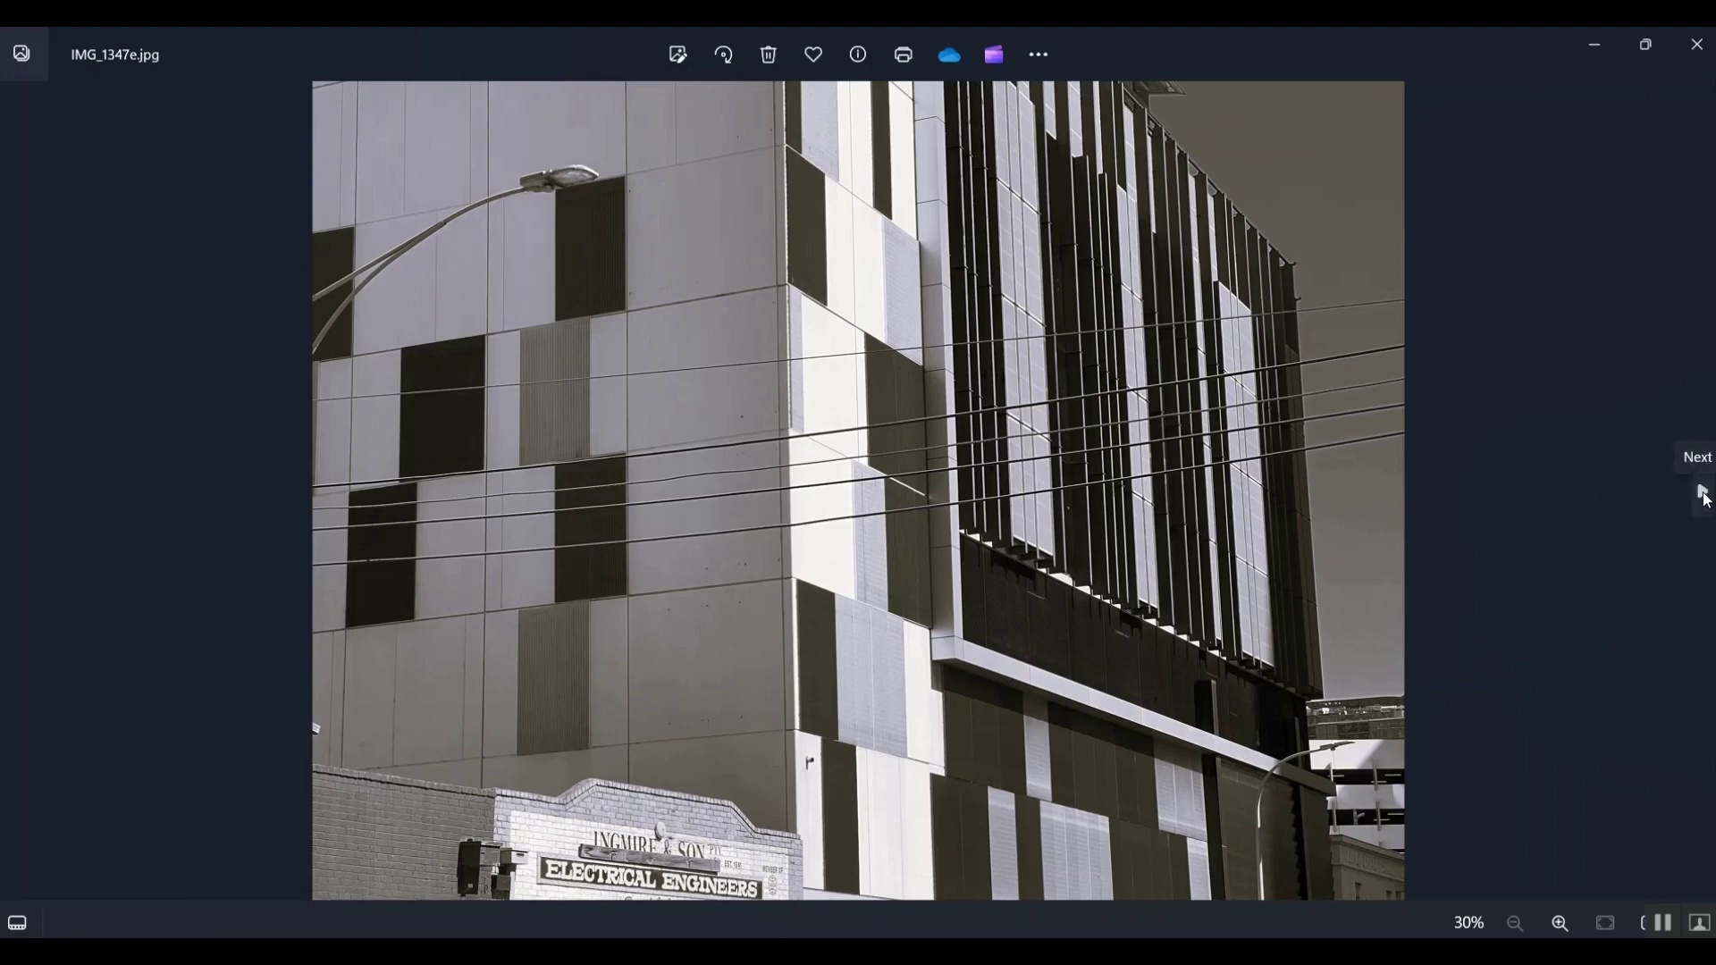
# Step: Edit the next photo, IMG_1352.jpg, compare its B&W Warm, B&W Cool and B&W filters, and apply B&W High Contrast at intensity 100
pyautogui.click(1702, 492)
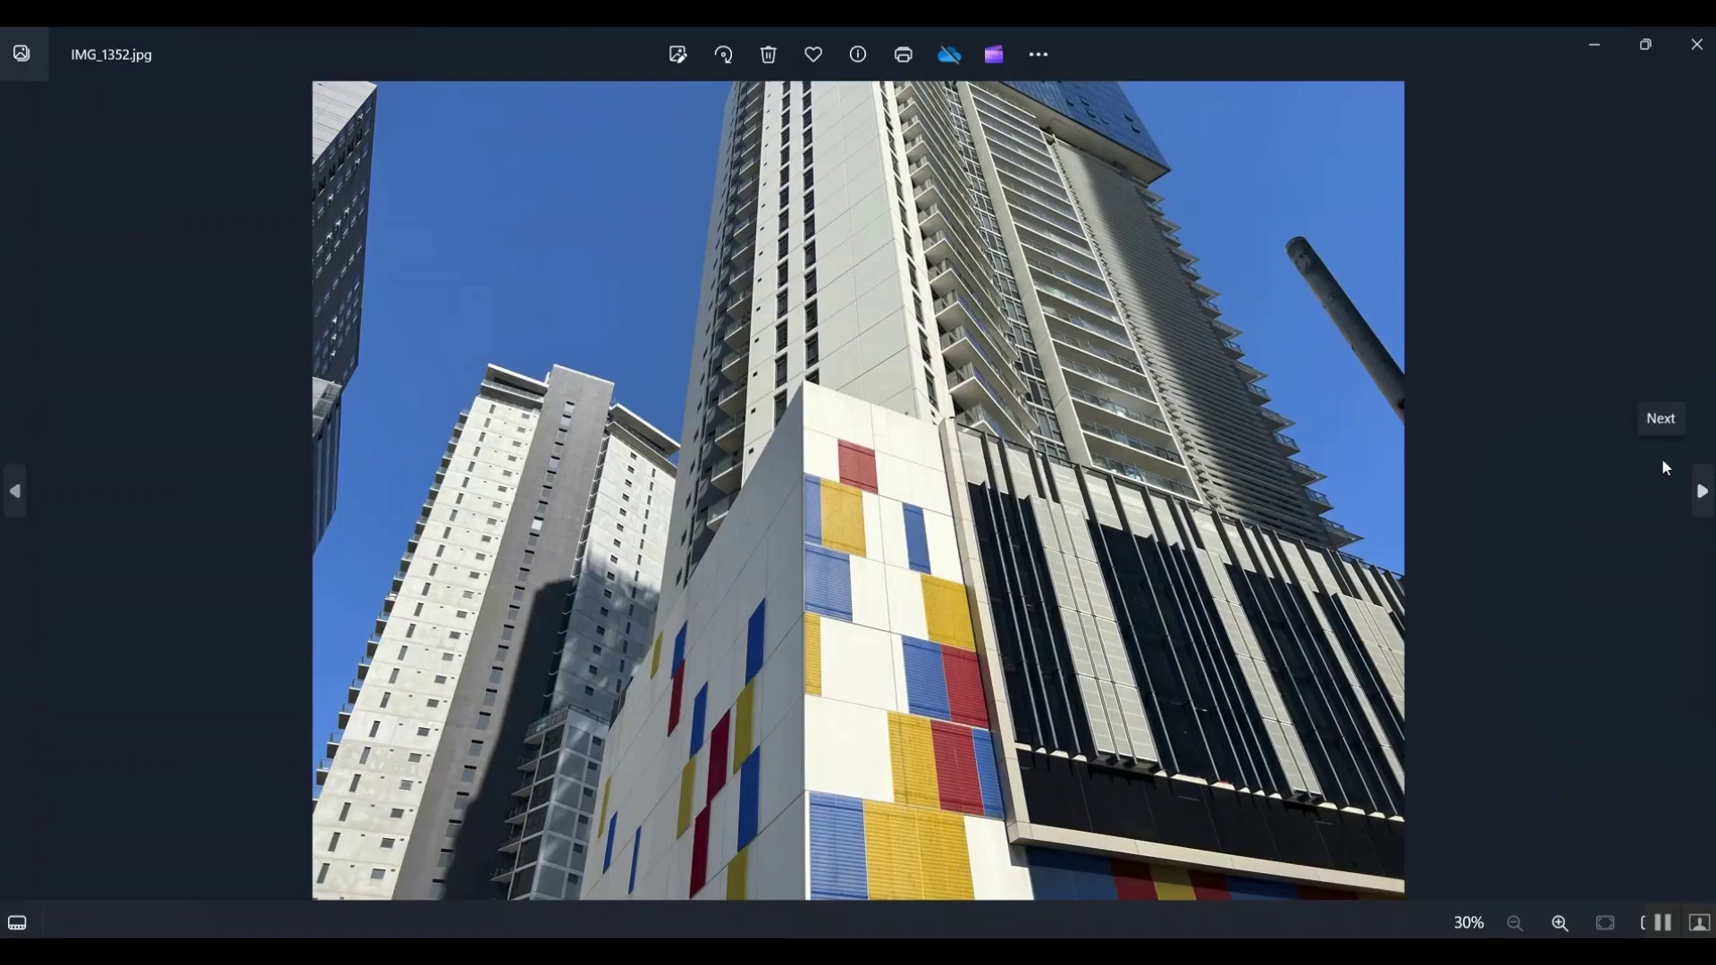
pyautogui.click(677, 56)
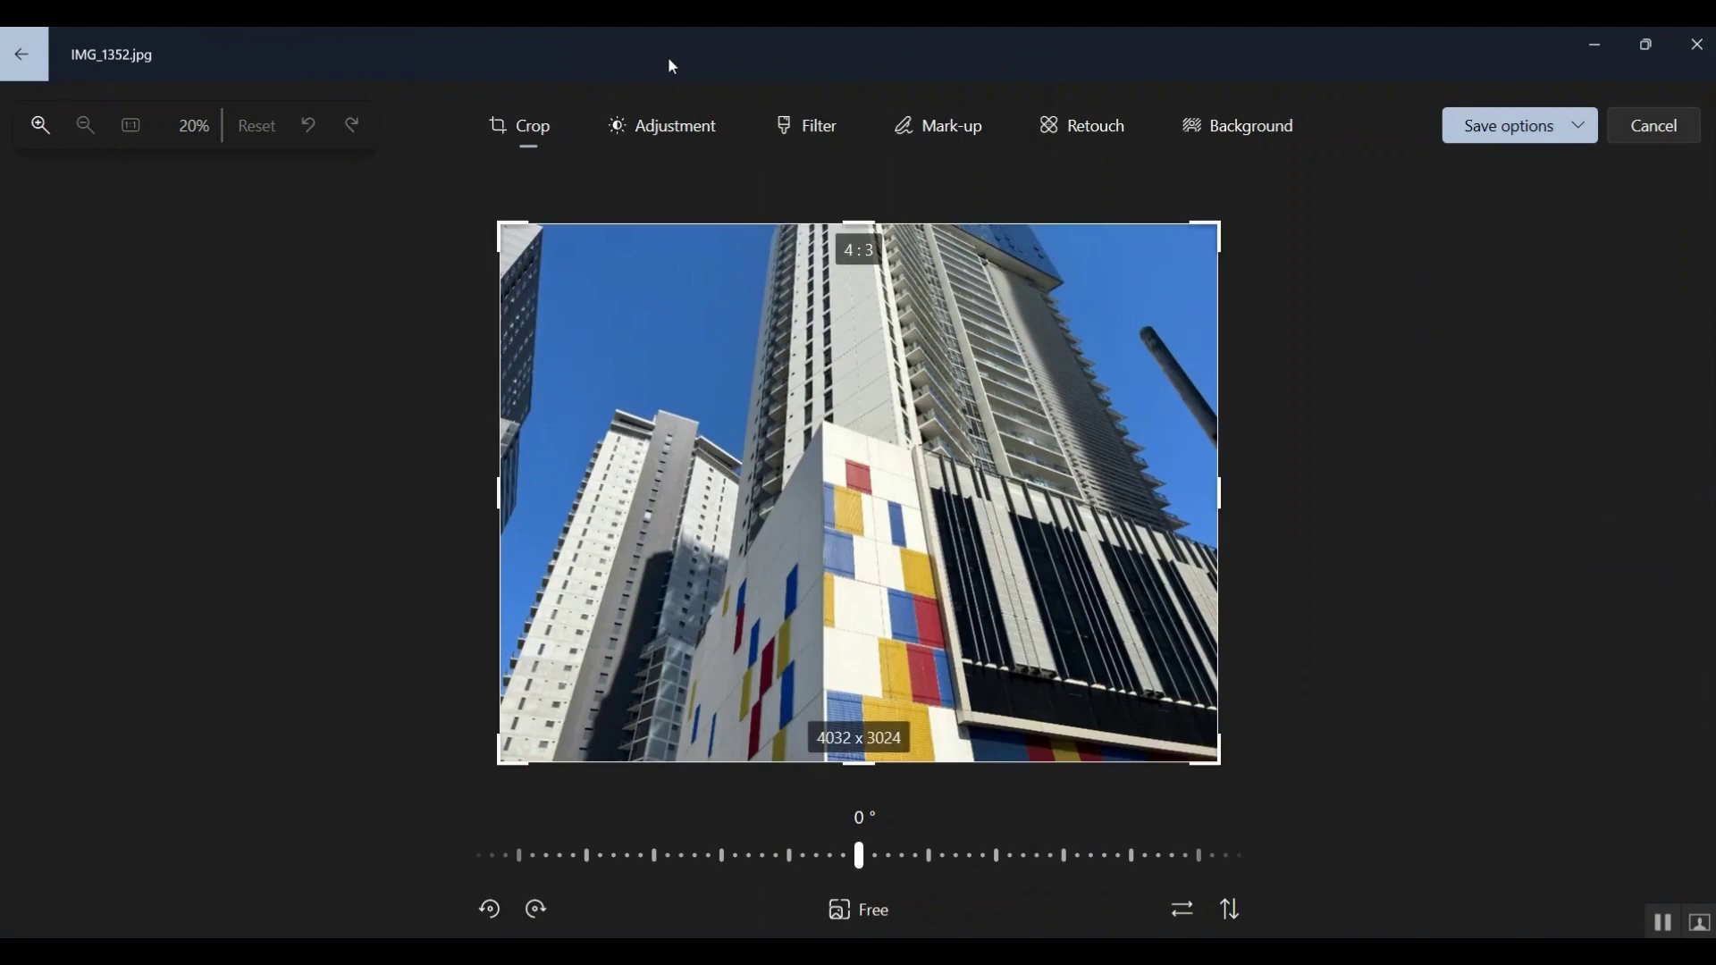
pyautogui.click(815, 132)
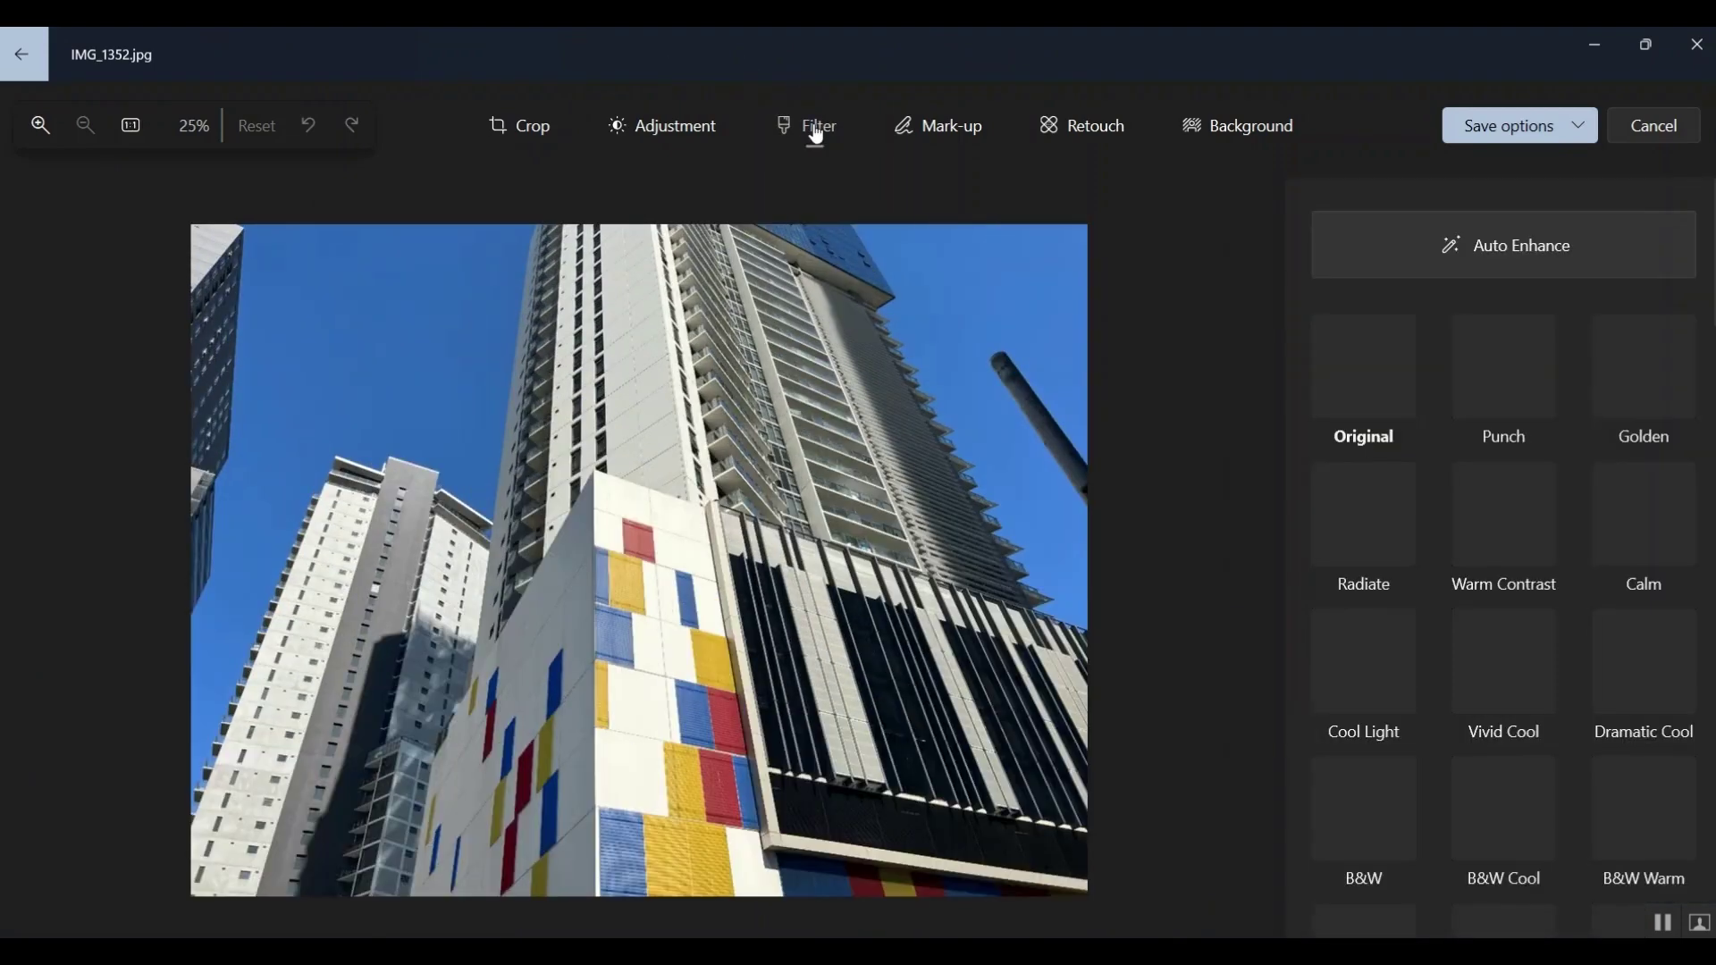
pyautogui.scroll(-3, 1547, 690)
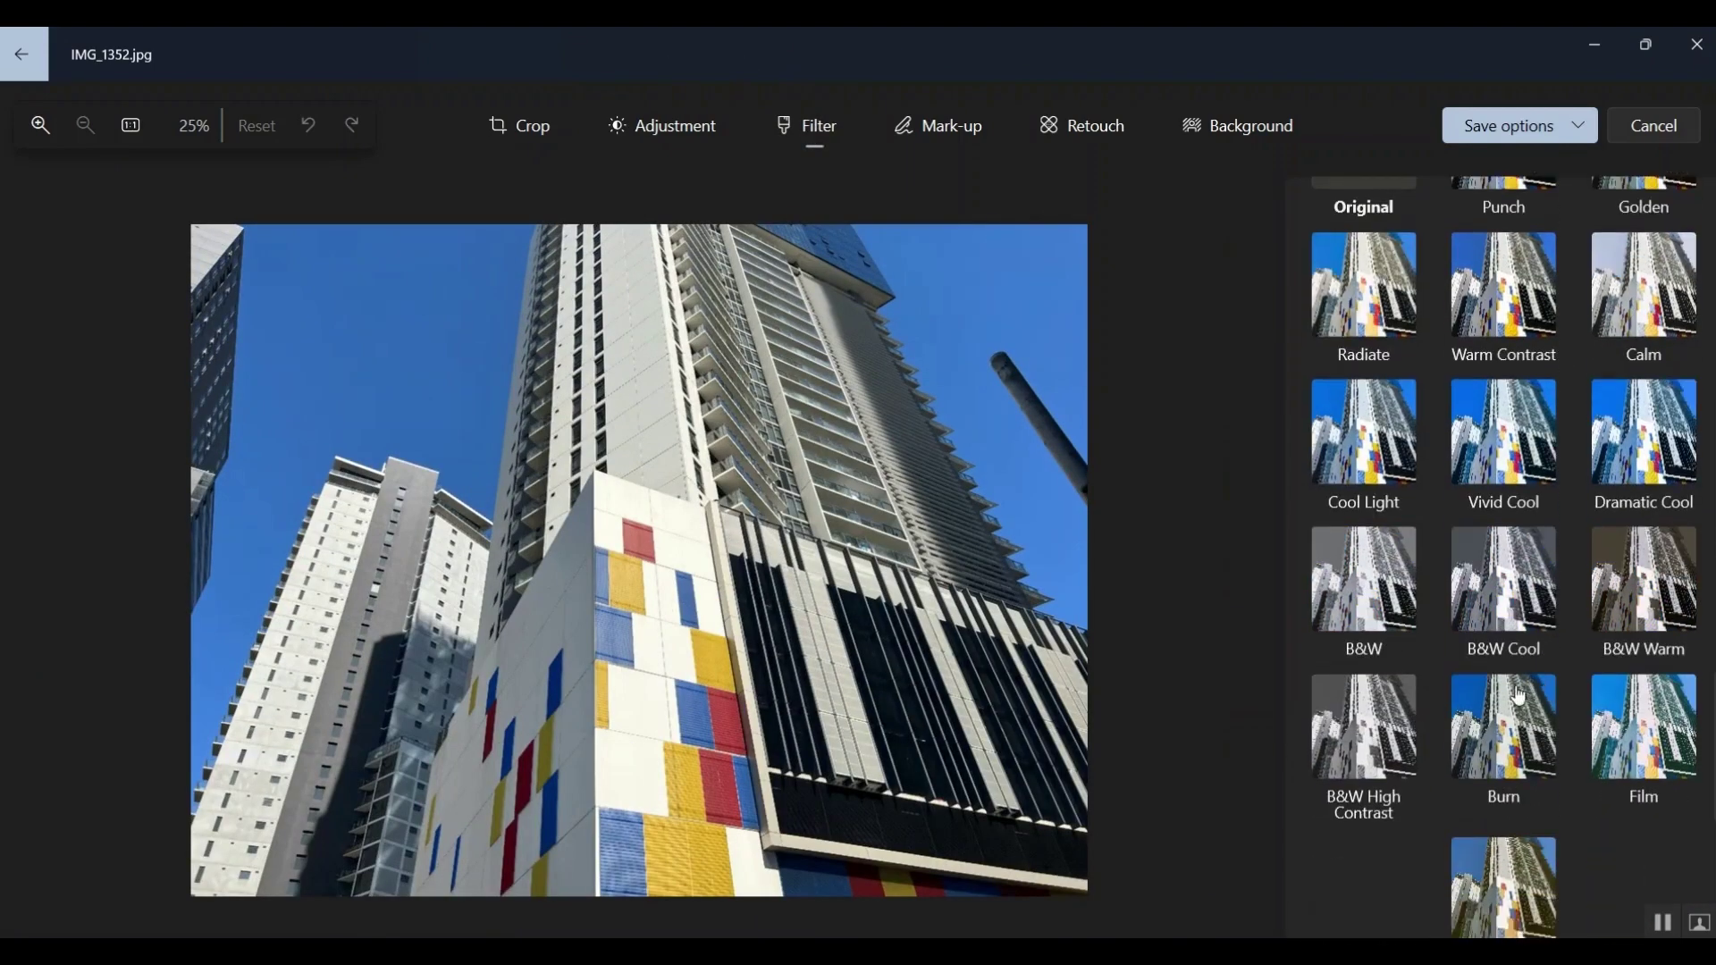
pyautogui.click(1634, 592)
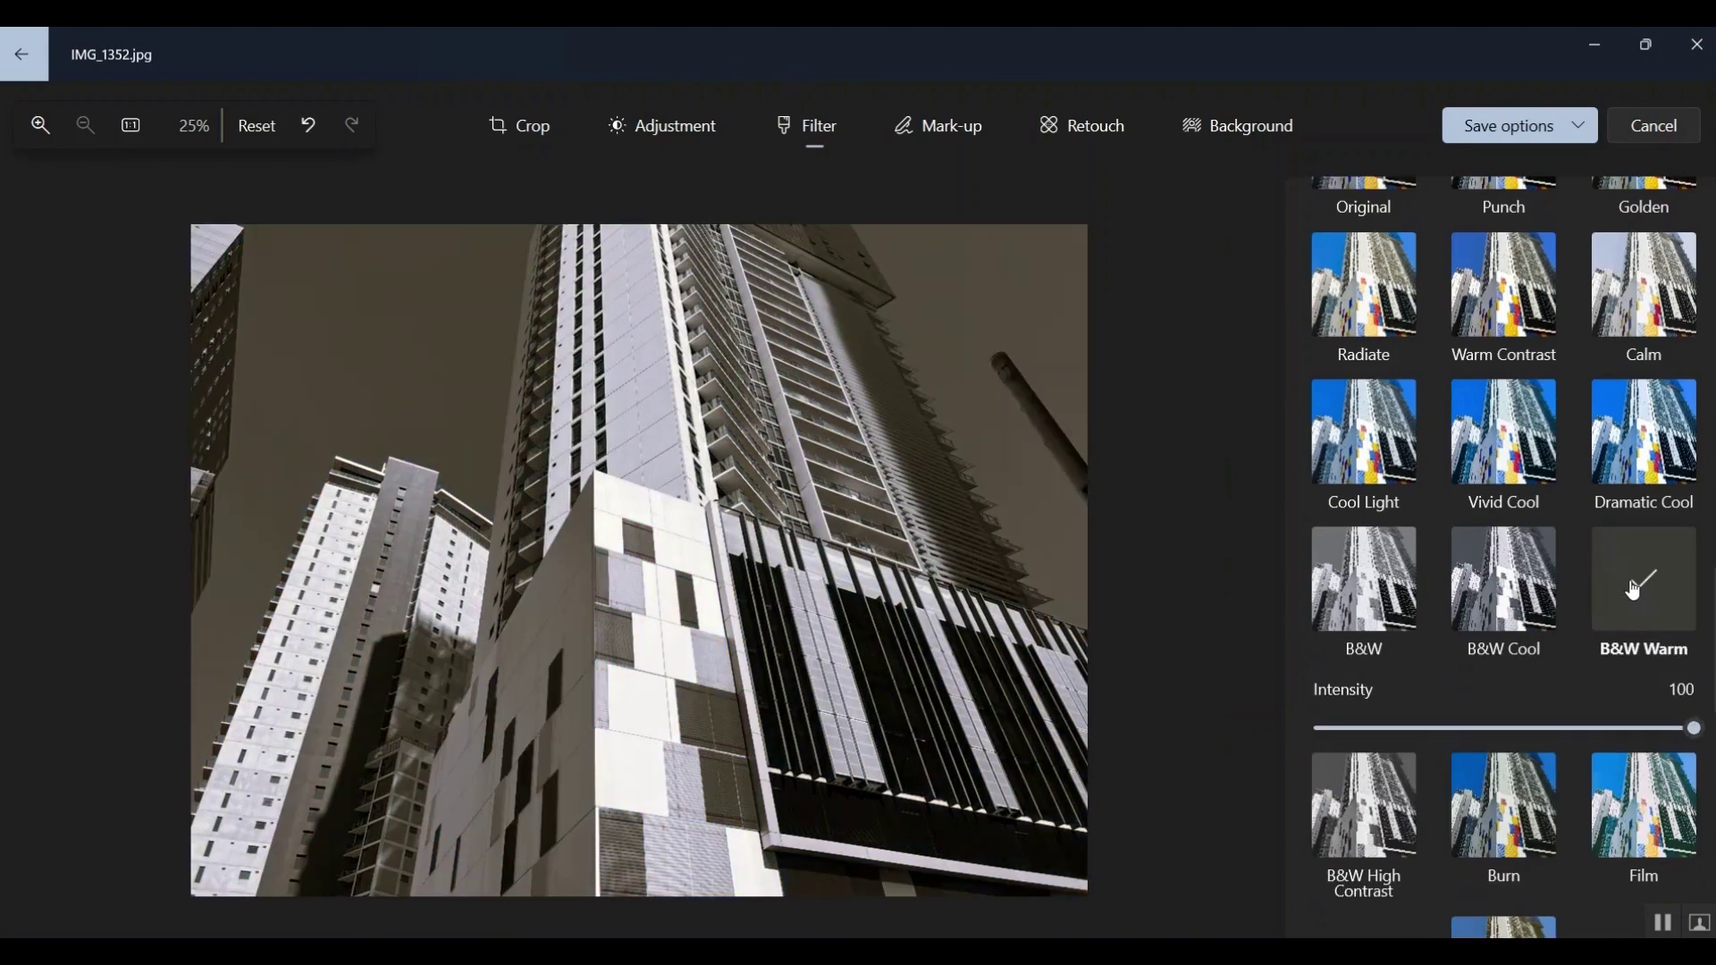
pyautogui.click(1523, 585)
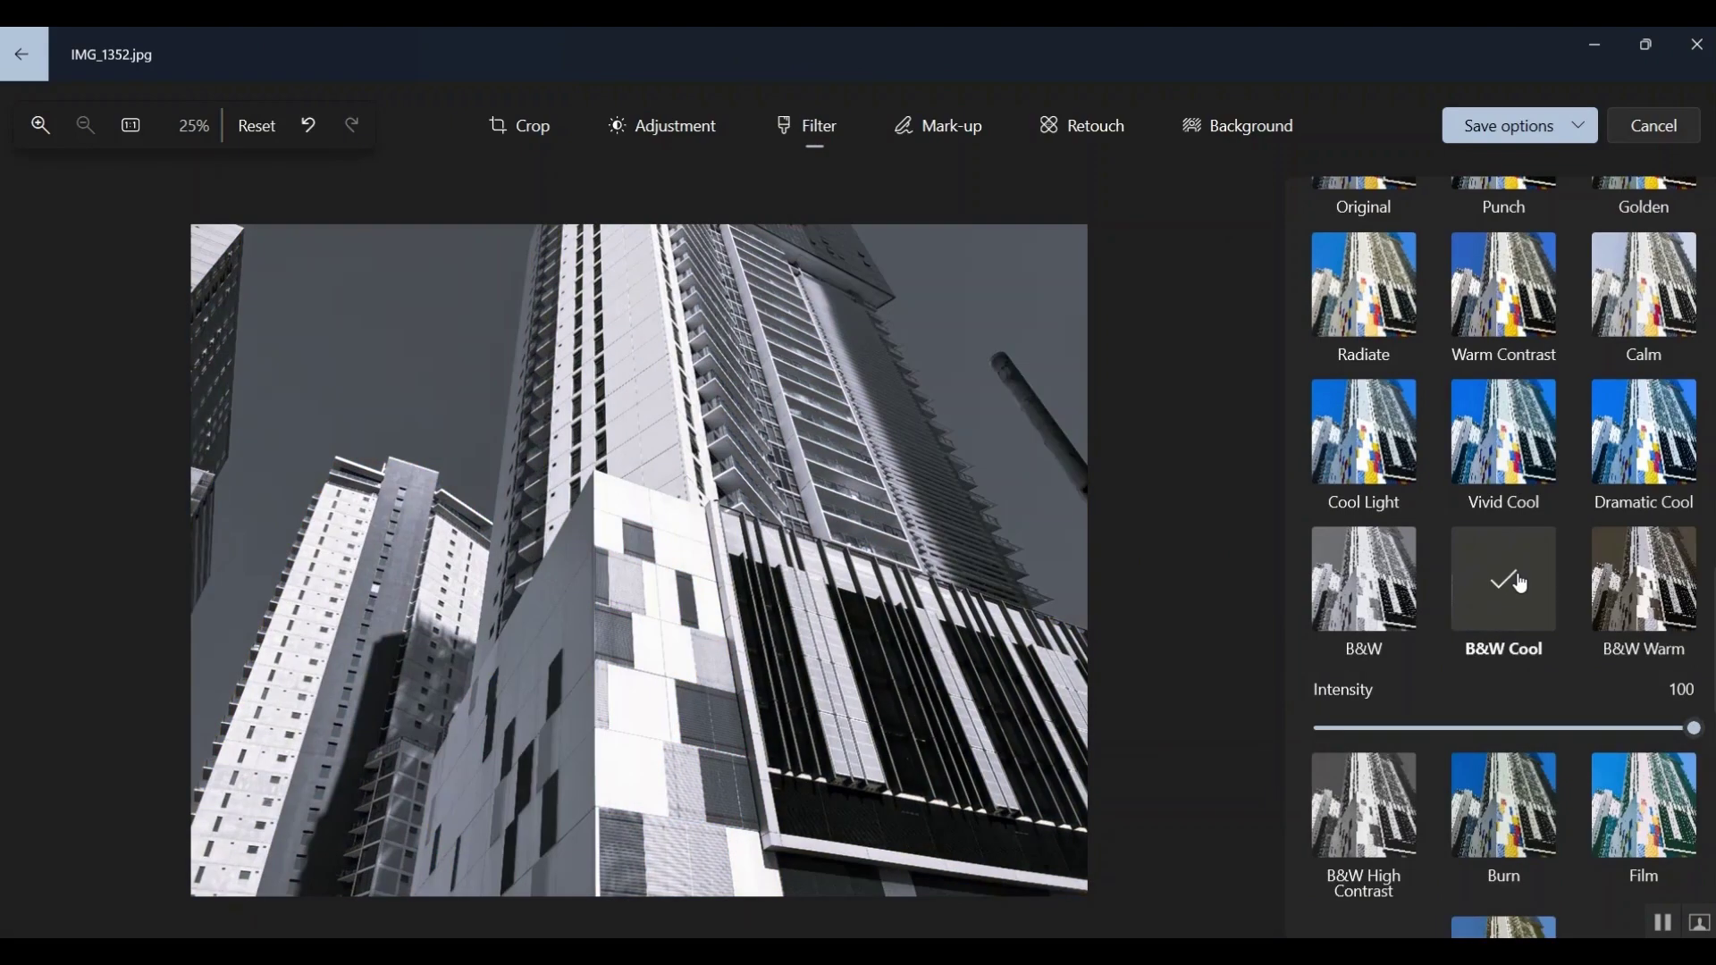
pyautogui.click(1348, 594)
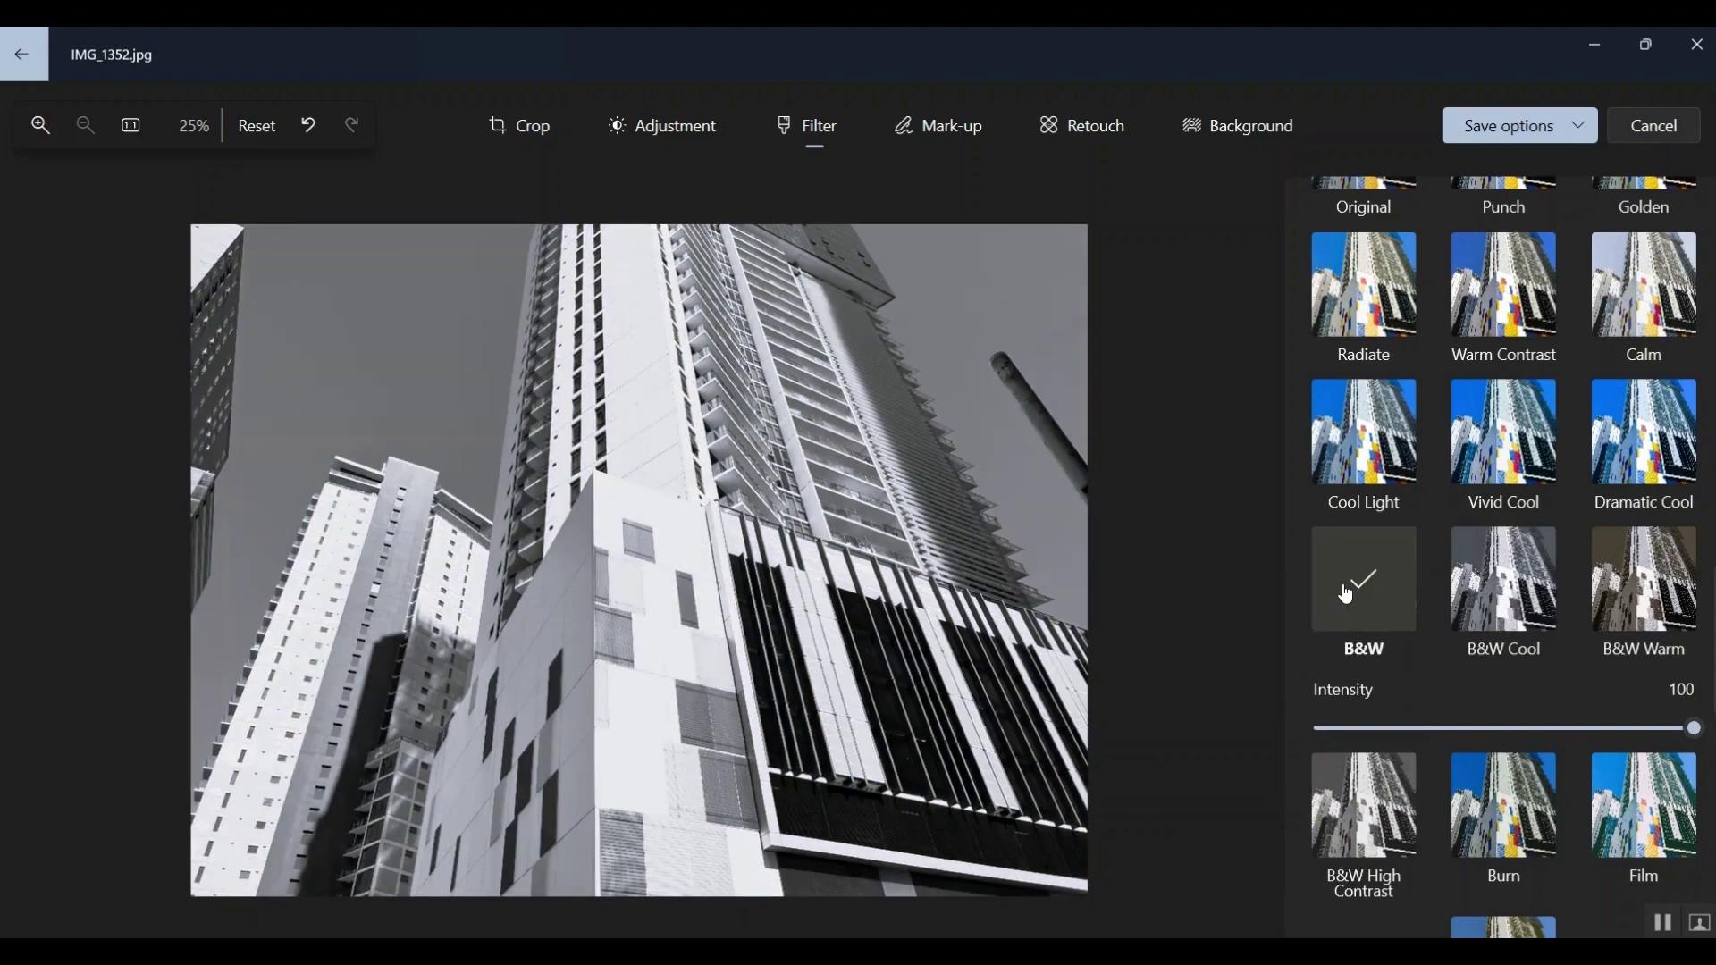
pyautogui.scroll(-2, 1347, 594)
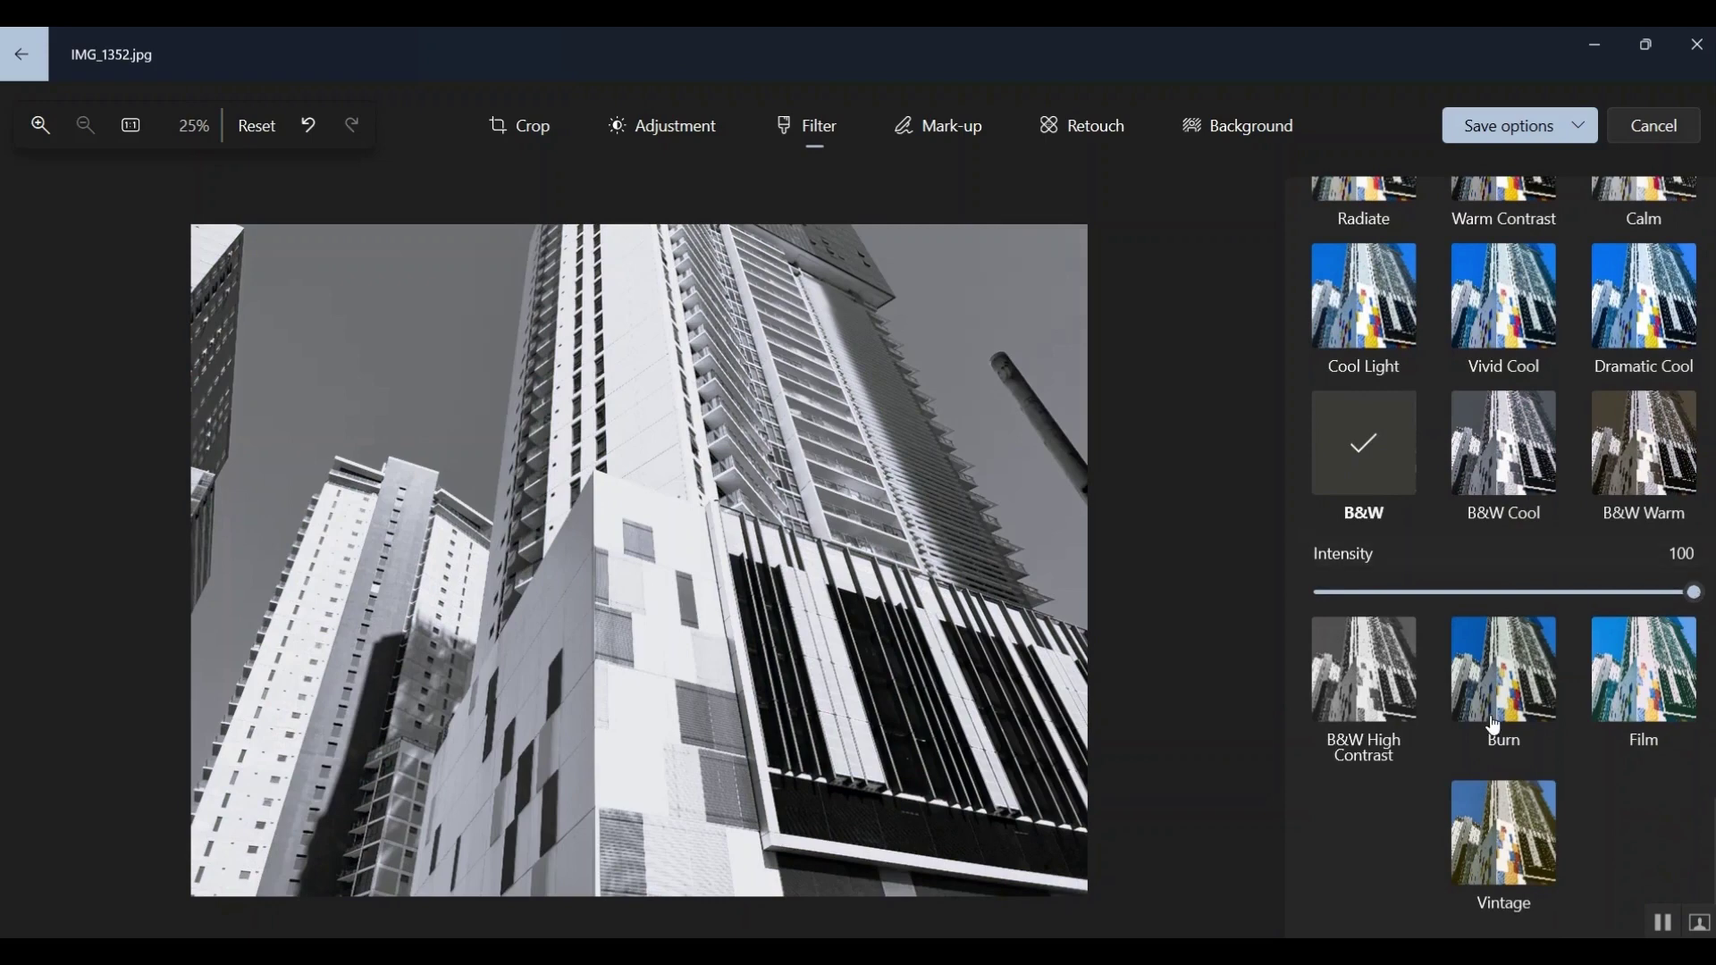
pyautogui.click(1390, 713)
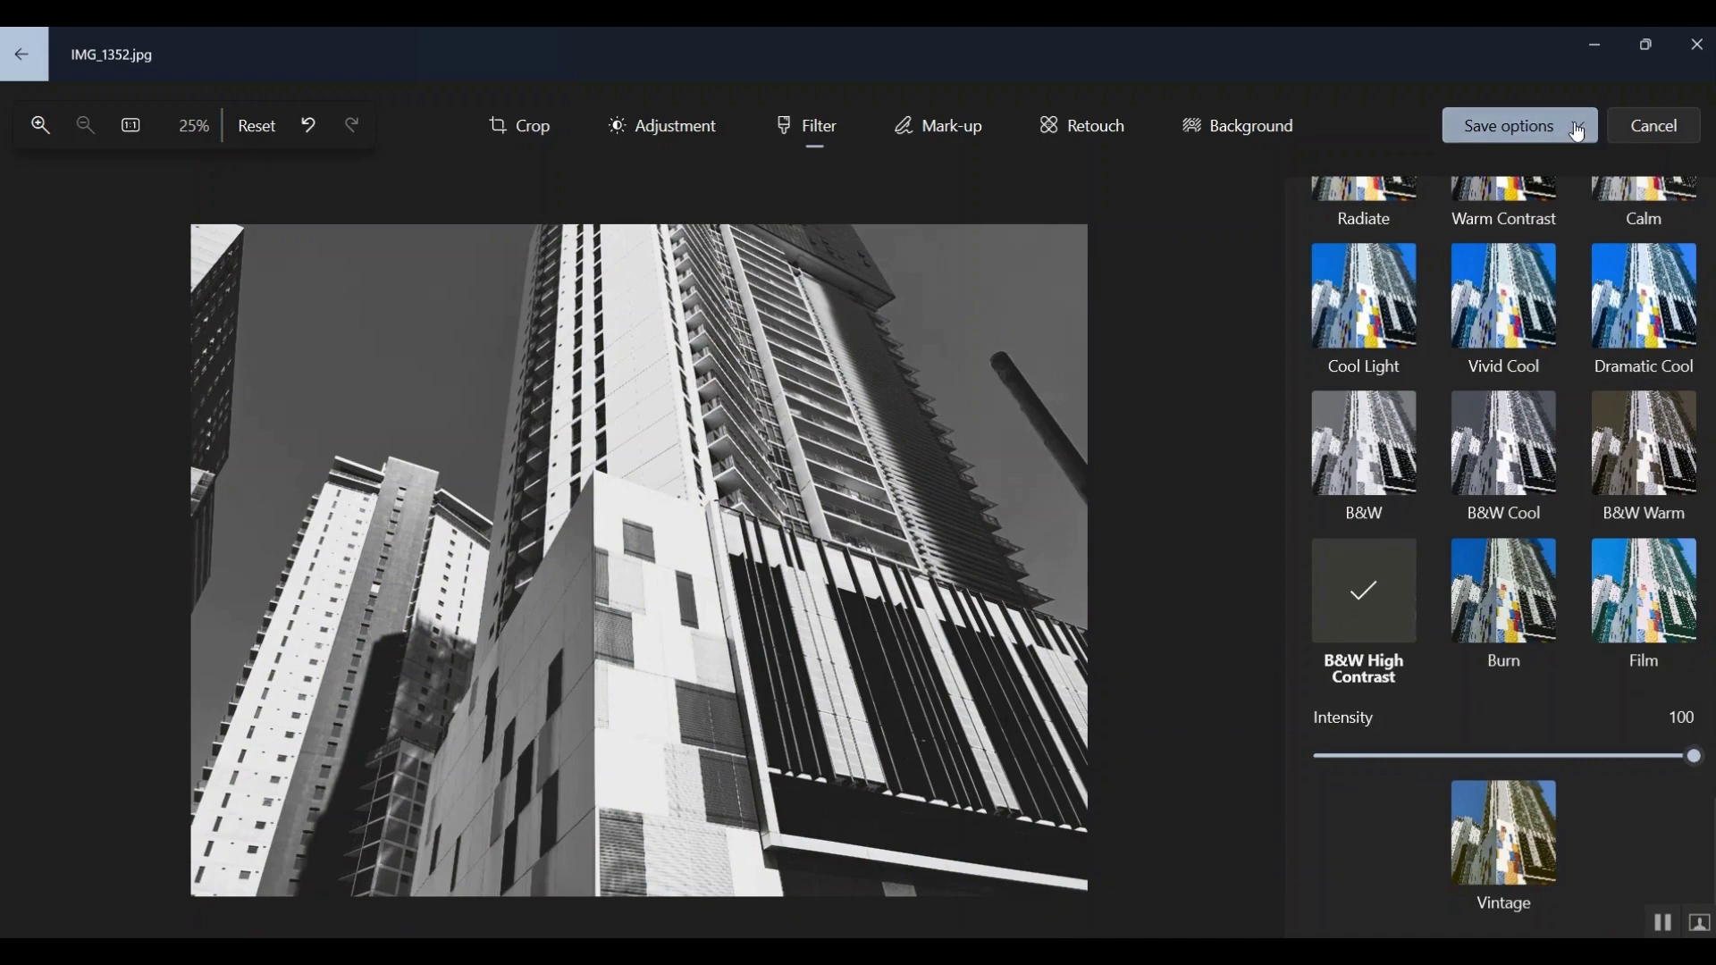
# Step: Save the high-contrast photo as a copy named IMG_135e2.jpg in the Downloads folder
pyautogui.click(1530, 126)
pyautogui.click(1536, 169)
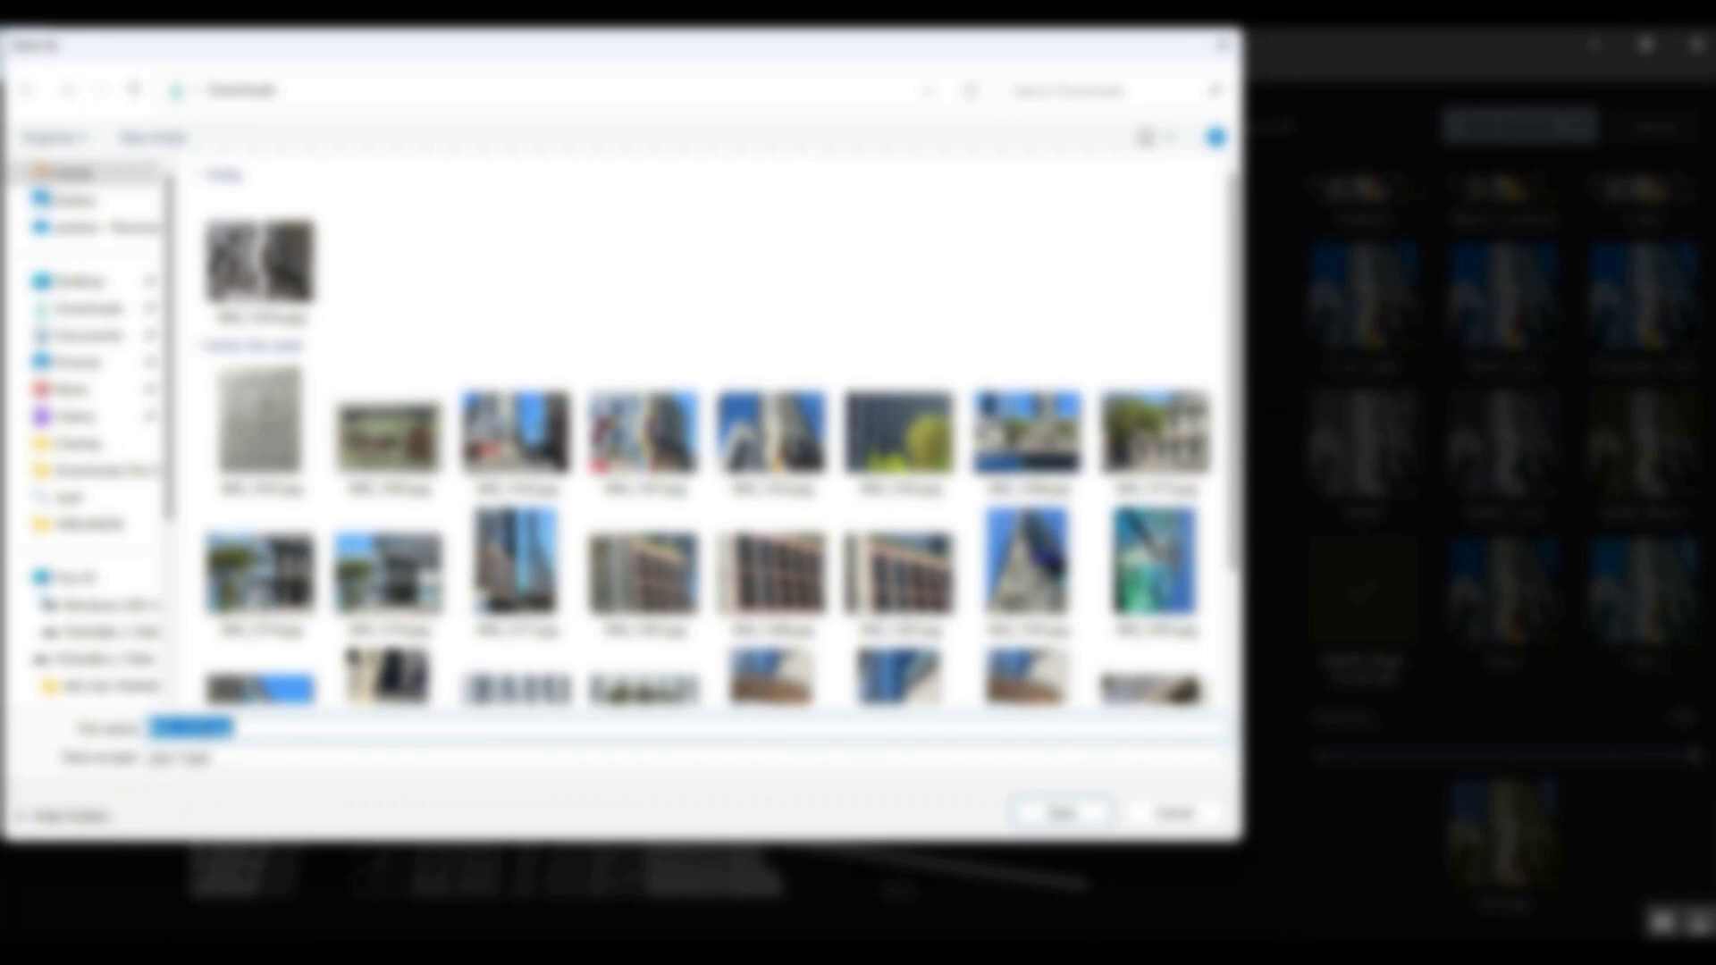
pyautogui.click(734, 746)
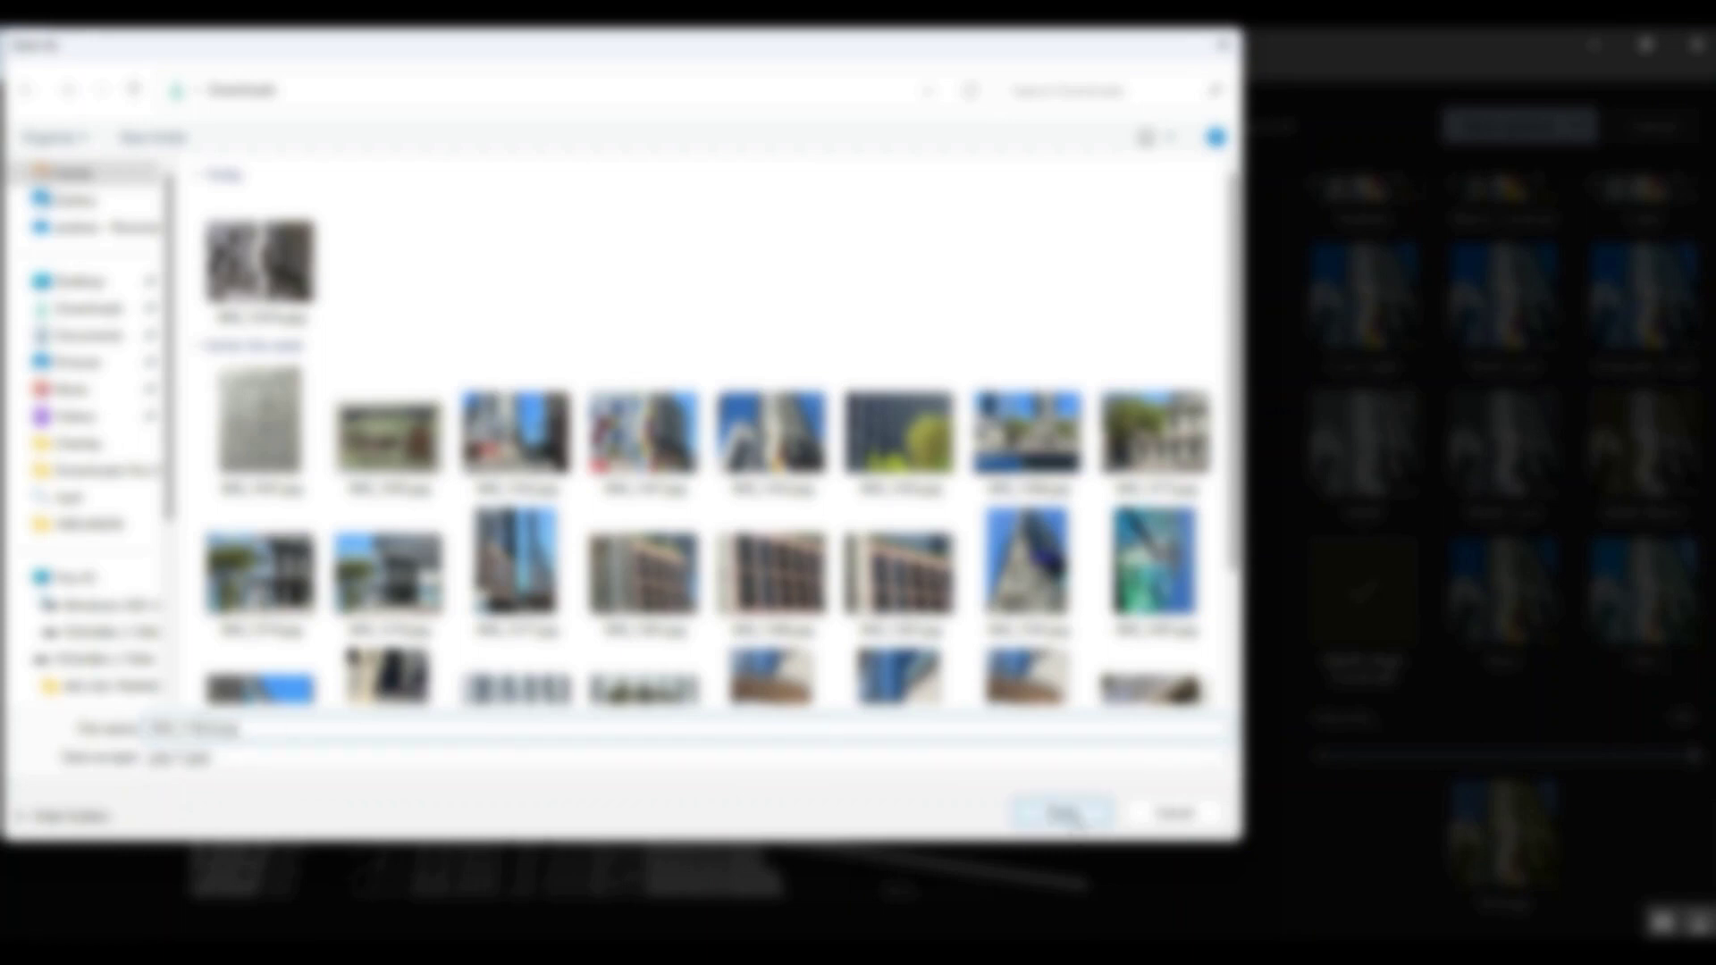
pyautogui.click(1072, 814)
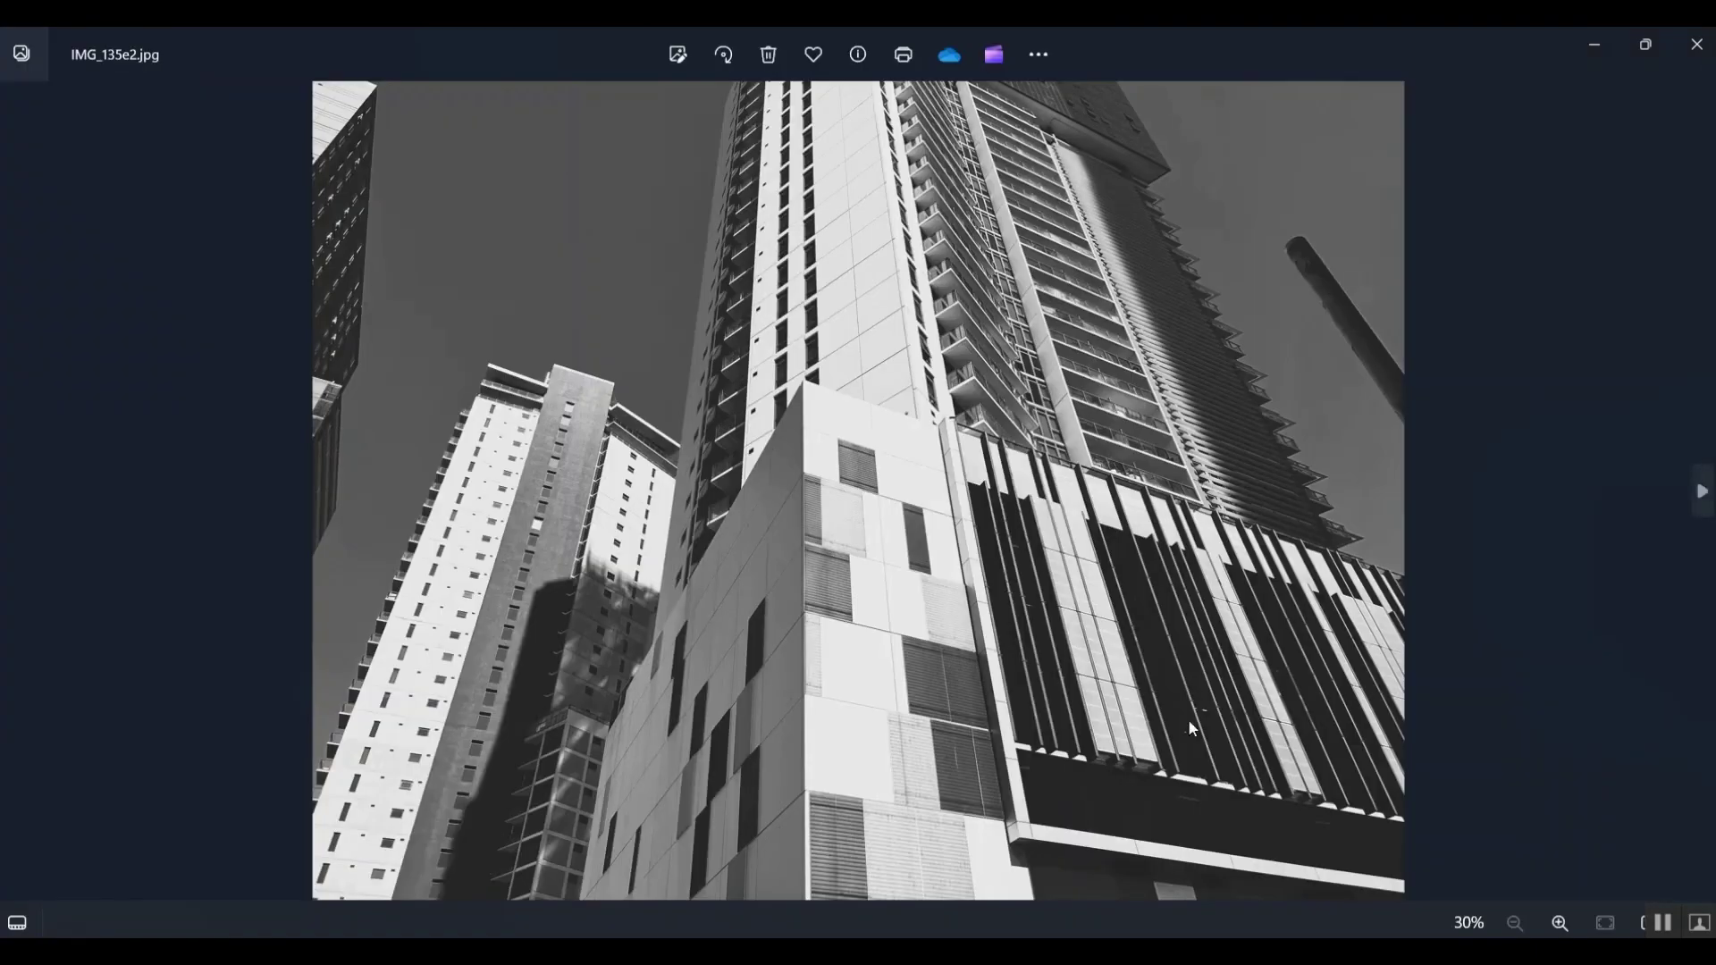
# Step: Open IMG_1363.jpg for editing and preview the B&W, B&W Cool, B&W Warm and B&W High Contrast filters on it
pyautogui.click(1702, 491)
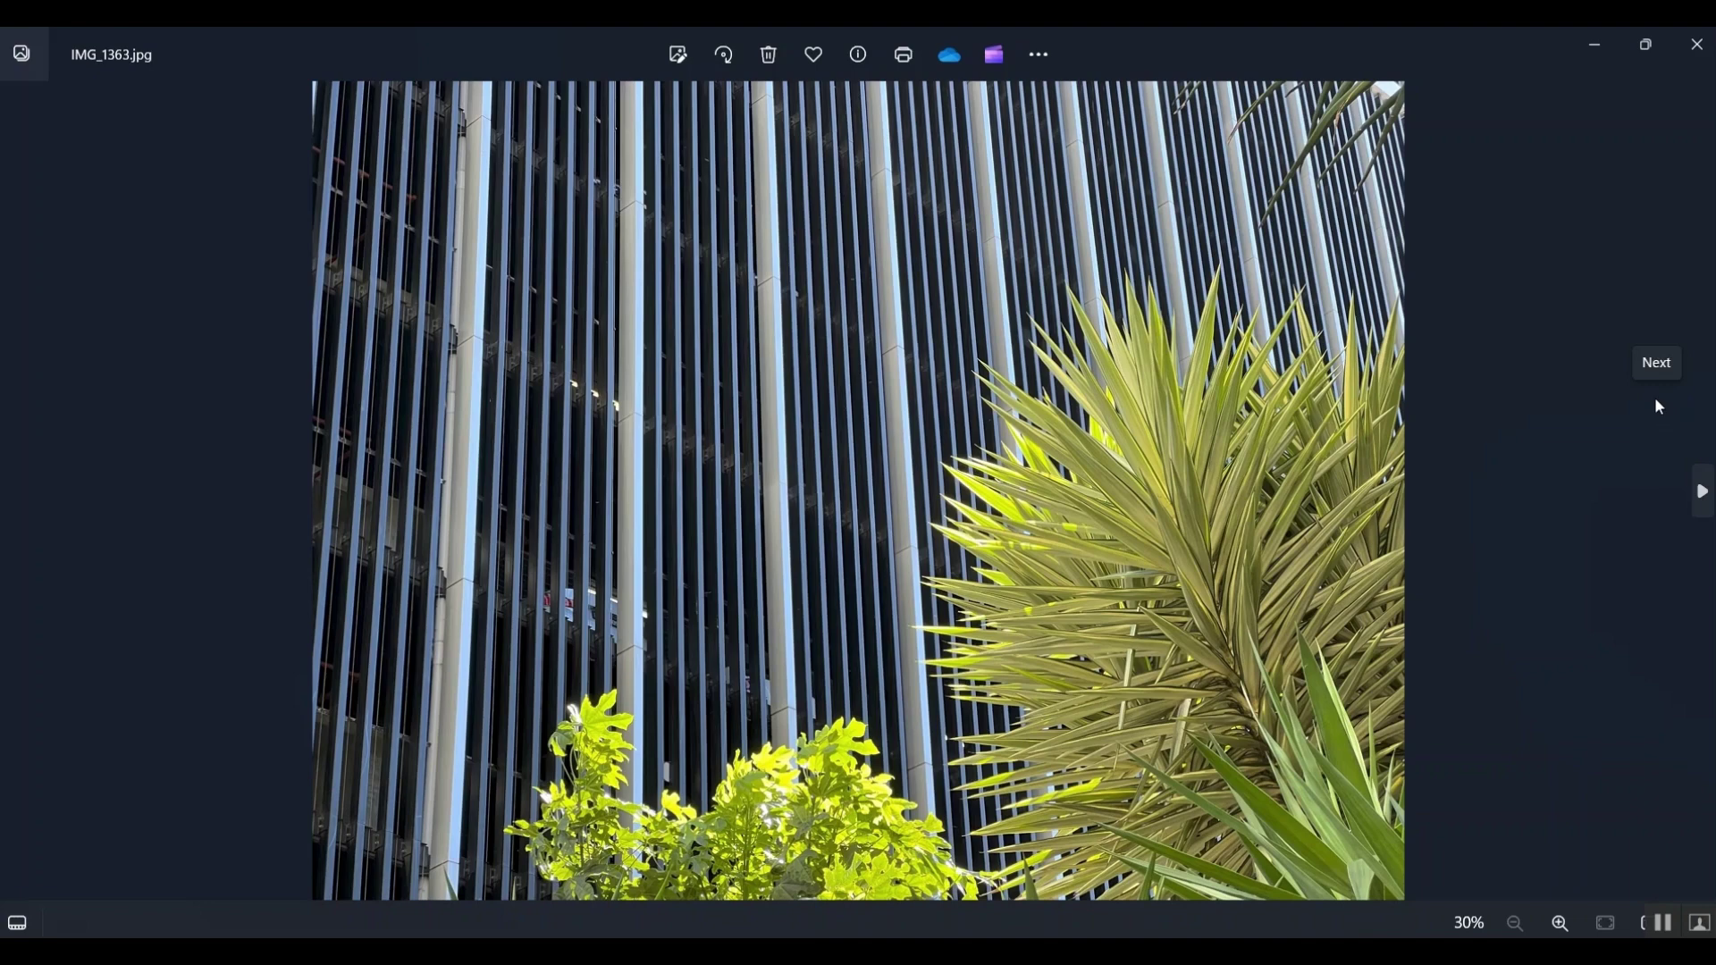
pyautogui.click(681, 53)
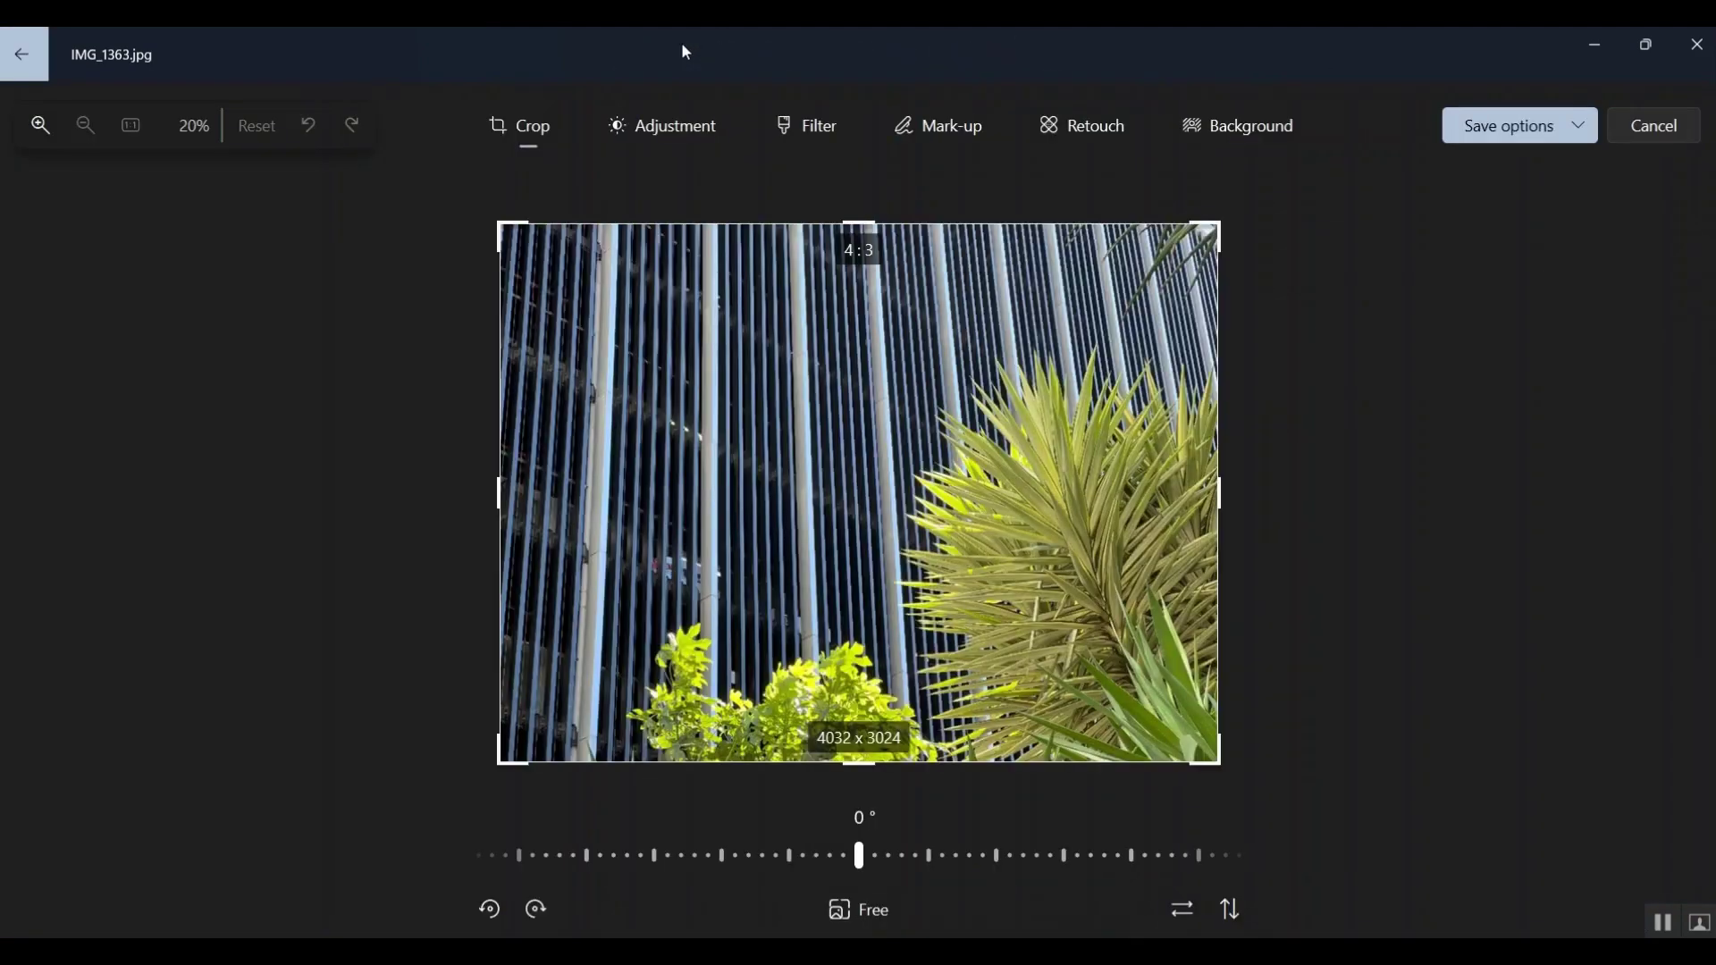
pyautogui.click(811, 126)
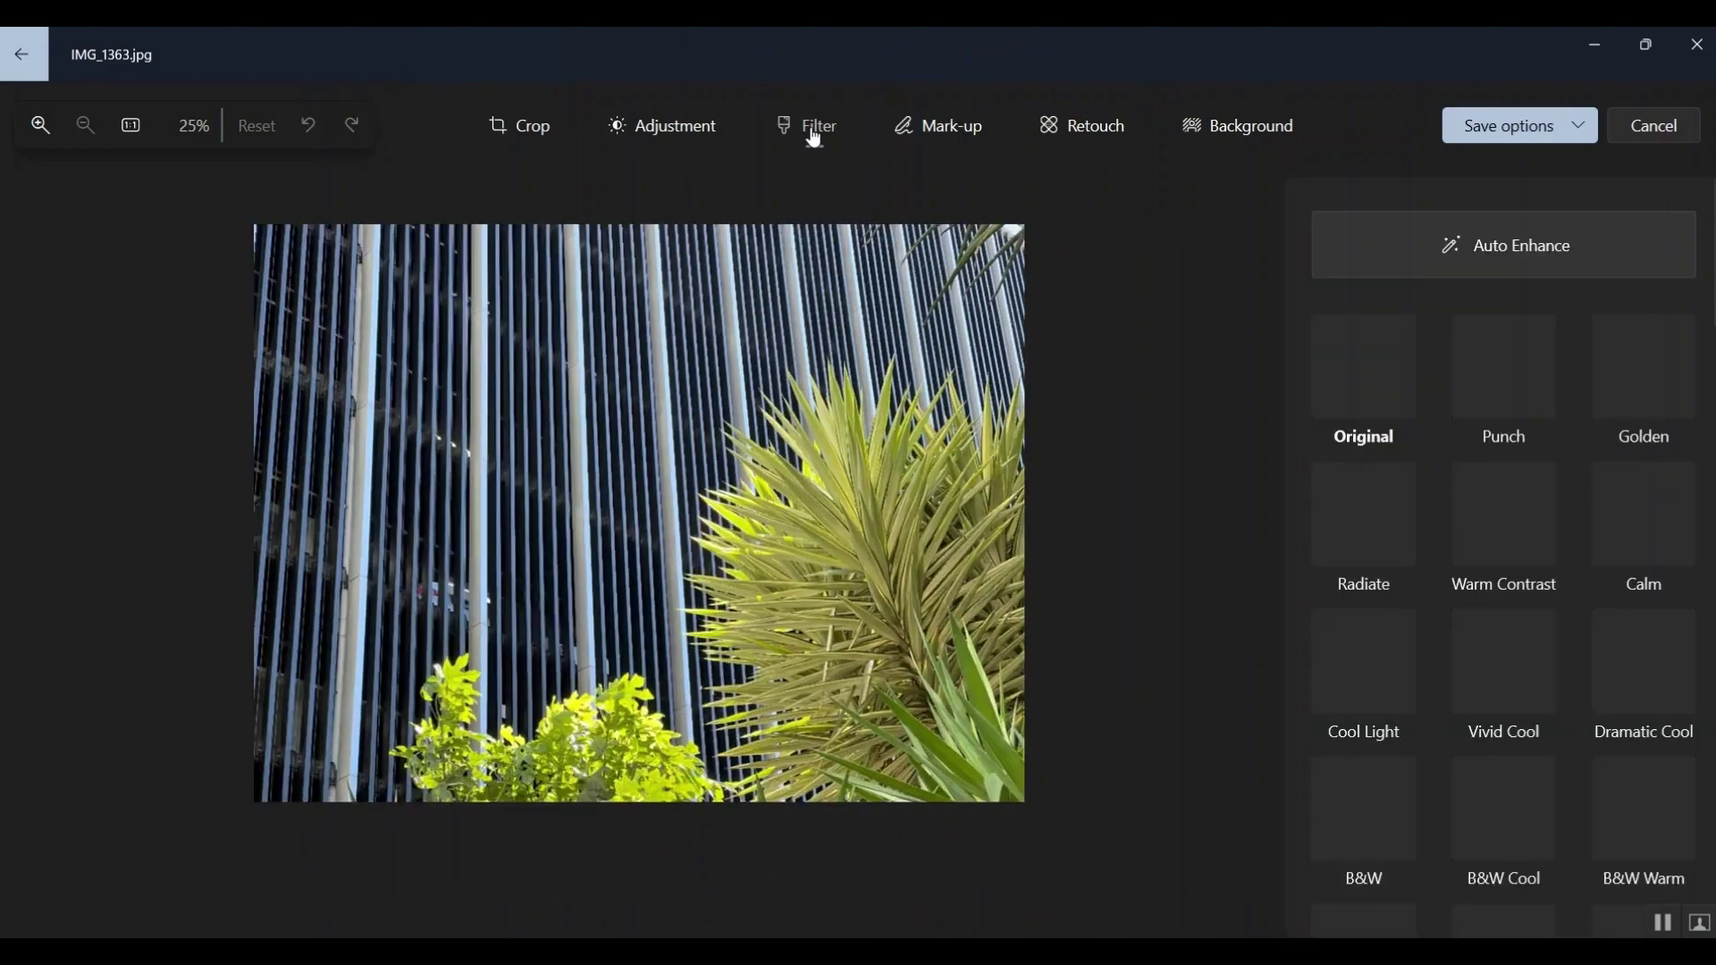
pyautogui.scroll(-3, 1529, 561)
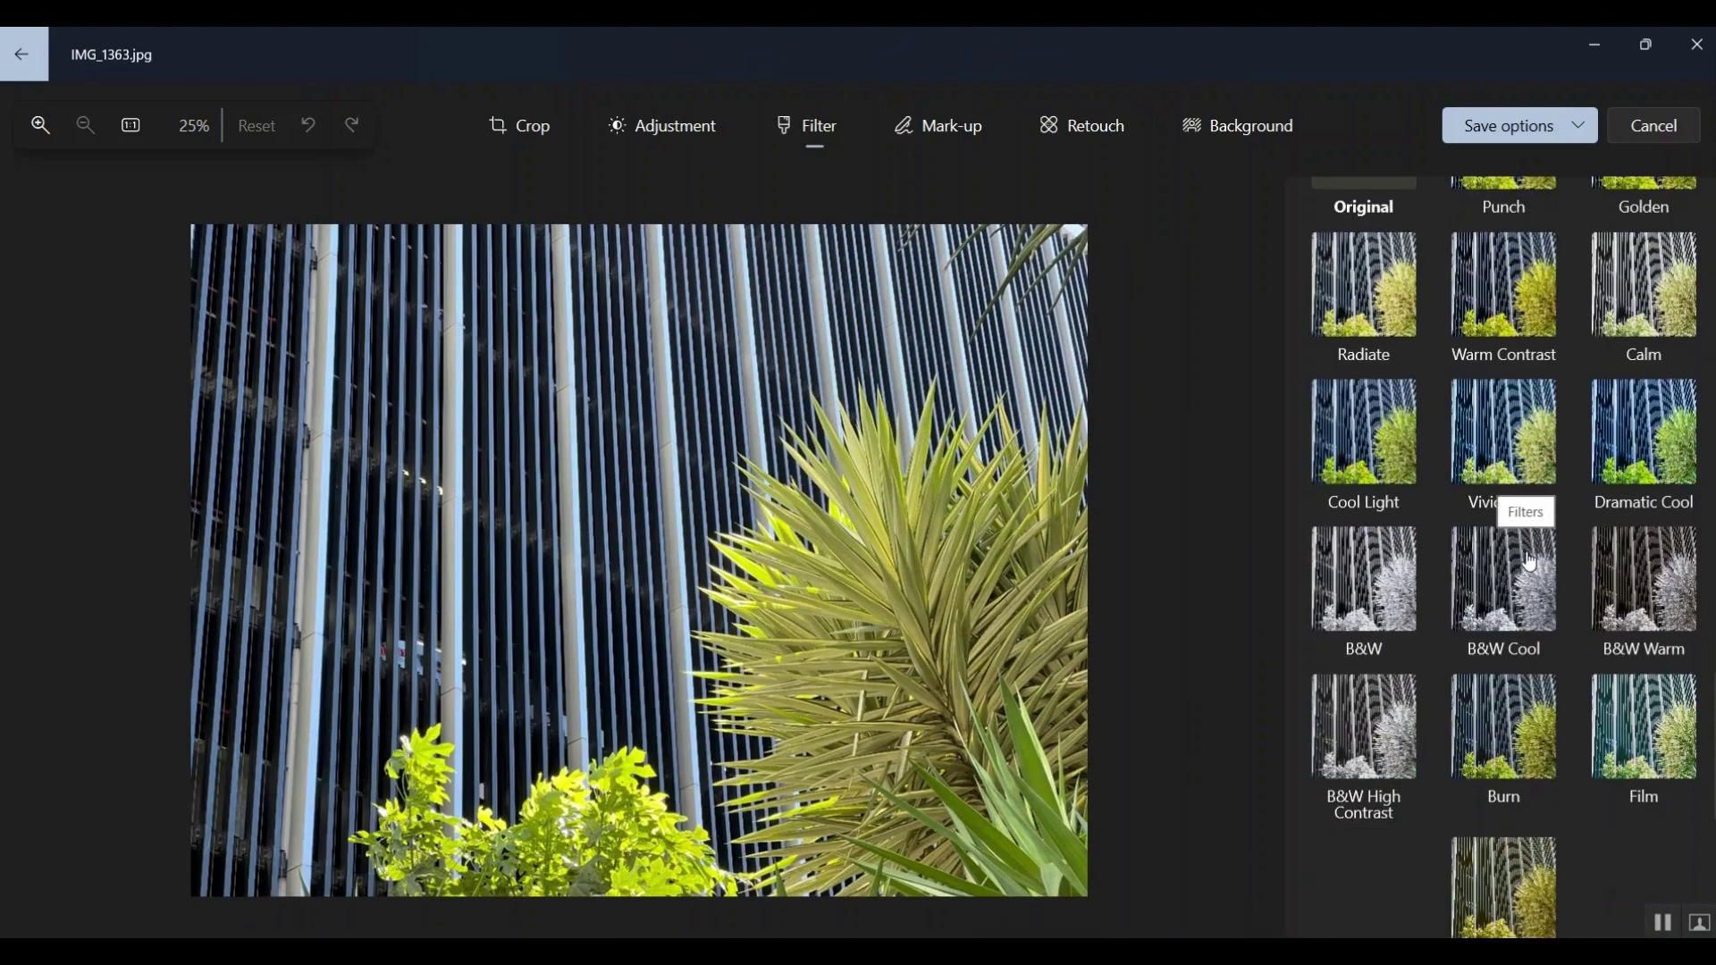
pyautogui.click(1382, 590)
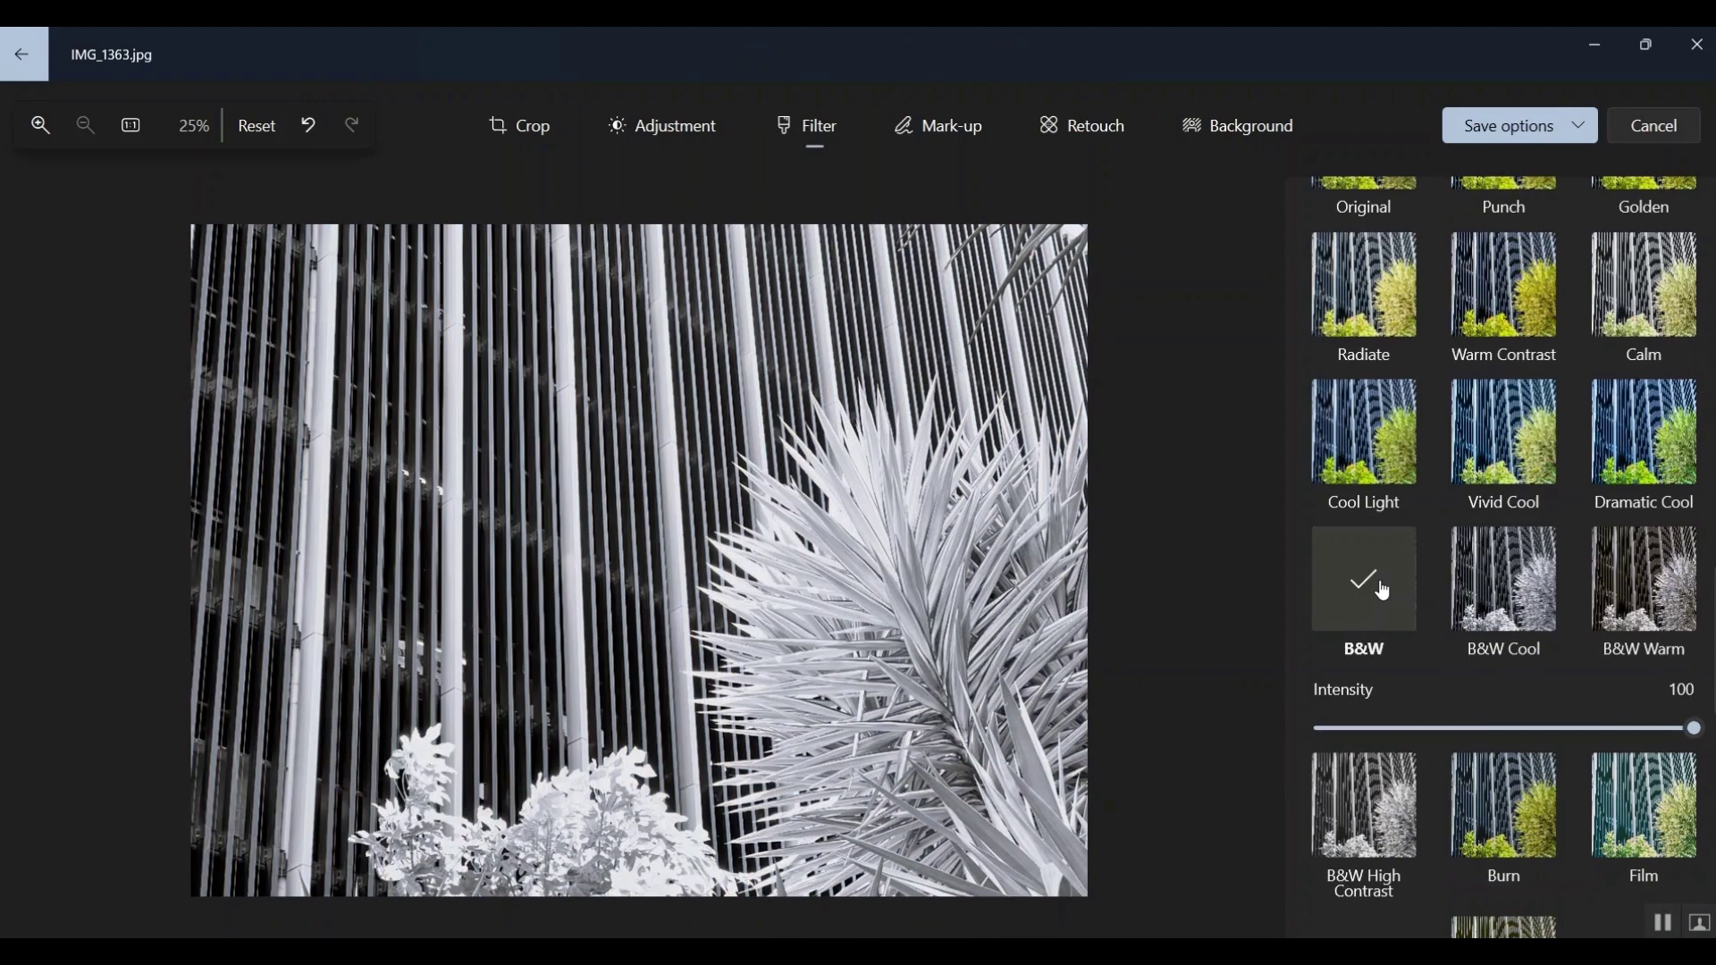
pyautogui.click(1513, 584)
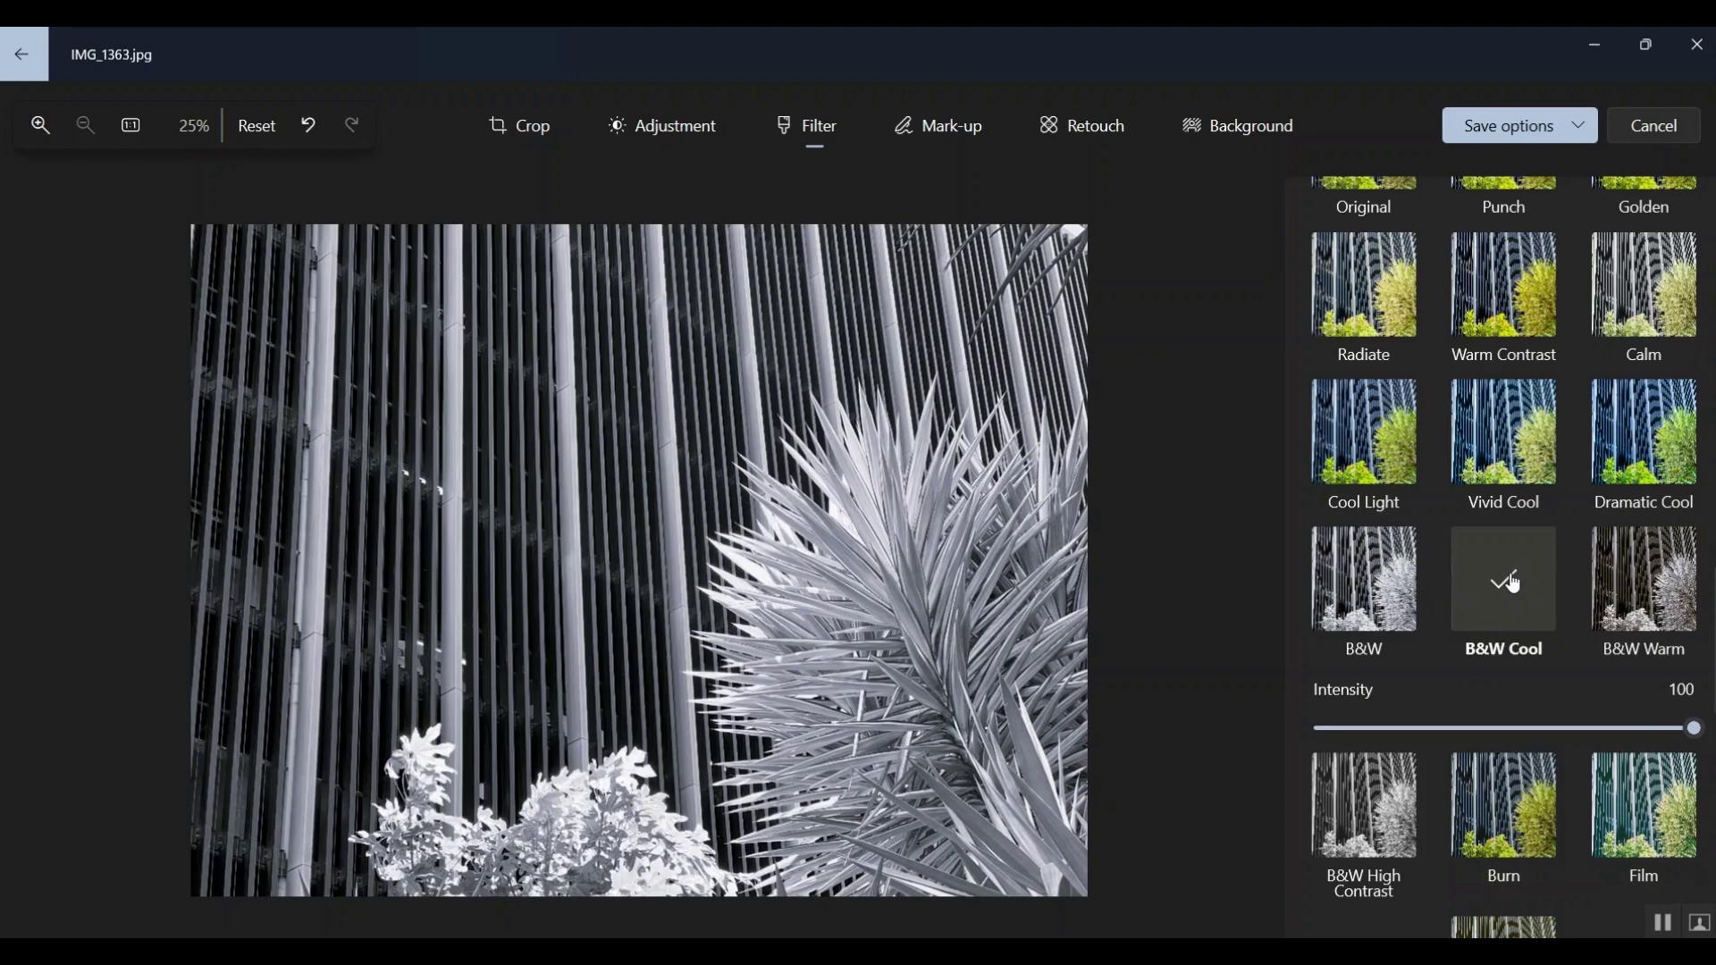
pyautogui.click(1655, 581)
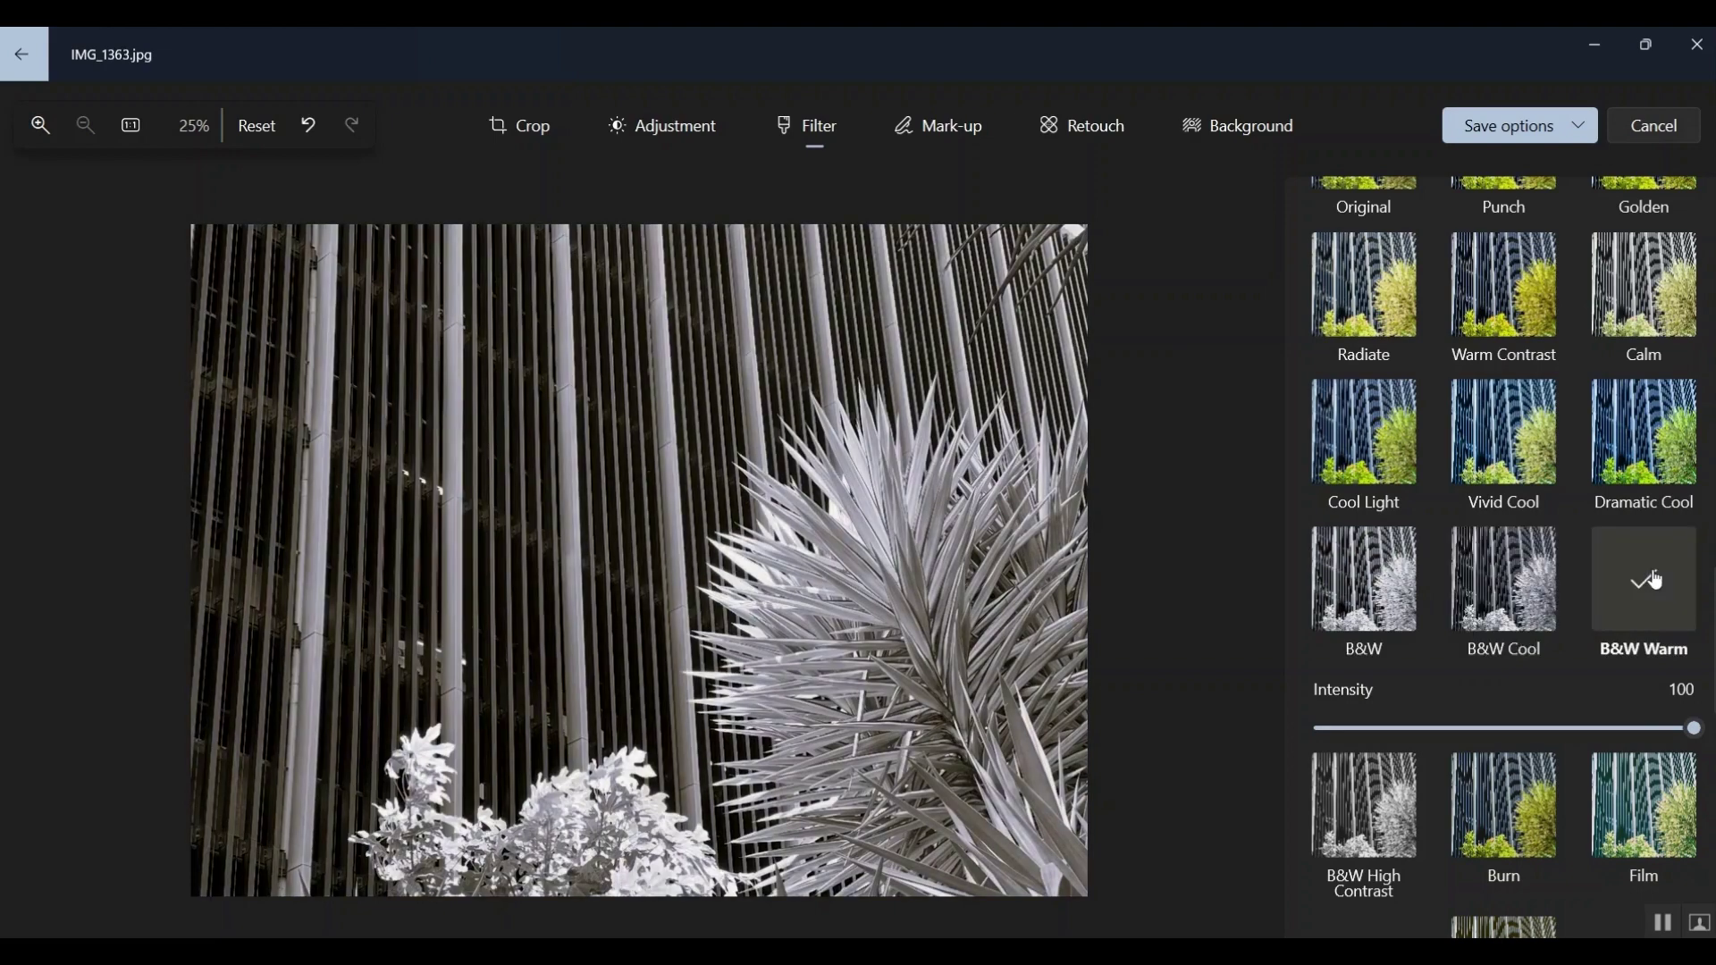
pyautogui.scroll(-2, 1652, 572)
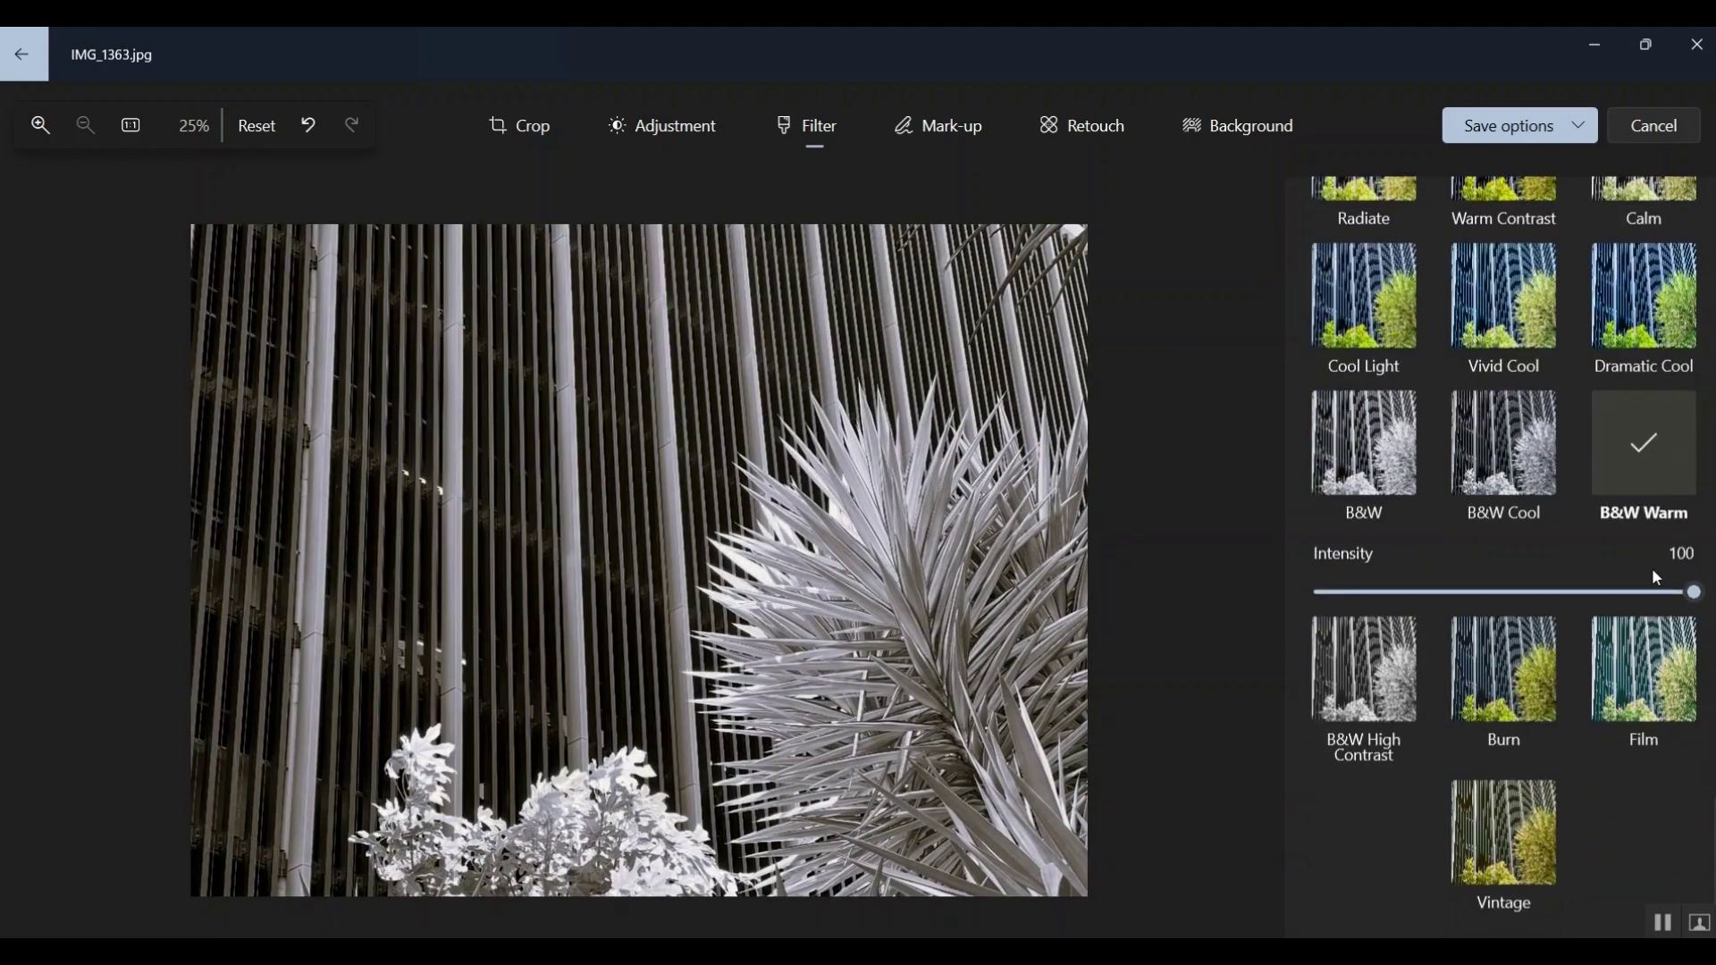
pyautogui.click(1338, 702)
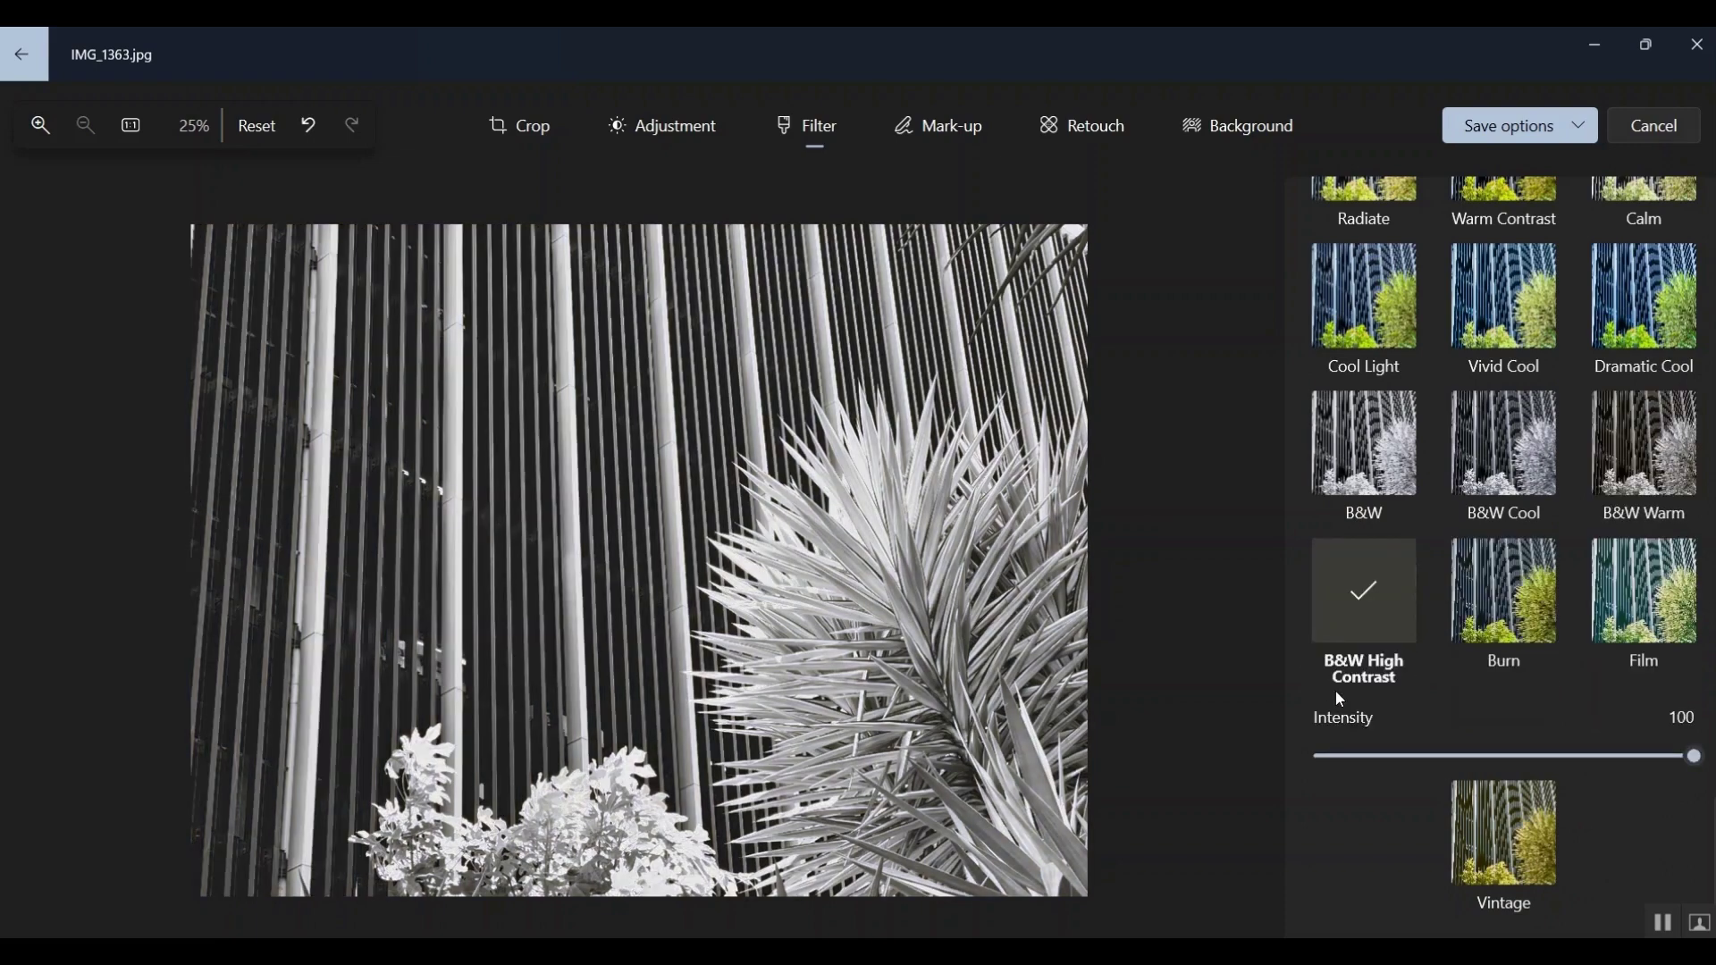
# Step: Compare B&W Warm, B&W Cool and B&W again on the plant photo and choose B&W Cool at intensity 100
pyautogui.click(1633, 476)
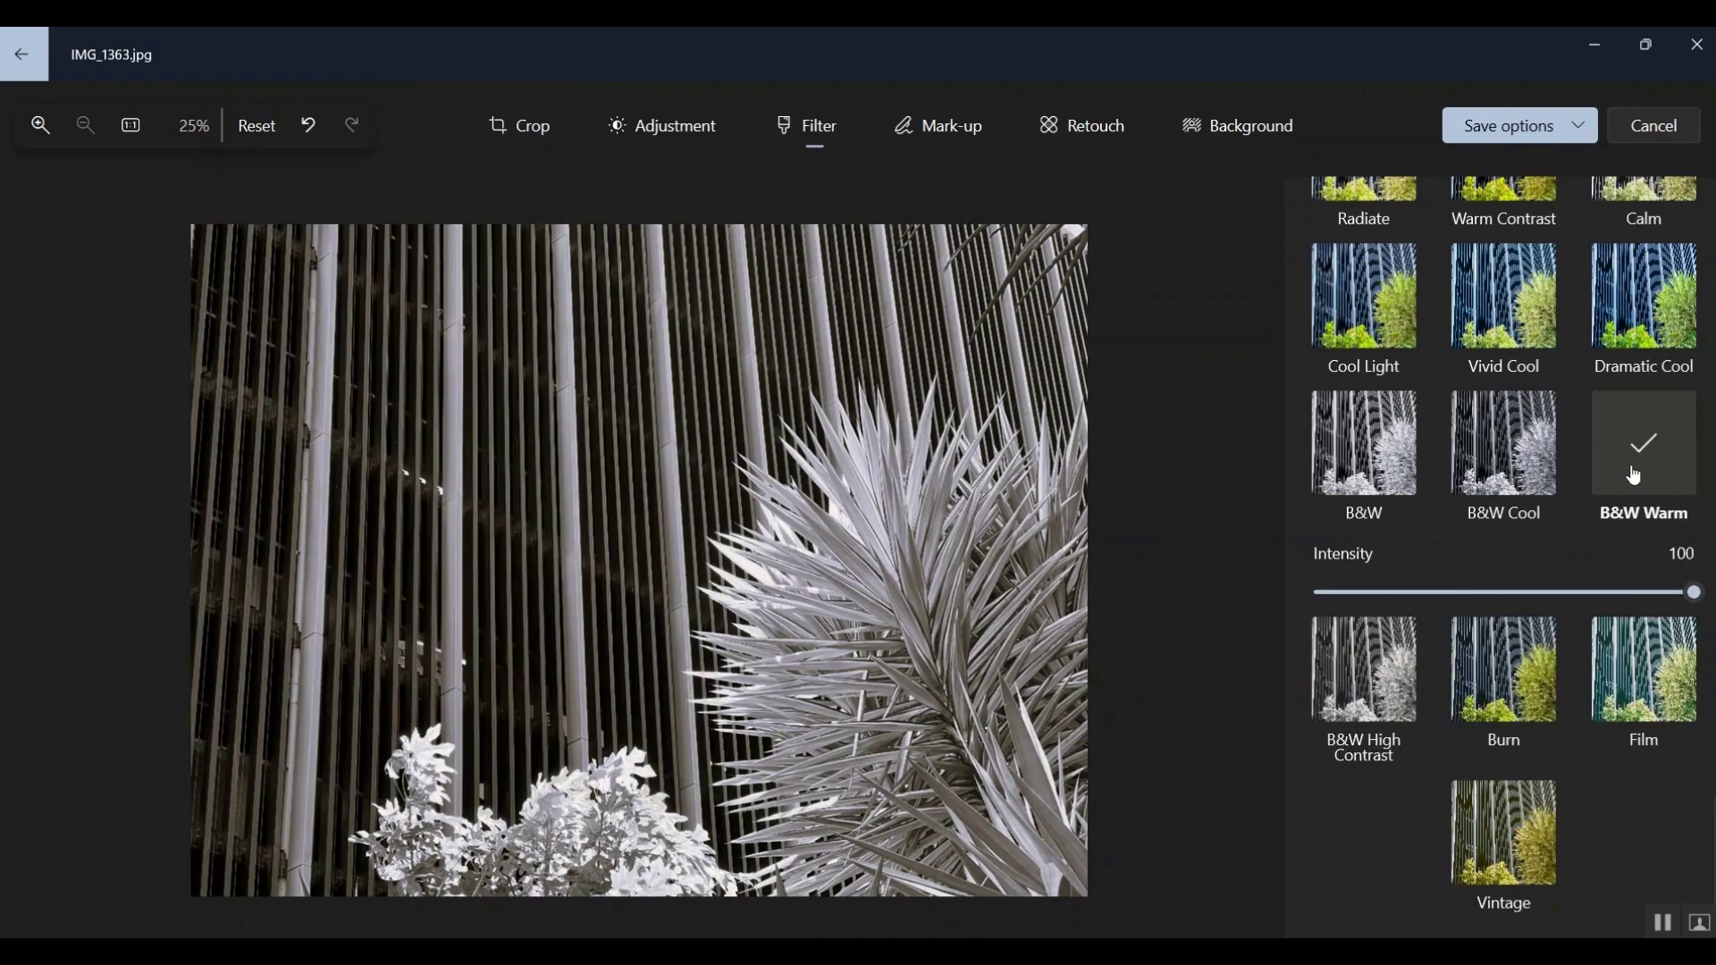
pyautogui.click(1526, 451)
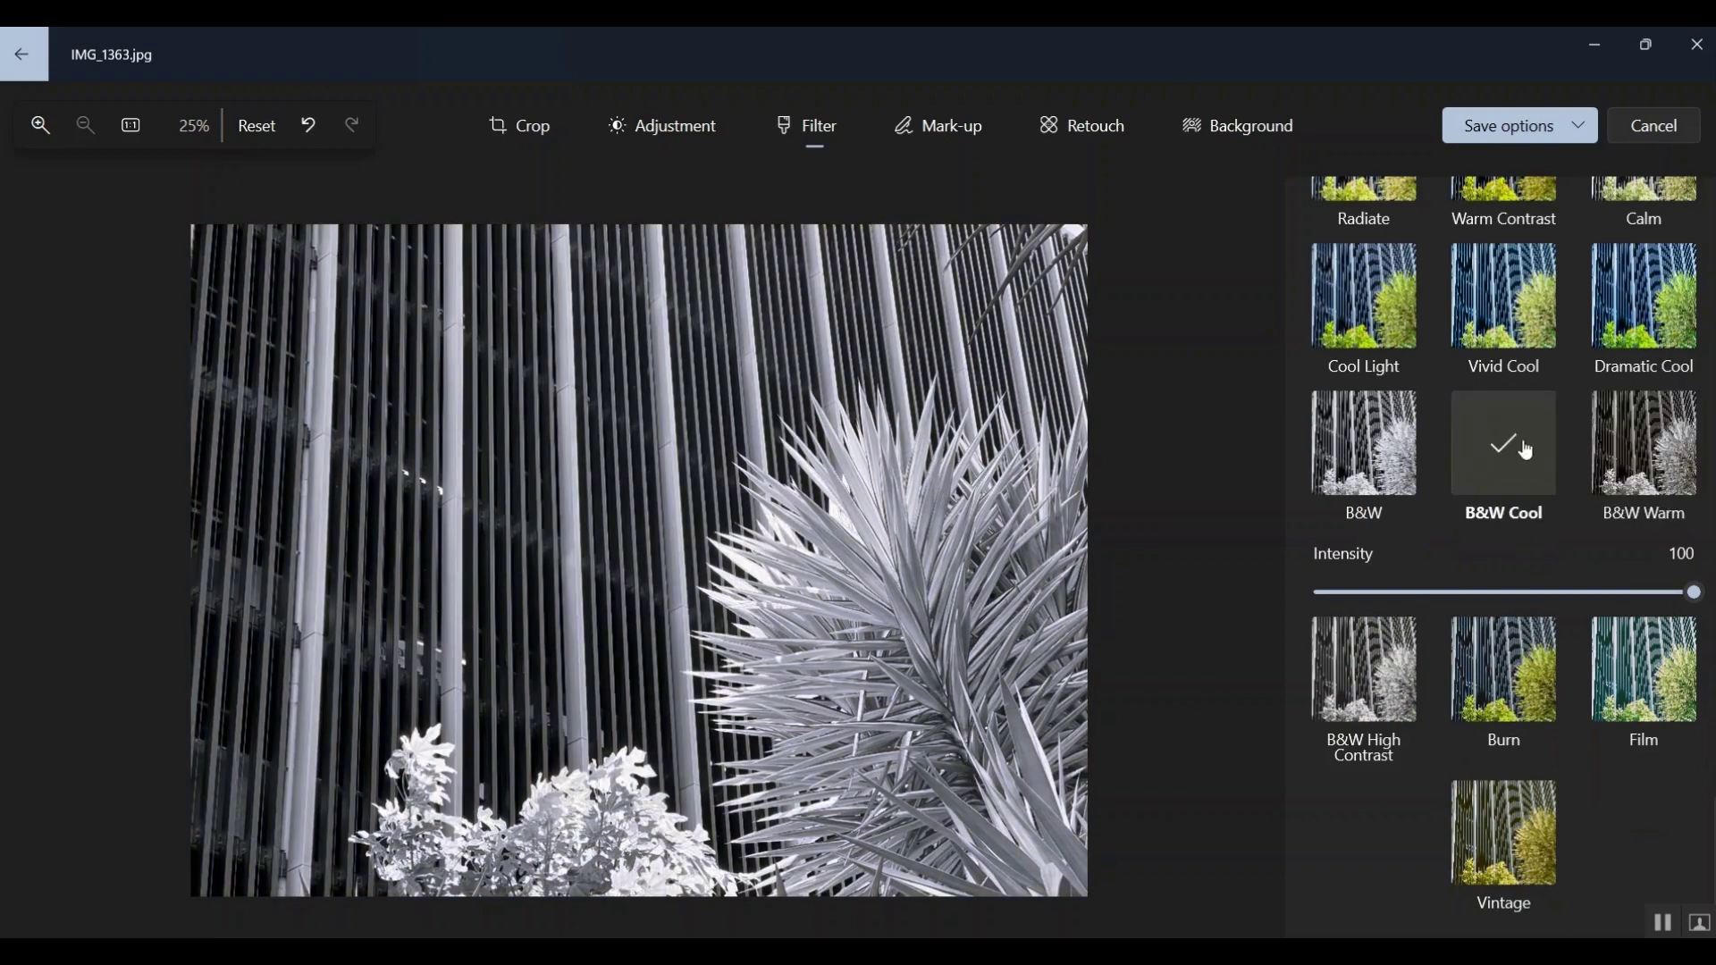
pyautogui.click(1381, 455)
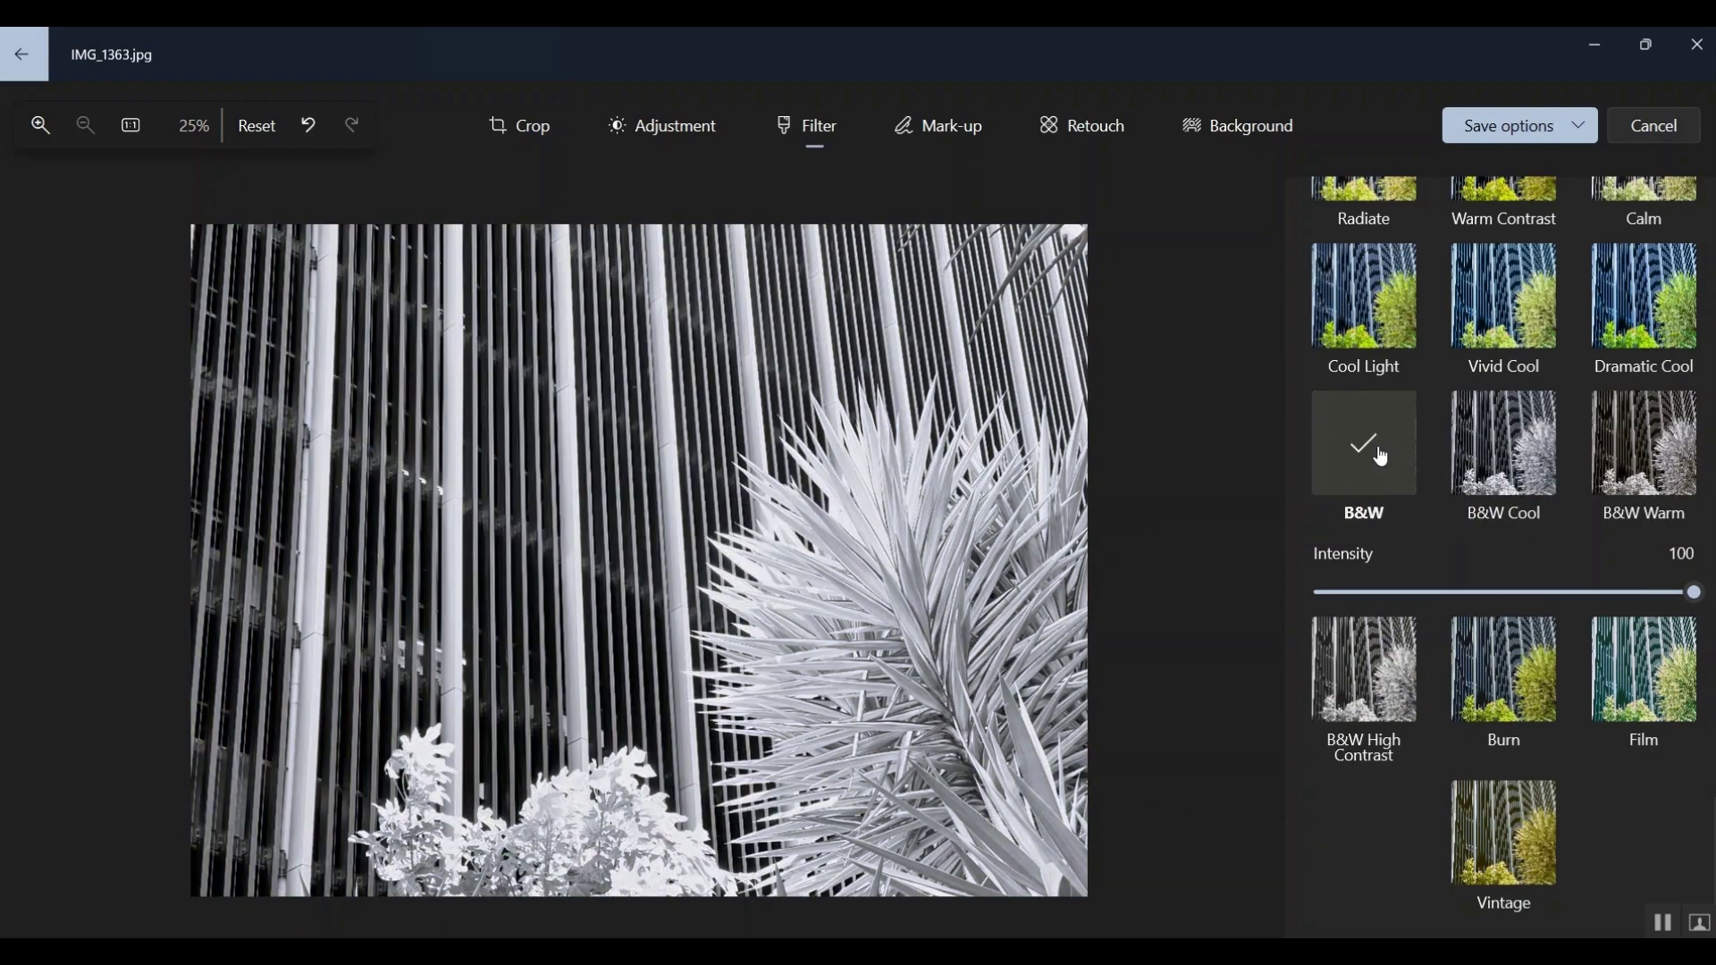
pyautogui.click(1513, 442)
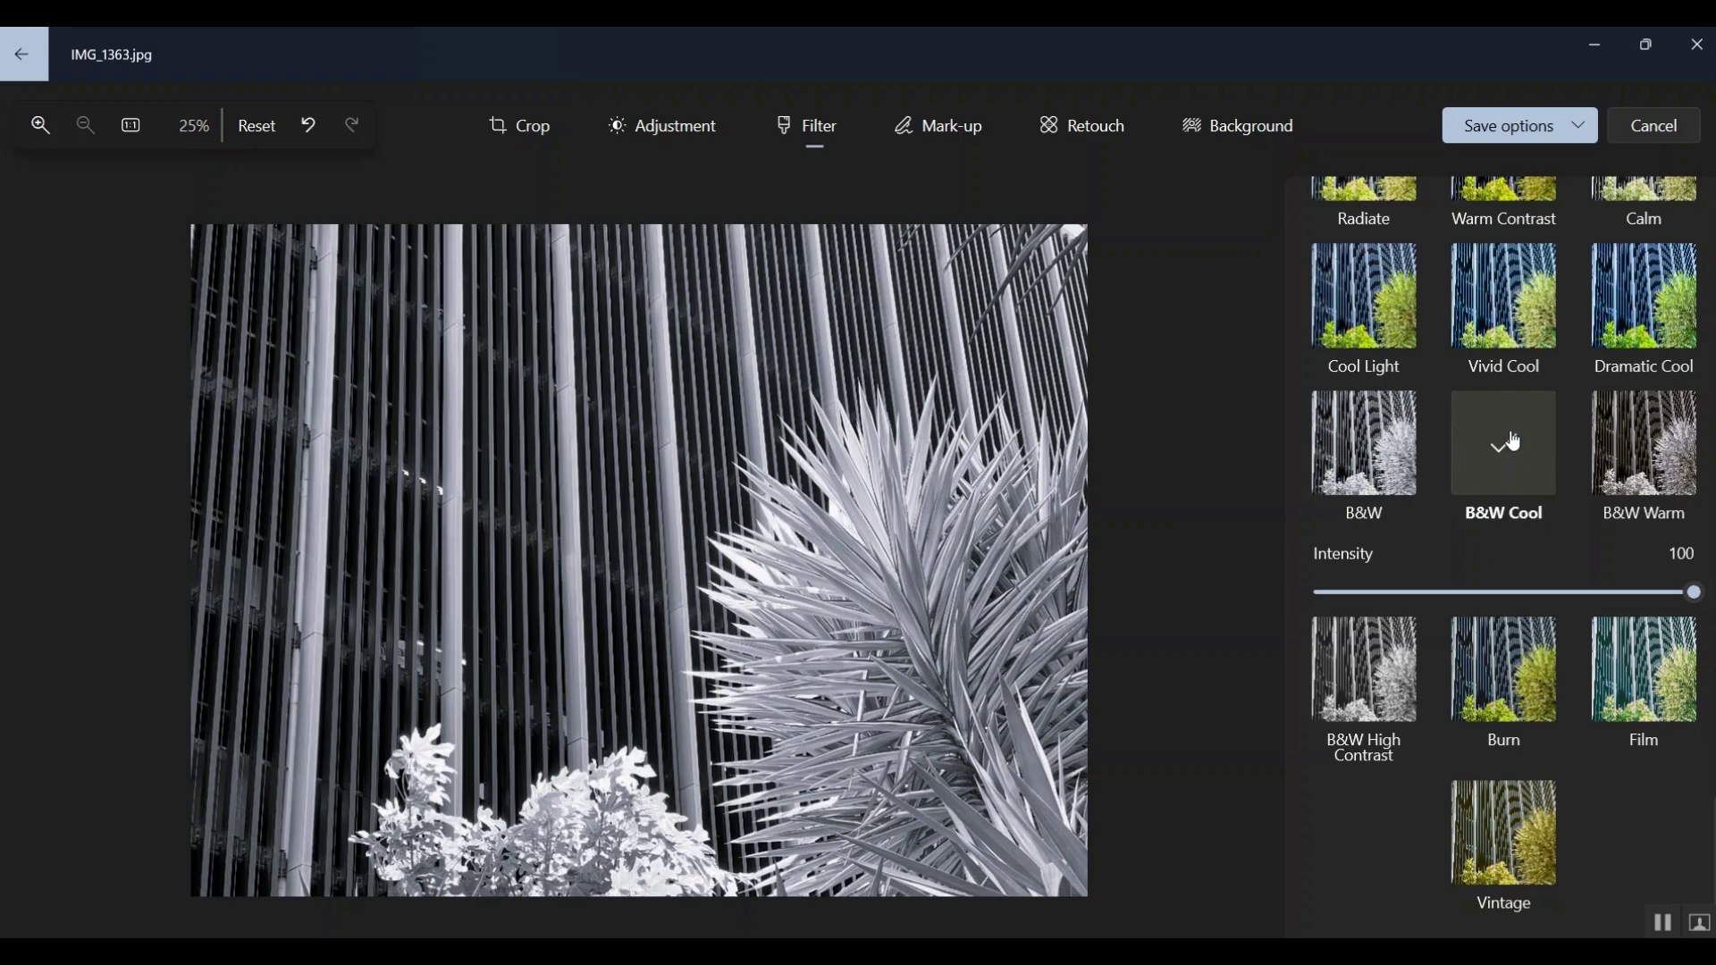
# Step: Try the B&W Cool filter at intensity 0 and set it back to 100
pyautogui.moveTo(1693, 593); pyautogui.dragTo(1606, 592)
pyautogui.moveTo(1341, 605); pyautogui.dragTo(1245, 601)
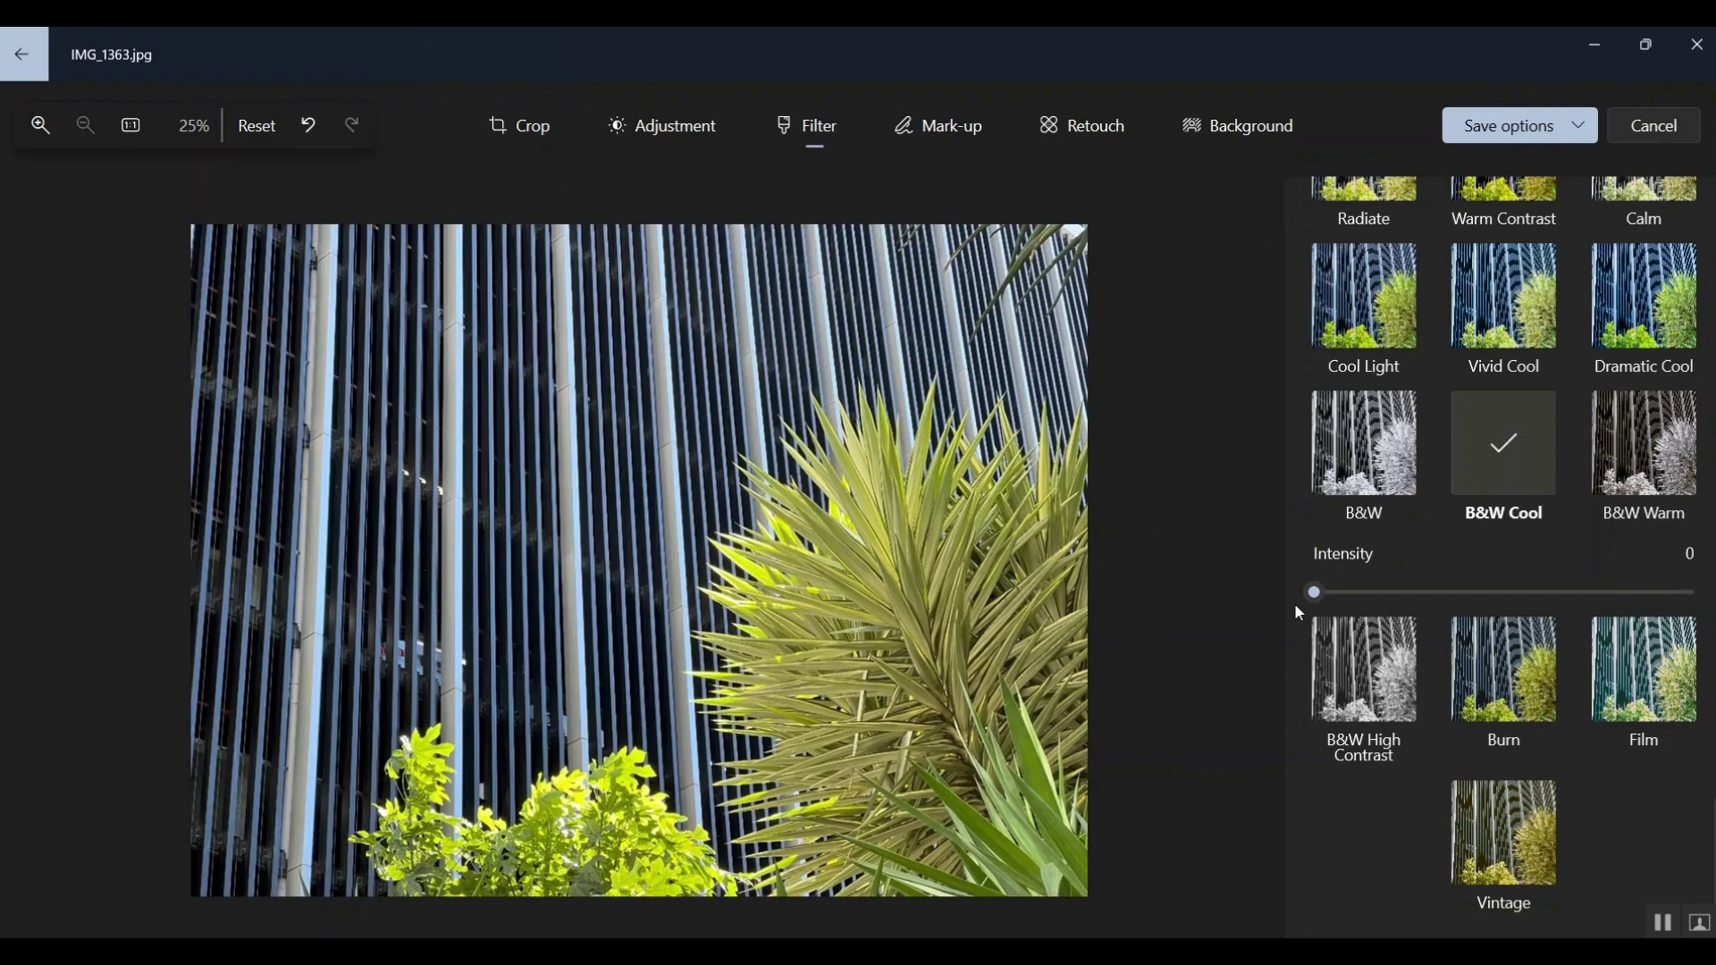
pyautogui.moveTo(1312, 592); pyautogui.dragTo(1692, 593)
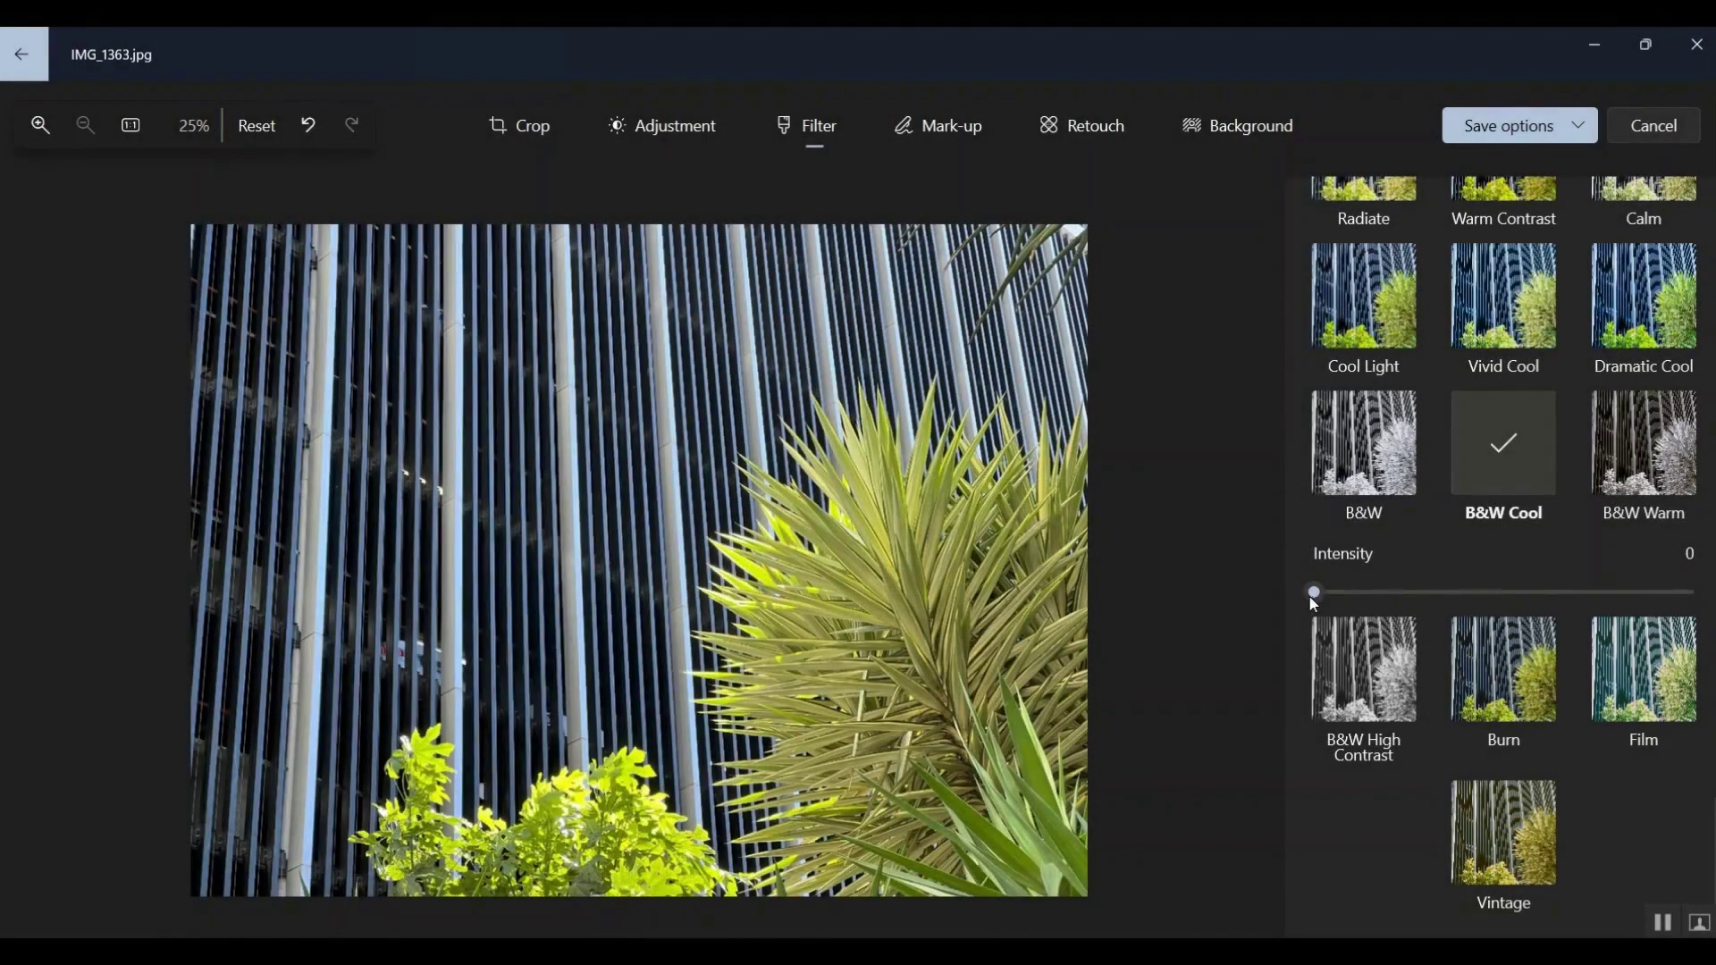
pyautogui.moveTo(1309, 594); pyautogui.dragTo(1693, 593)
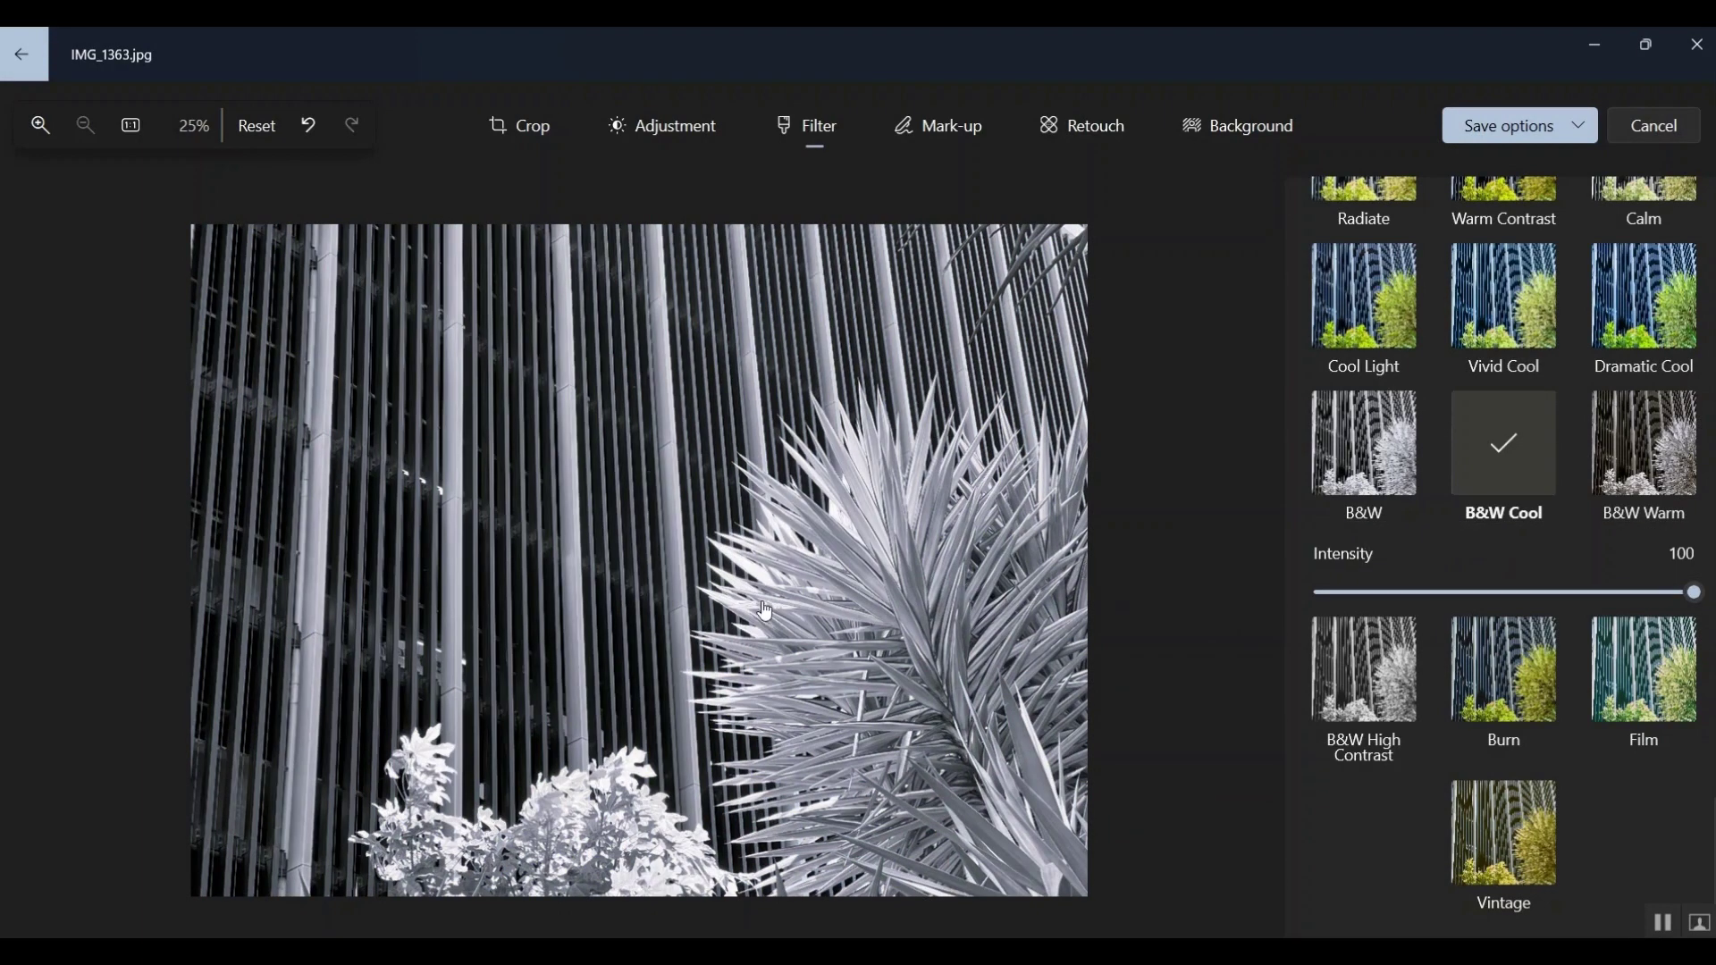
# Step: Compare the B&W Cool version with the original colour photo and bring up the save options
pyautogui.click(735, 616)
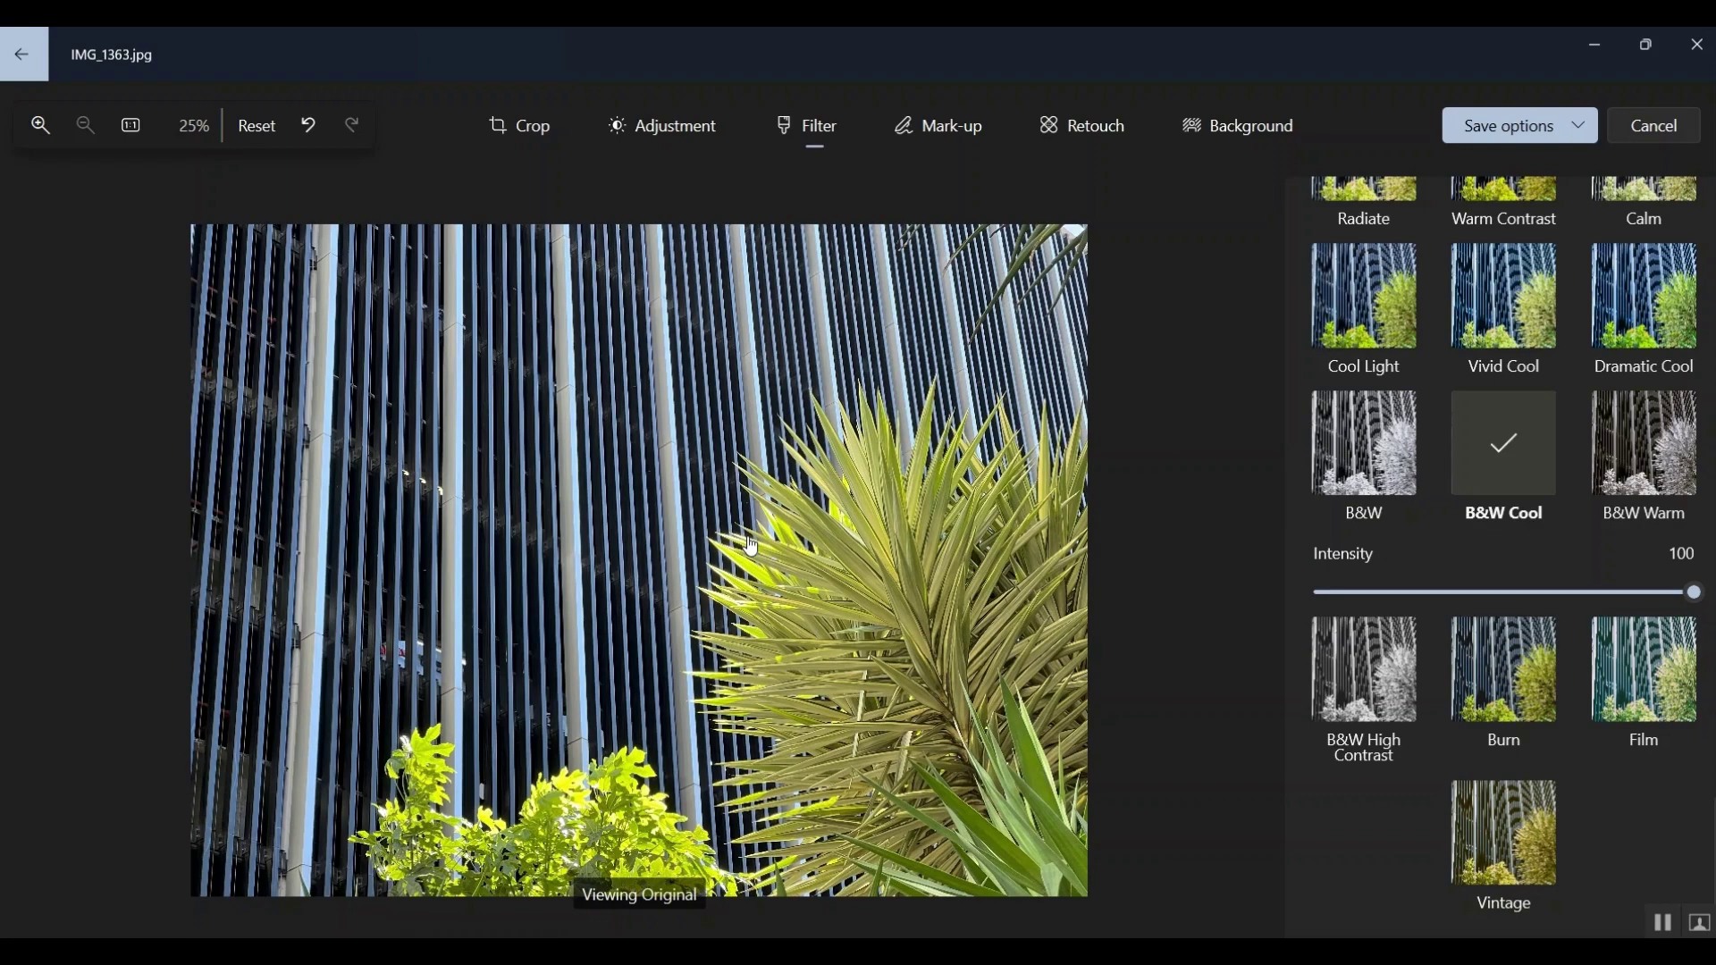
pyautogui.moveTo(750, 546); pyautogui.dragTo(751, 546)
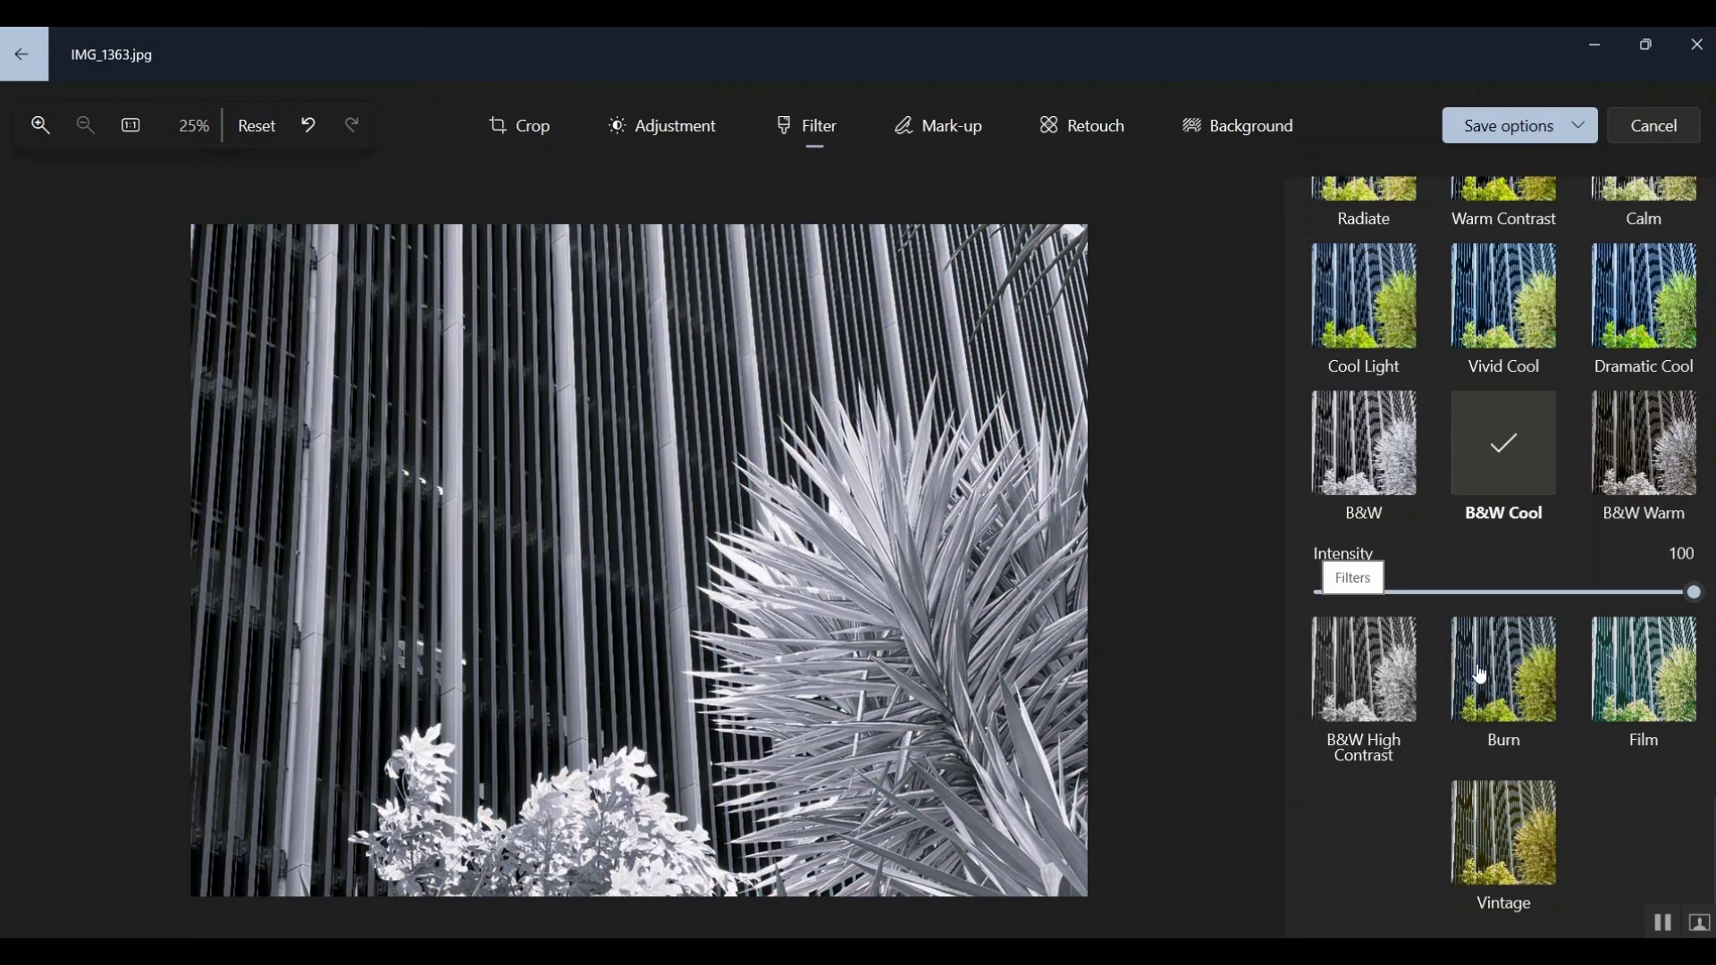
pyautogui.moveTo(904, 669); pyautogui.dragTo(905, 669)
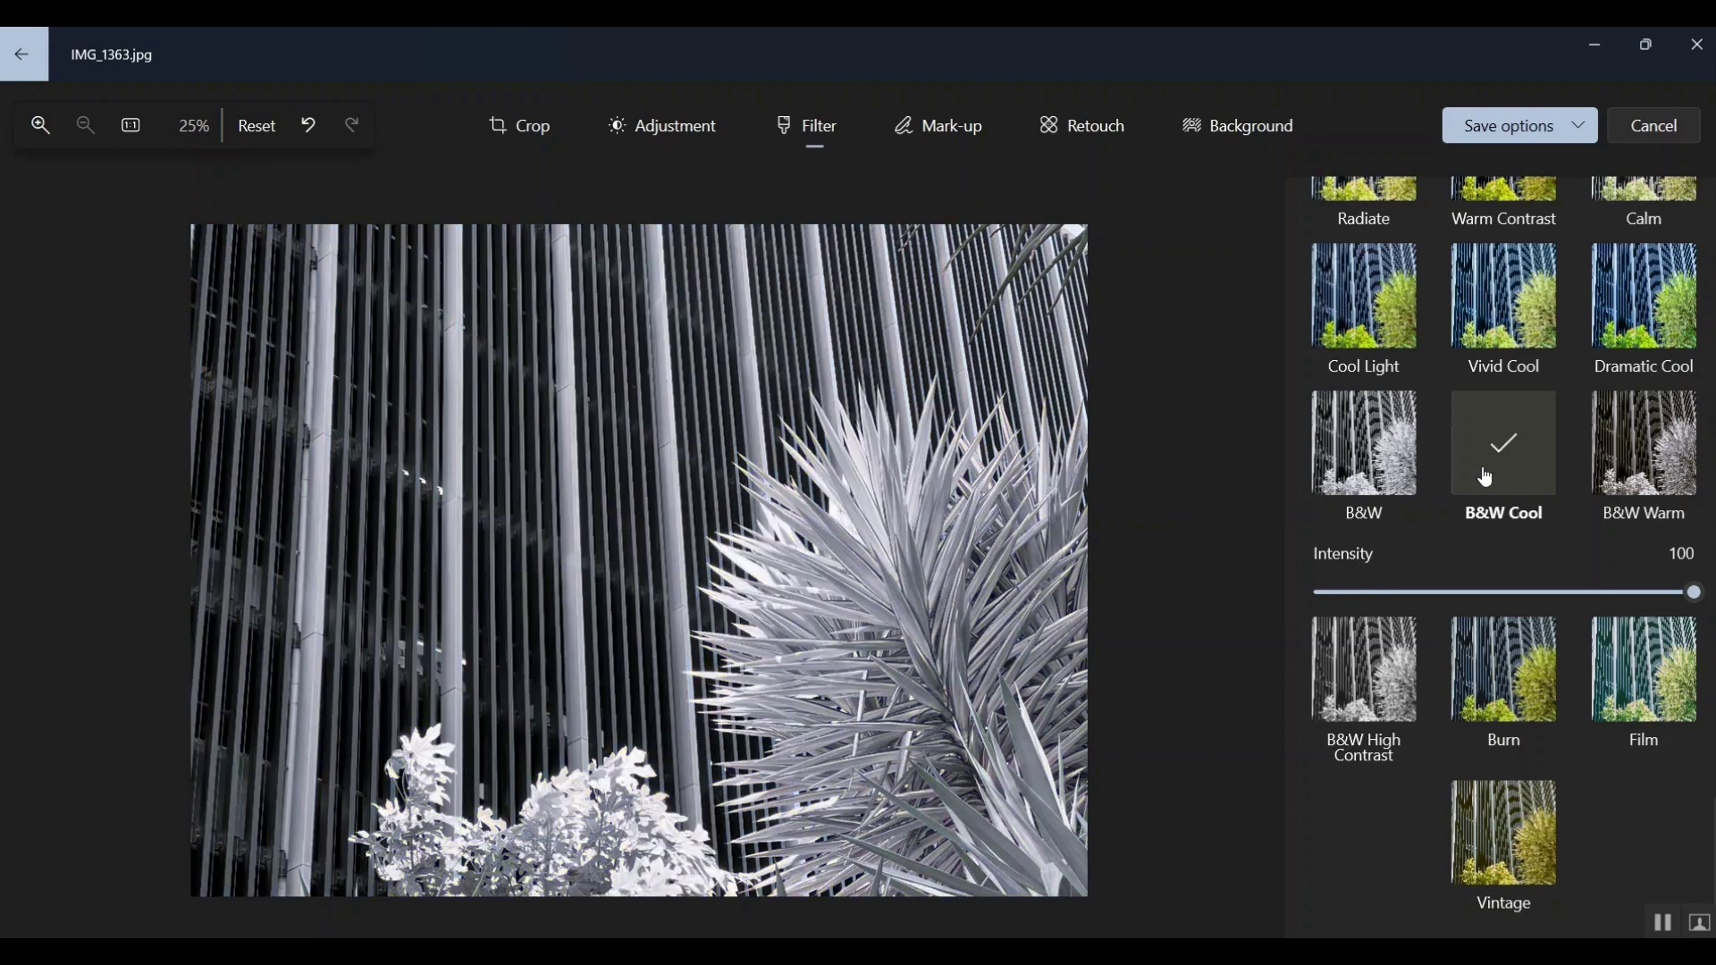
pyautogui.click(1511, 125)
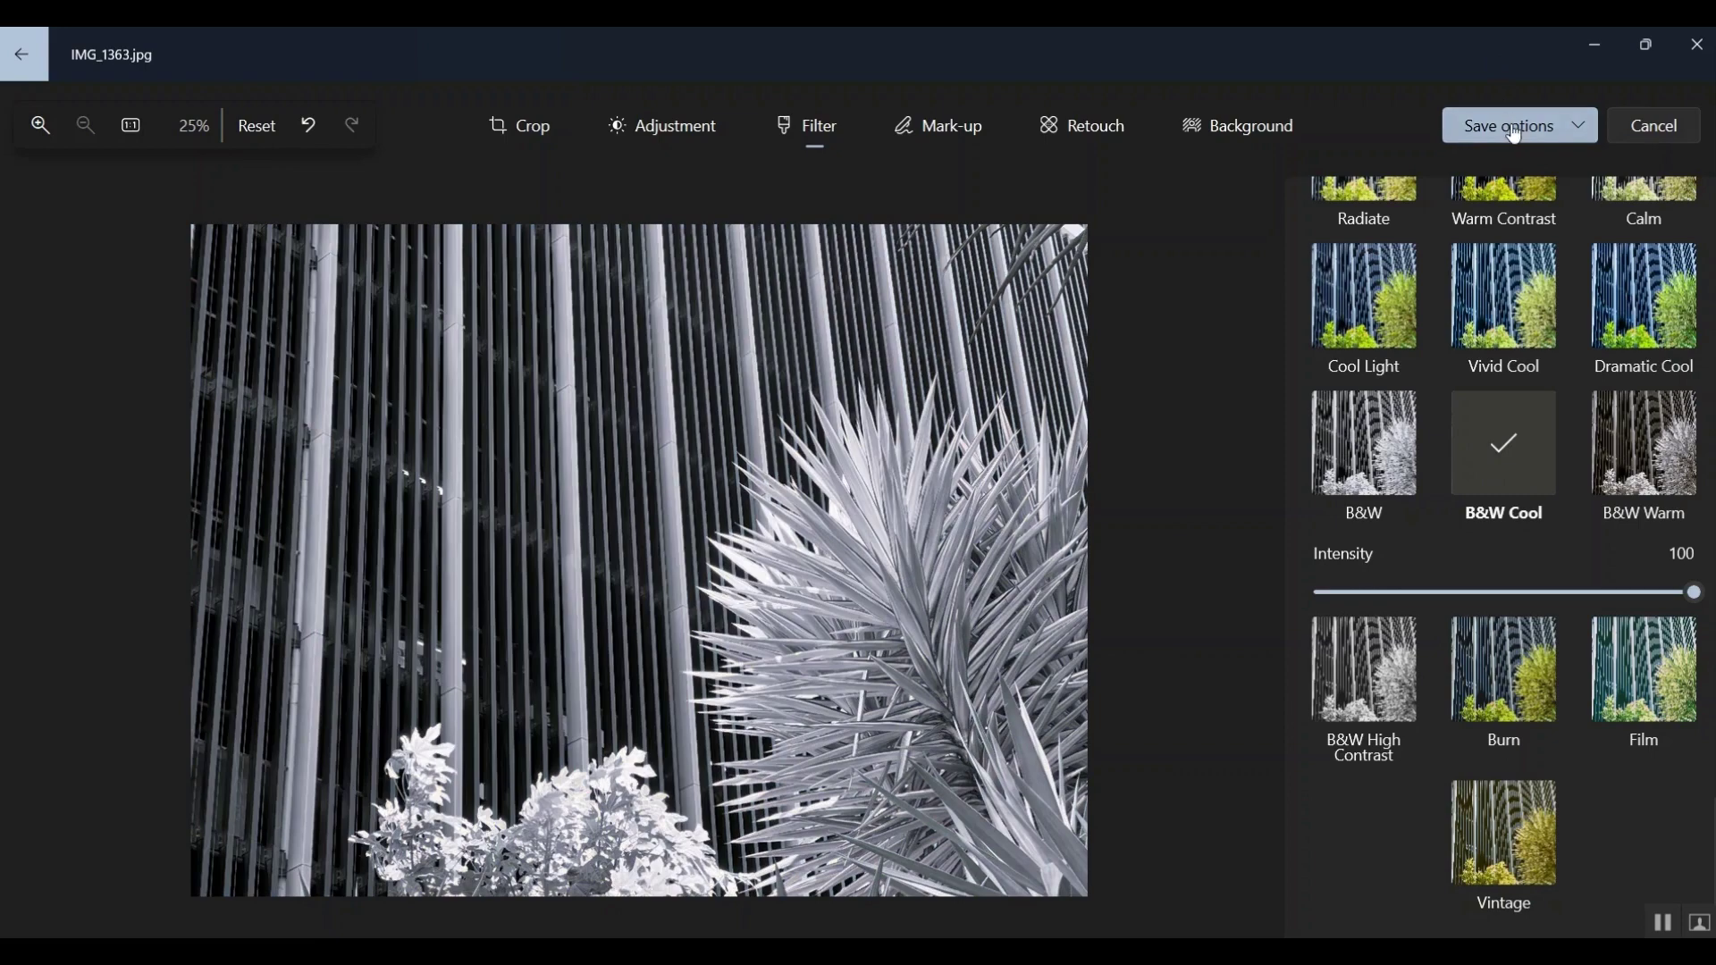
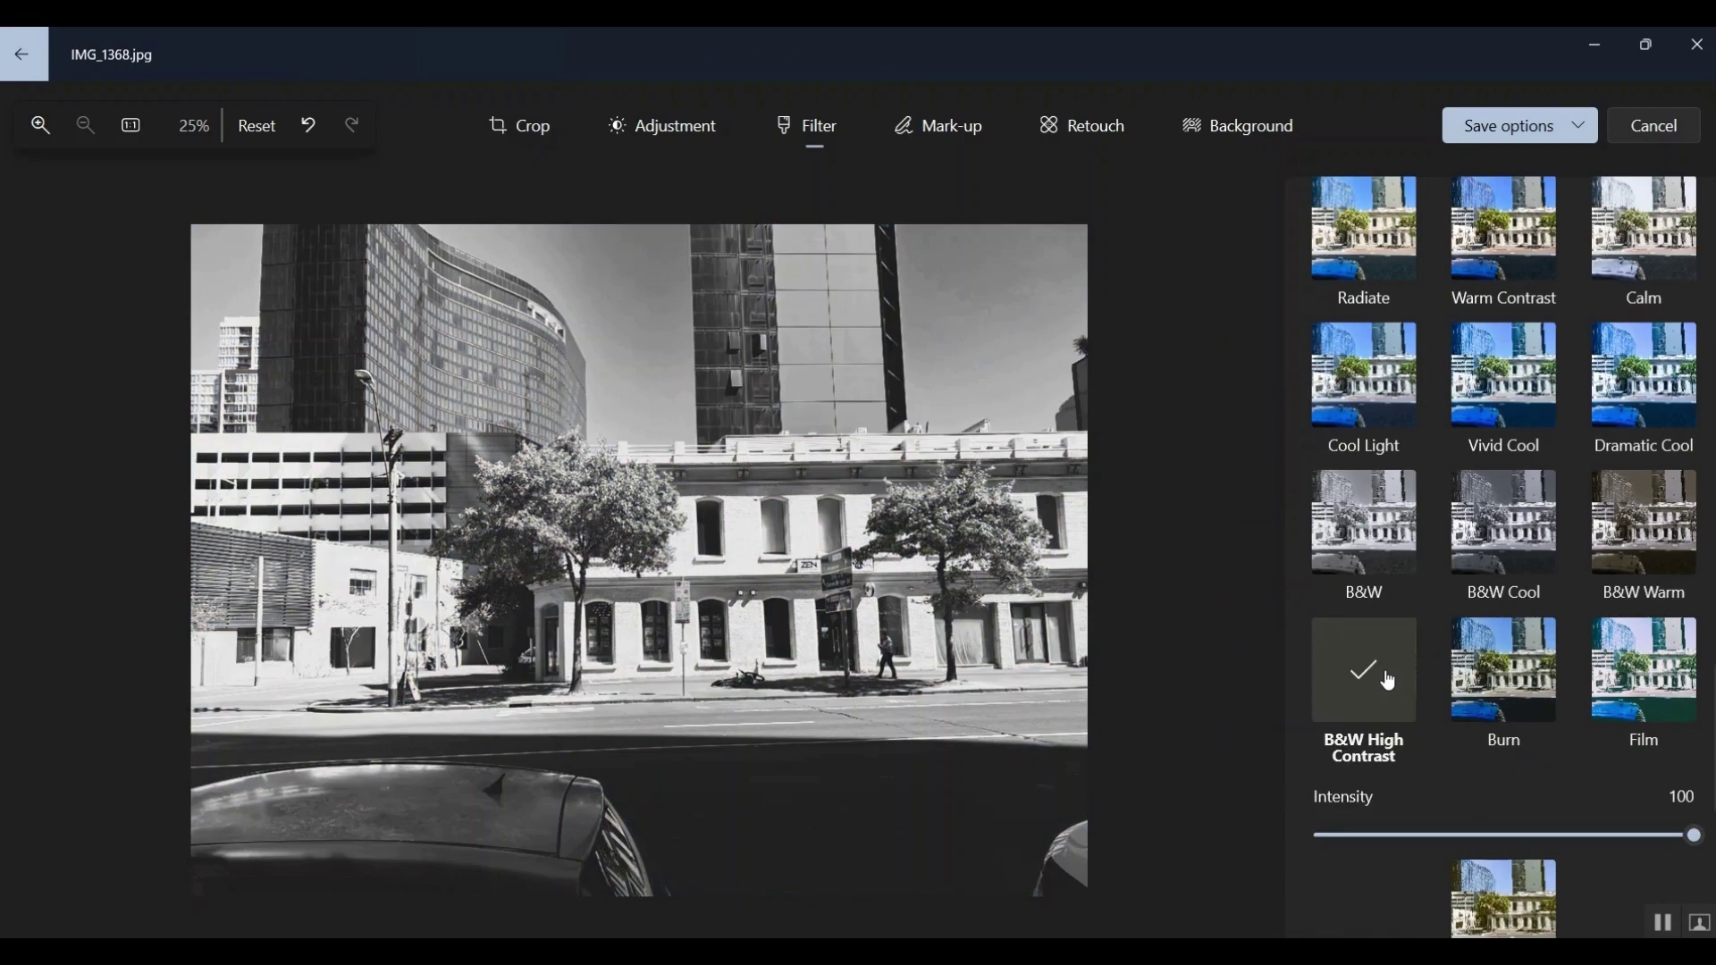
# Step: Preview the B&W Warm, B&W Cool and B&W filters on the street photo IMG_1368.jpg
pyautogui.click(1664, 540)
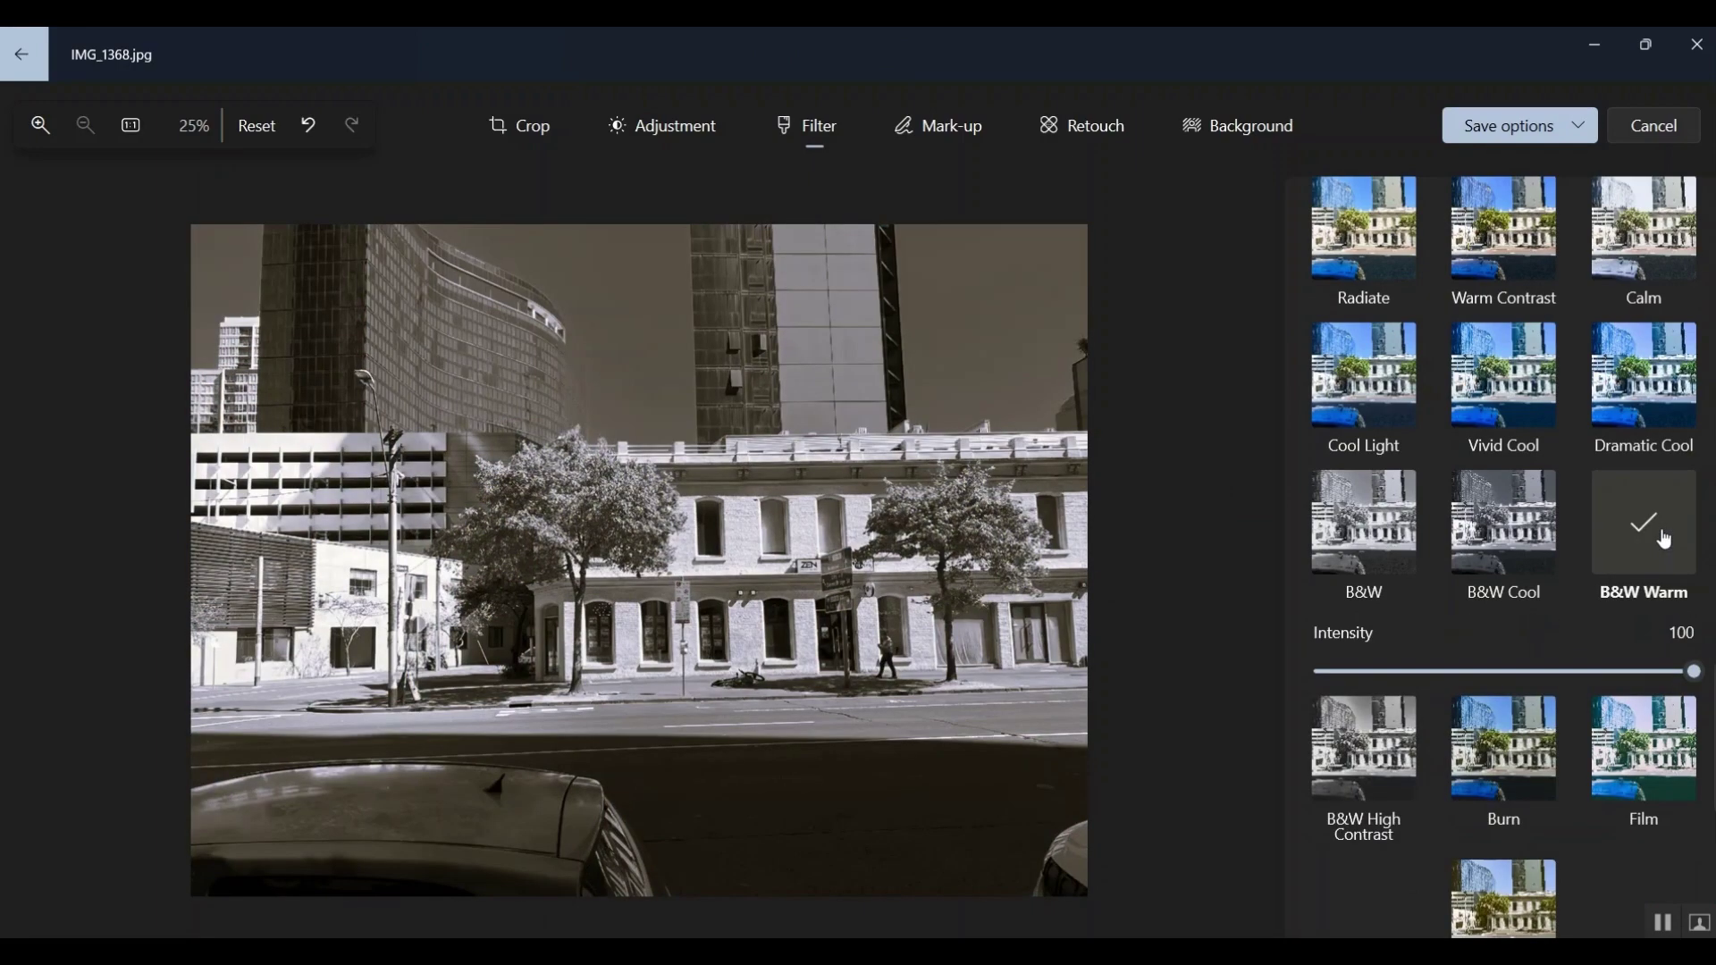
pyautogui.click(1529, 543)
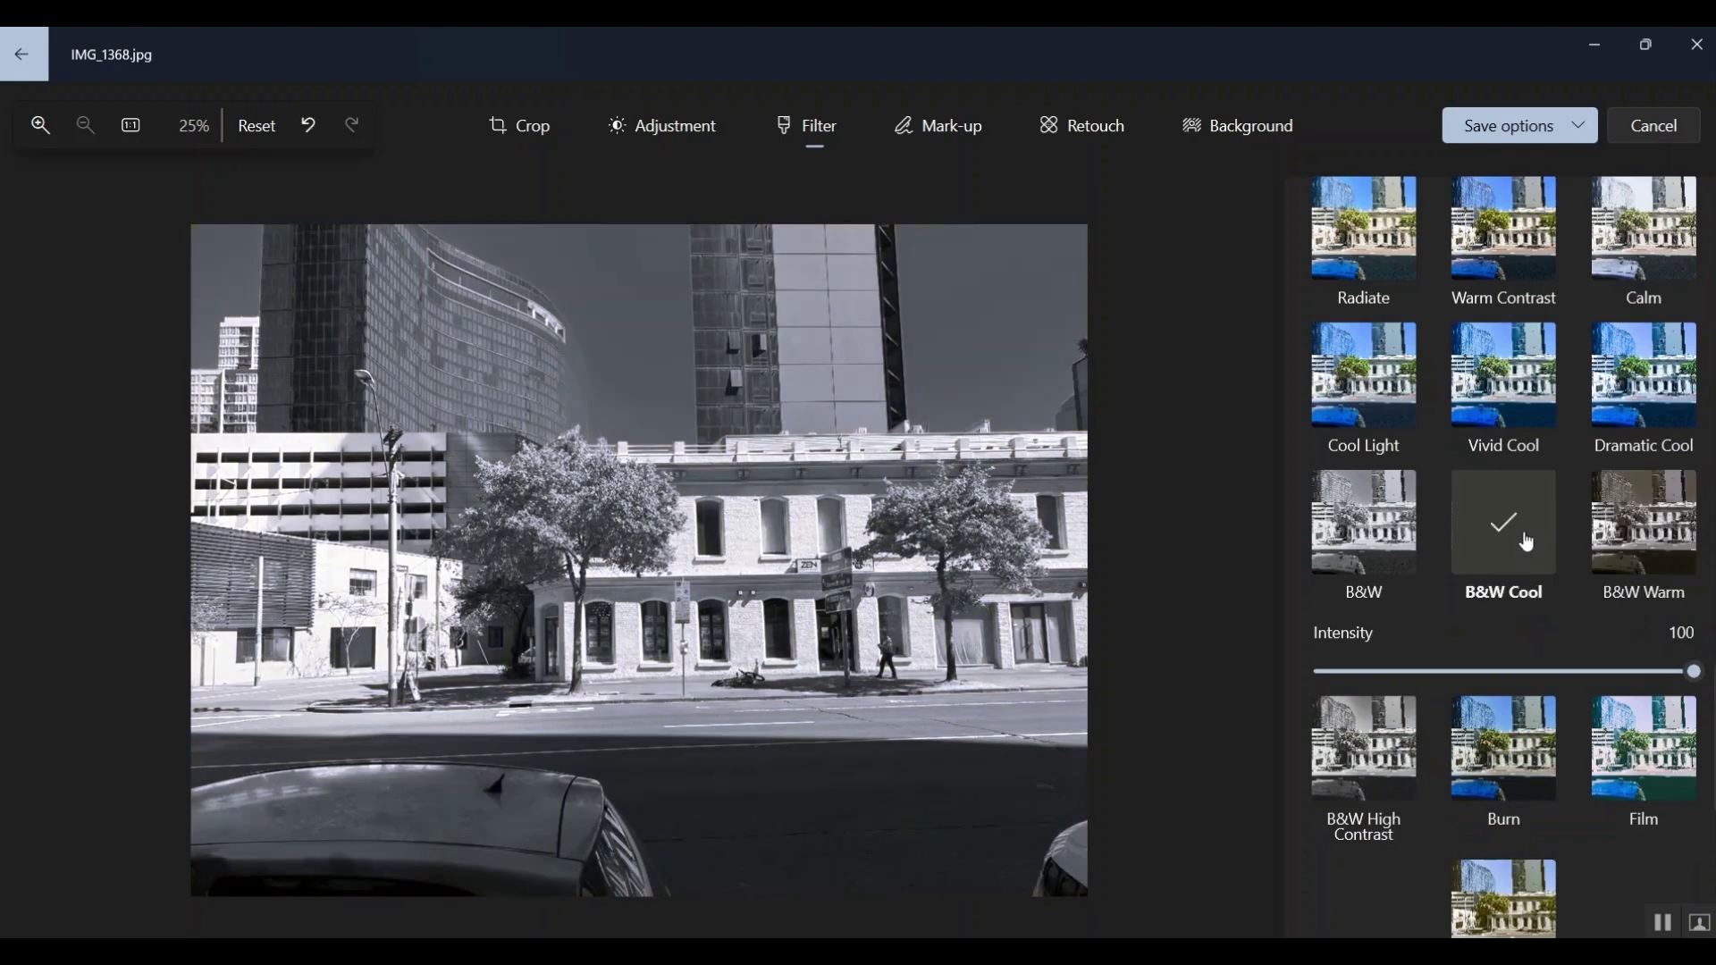
pyautogui.click(1330, 529)
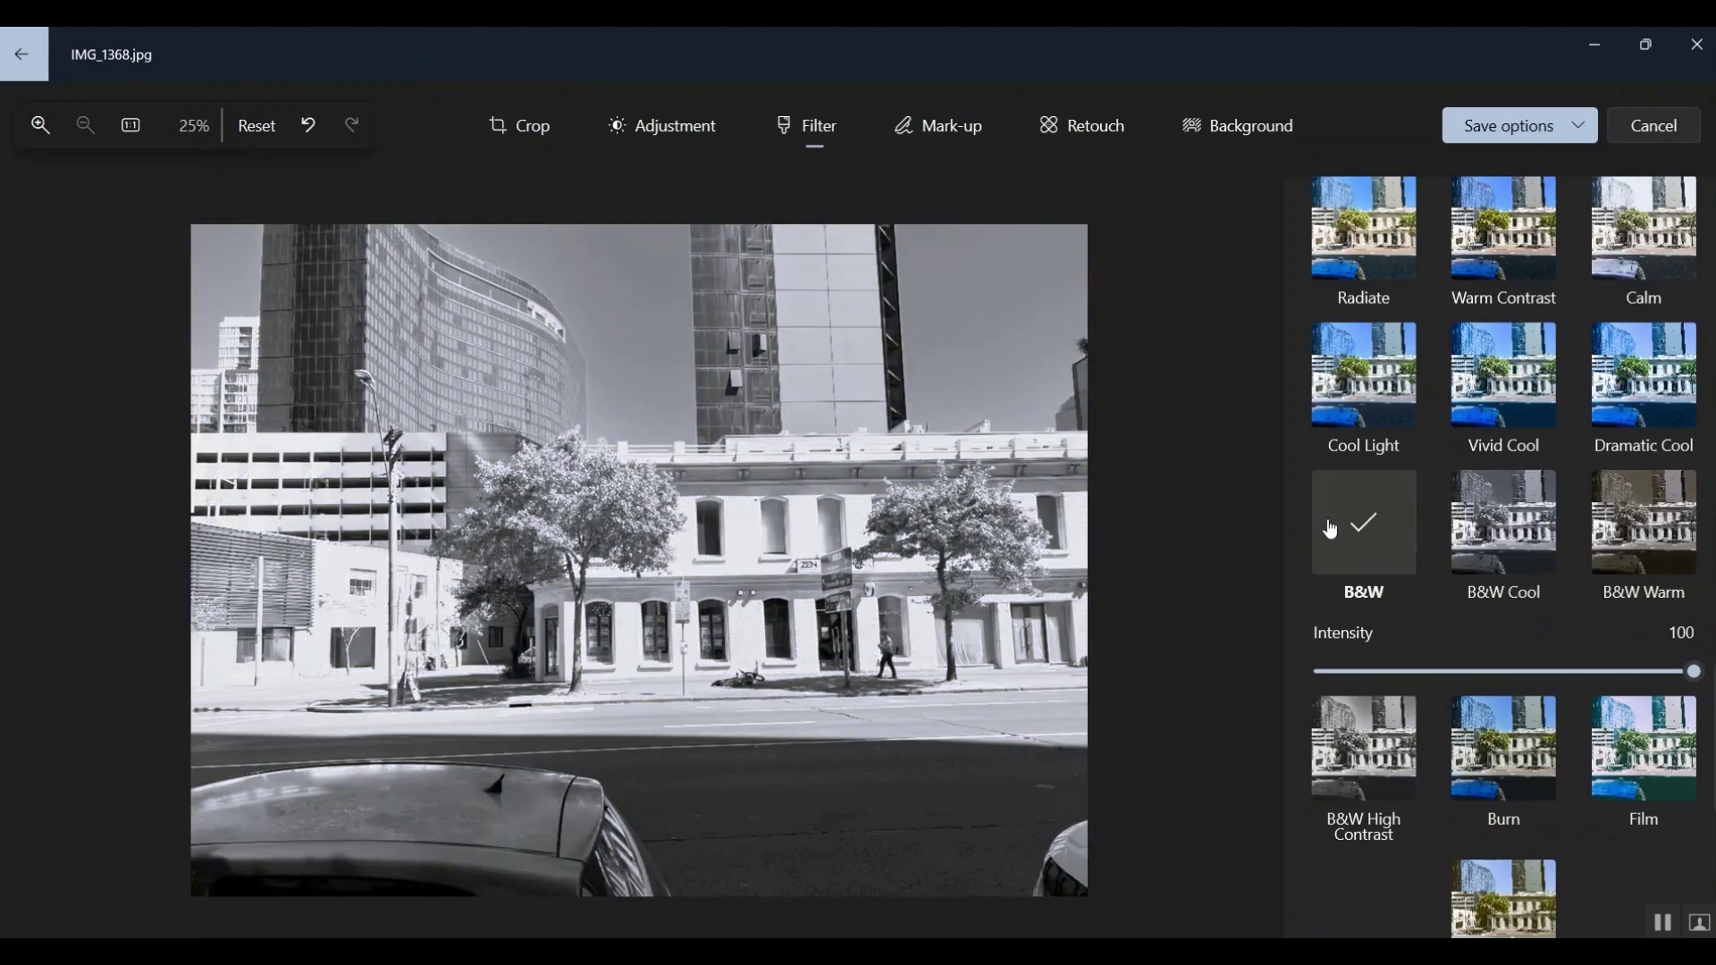
pyautogui.scroll(1, 1644, 576)
# Step: Compare B&W Warm with B&W Cool on IMG_1368.jpg, choose B&W Warm and save the result as a copy
pyautogui.click(1645, 581)
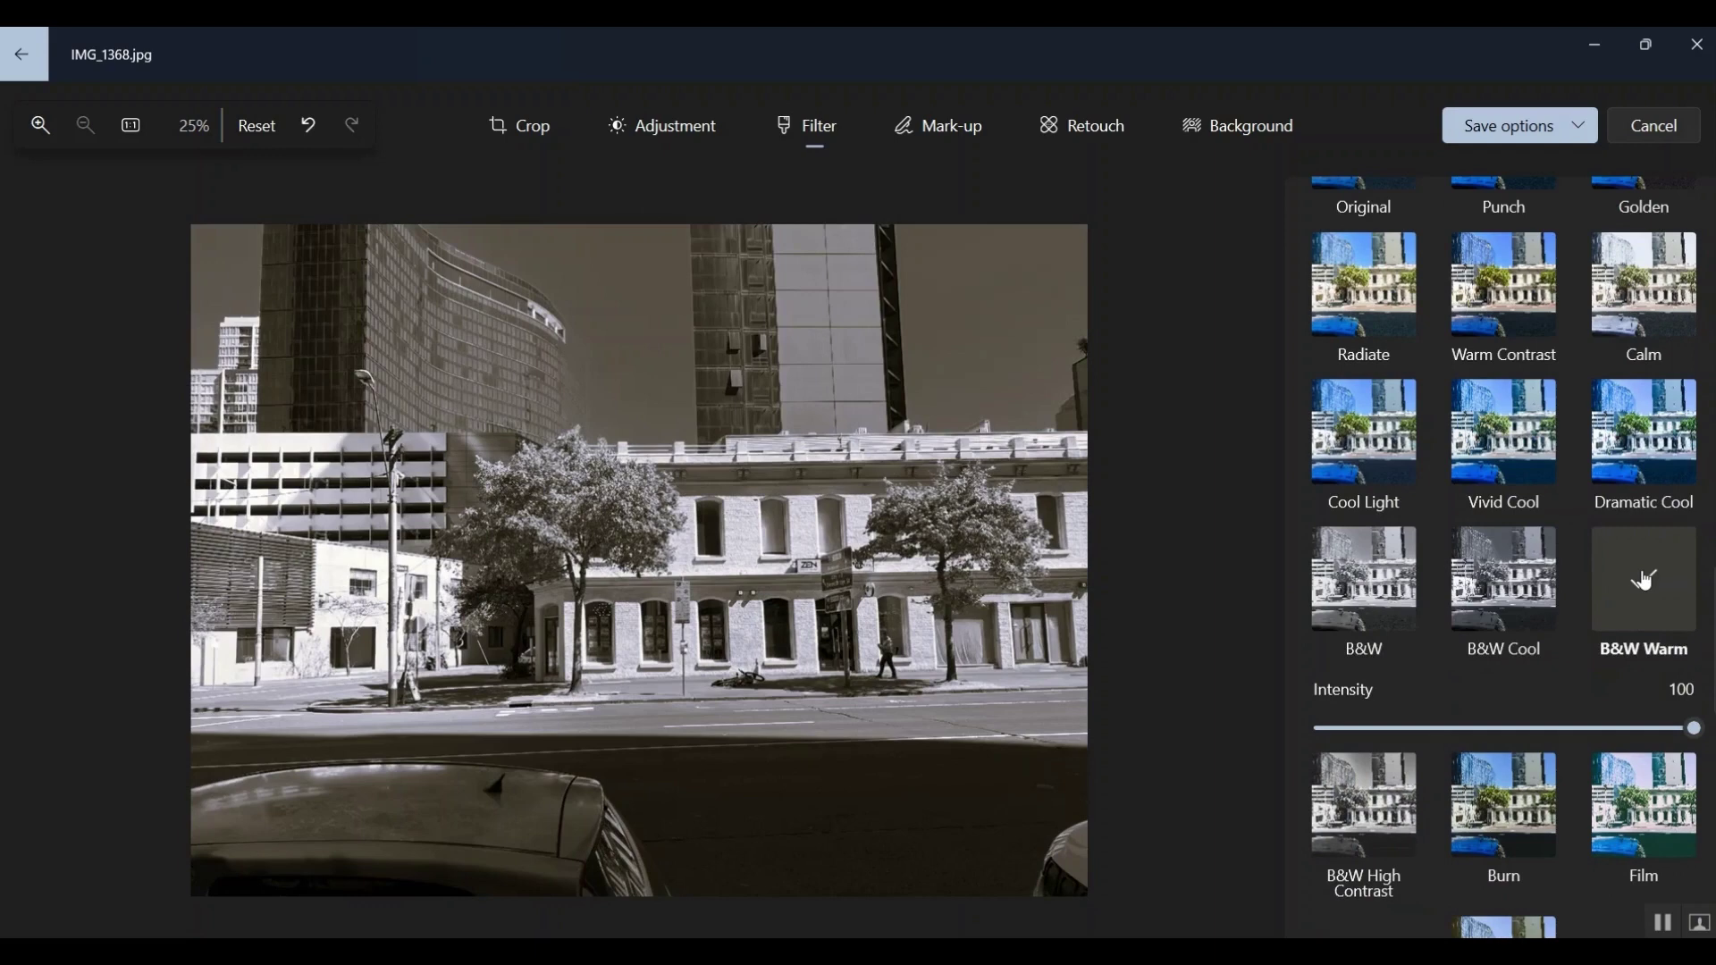
pyautogui.click(1530, 585)
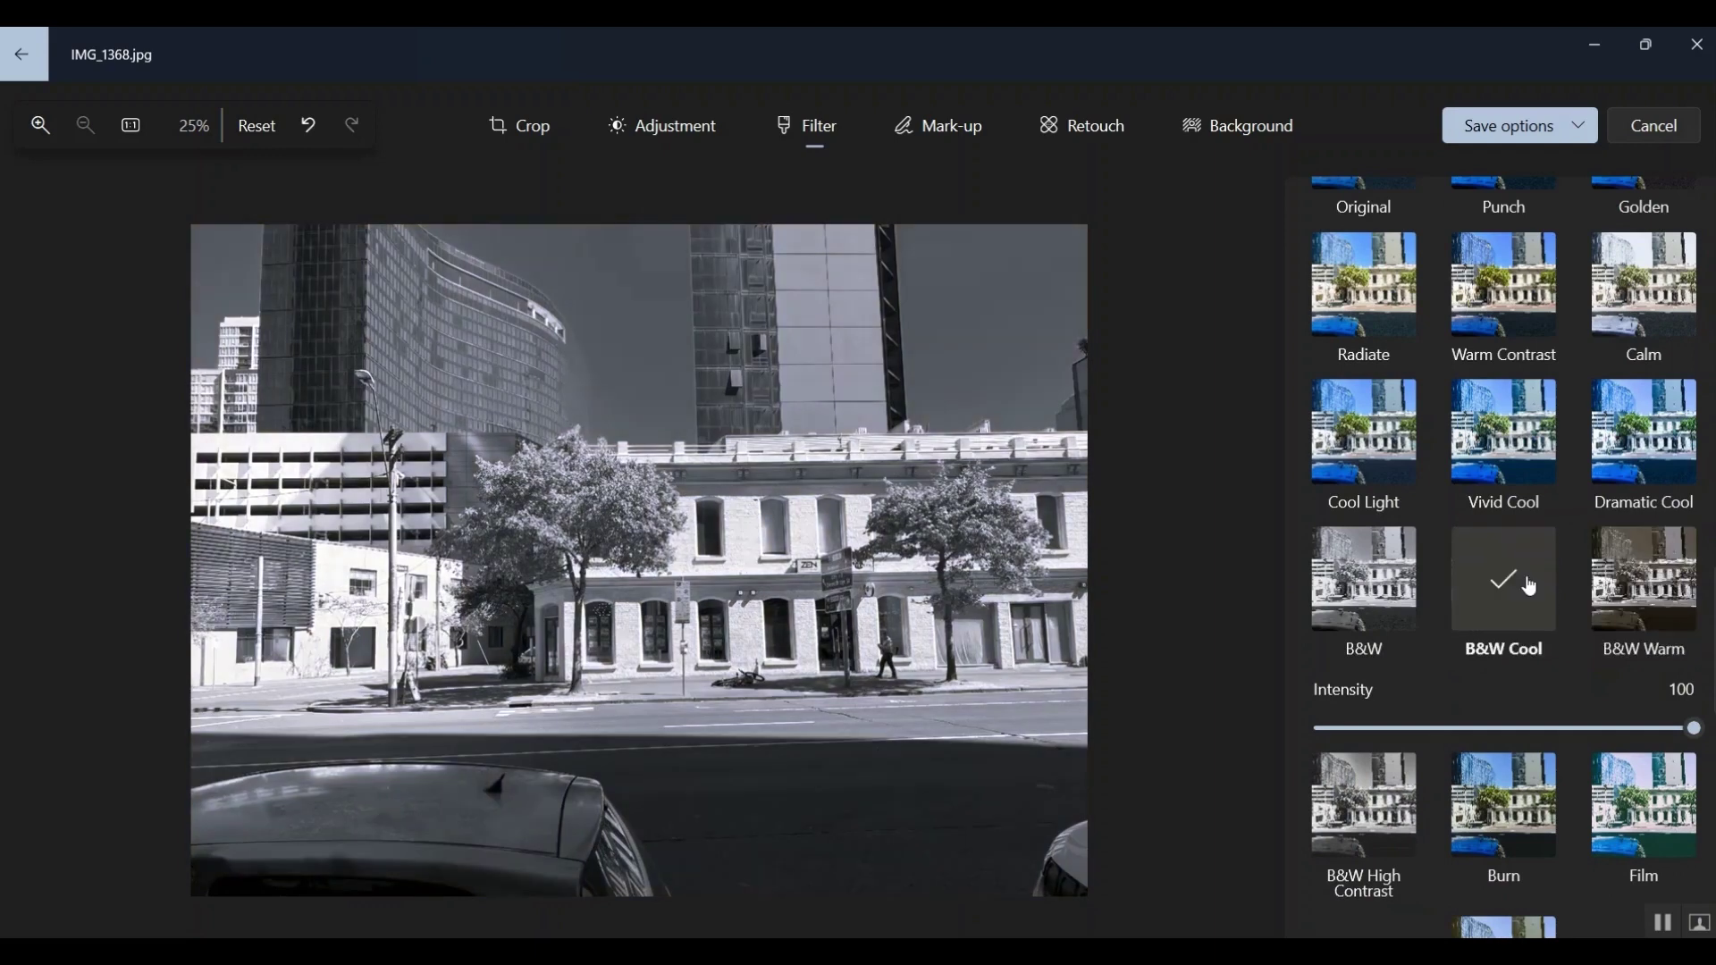
pyautogui.click(1622, 588)
pyautogui.click(1527, 580)
pyautogui.click(1608, 570)
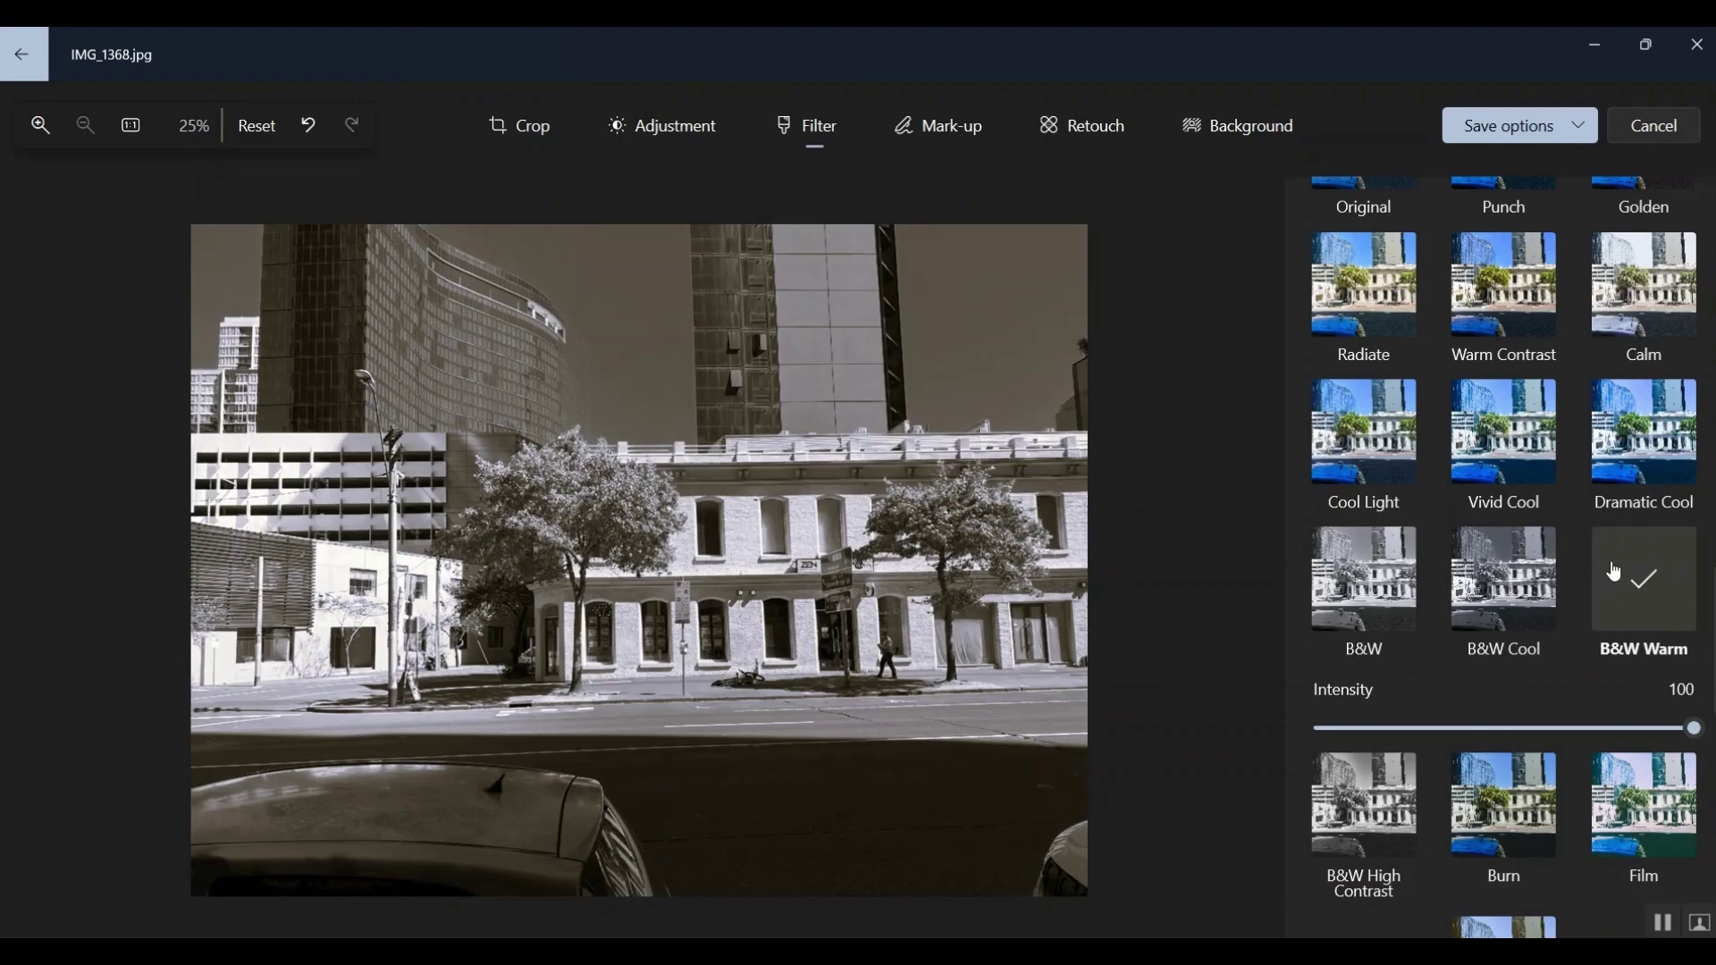
pyautogui.click(1549, 140)
pyautogui.click(1544, 168)
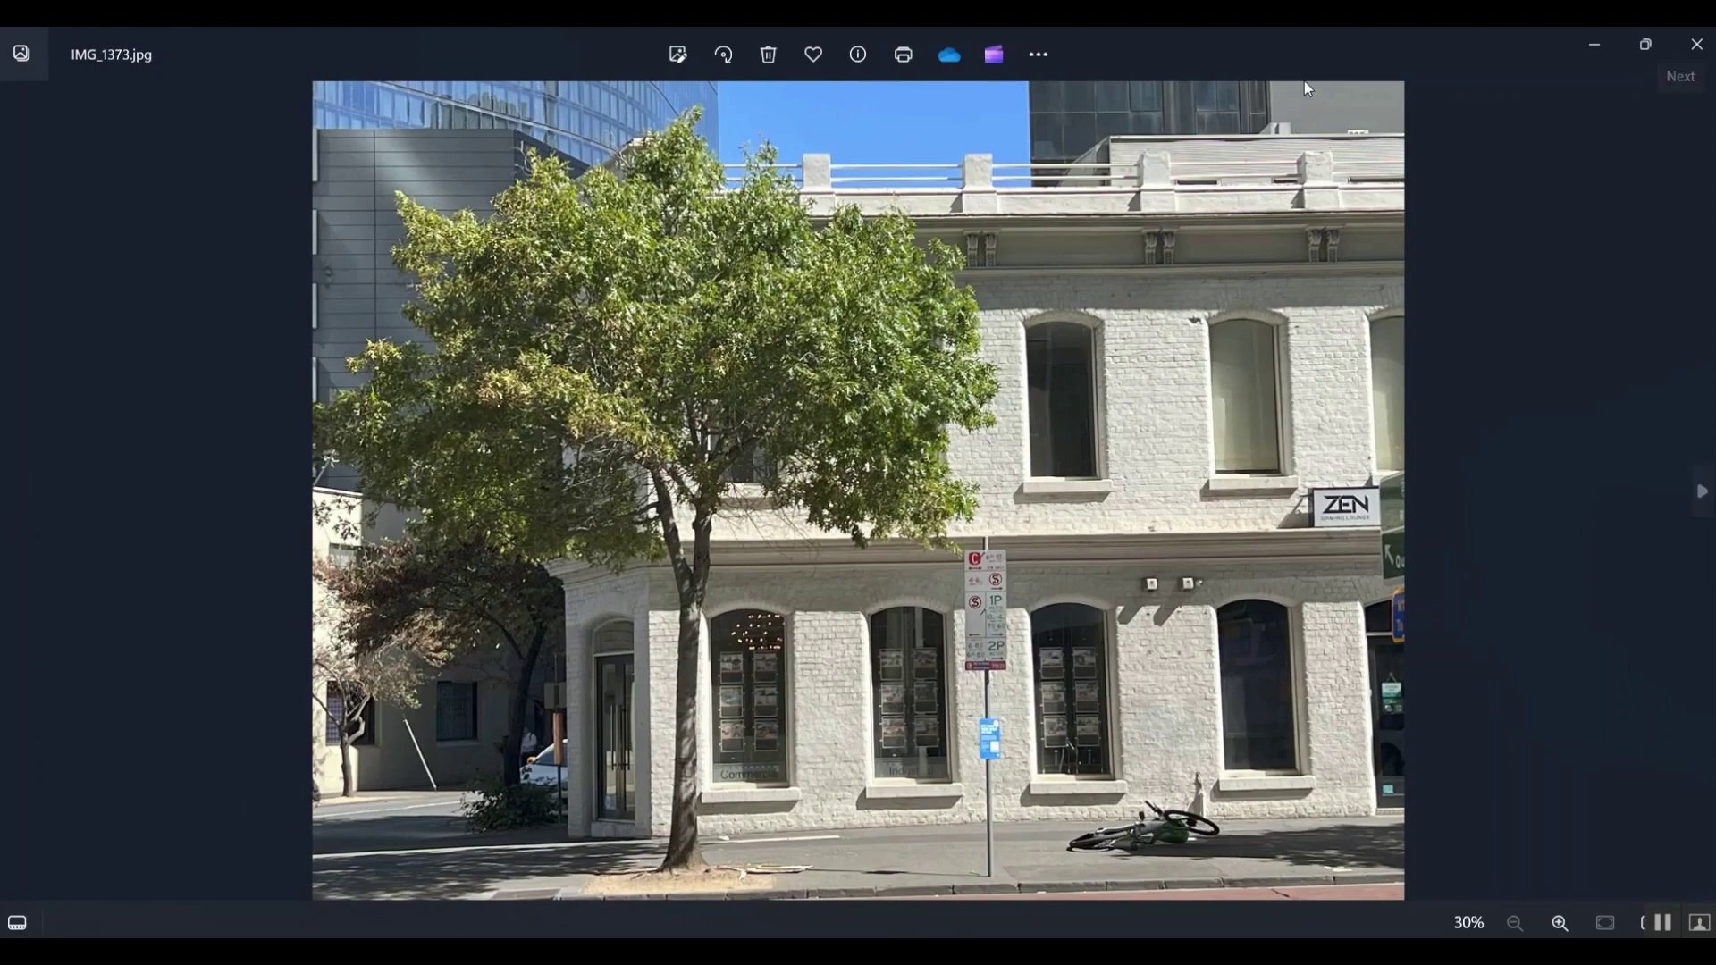
# Step: Open IMG_1373.jpg for editing and preview the B&W, B&W Cool, B&W Warm and B&W High Contrast filters on it
pyautogui.click(677, 52)
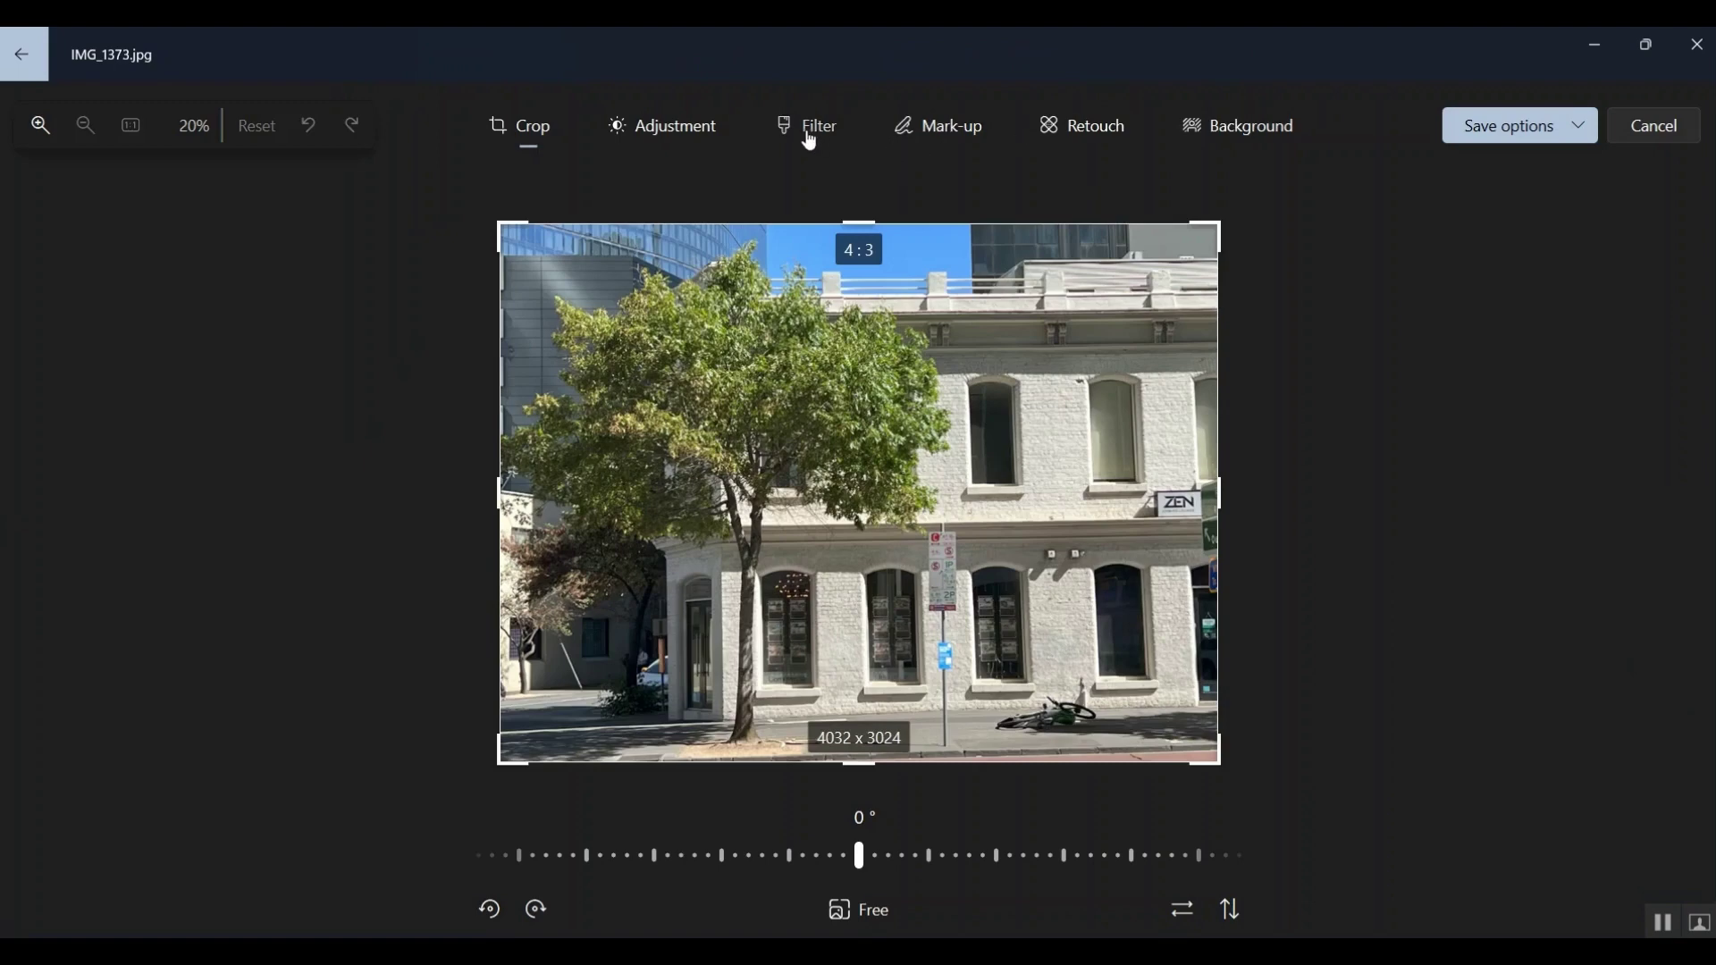
pyautogui.click(810, 142)
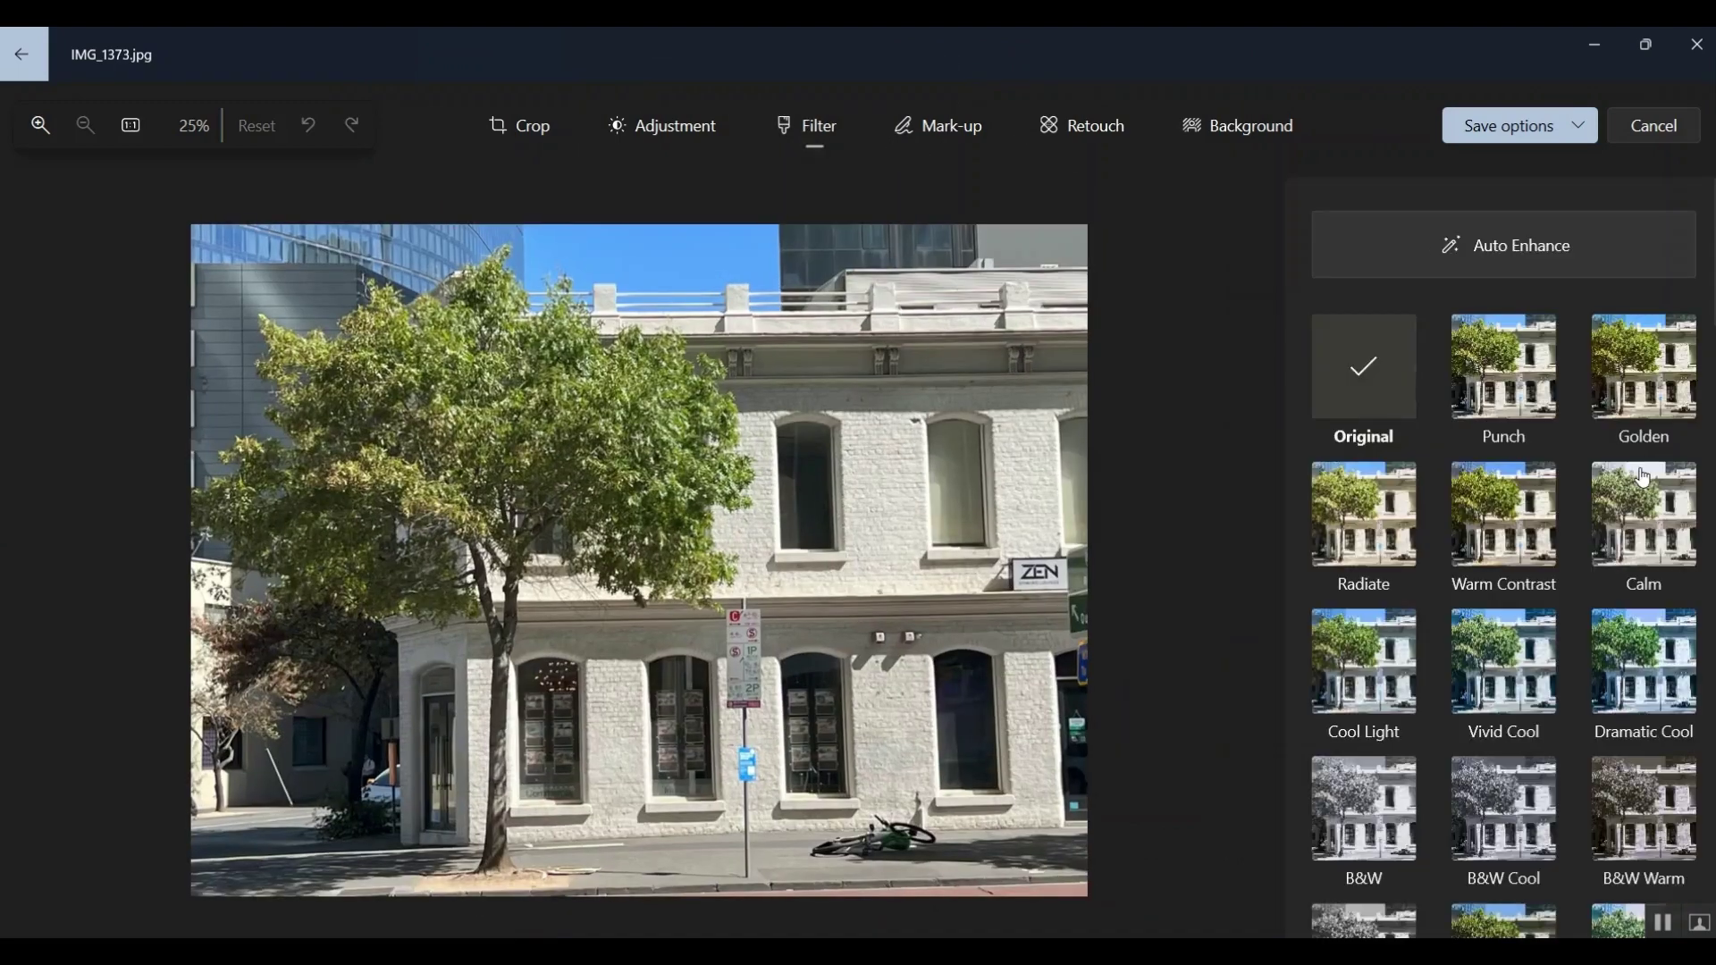
pyautogui.scroll(-3, 1645, 478)
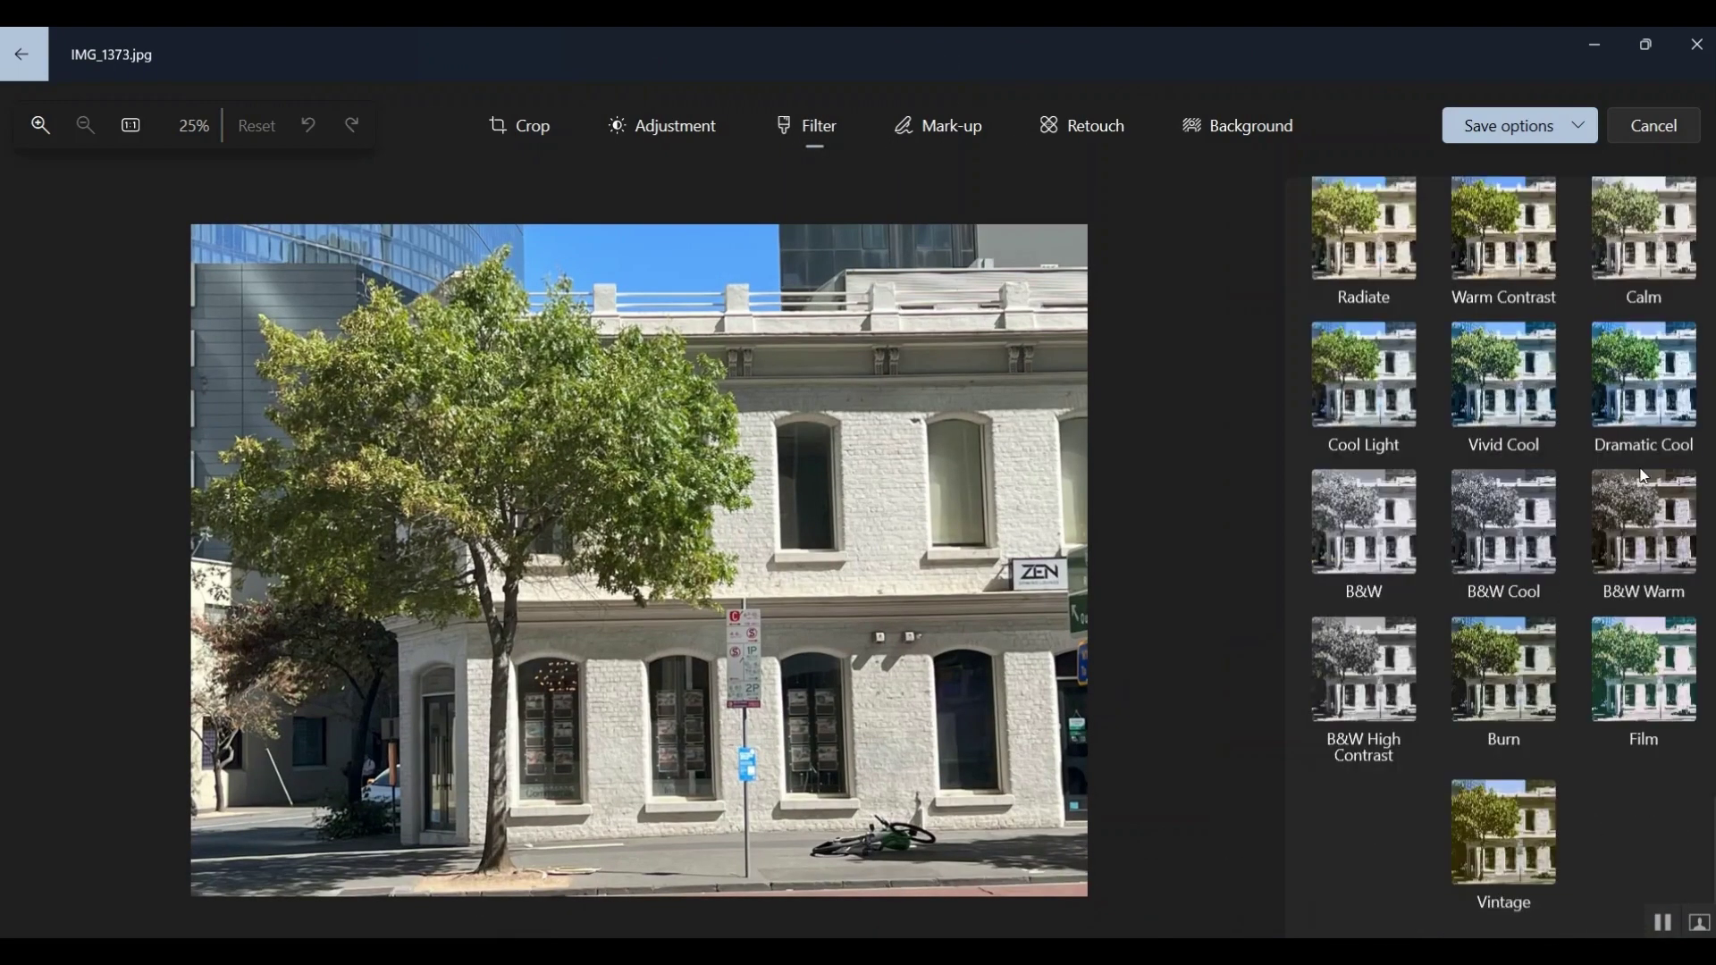
pyautogui.click(1343, 545)
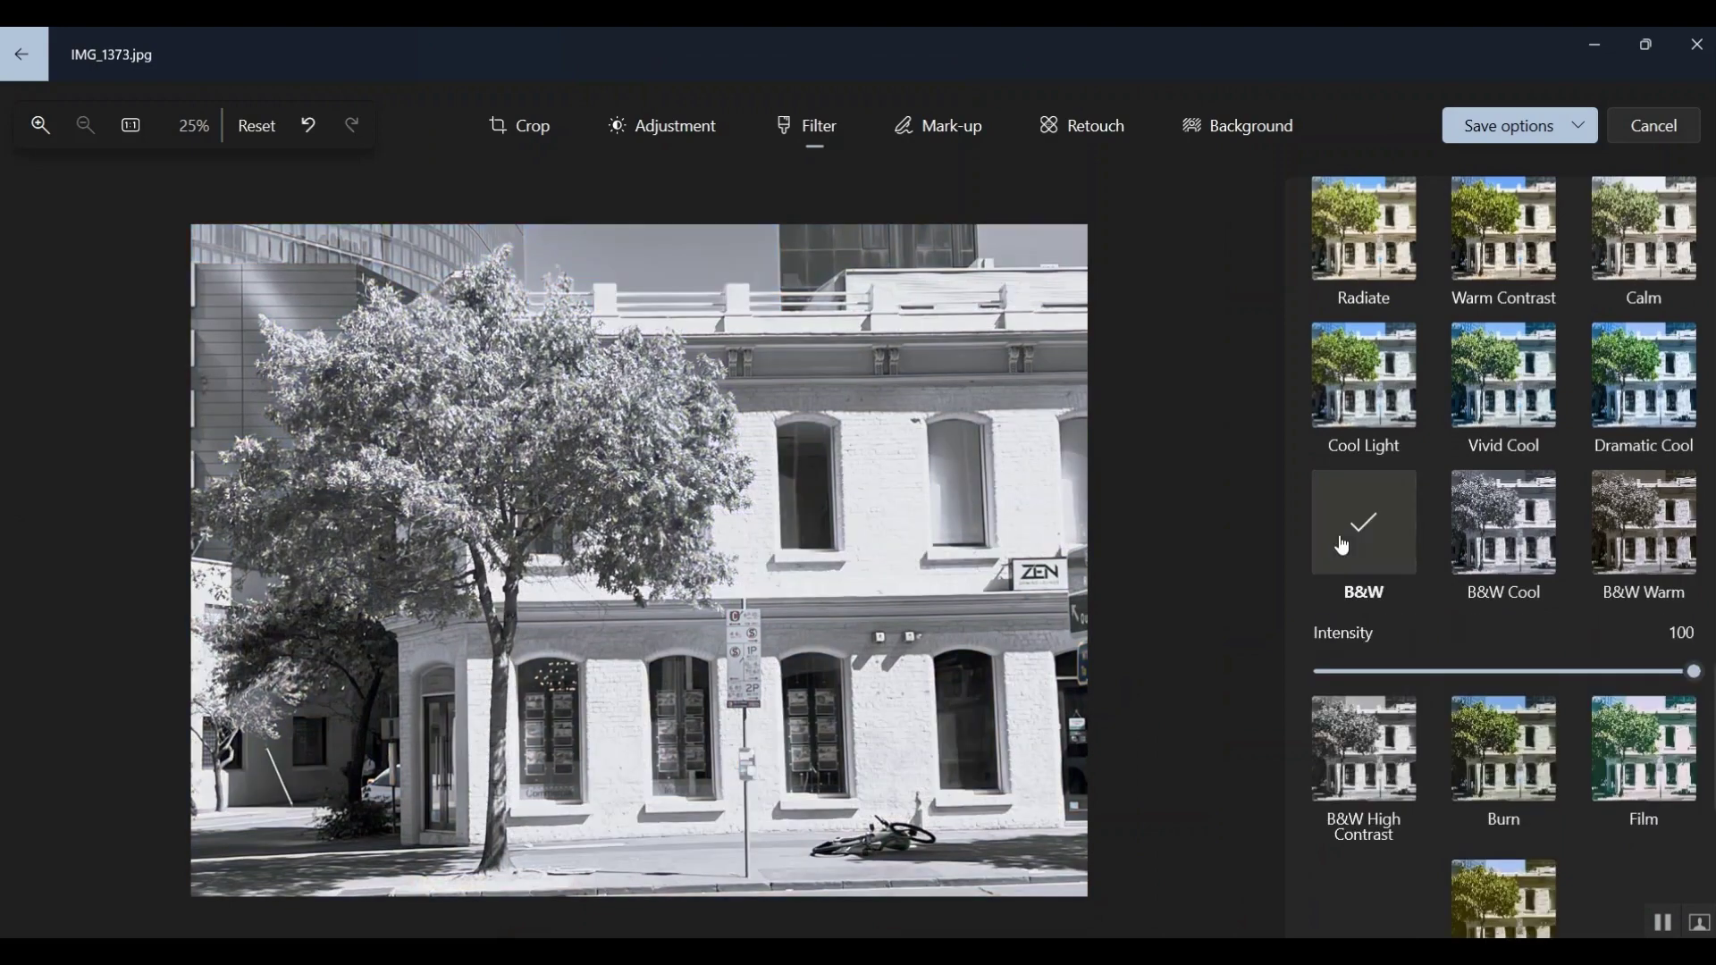
pyautogui.click(1488, 536)
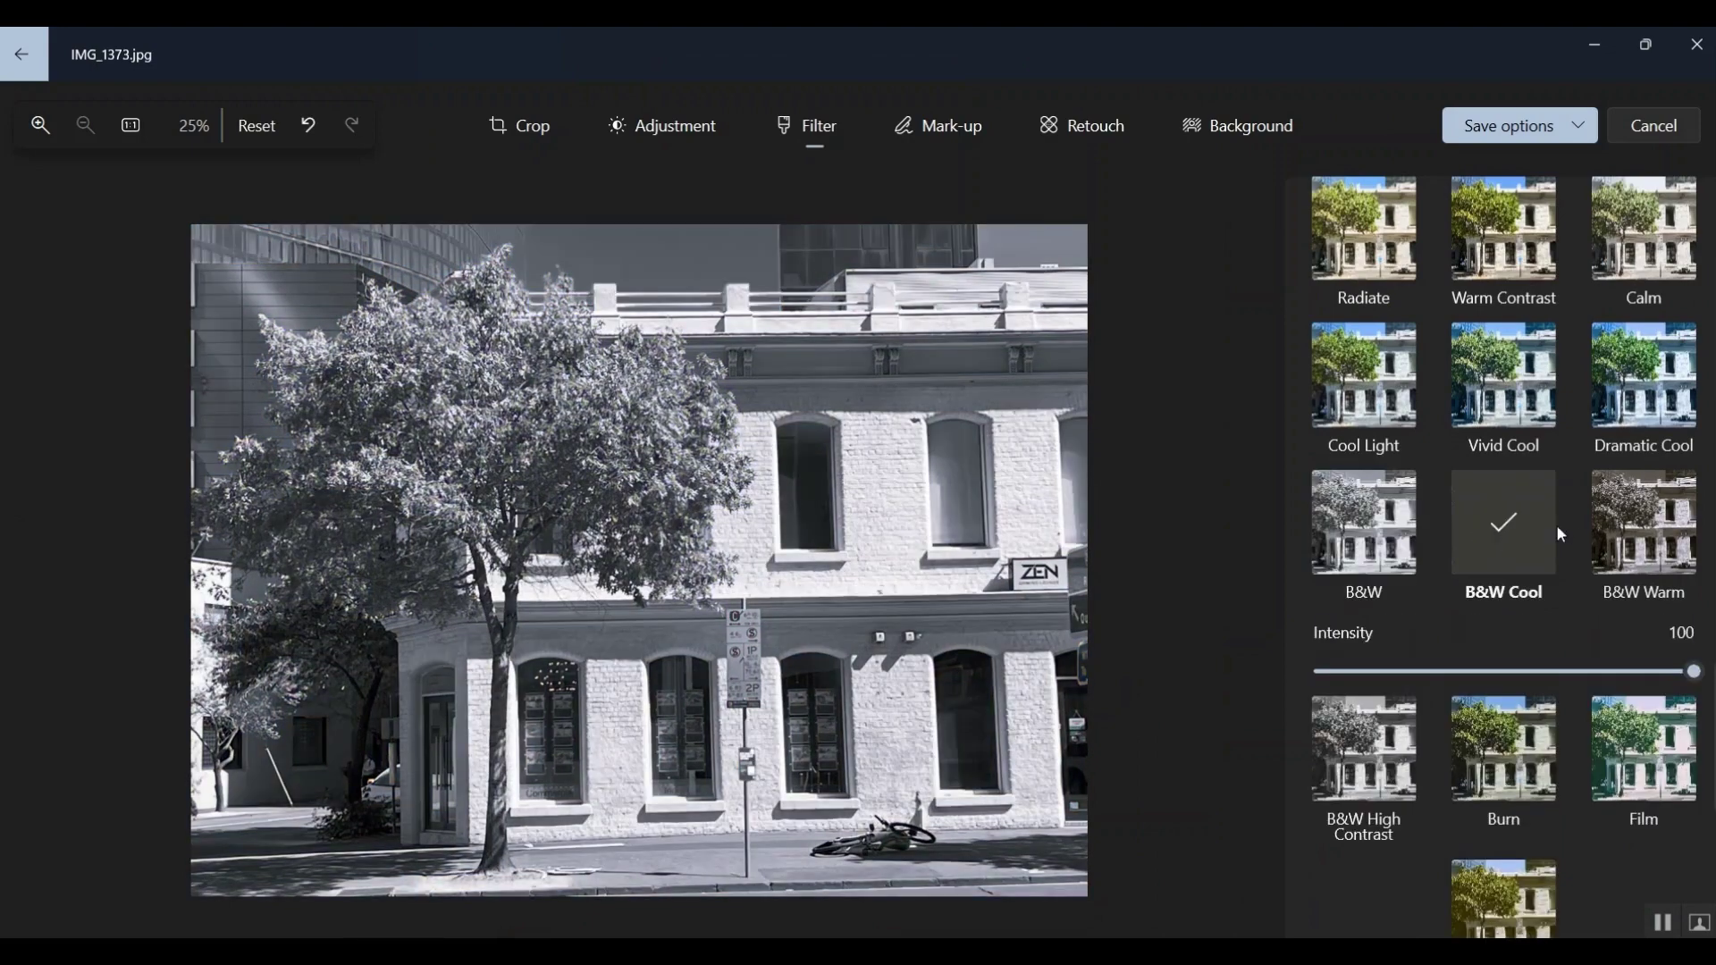
pyautogui.click(1636, 517)
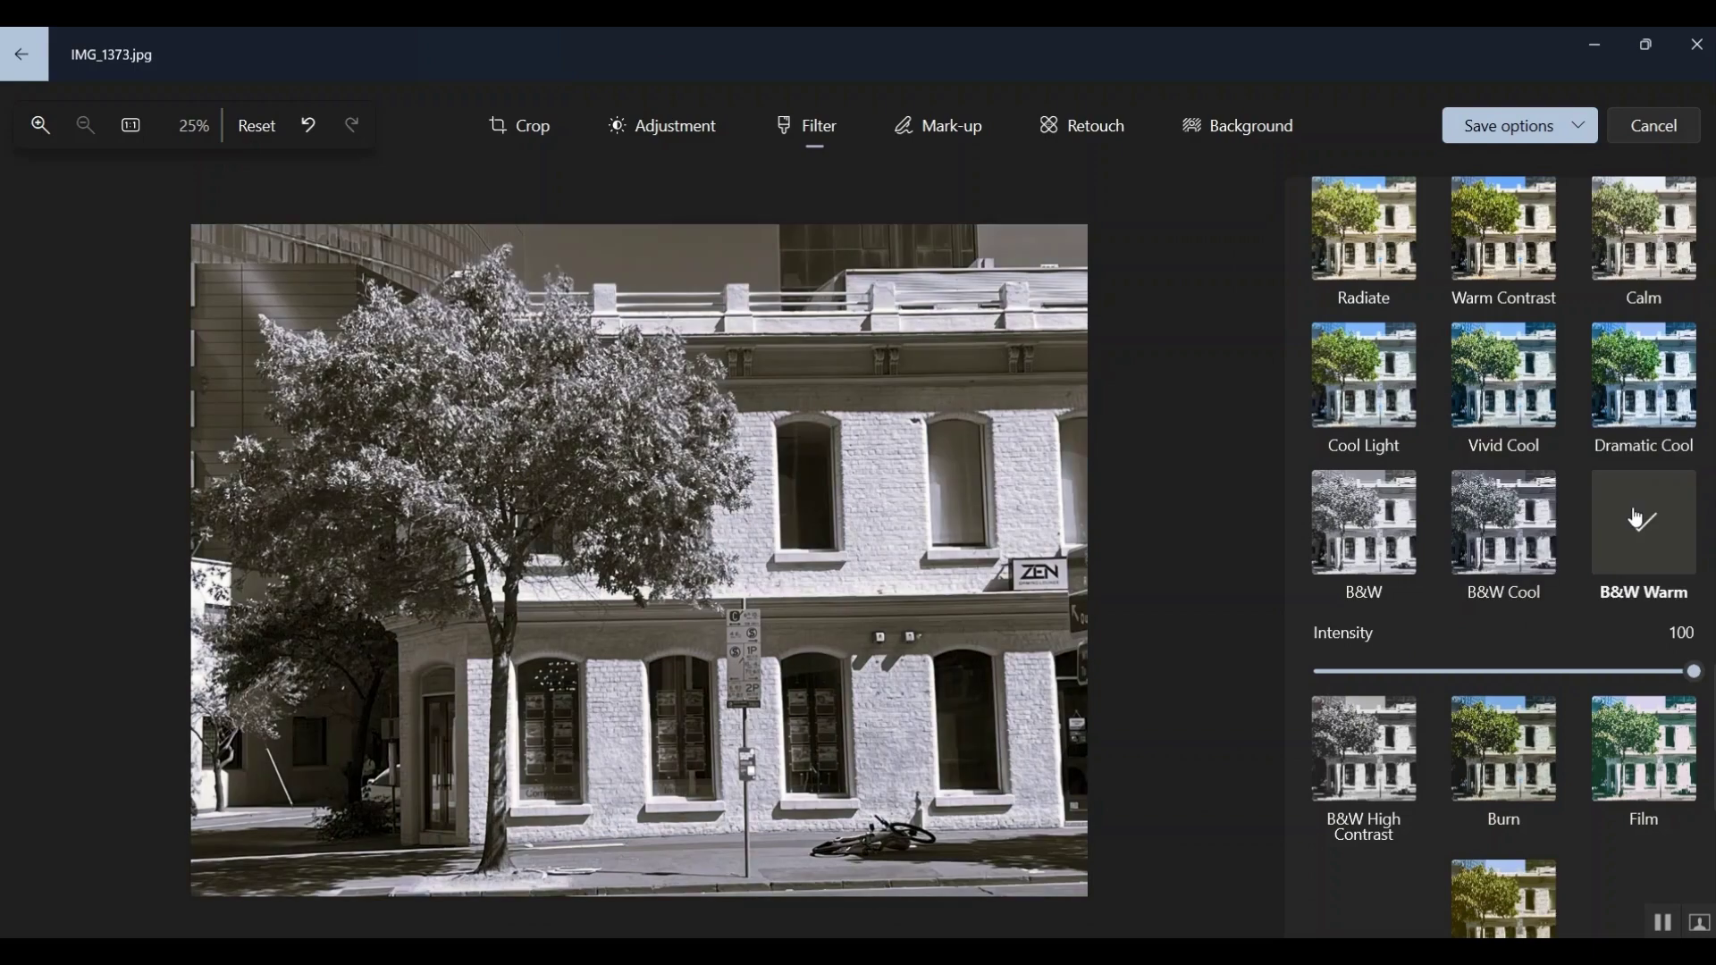
pyautogui.click(1390, 774)
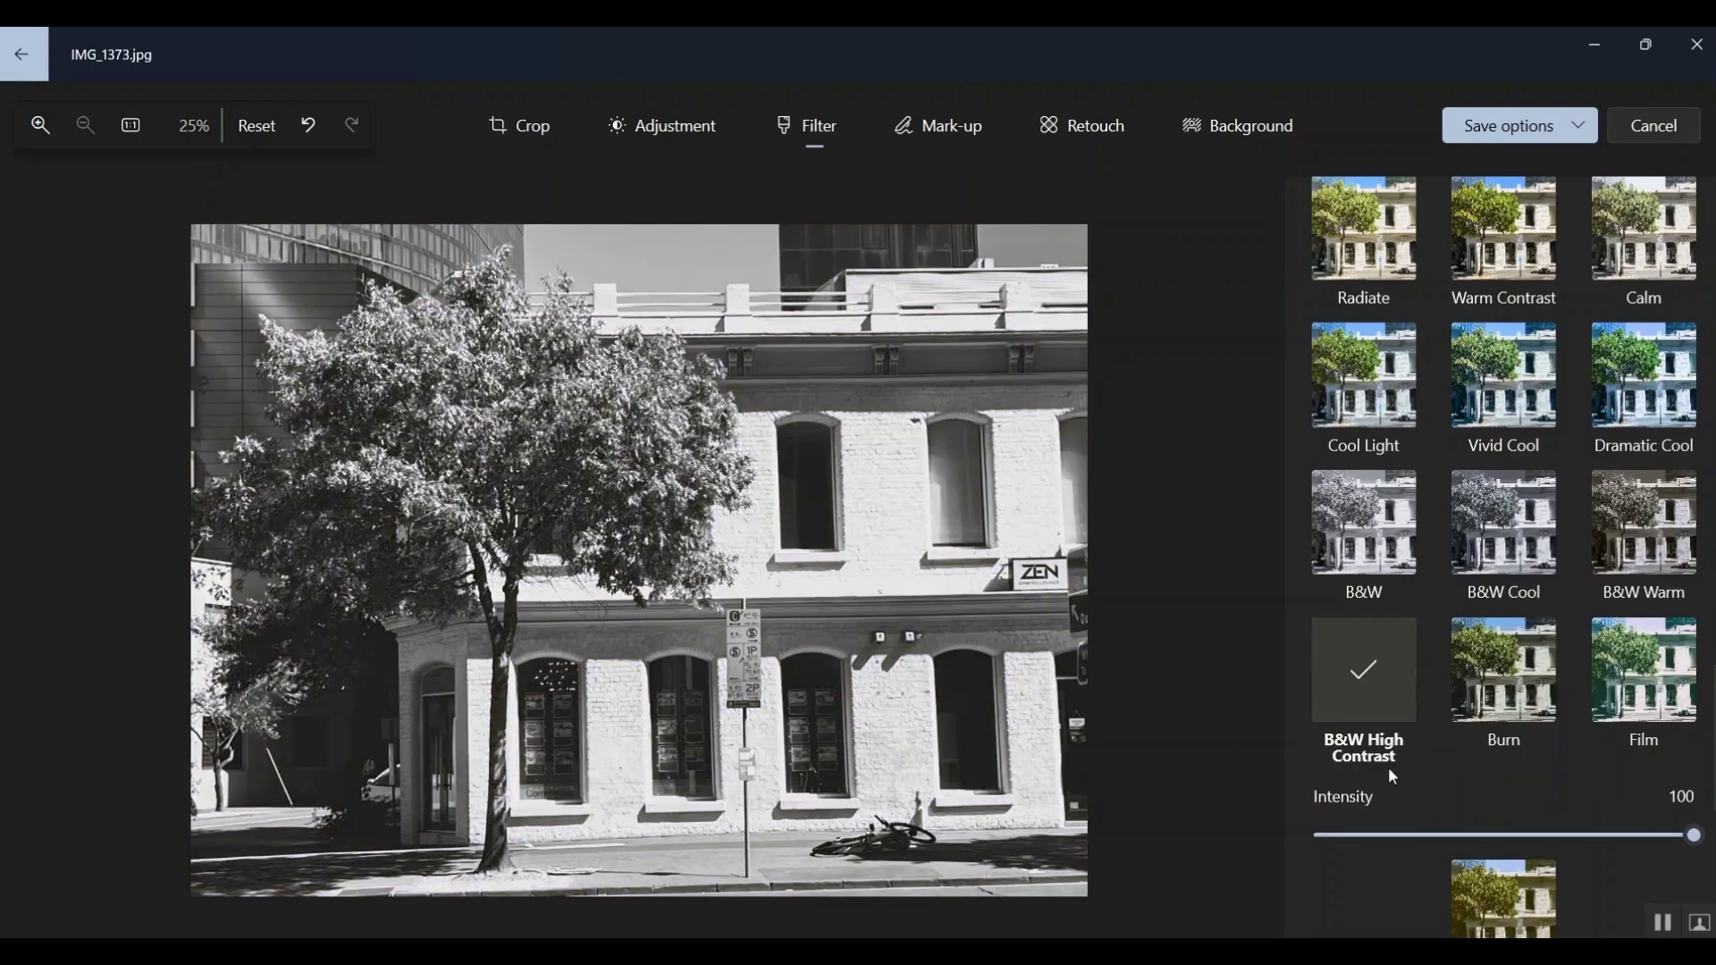
# Step: Apply the B&W filter to IMG_1373.jpg and save the result as a copy
pyautogui.click(1379, 519)
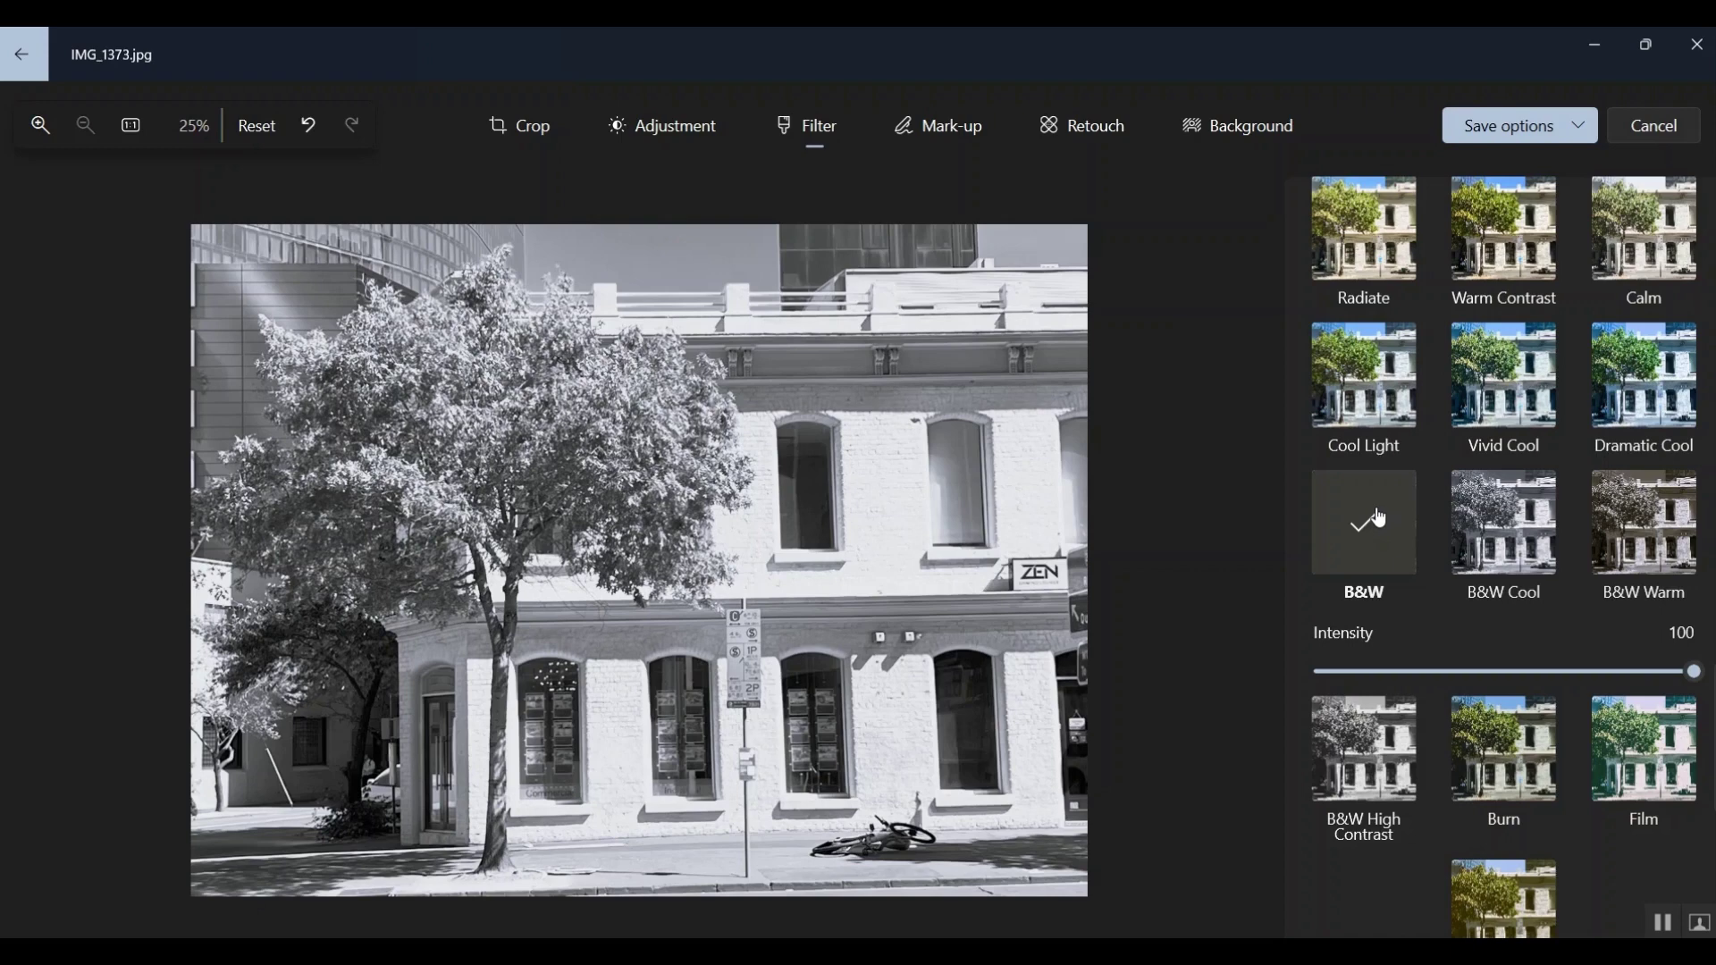
pyautogui.click(1517, 134)
pyautogui.click(1521, 168)
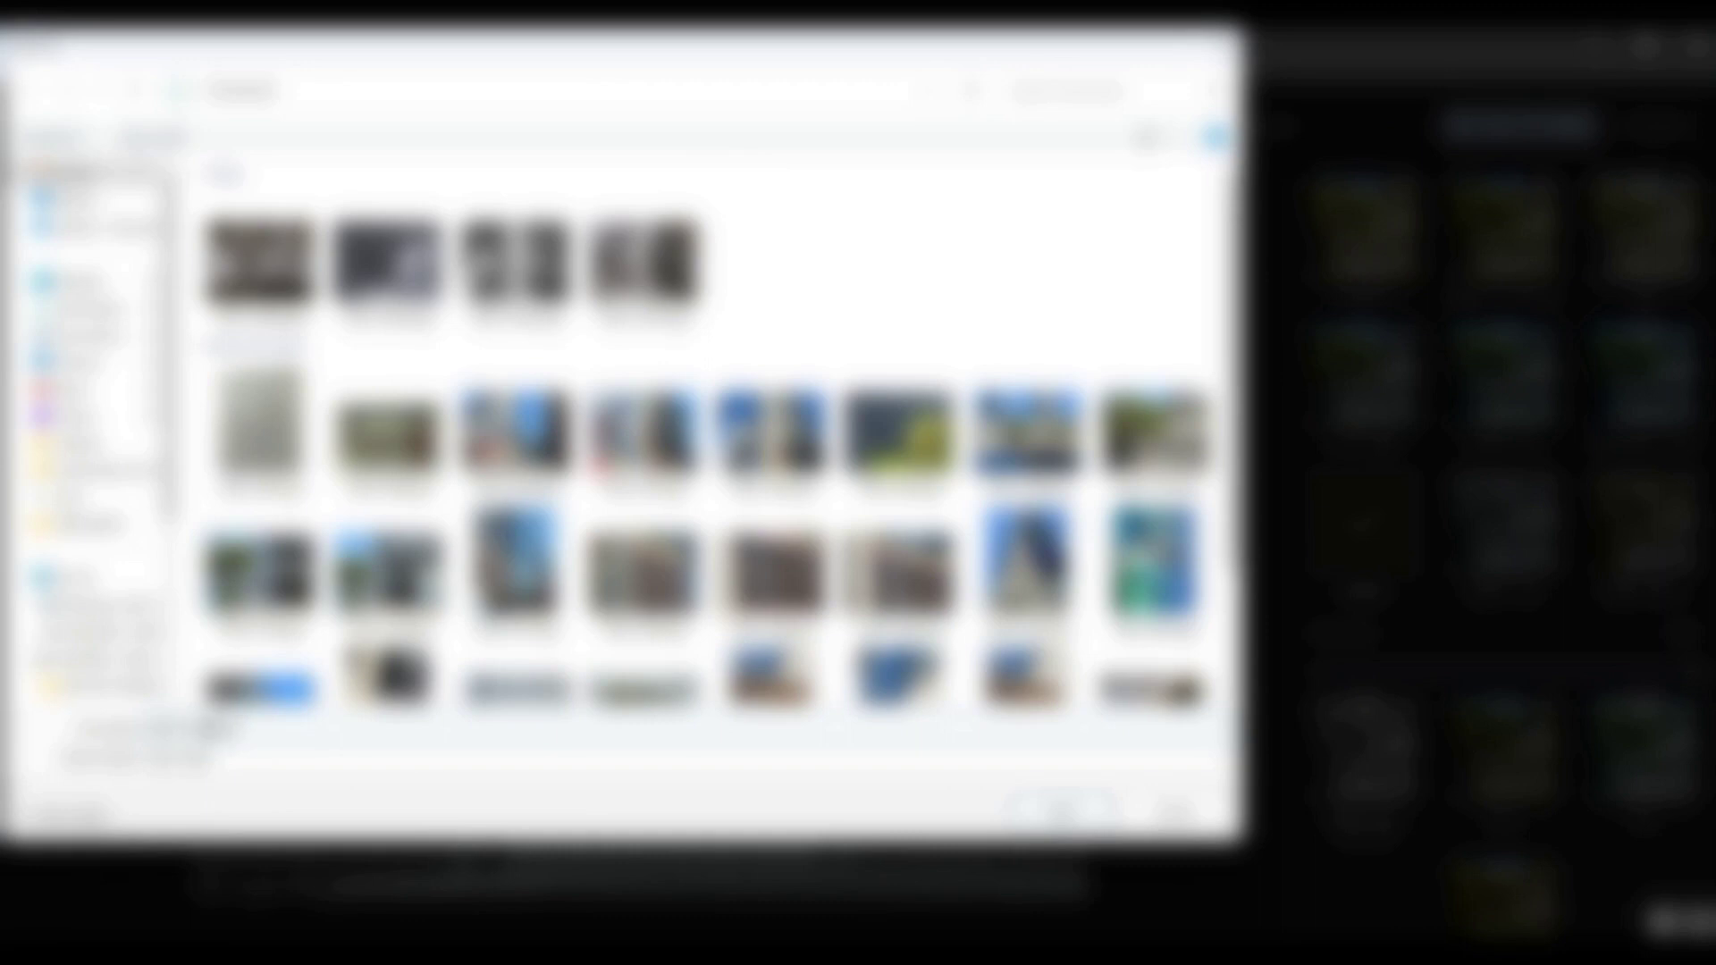
pyautogui.click(1076, 824)
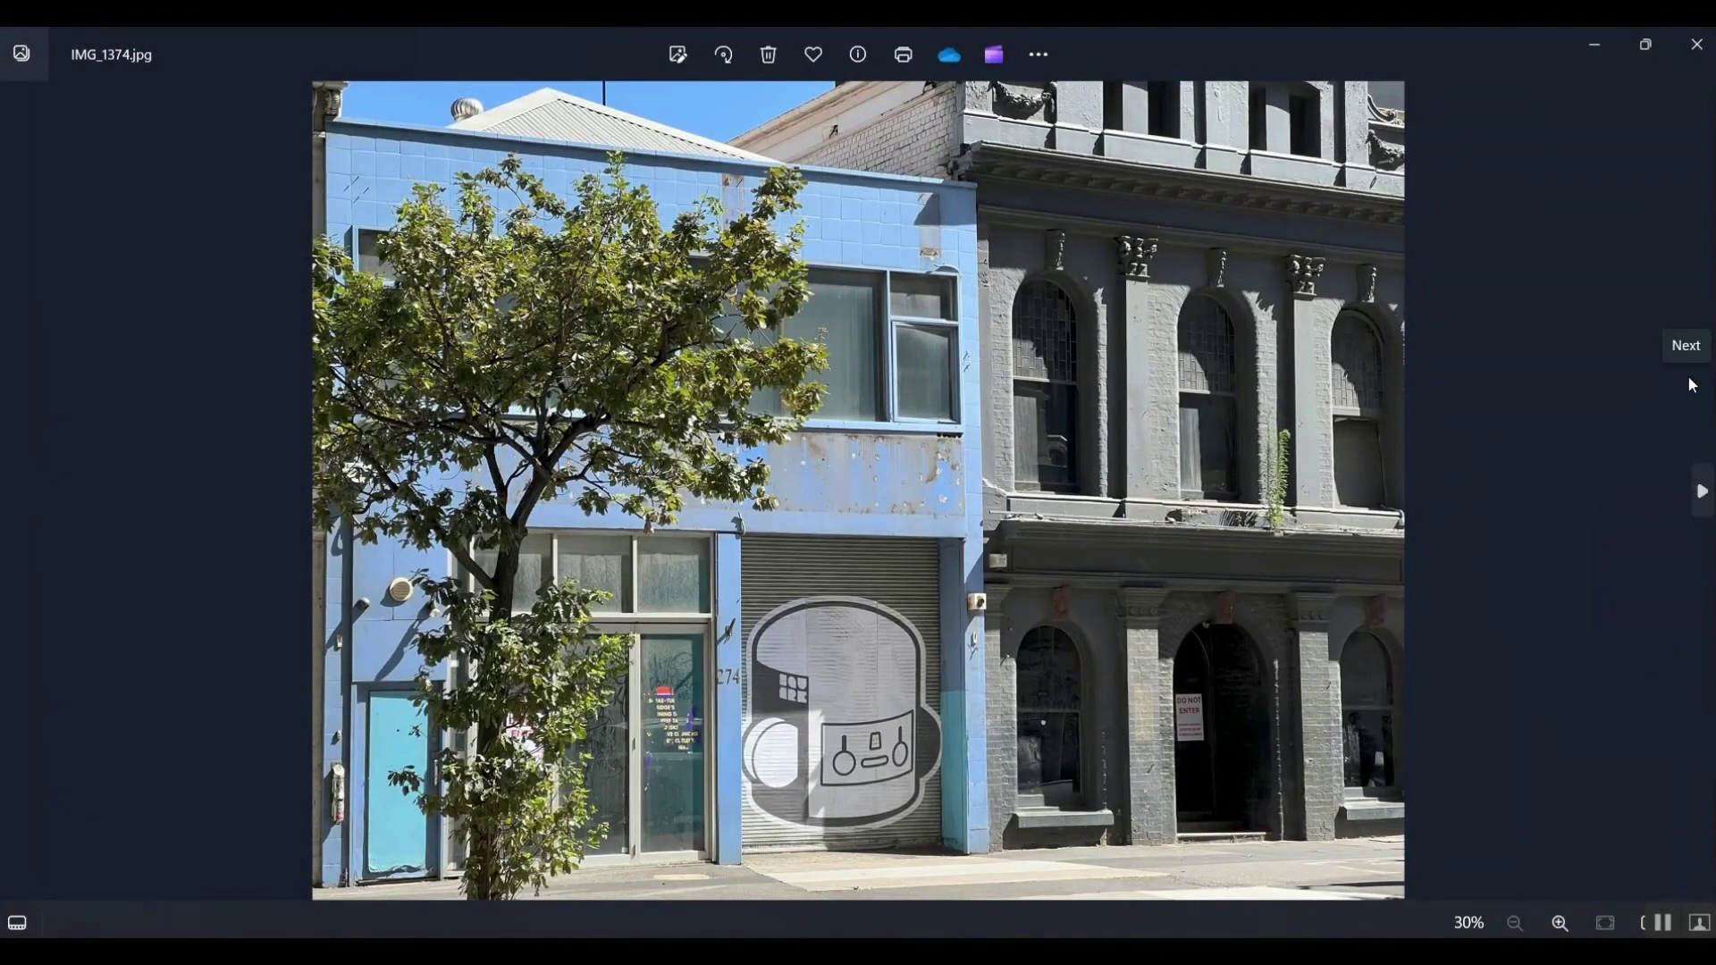
# Step: Open IMG_1374.jpg for editing and preview the B&W Warm, B&W Cool, B&W and B&W High Contrast filters on it
pyautogui.click(675, 56)
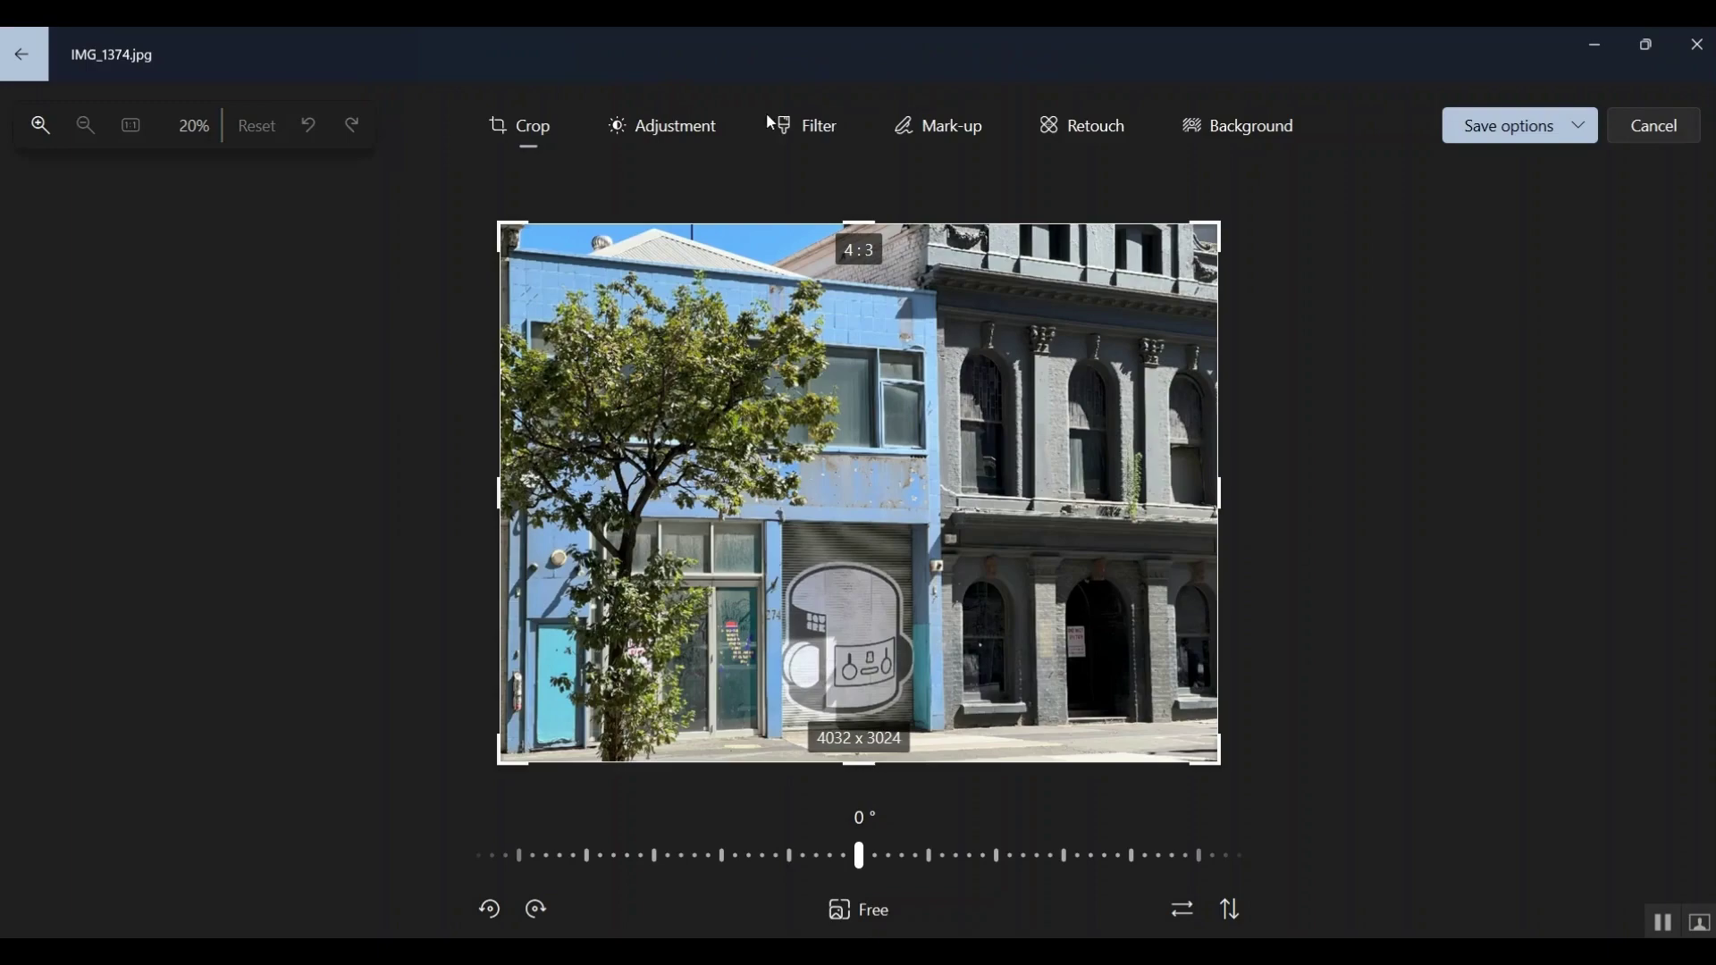
pyautogui.click(813, 127)
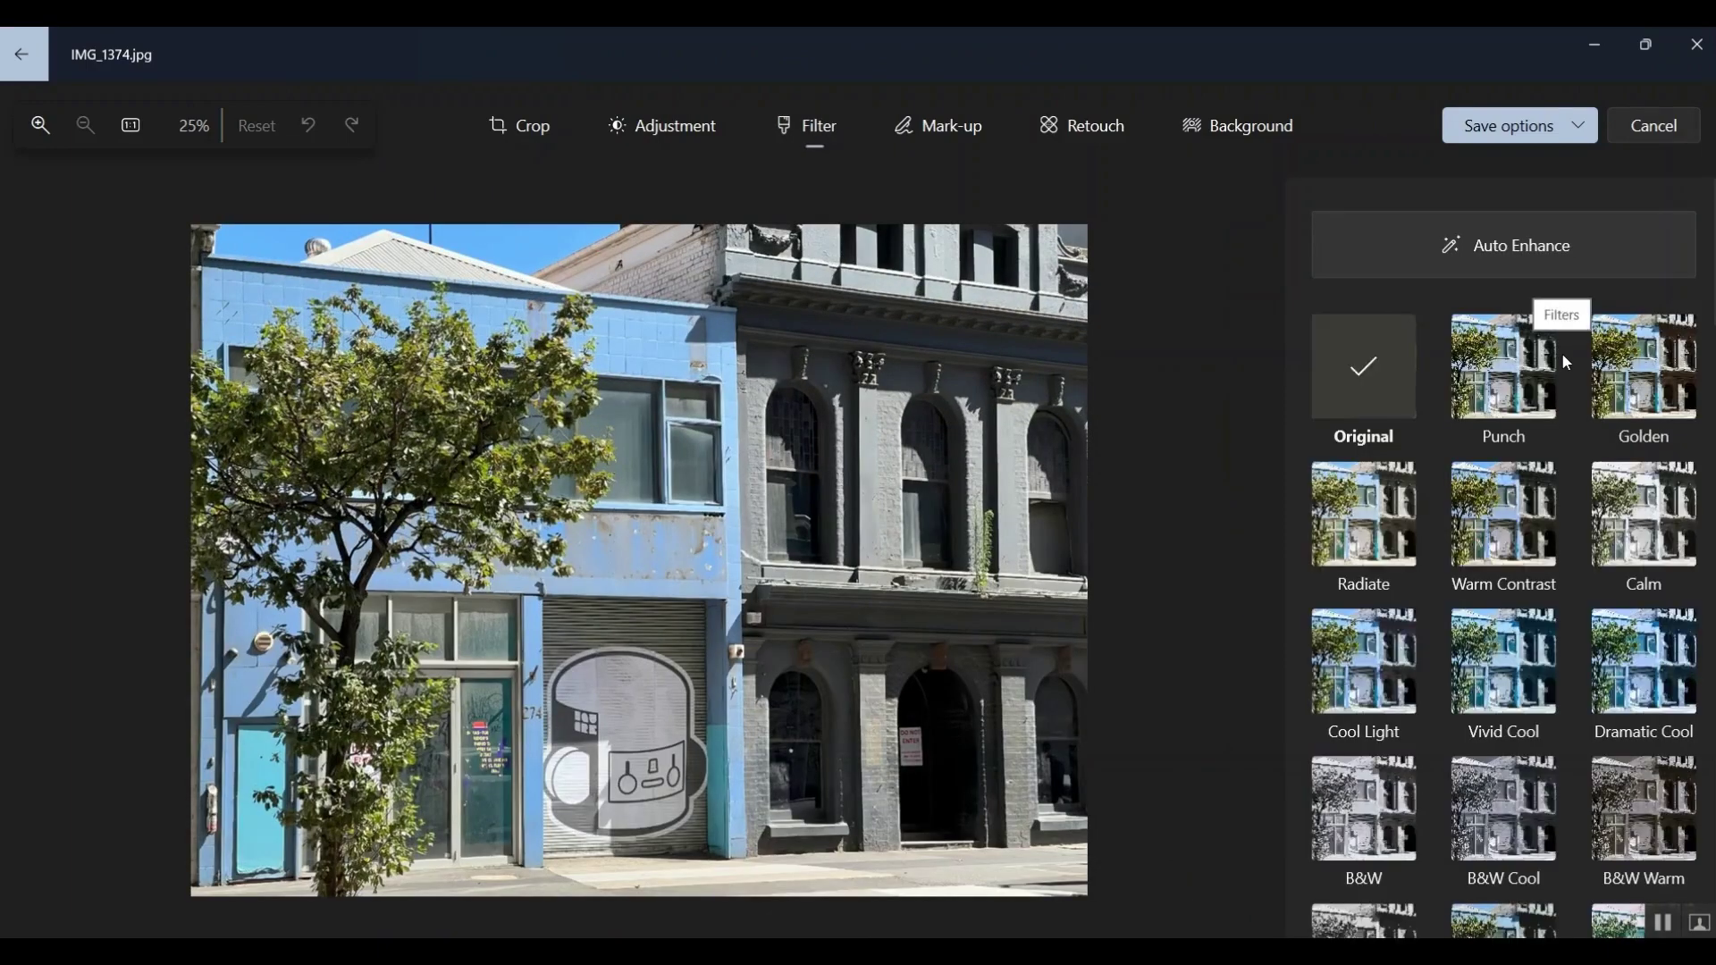
pyautogui.scroll(-3, 1564, 361)
pyautogui.click(1658, 568)
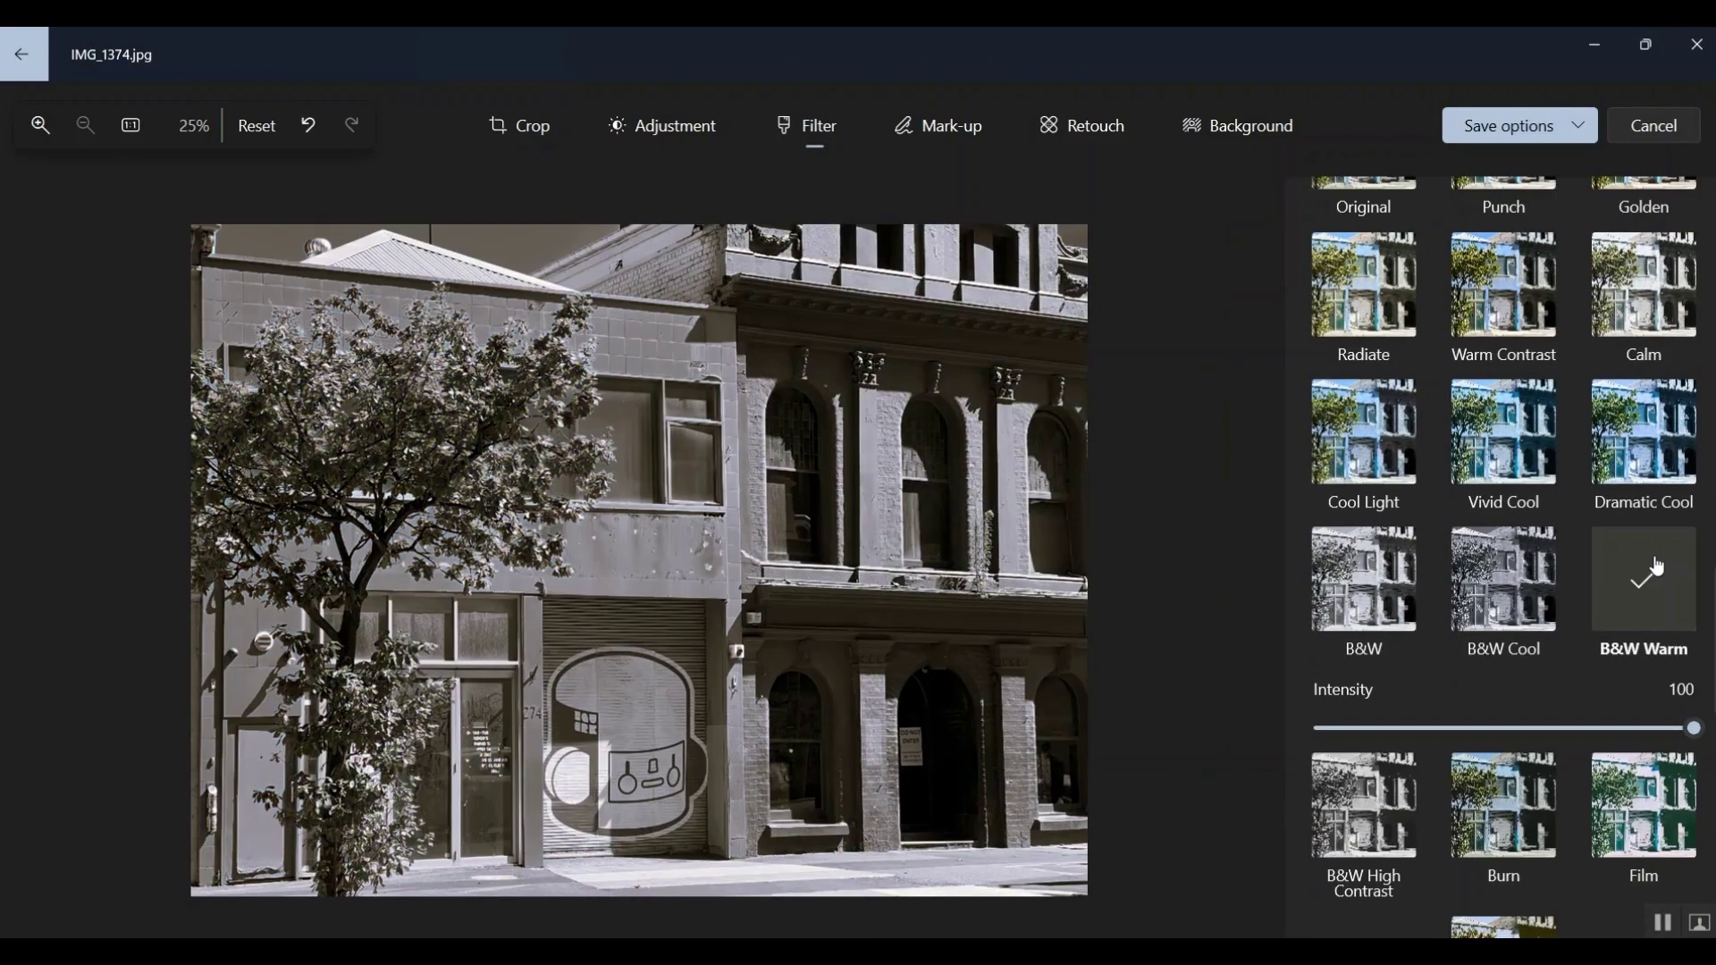
pyautogui.click(1510, 599)
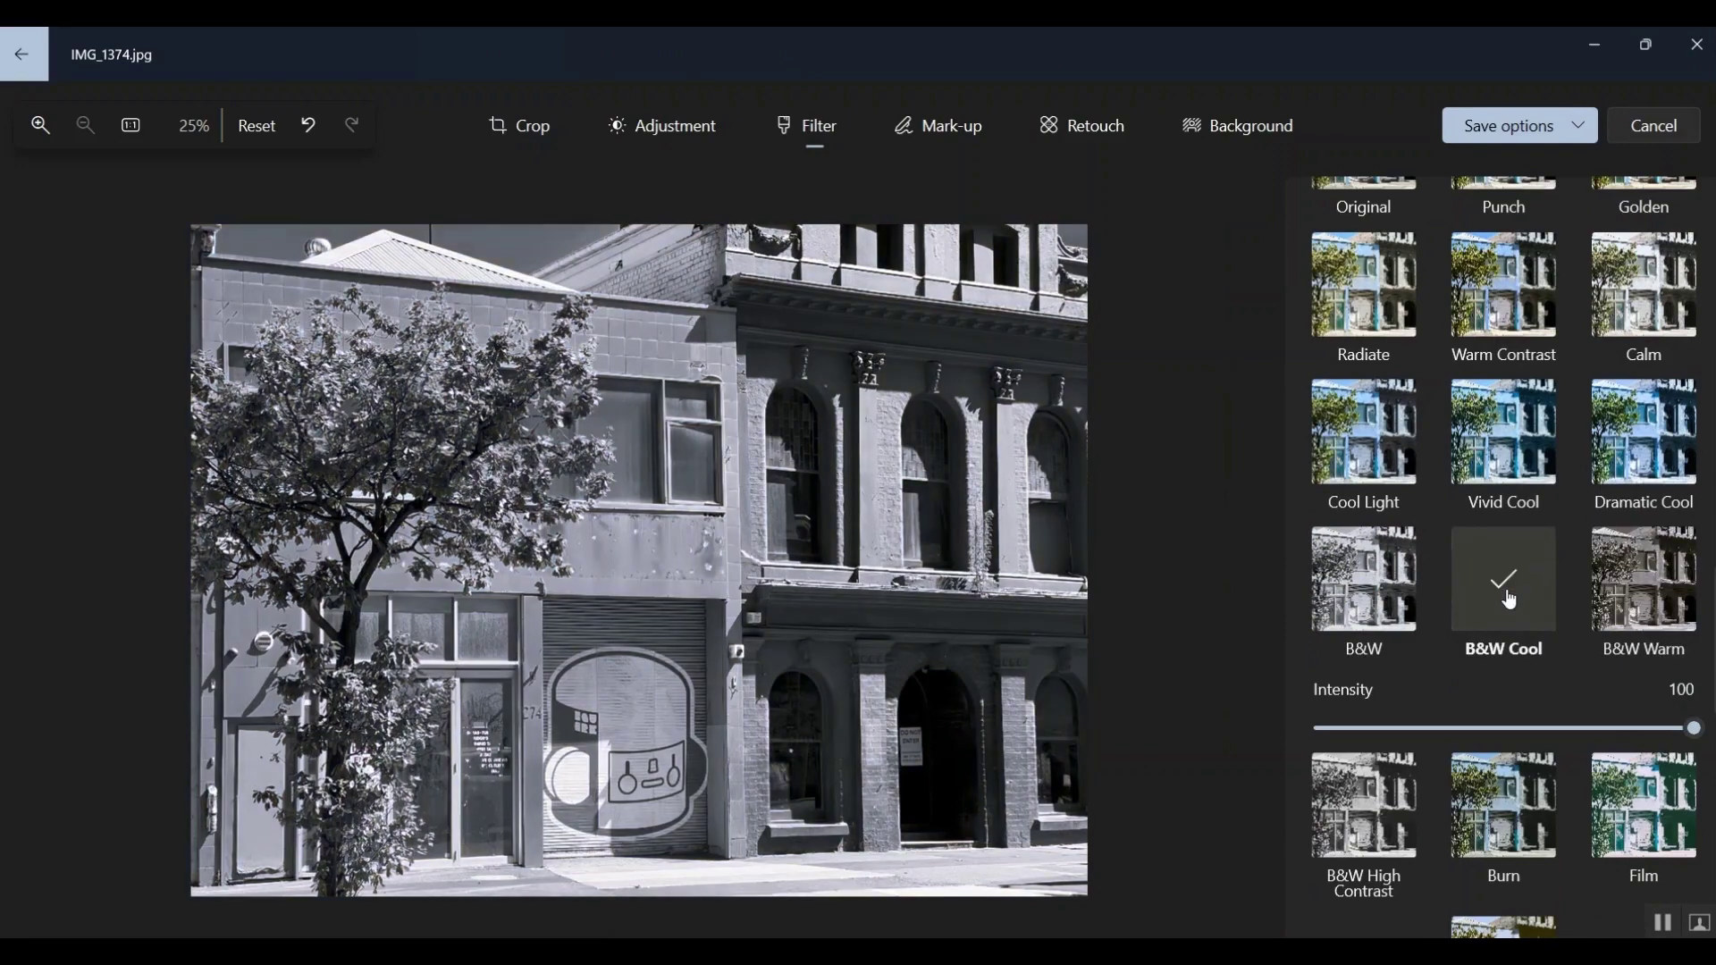
pyautogui.click(1363, 616)
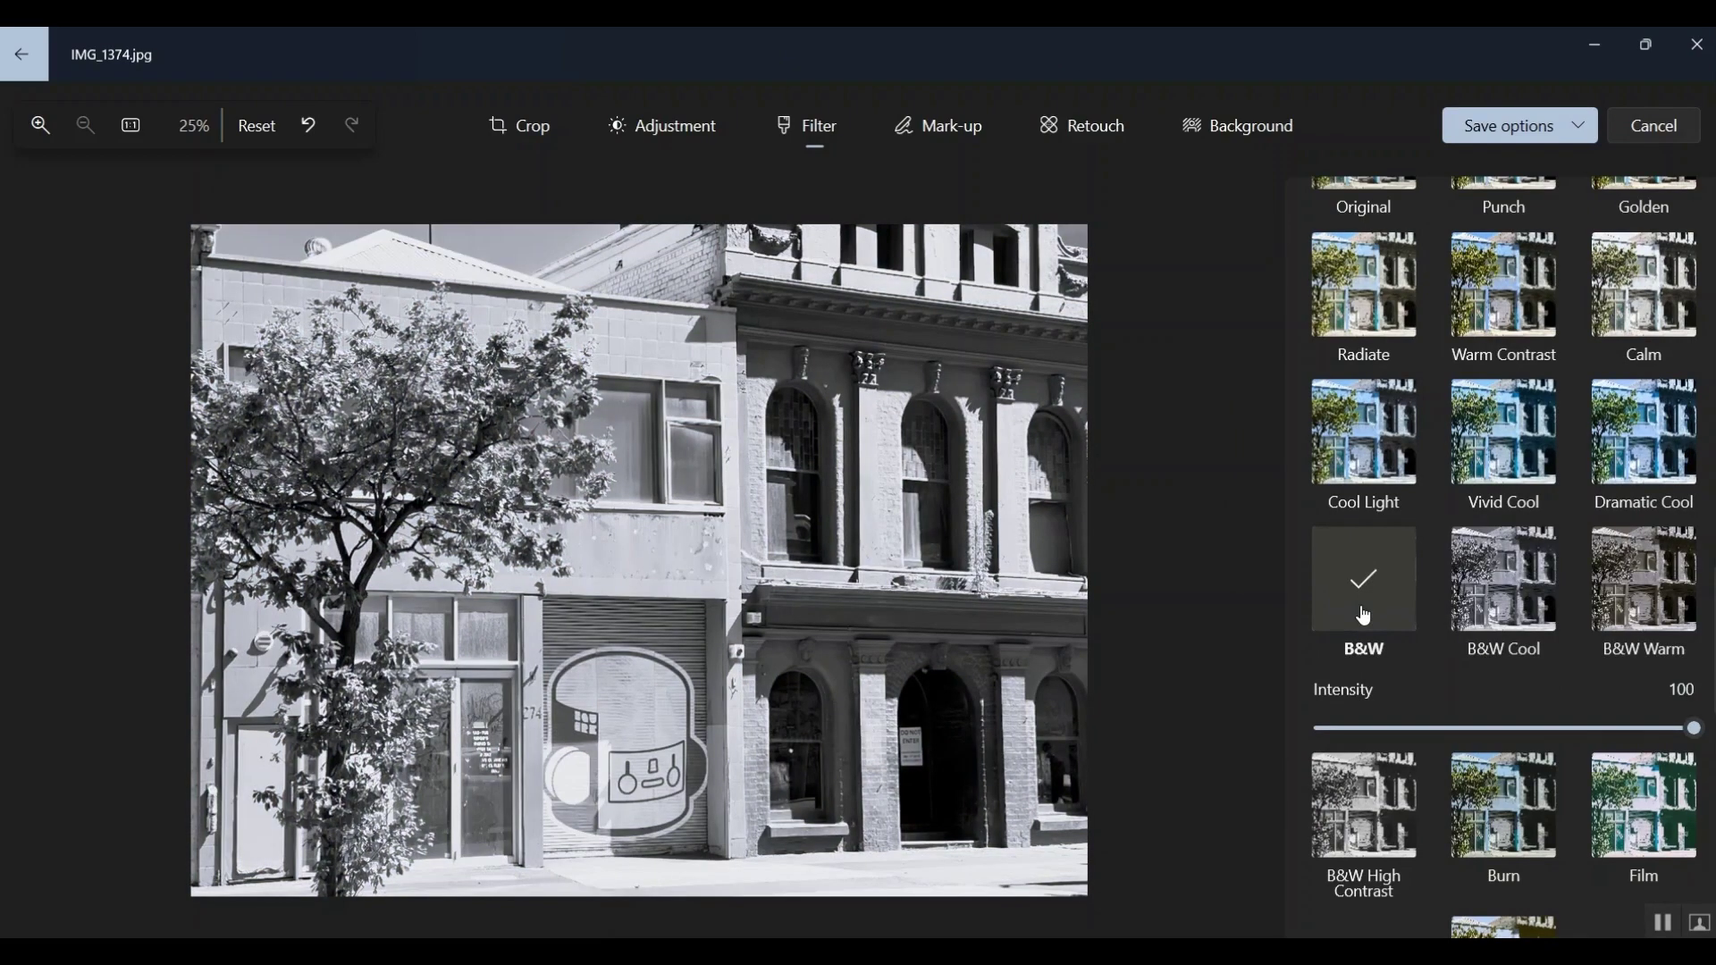
pyautogui.scroll(-2, 1363, 615)
pyautogui.click(1367, 655)
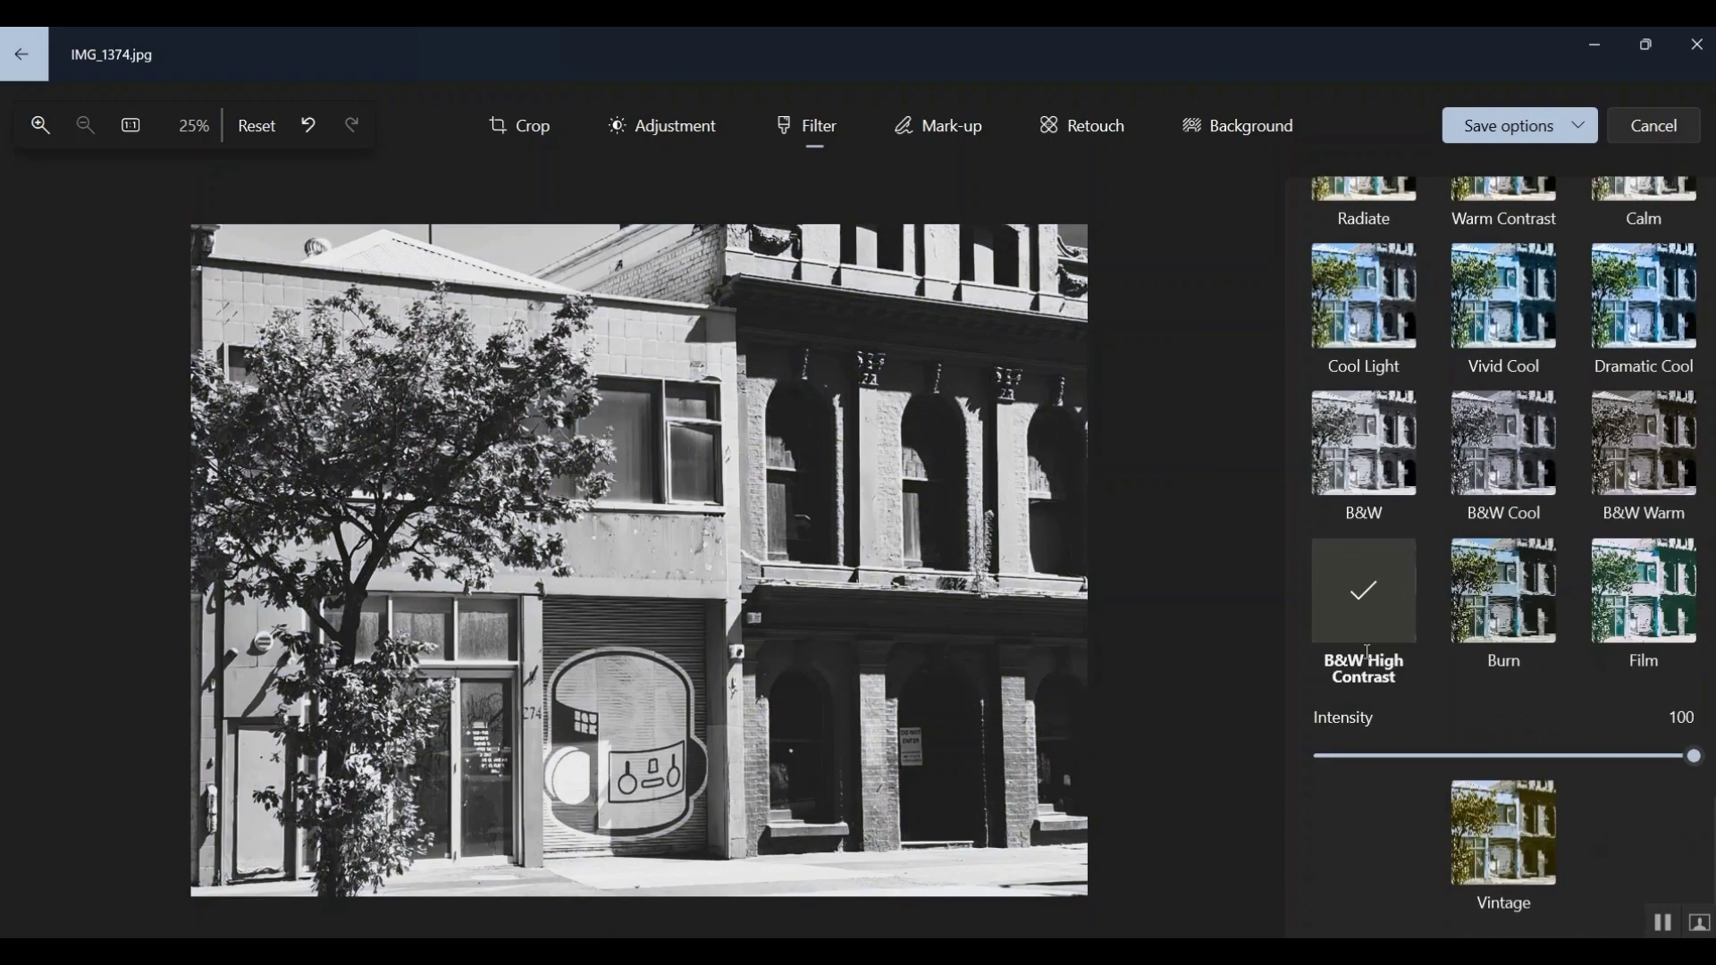
# Step: Compare B&W Warm, B&W High Contrast, B&W Cool and B&W again on IMG_1374.jpg and choose B&W High Contrast
pyautogui.click(1658, 455)
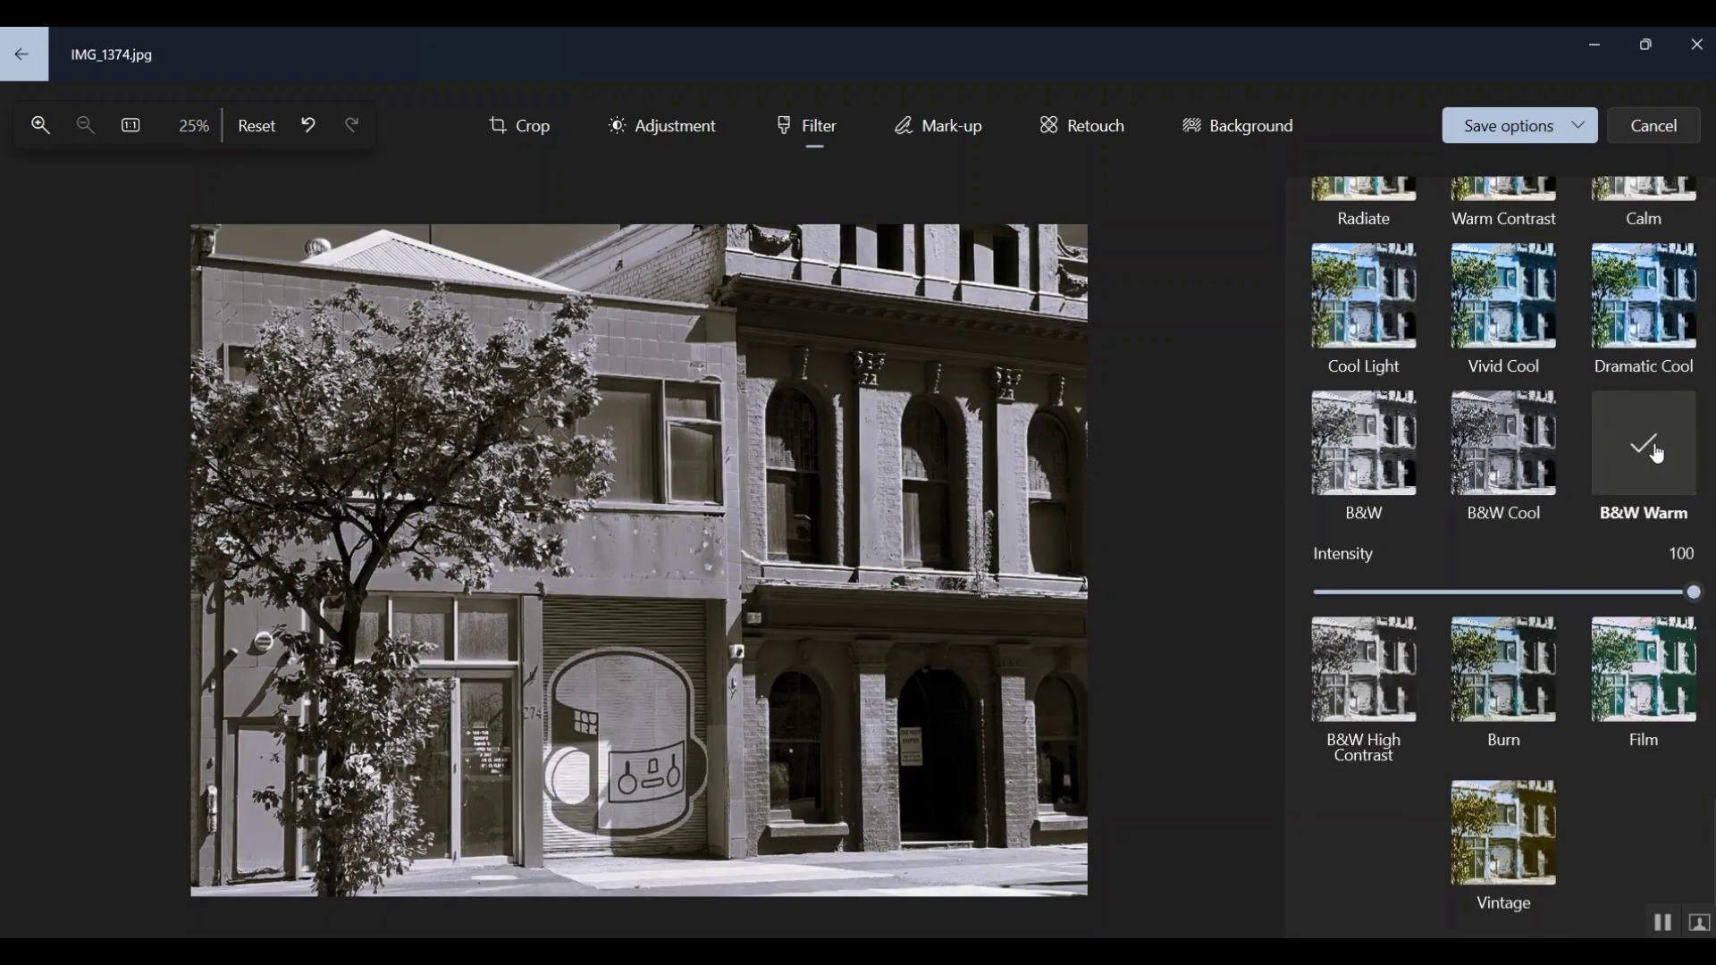
pyautogui.click(1389, 668)
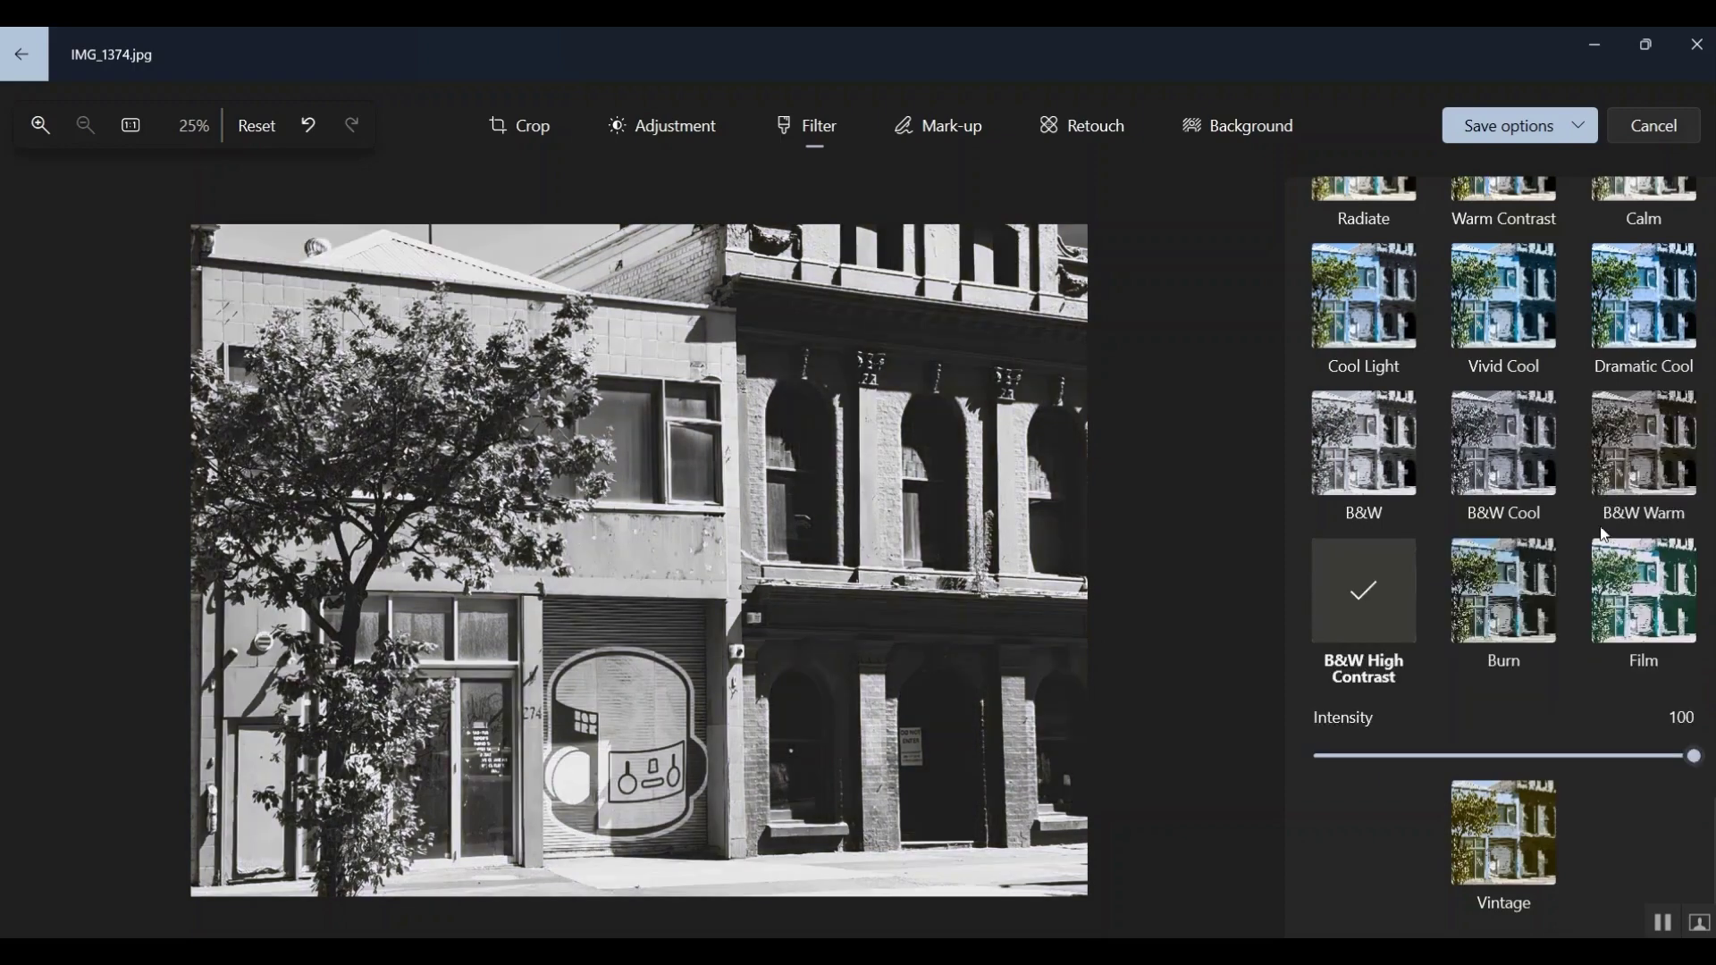
pyautogui.click(1657, 454)
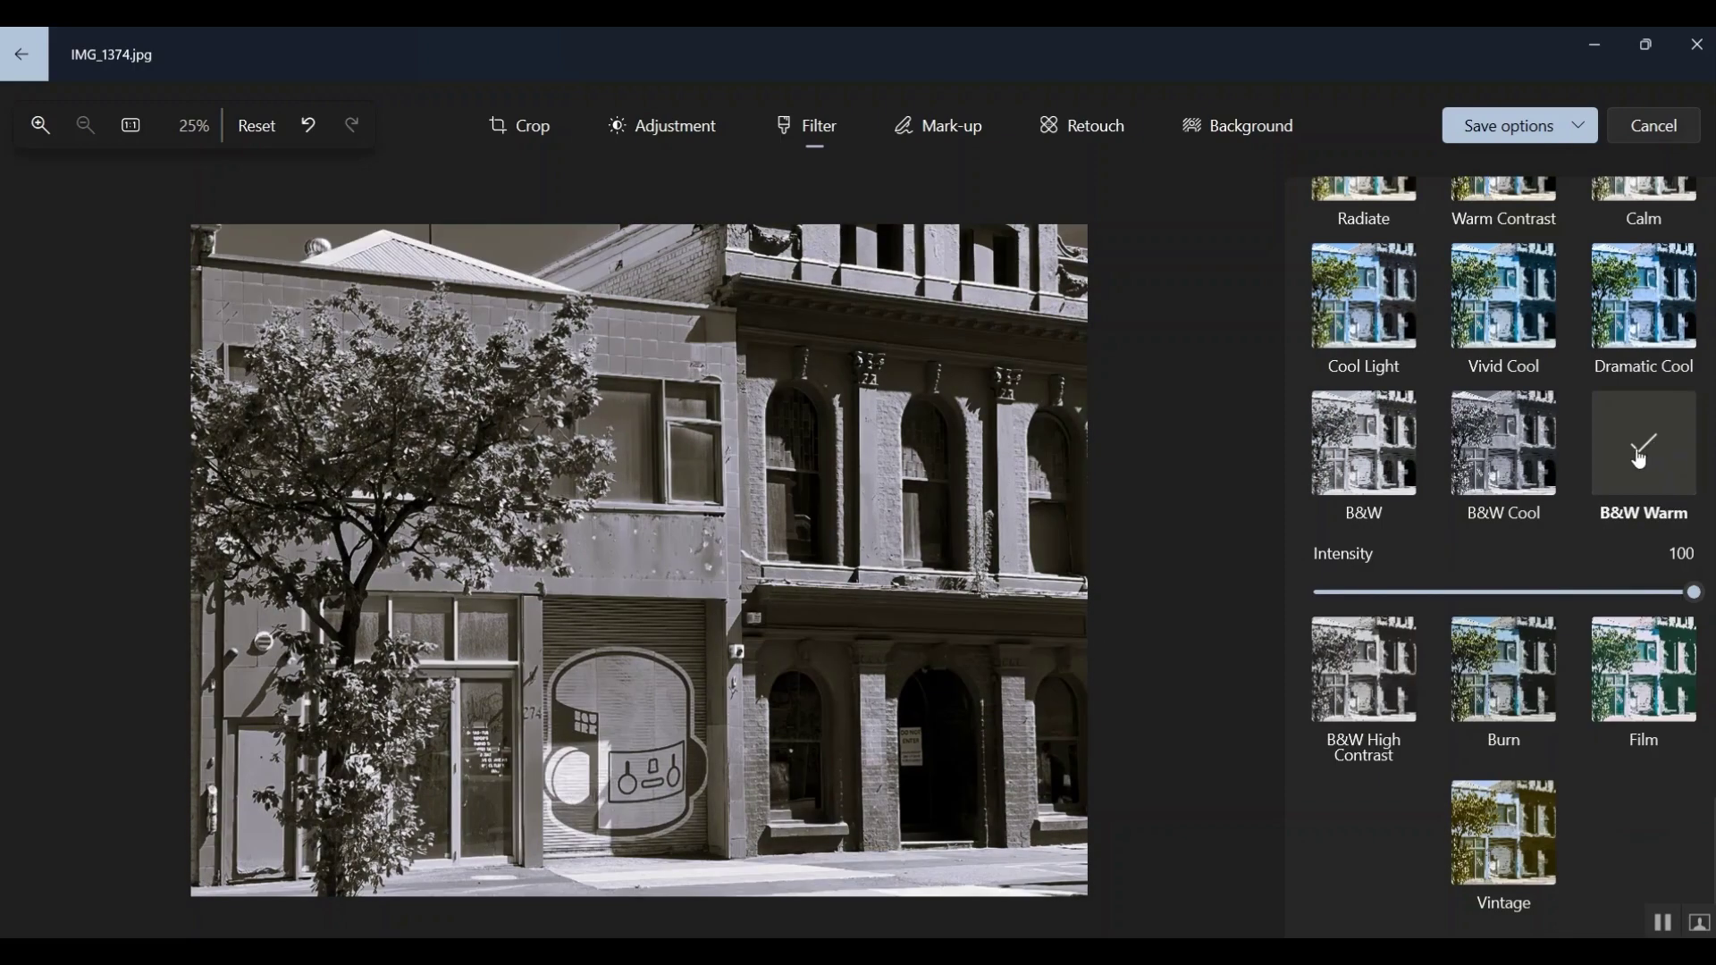
pyautogui.click(1497, 474)
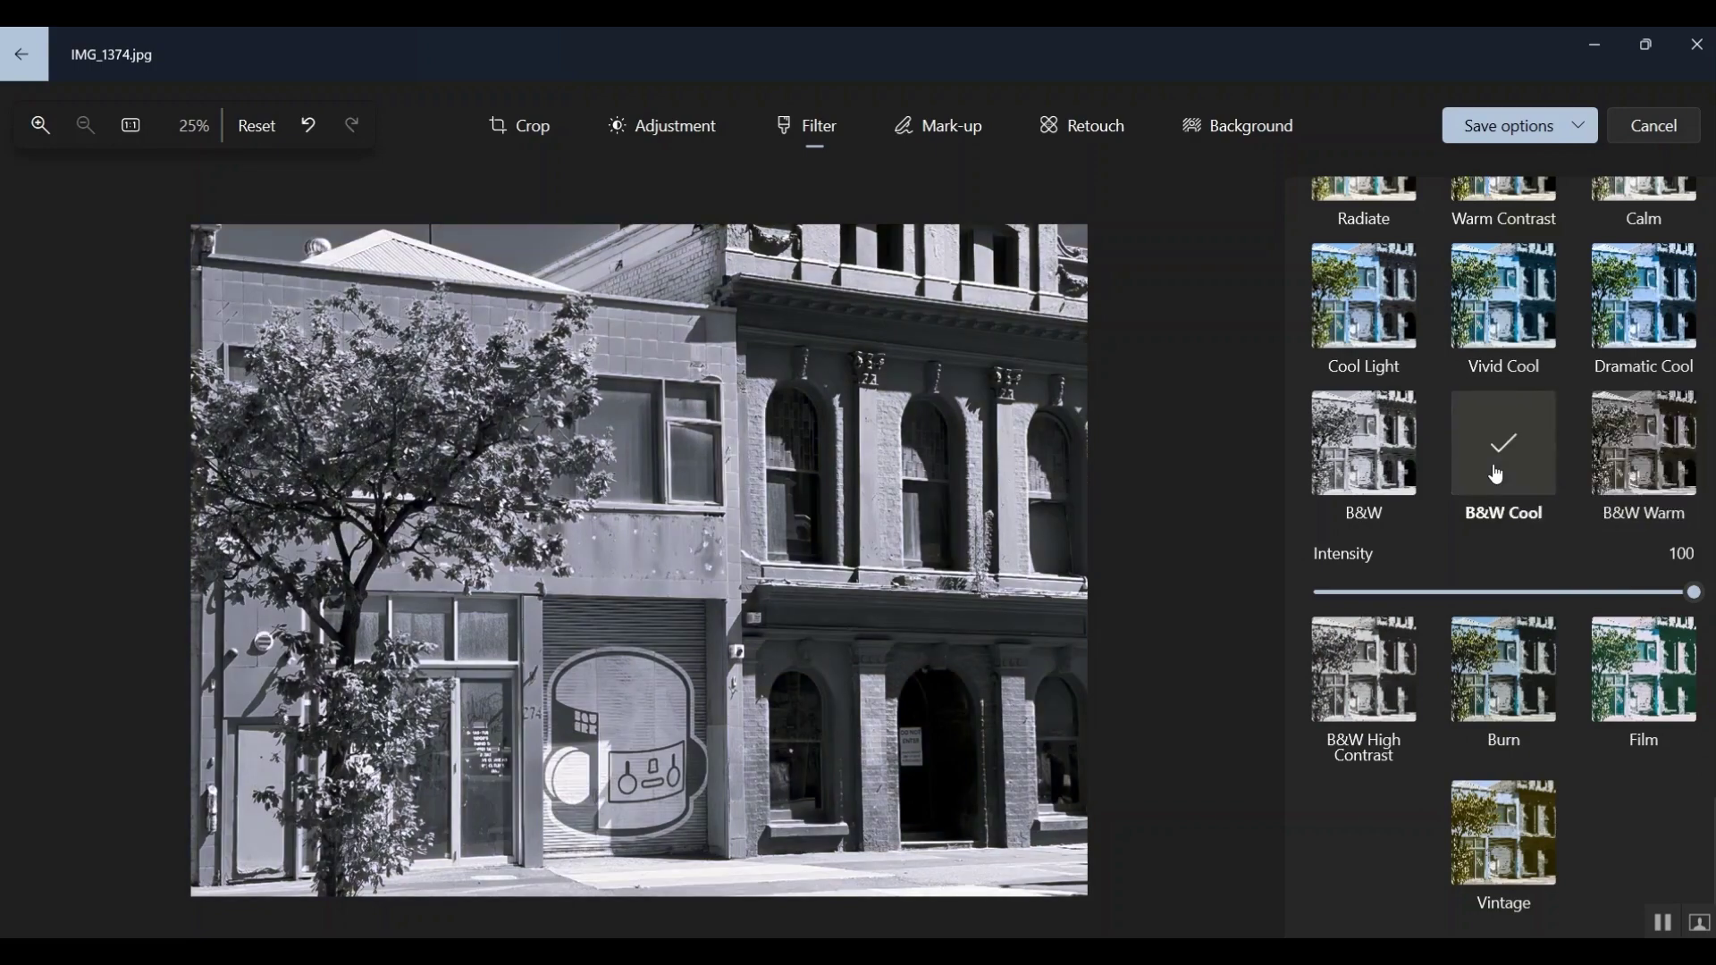
pyautogui.click(1380, 486)
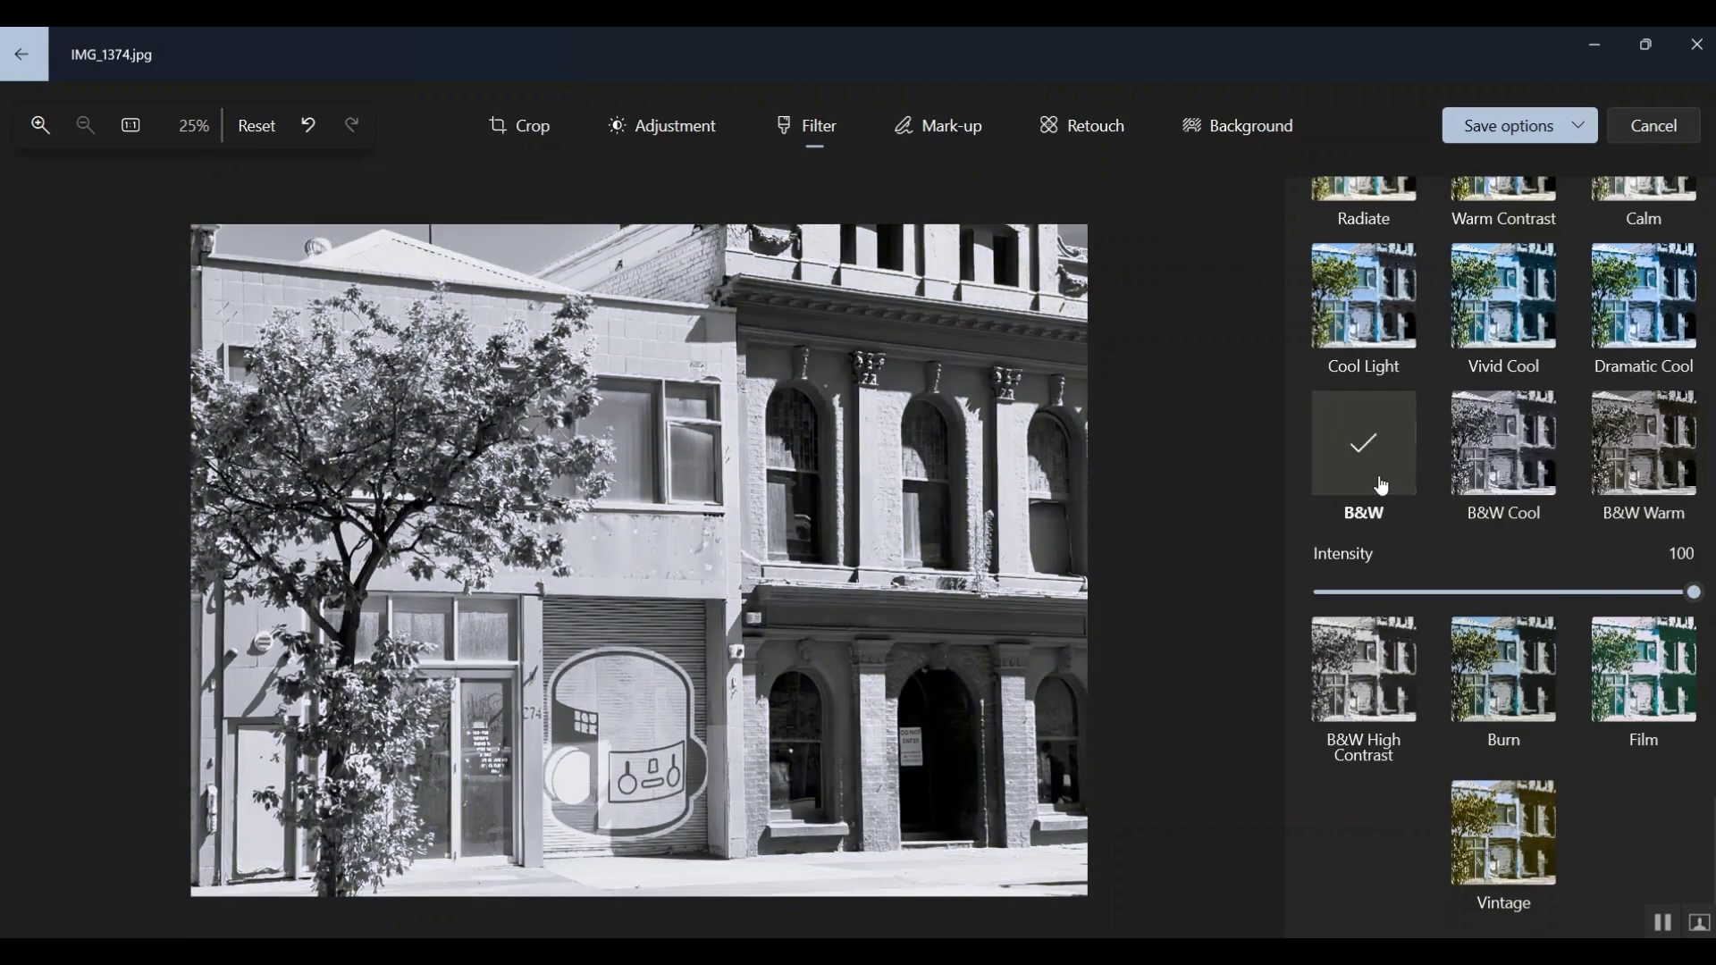
pyautogui.click(1664, 458)
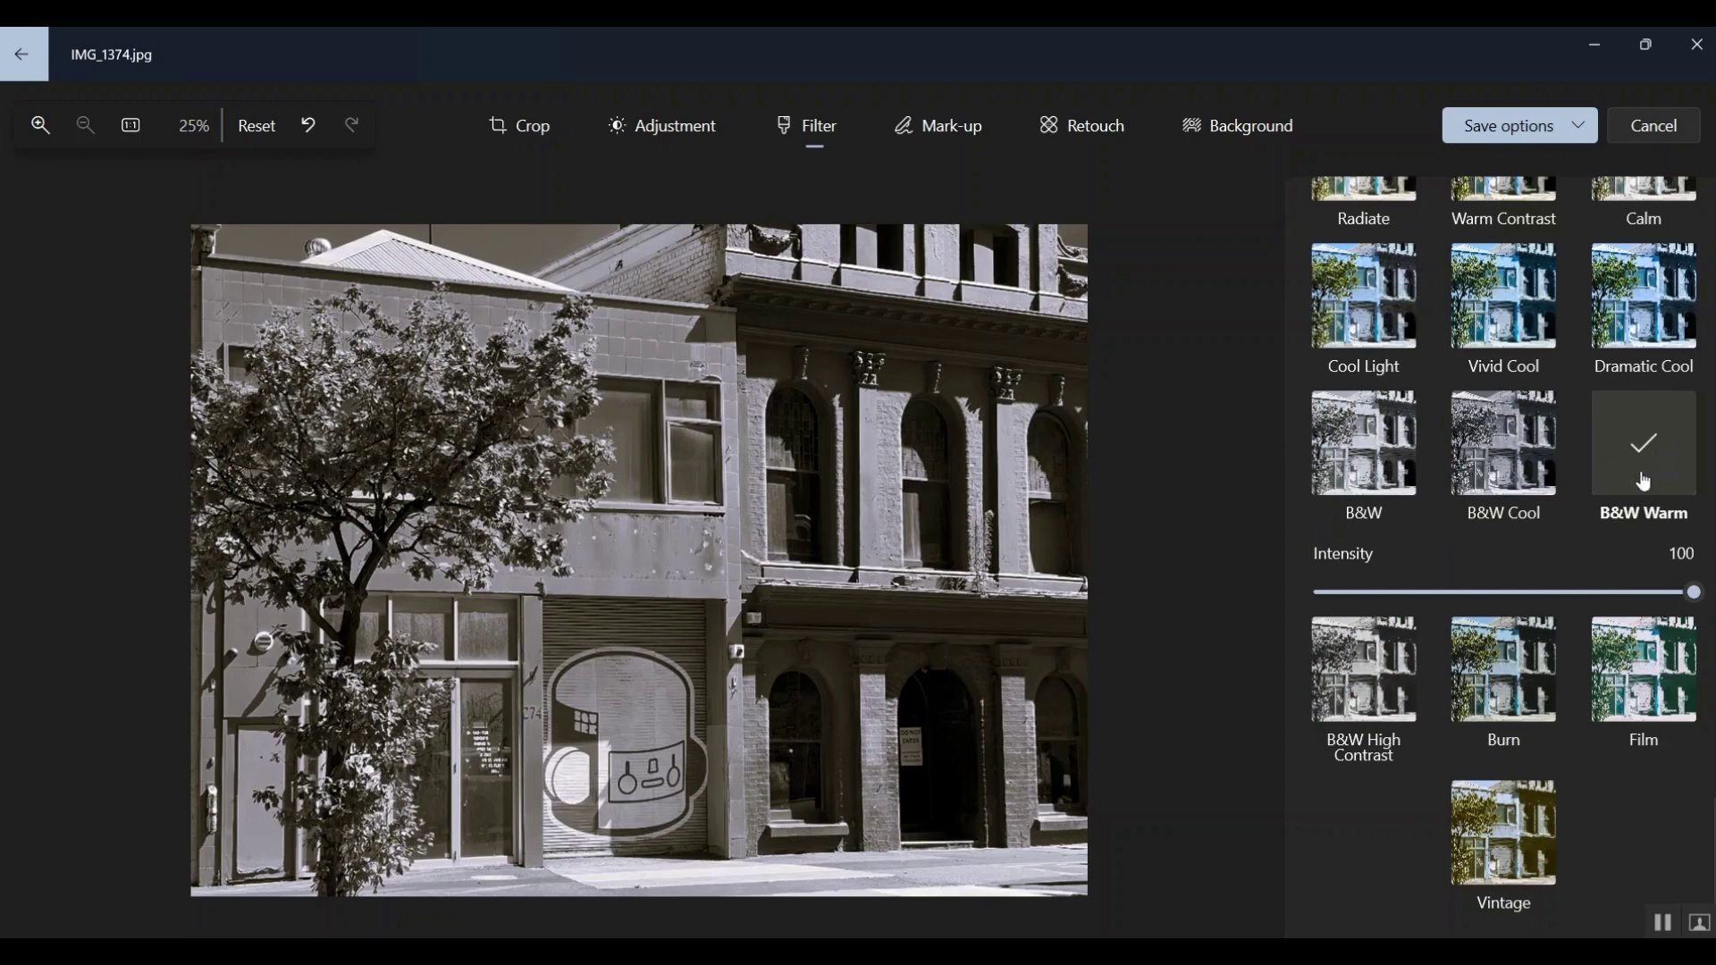
pyautogui.click(1363, 701)
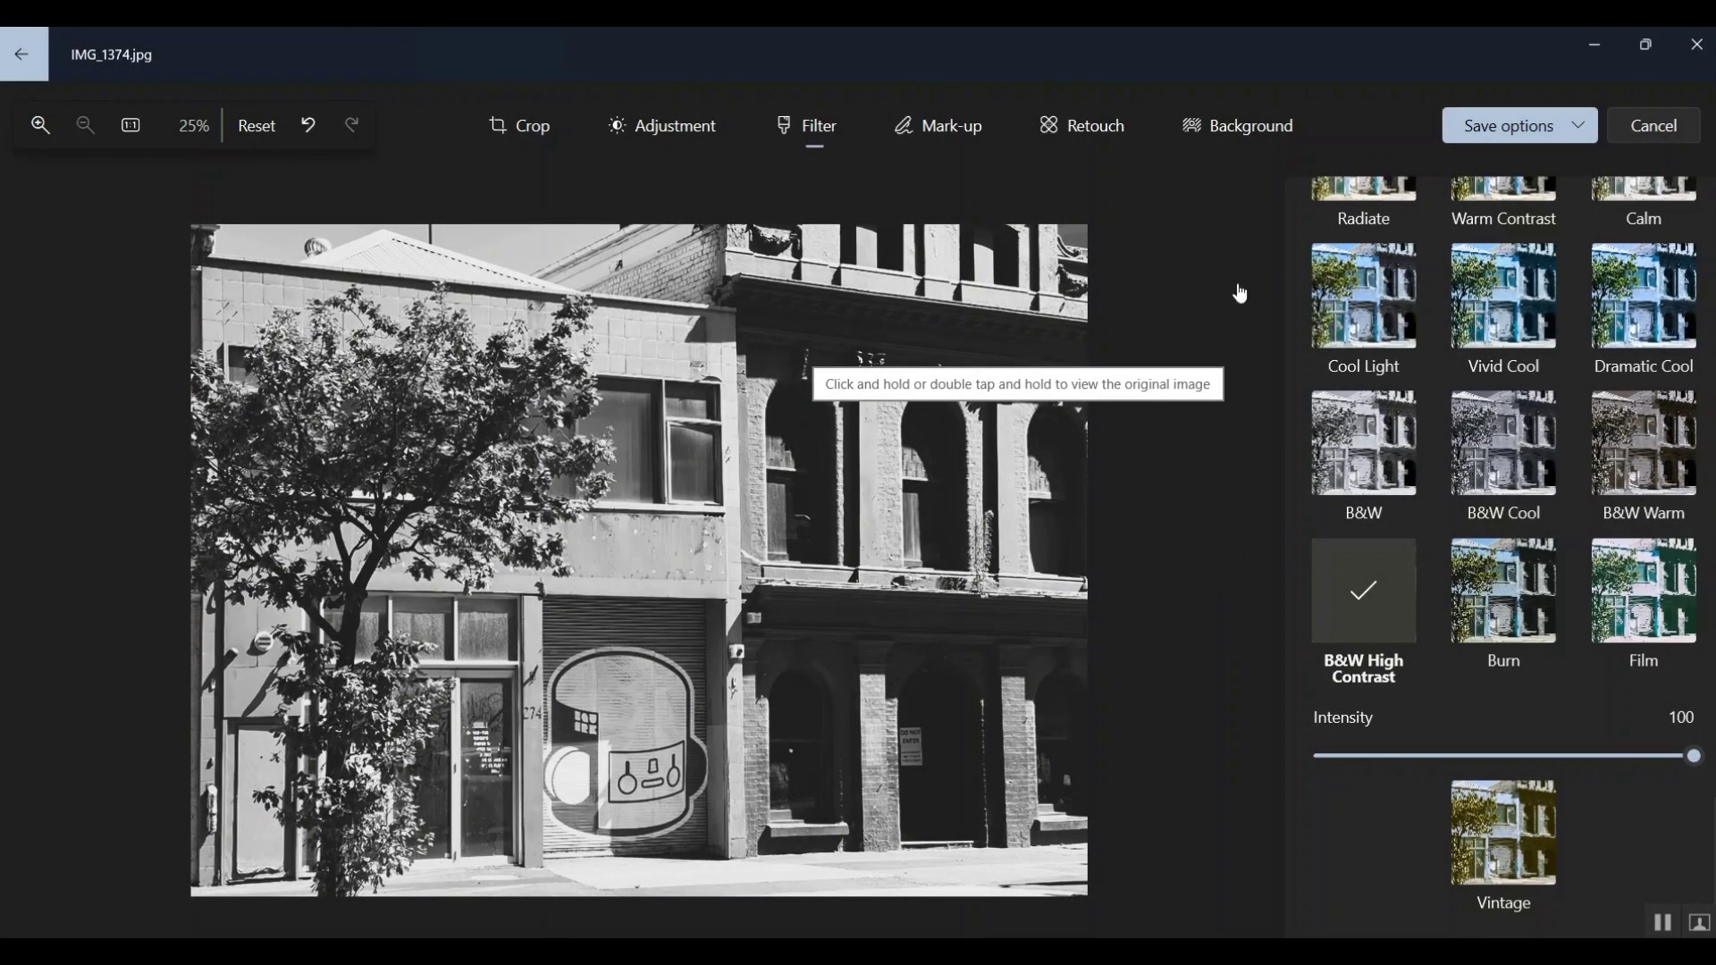
# Step: Save the high-contrast black-and-white version of IMG_1374.jpg as a copy
pyautogui.click(1580, 132)
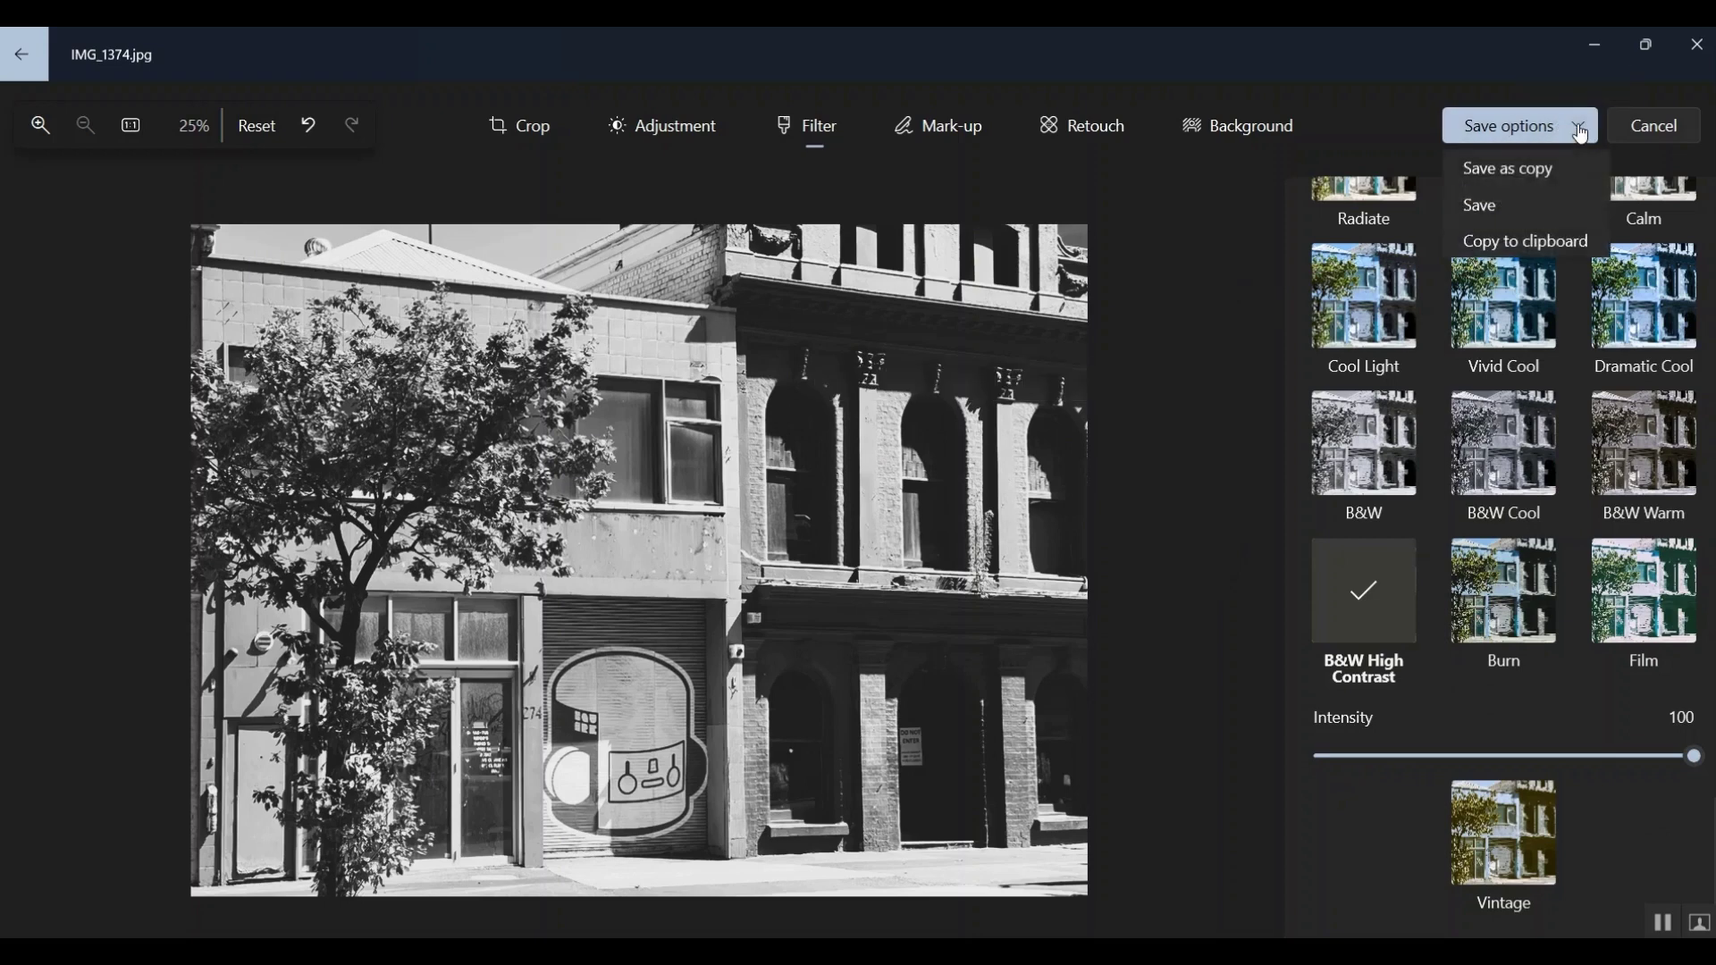
pyautogui.click(1527, 169)
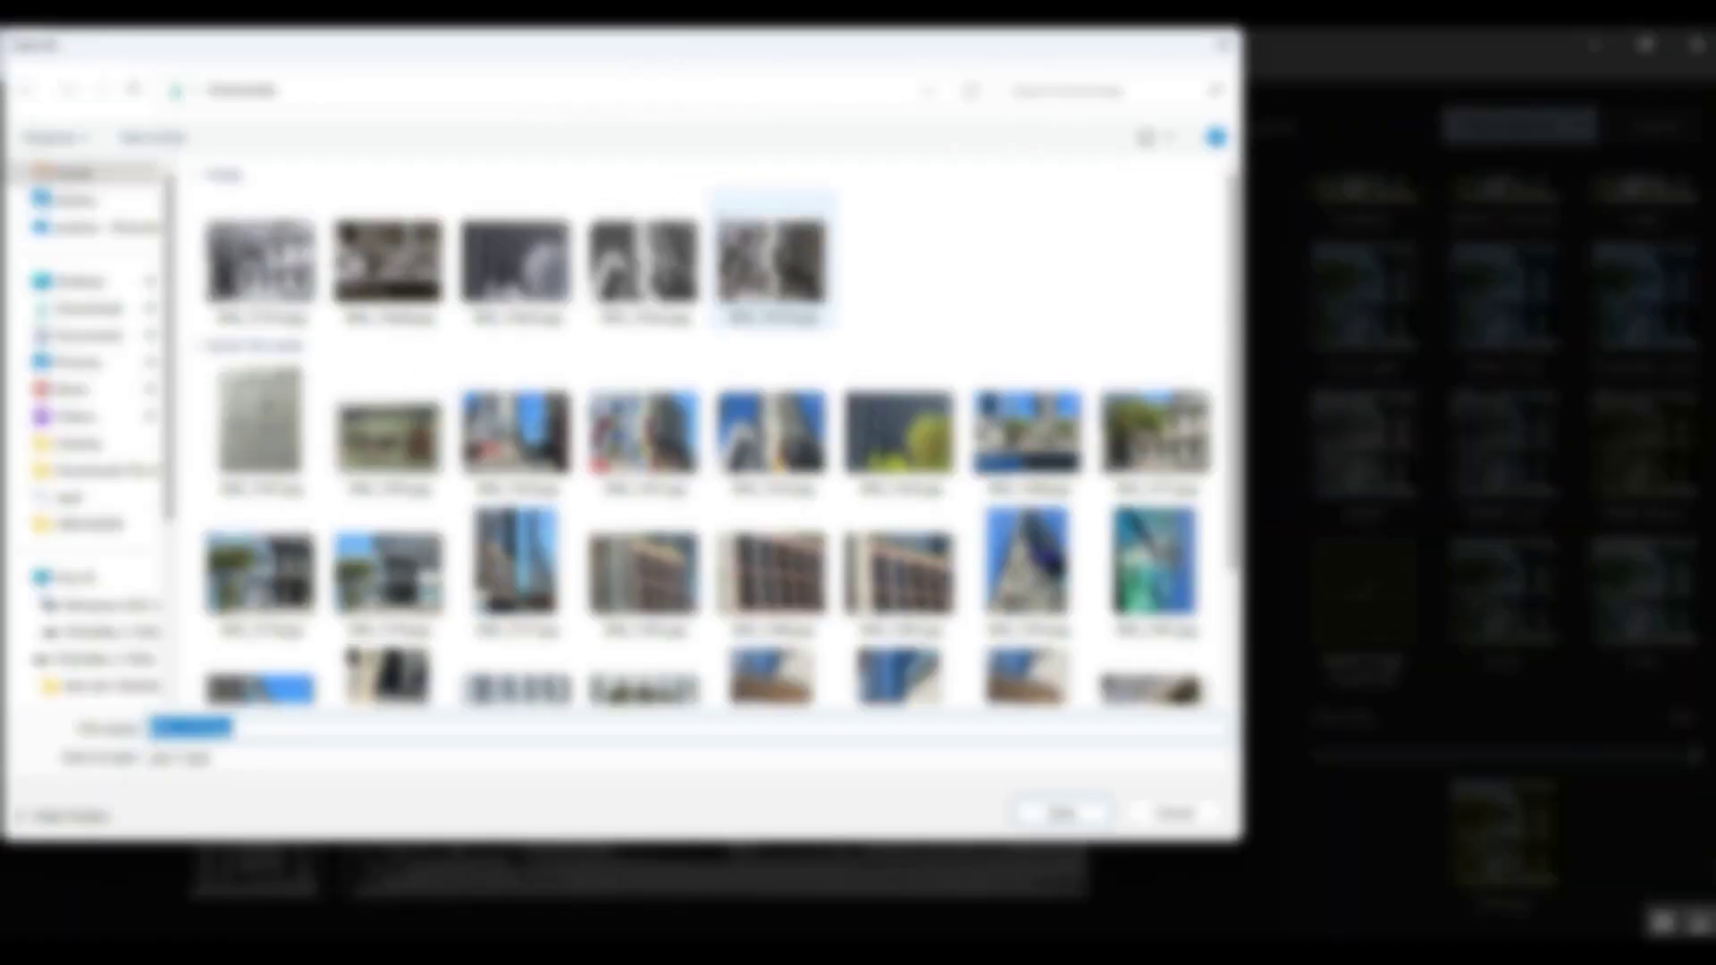
pyautogui.click(1085, 813)
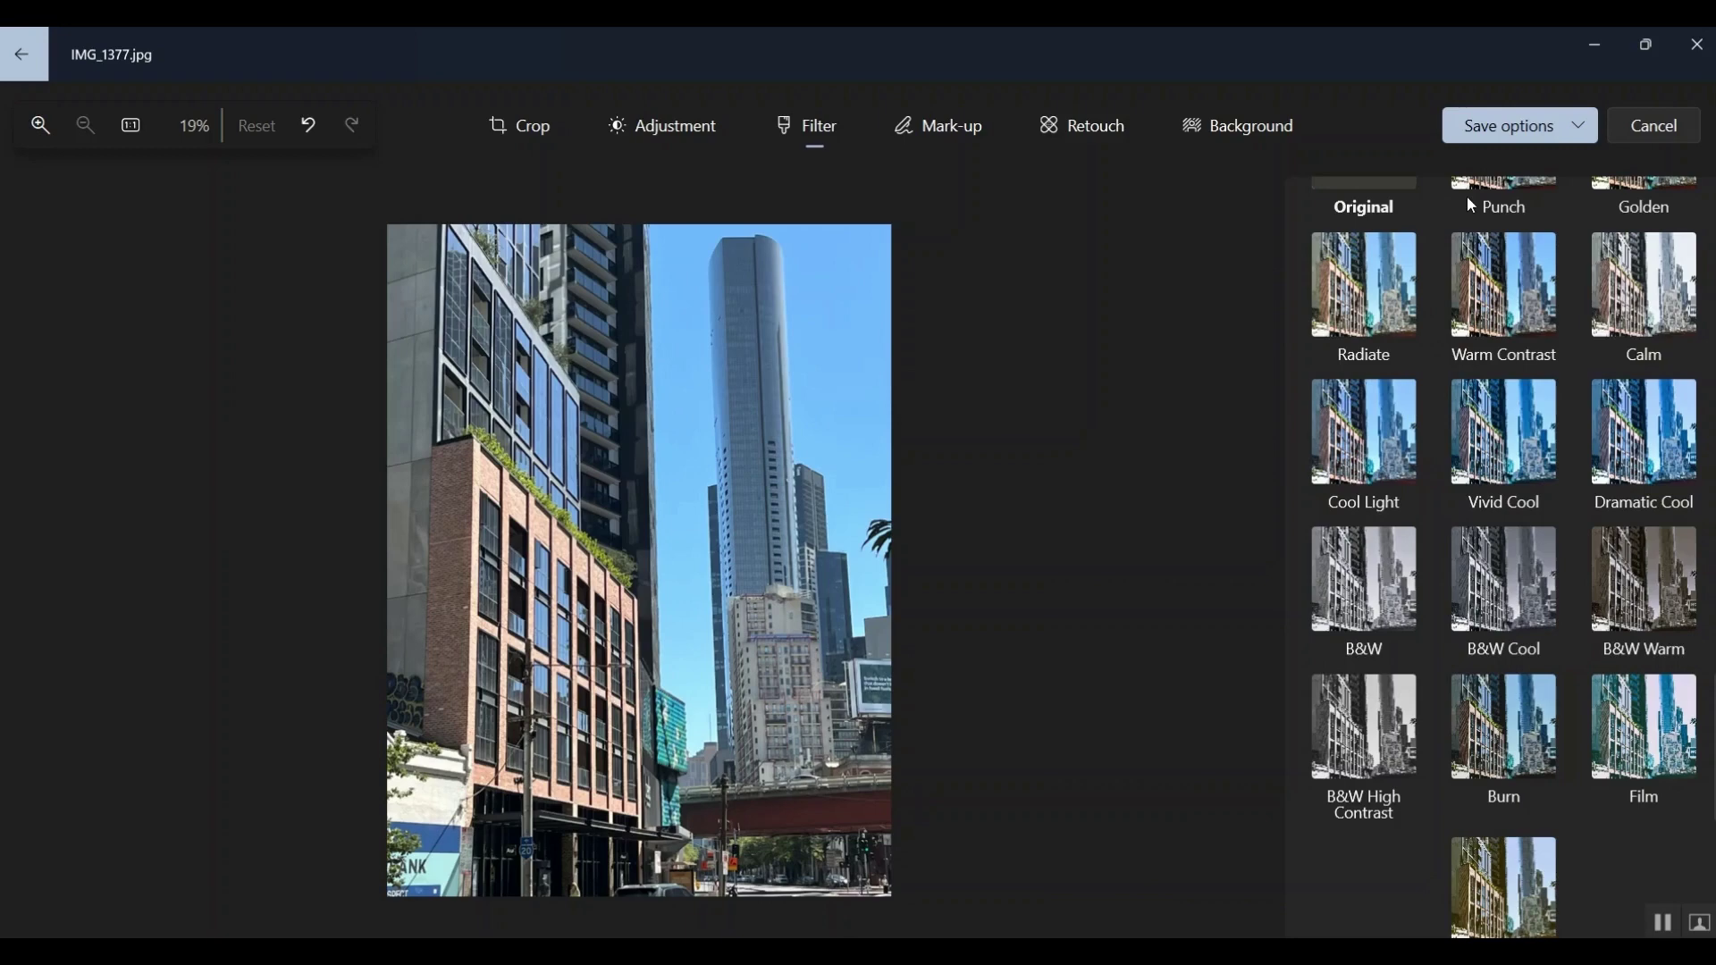
# Step: Compare the B&W, B&W Cool, B&W Warm and B&W High Contrast filters on IMG_1377.jpg and choose B&W
pyautogui.click(1350, 568)
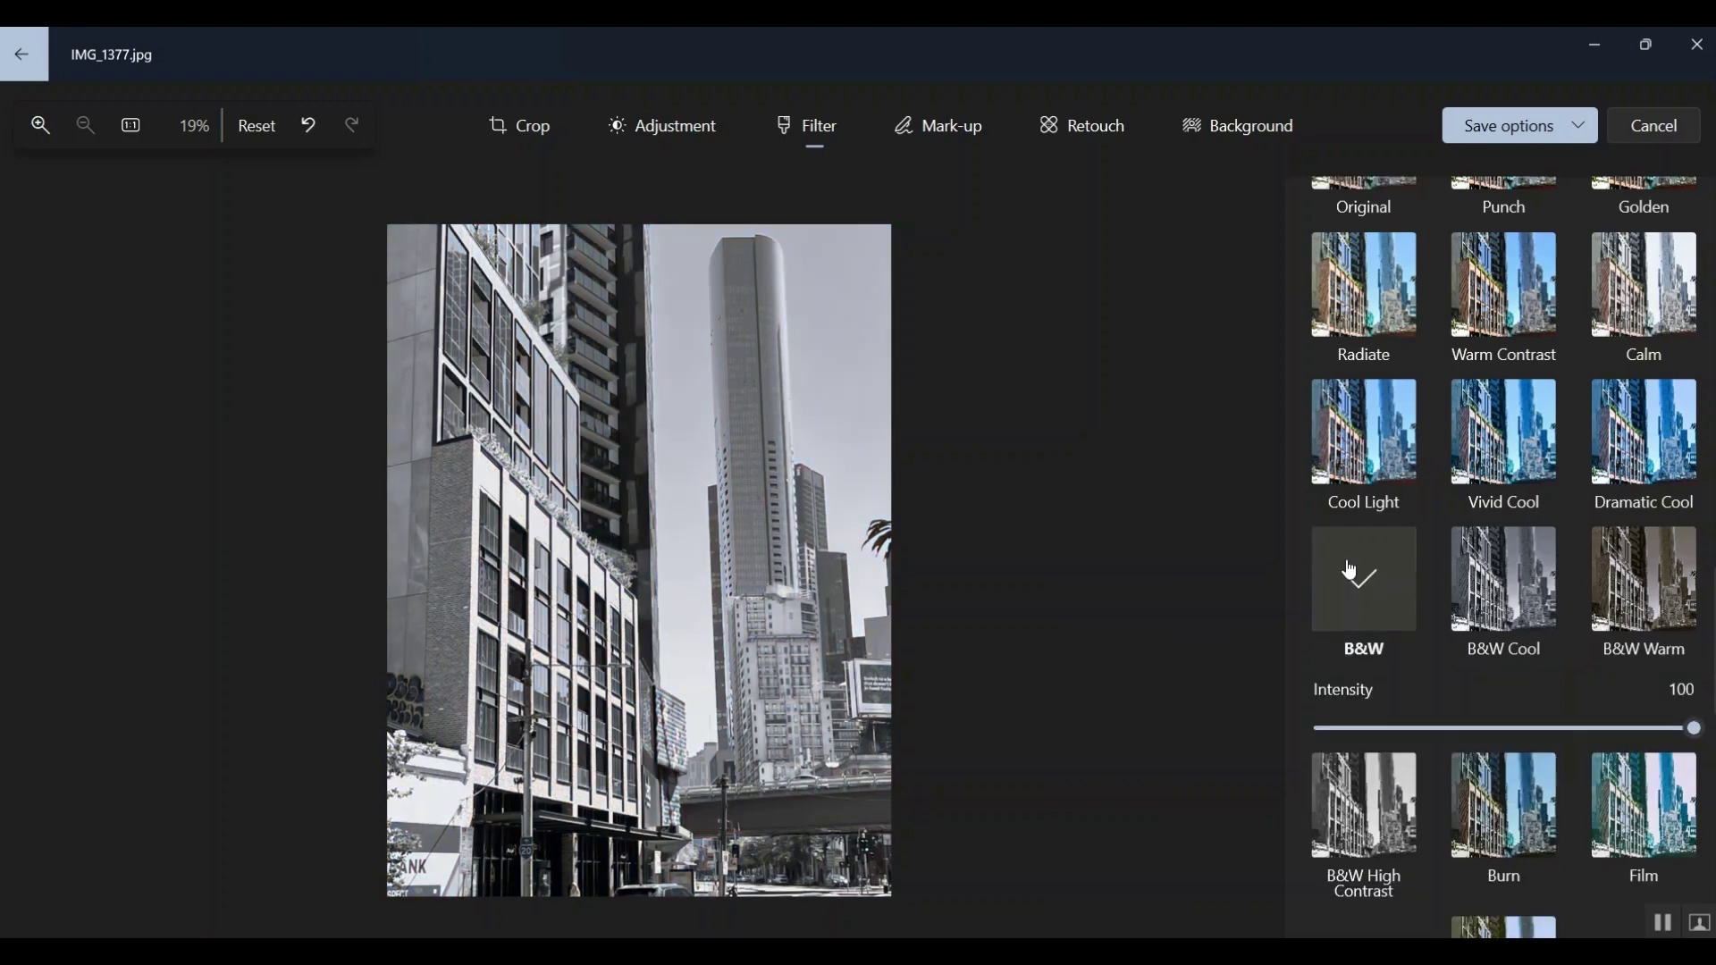
pyautogui.click(1526, 588)
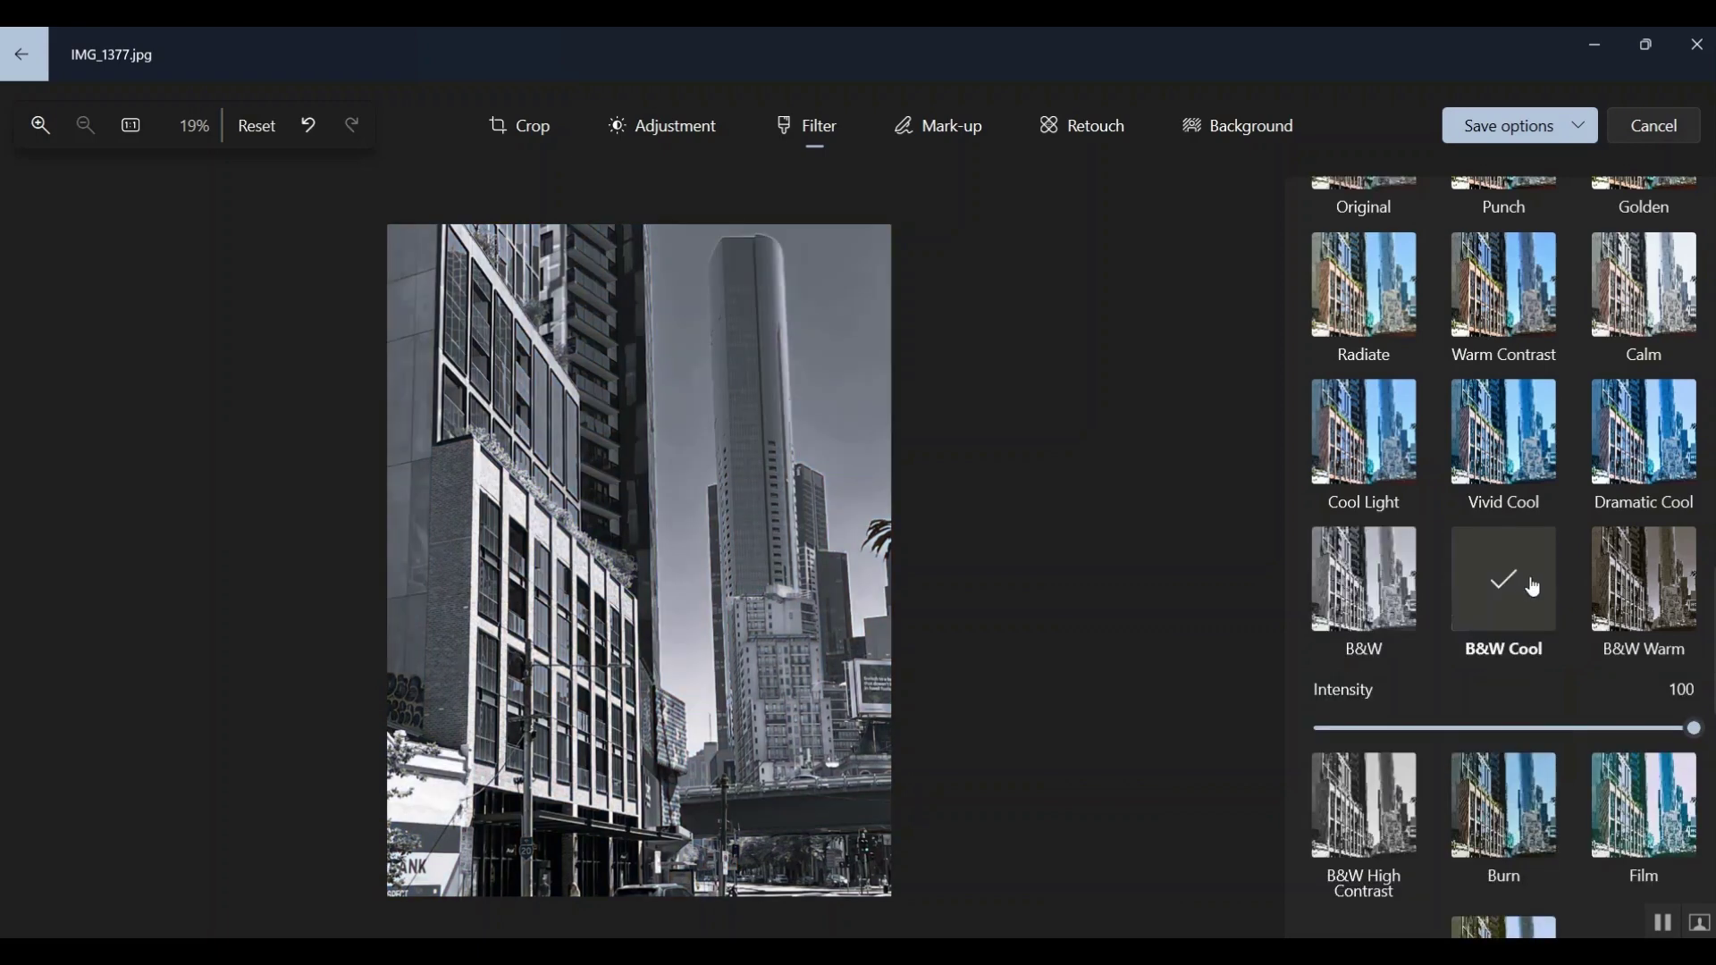
pyautogui.click(1400, 596)
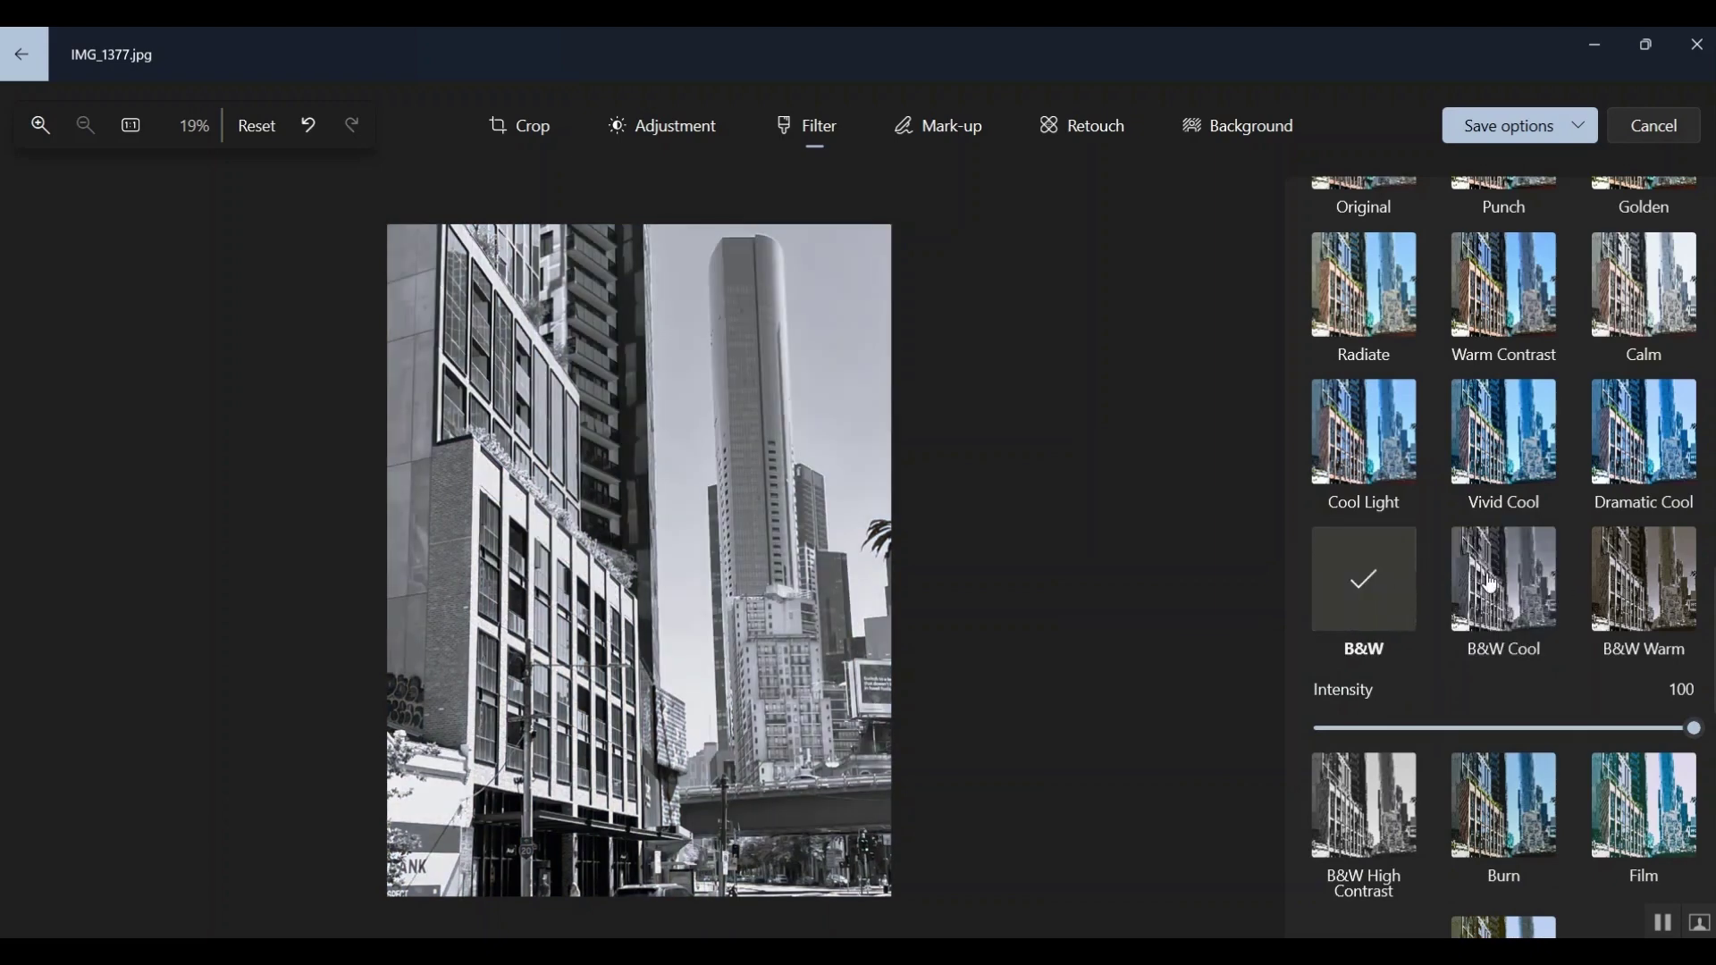
pyautogui.click(1490, 586)
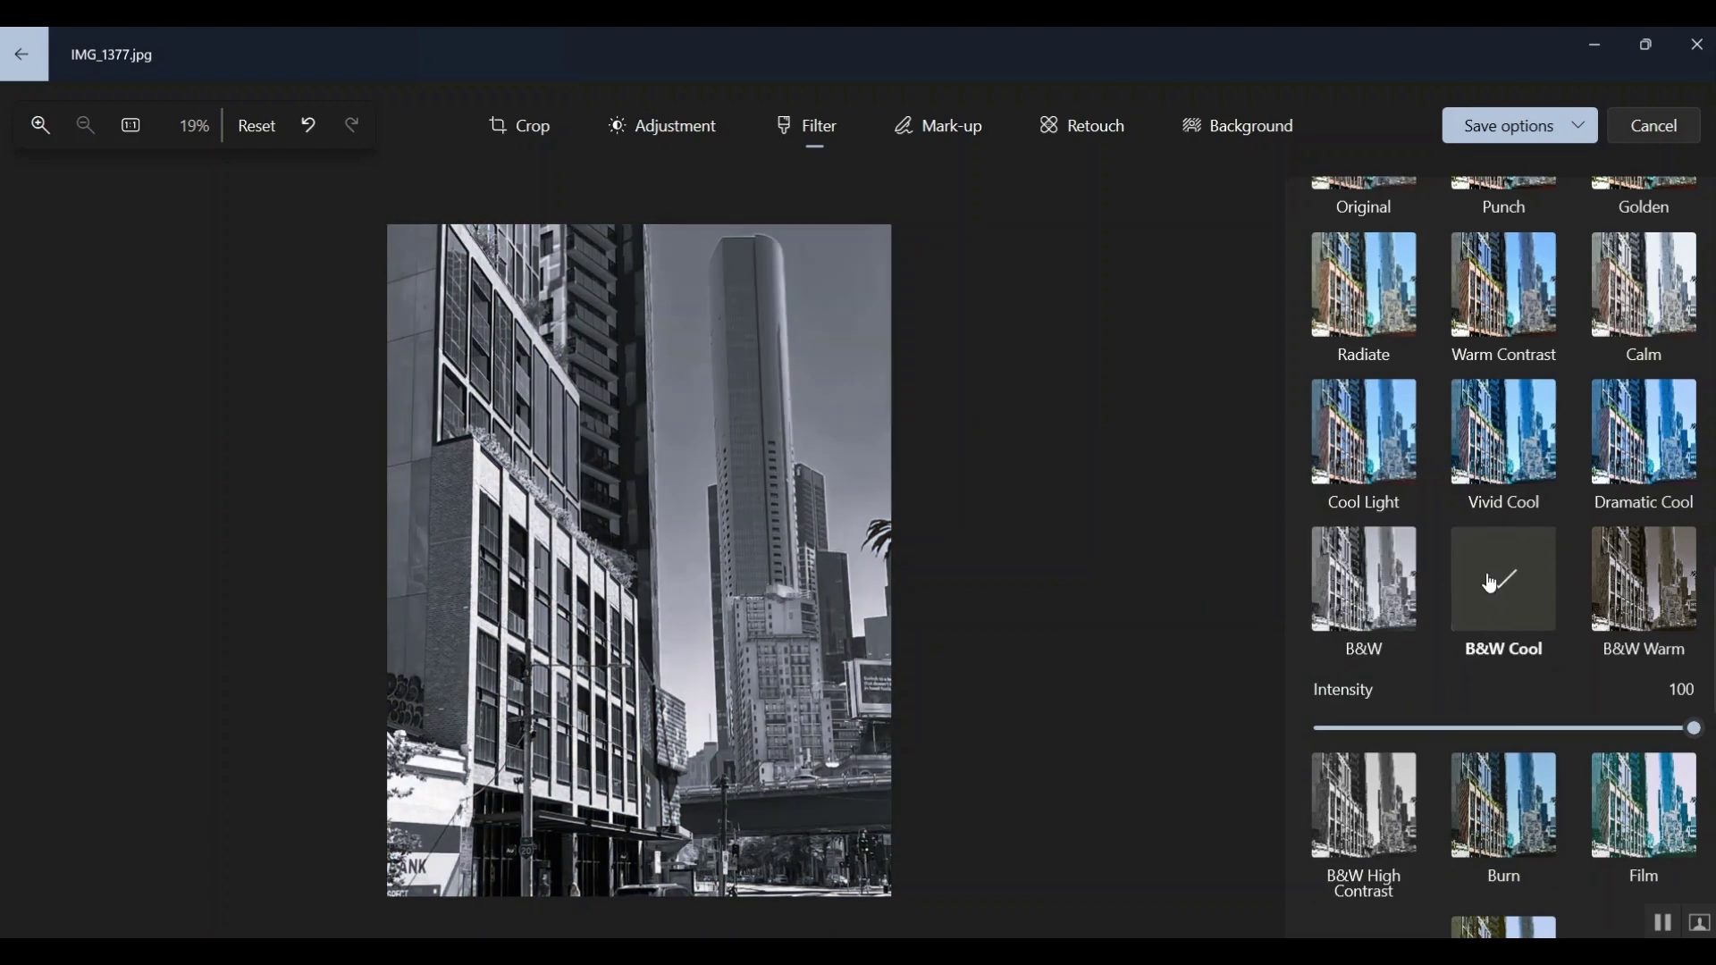
pyautogui.click(1632, 569)
pyautogui.scroll(-1, 1421, 677)
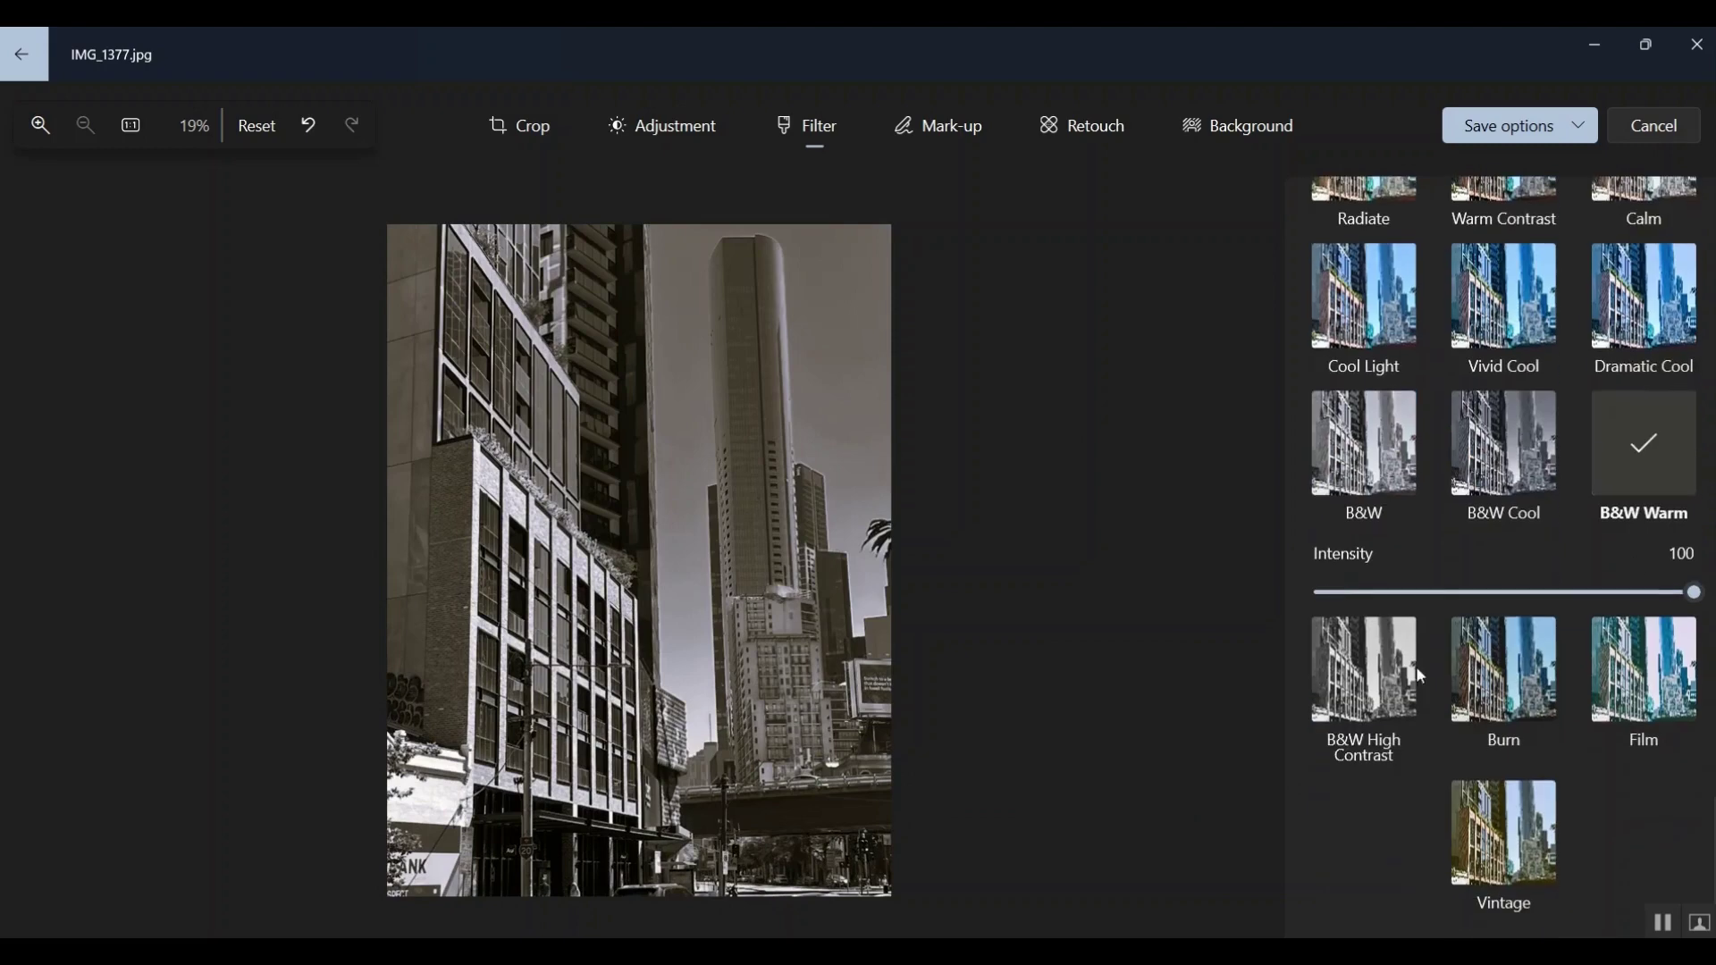
pyautogui.click(1336, 686)
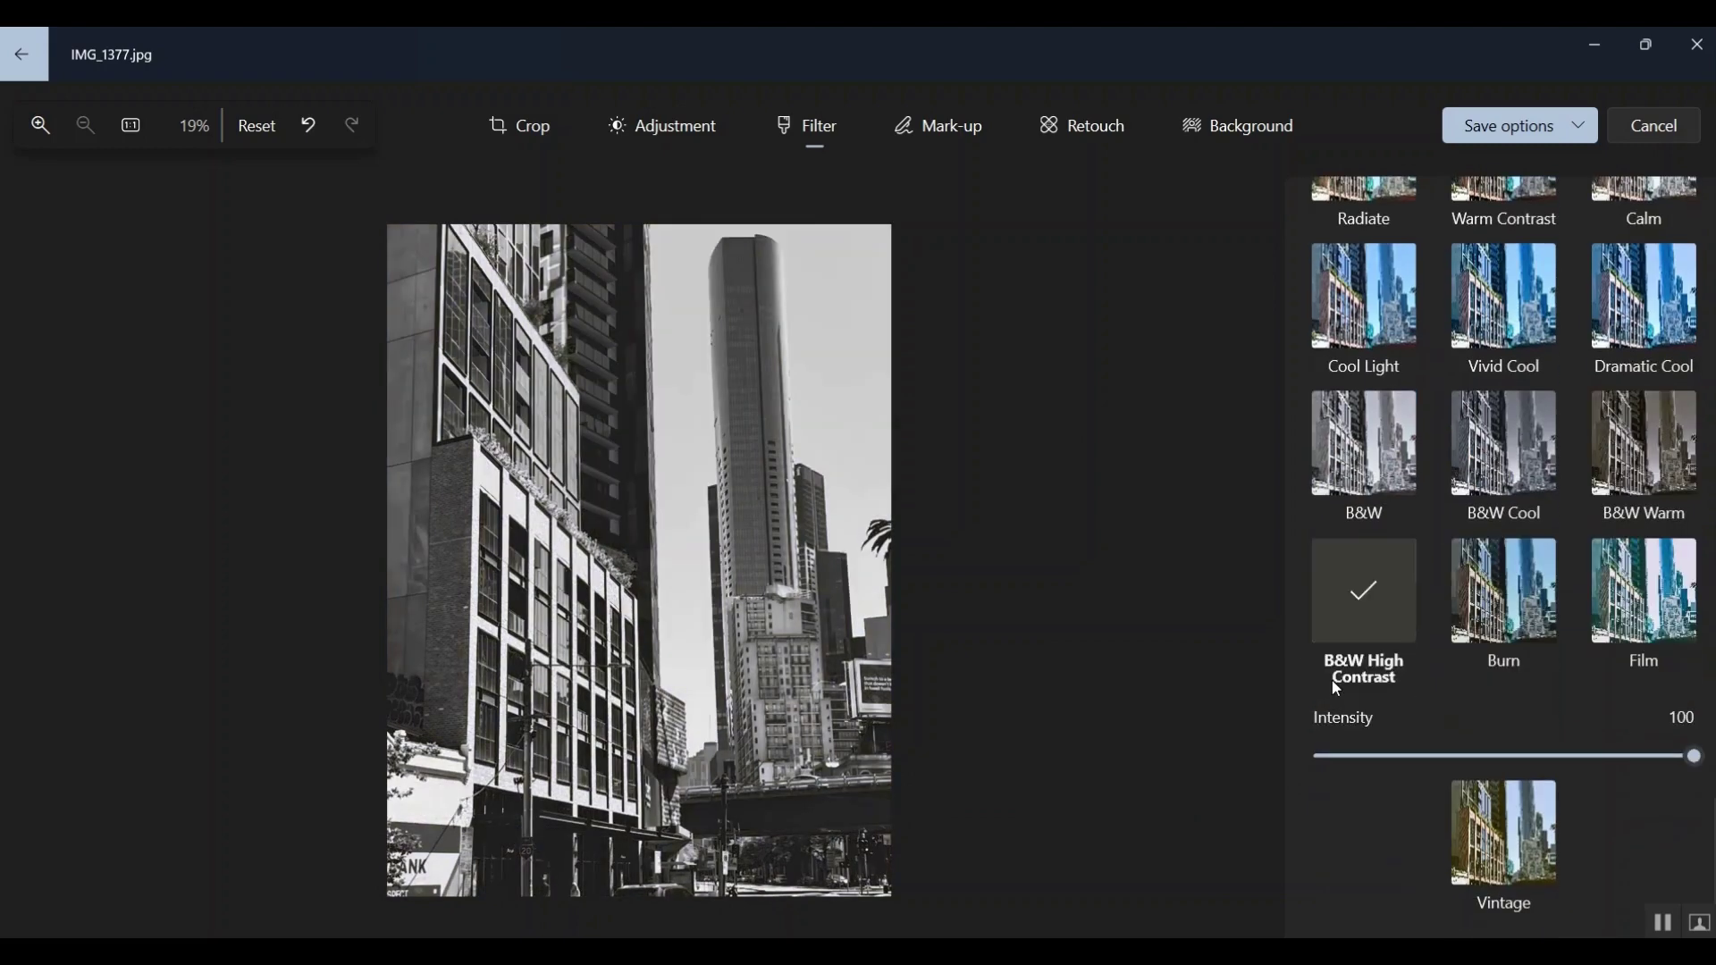
pyautogui.click(1384, 471)
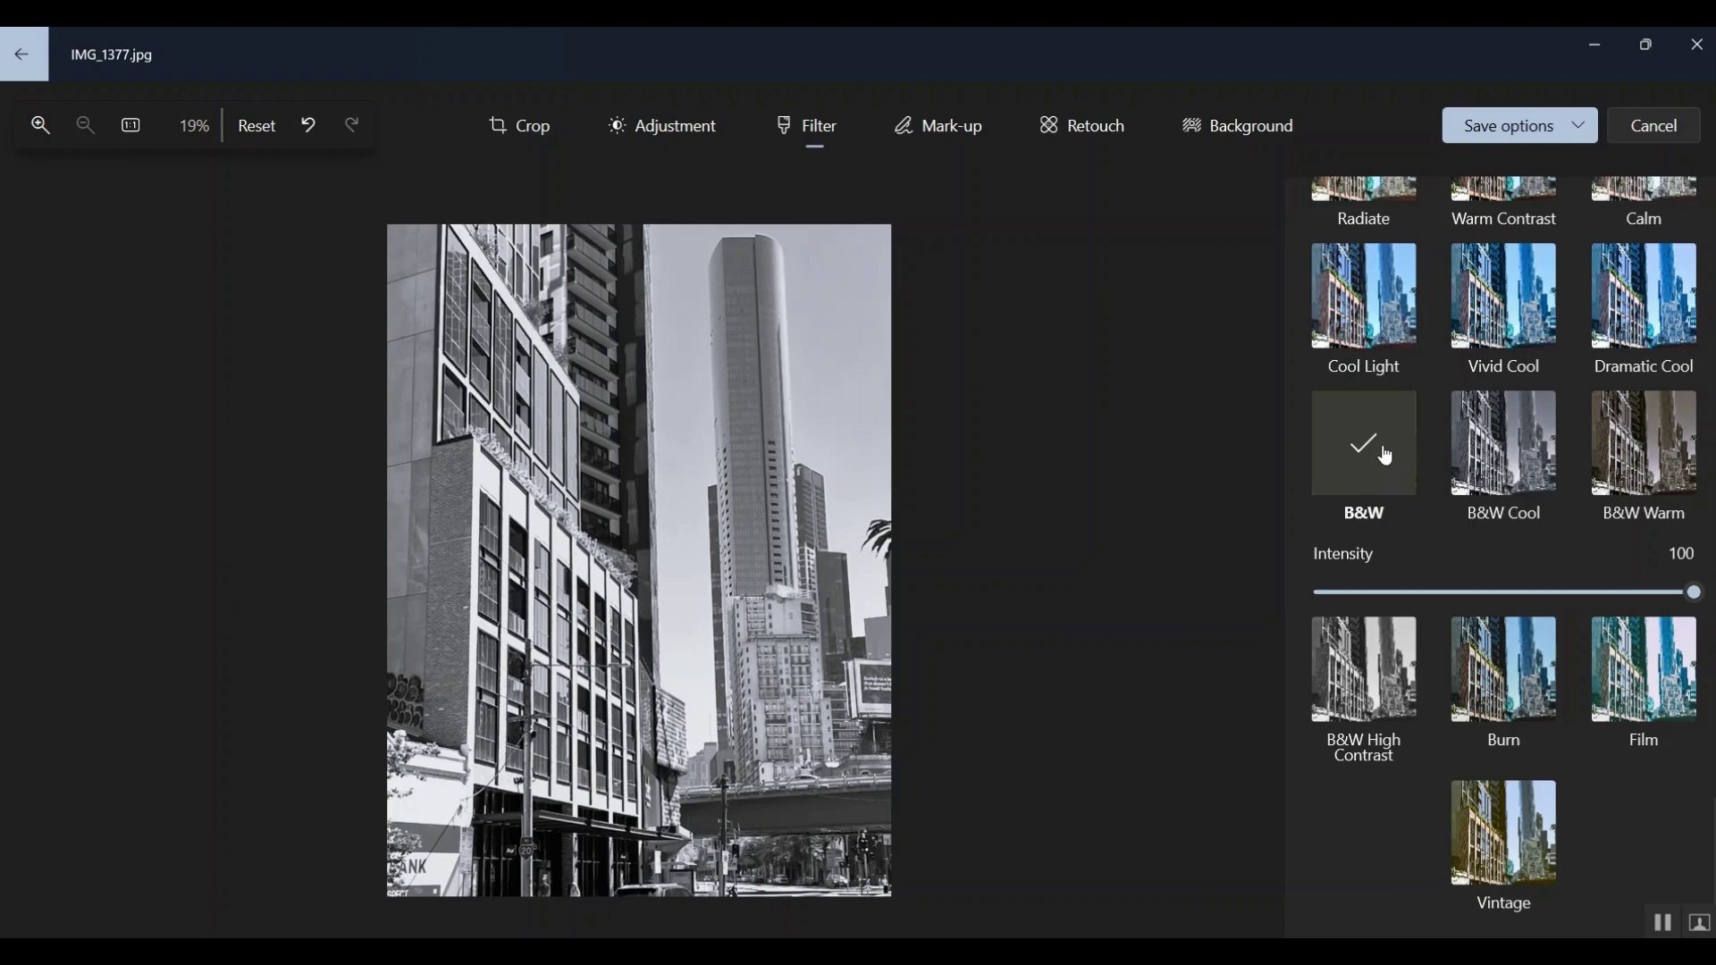
# Step: Save the black-and-white version of IMG_1377.jpg as a copy
pyautogui.click(1510, 126)
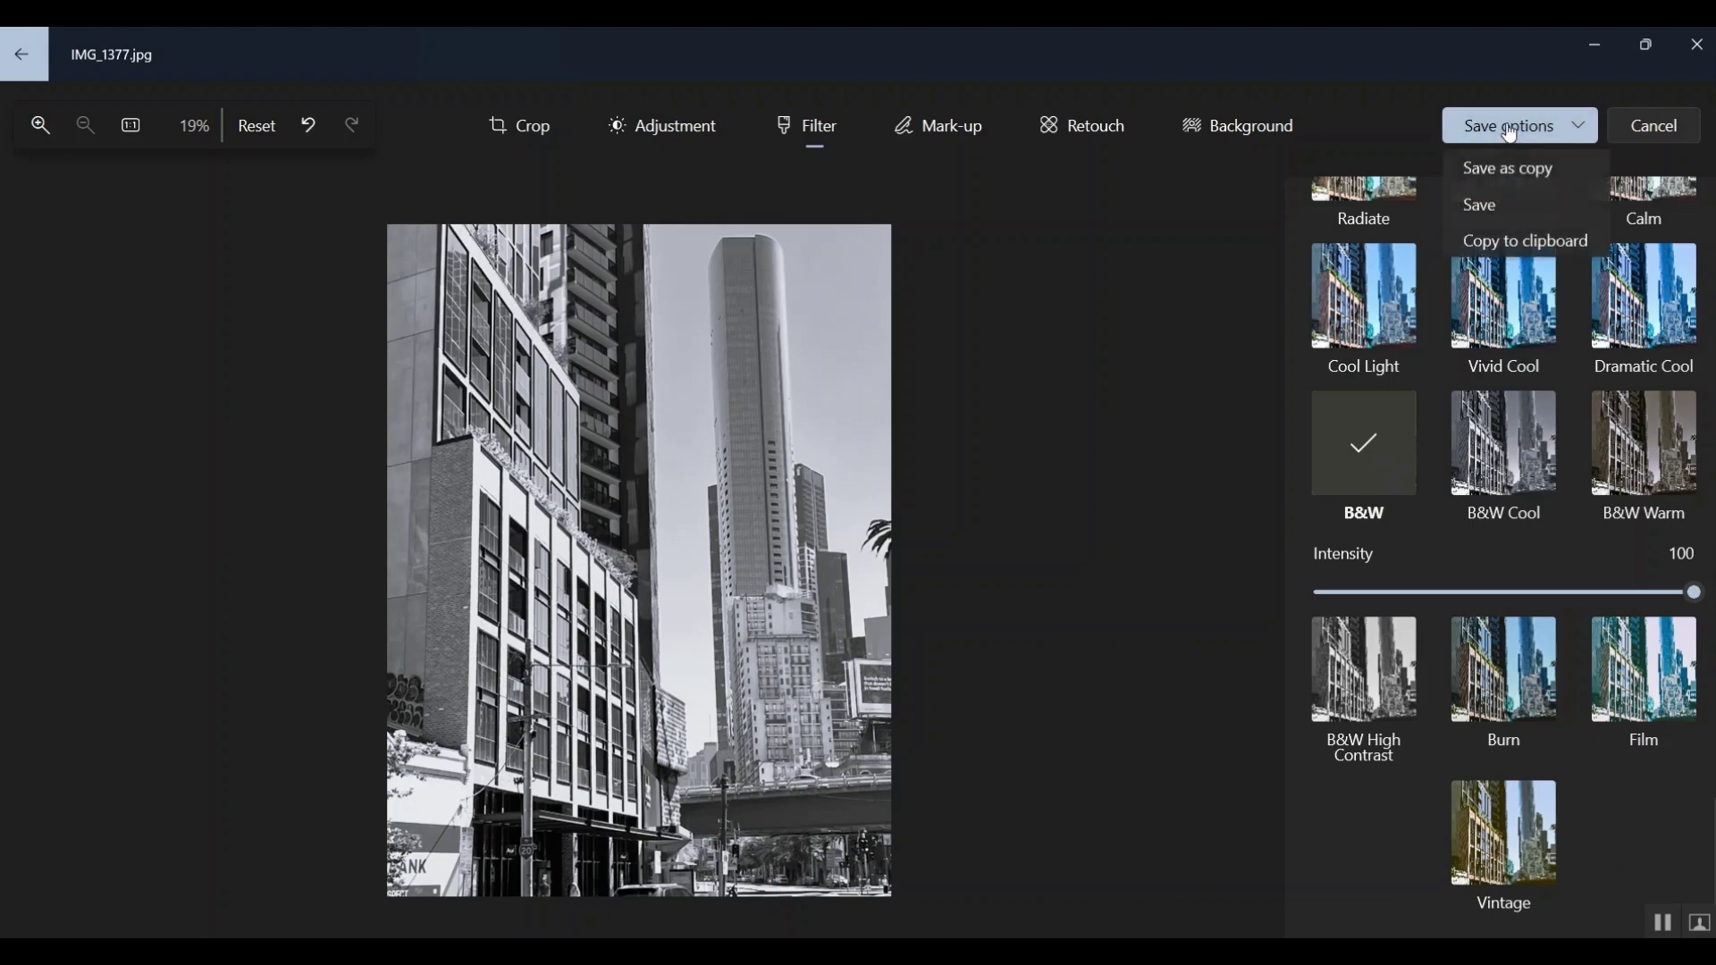
pyautogui.click(1522, 175)
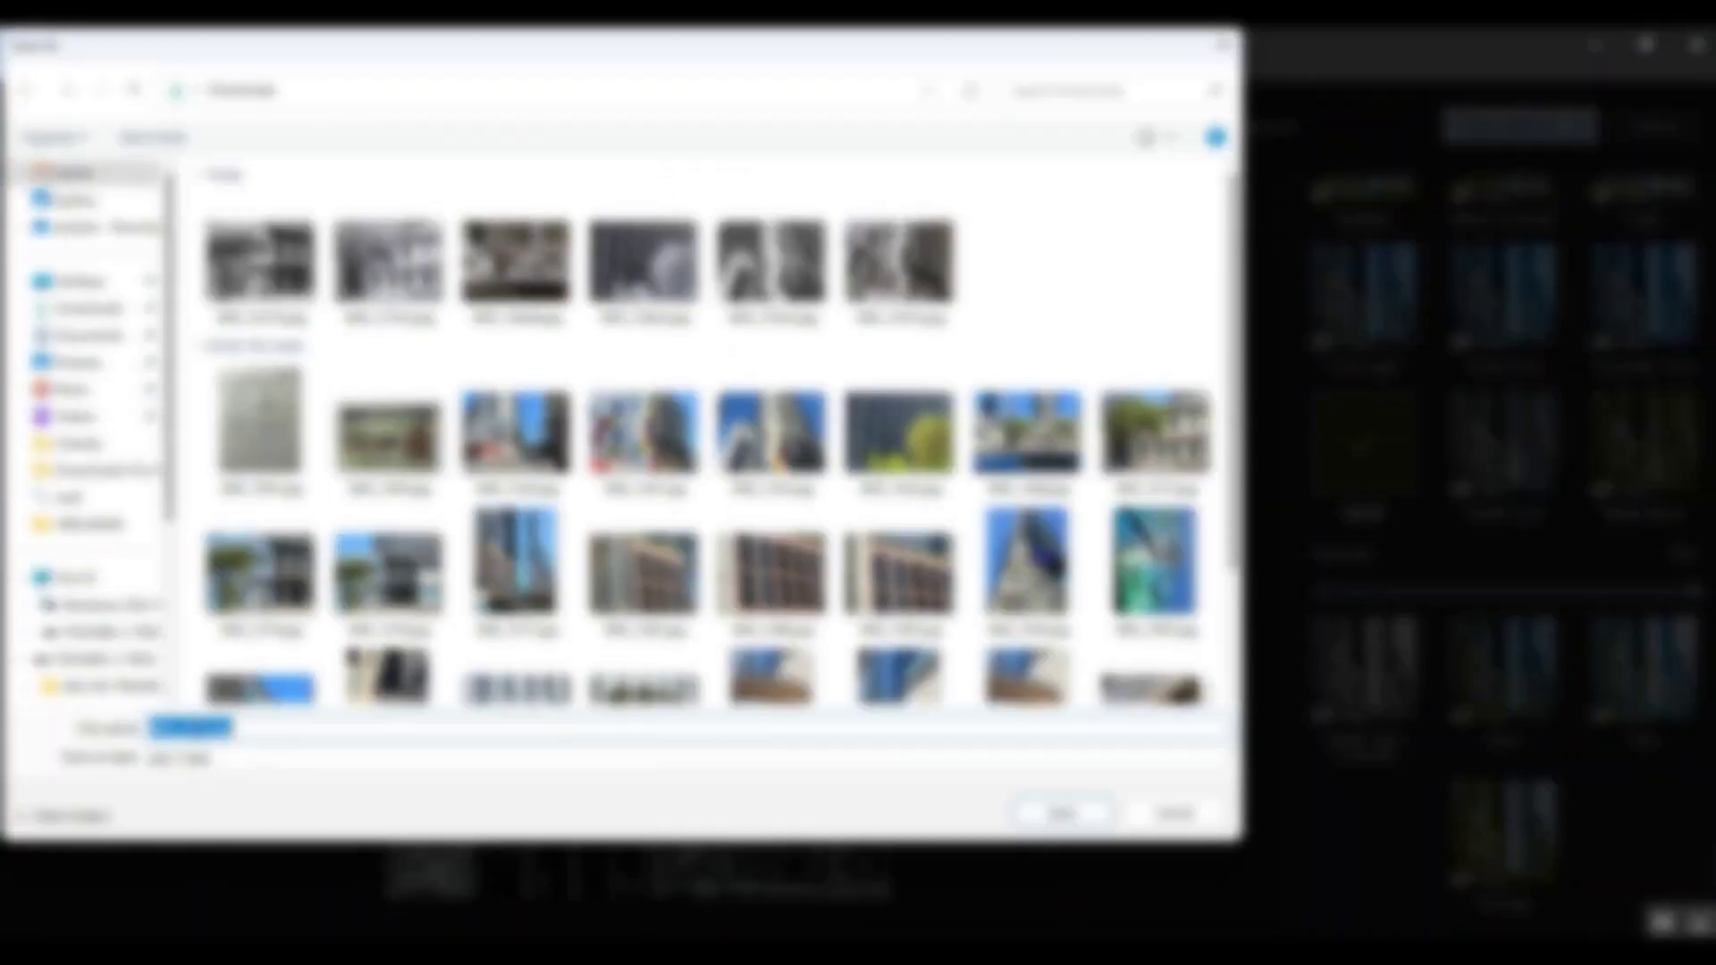
pyautogui.click(201, 729)
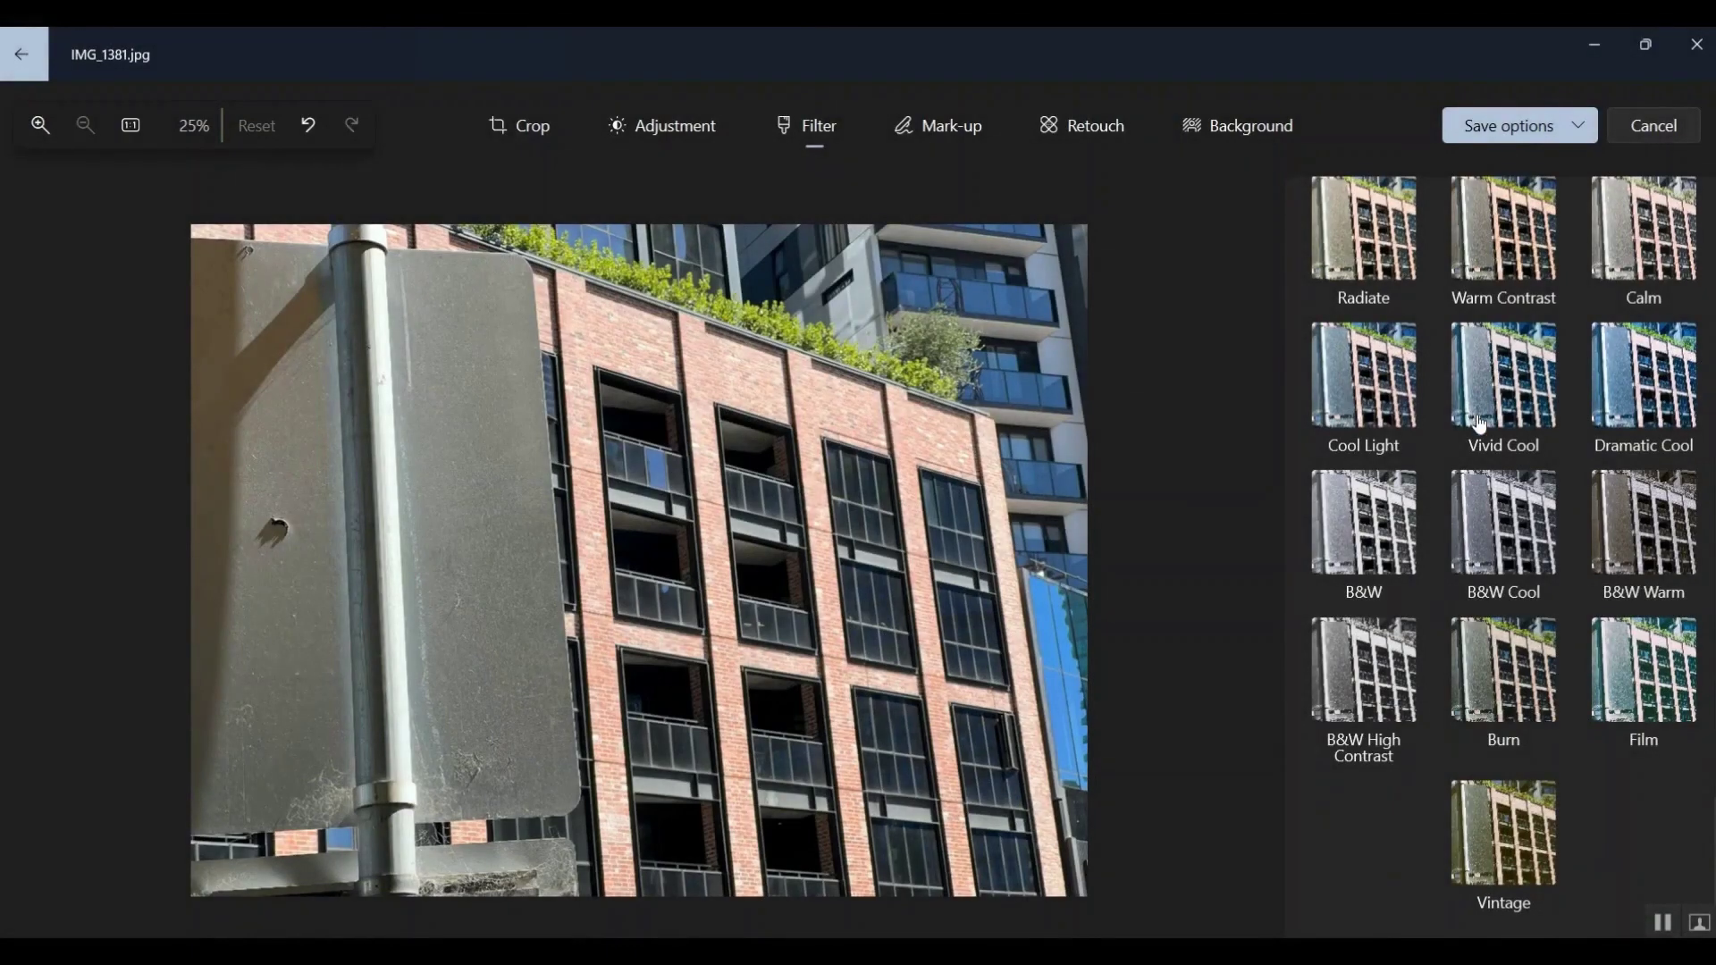
# Step: Compare the B&W, B&W Cool, B&W Warm and B&W High Contrast filters on IMG_1381.jpg and choose B&W Cool
pyautogui.click(1374, 501)
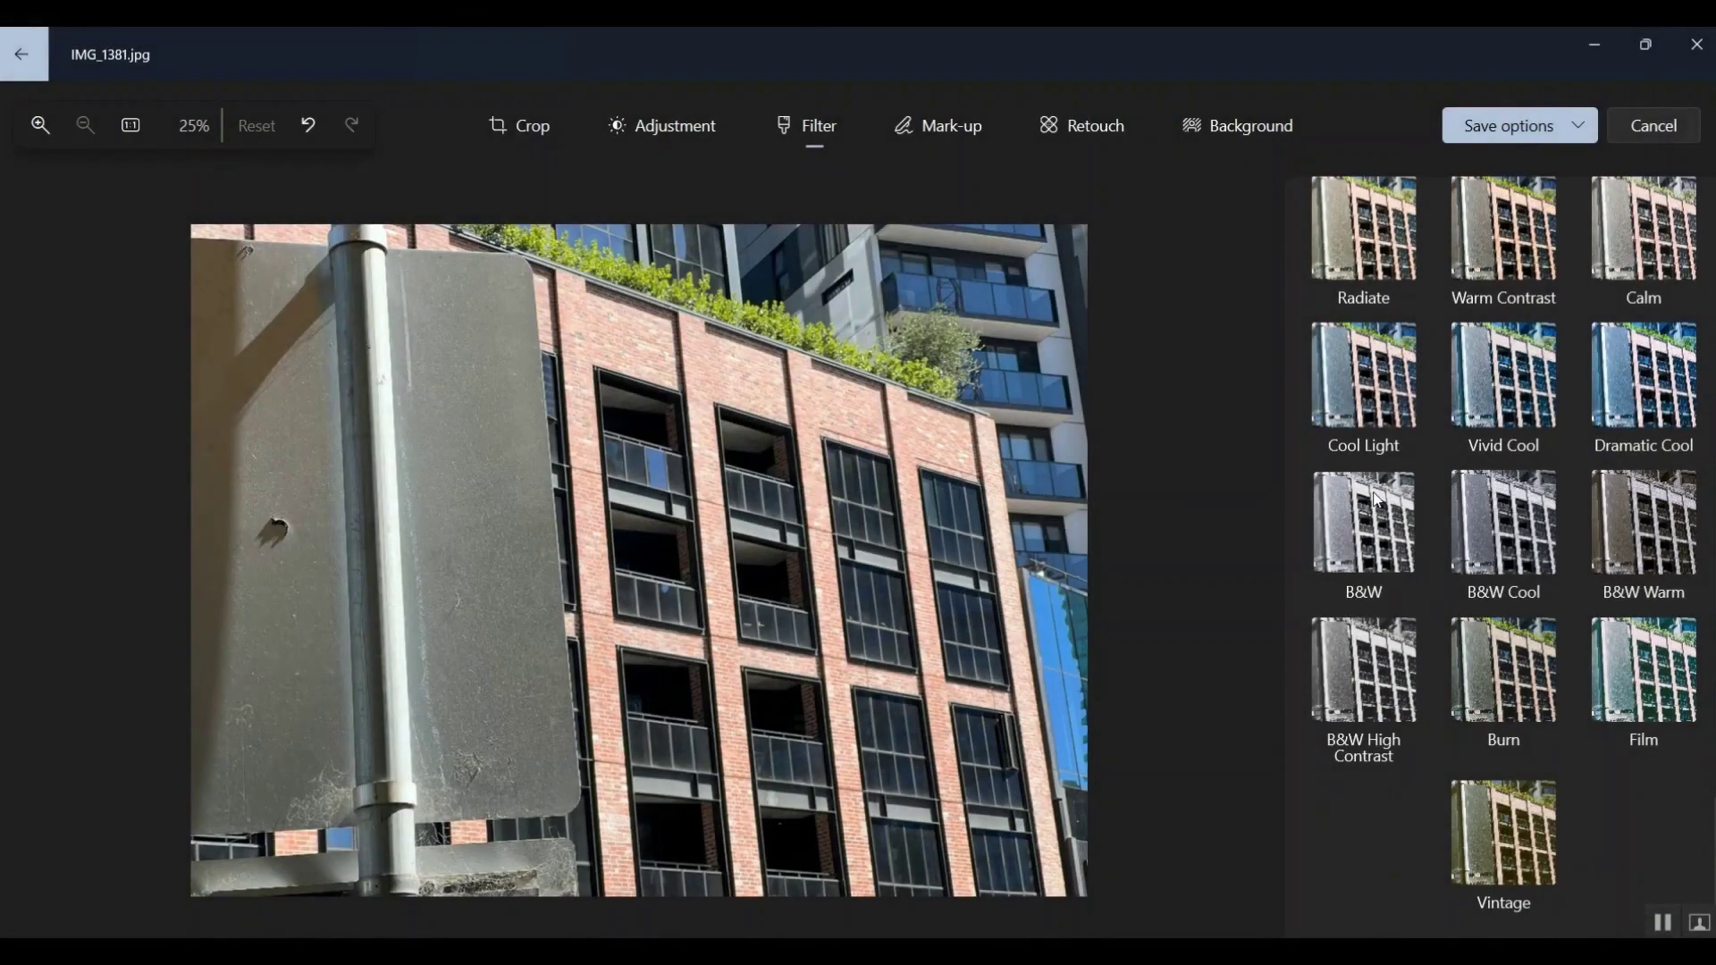
pyautogui.click(1508, 537)
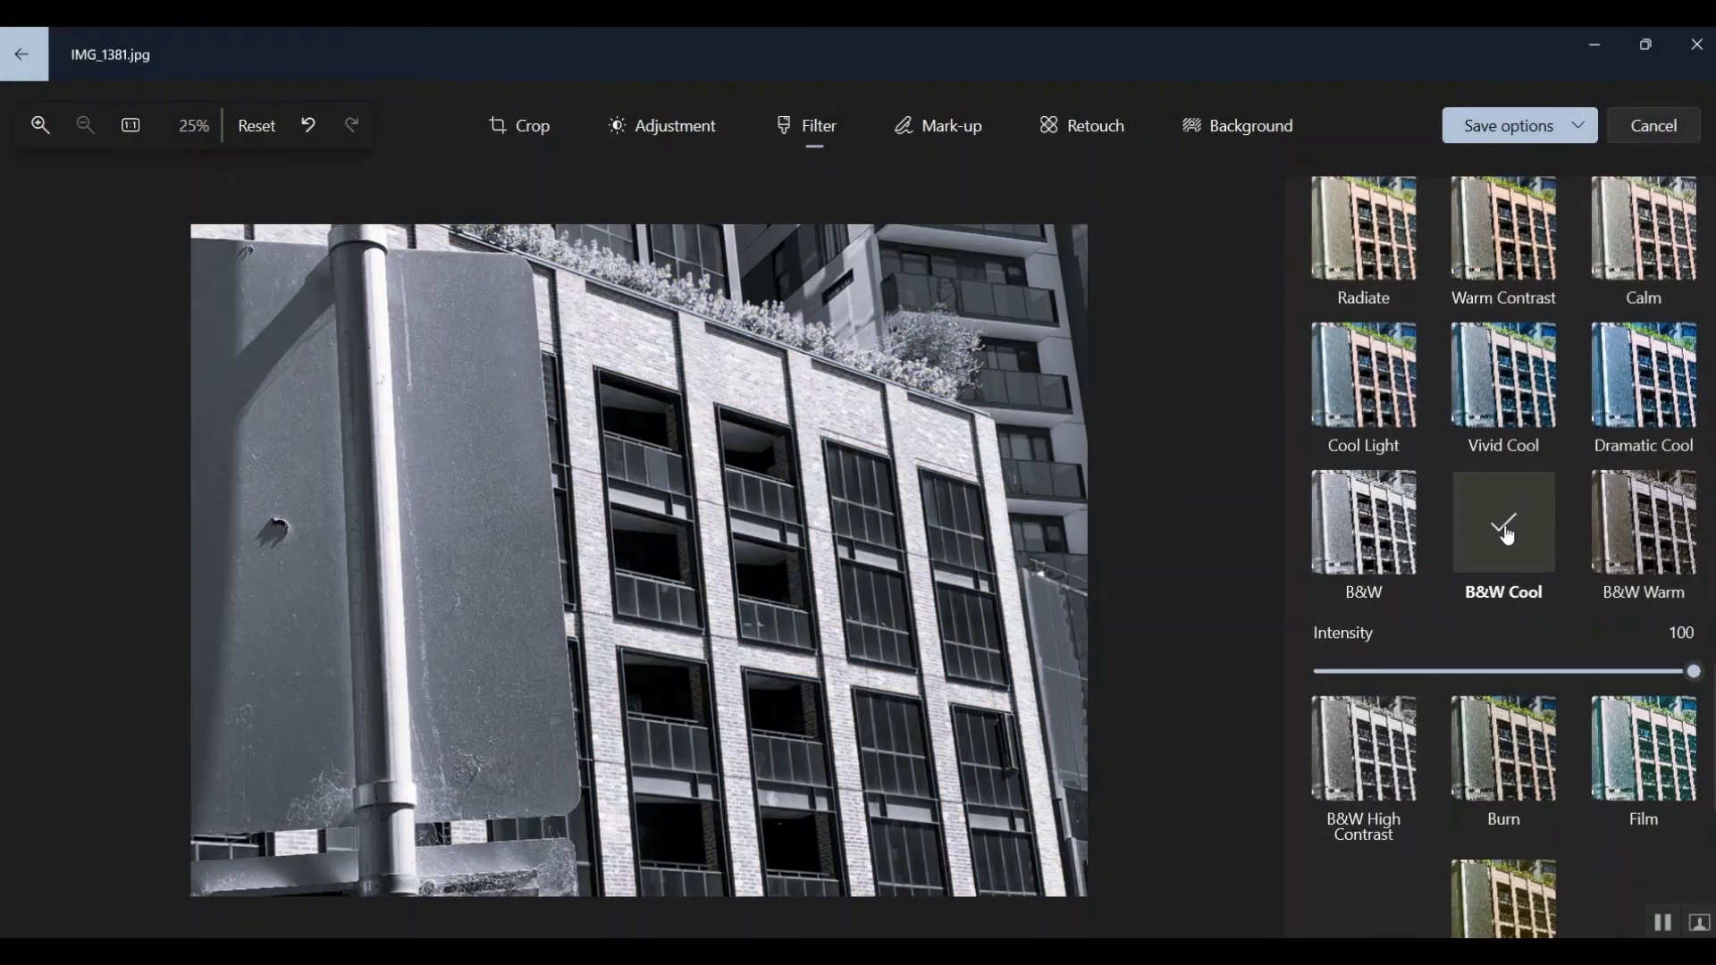
pyautogui.click(1642, 518)
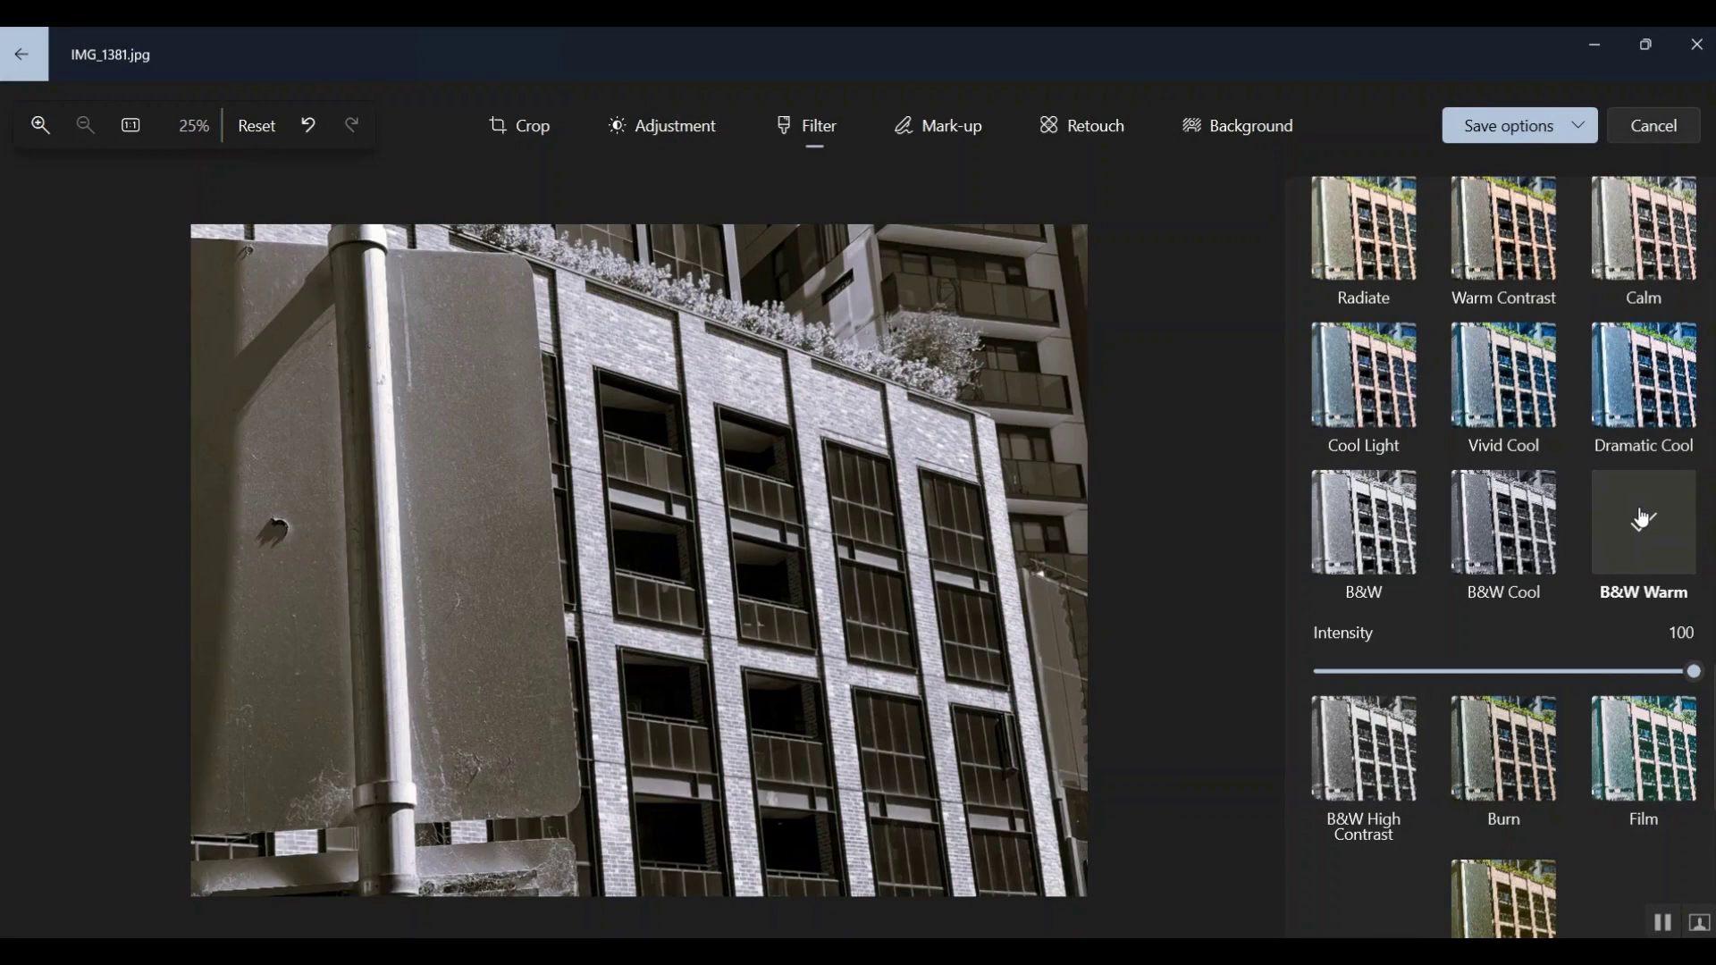
pyautogui.click(1393, 747)
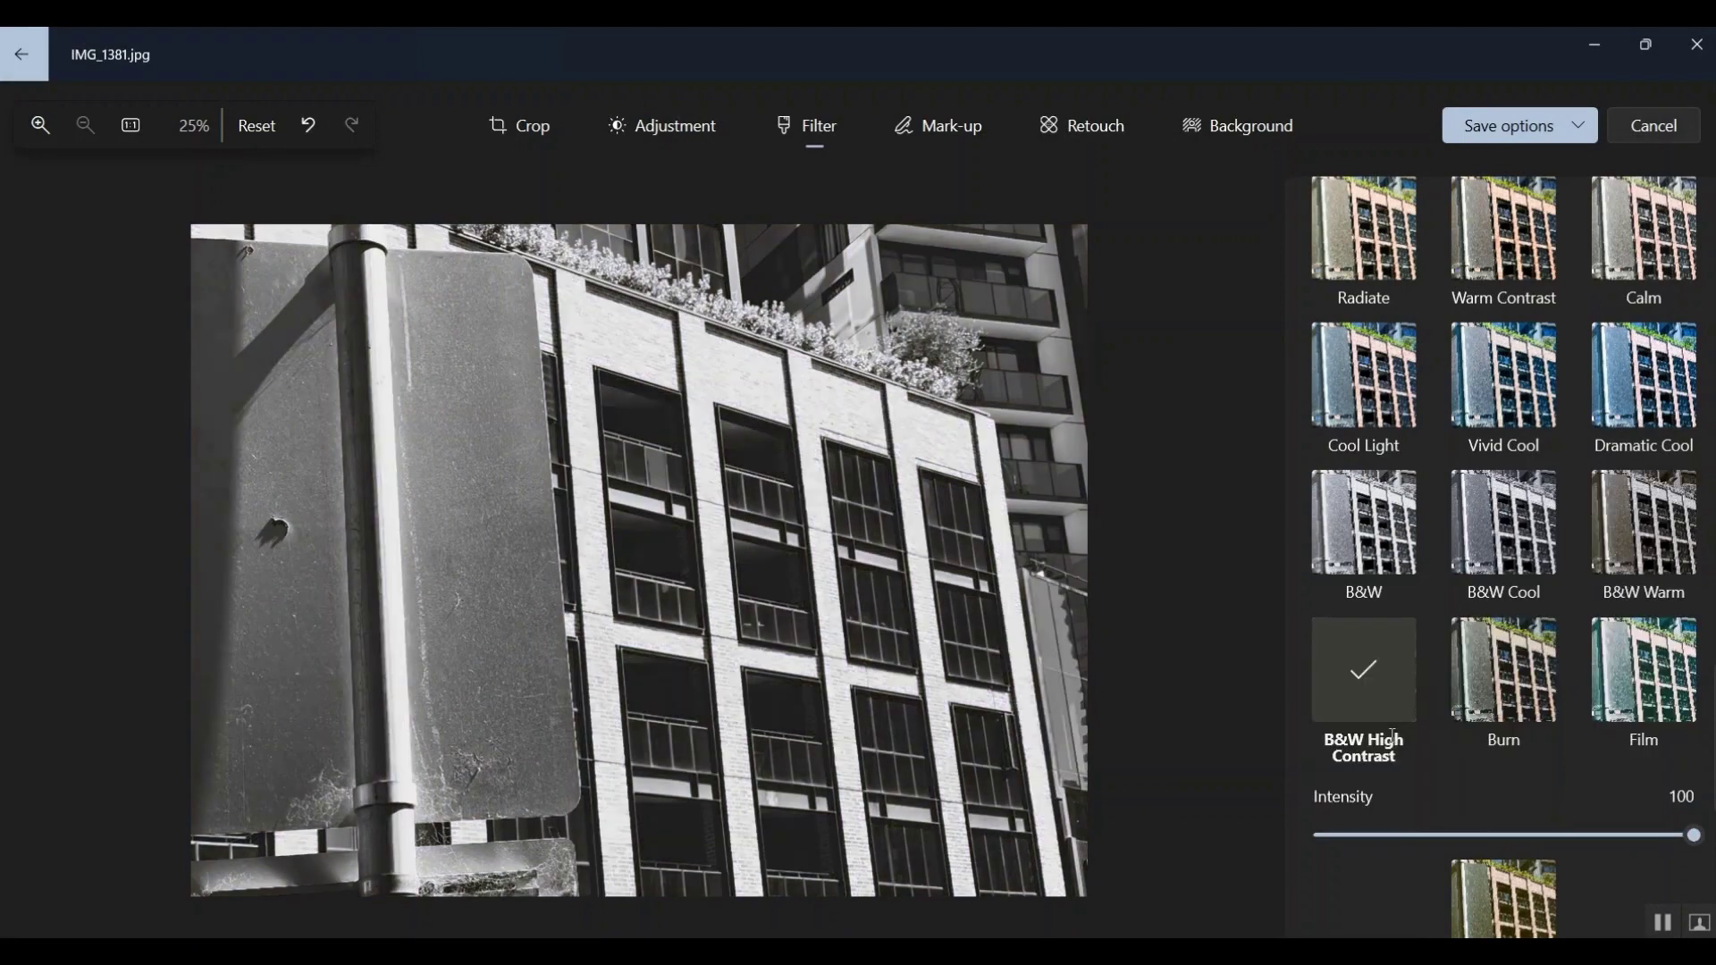
pyautogui.click(1660, 529)
pyautogui.click(1504, 542)
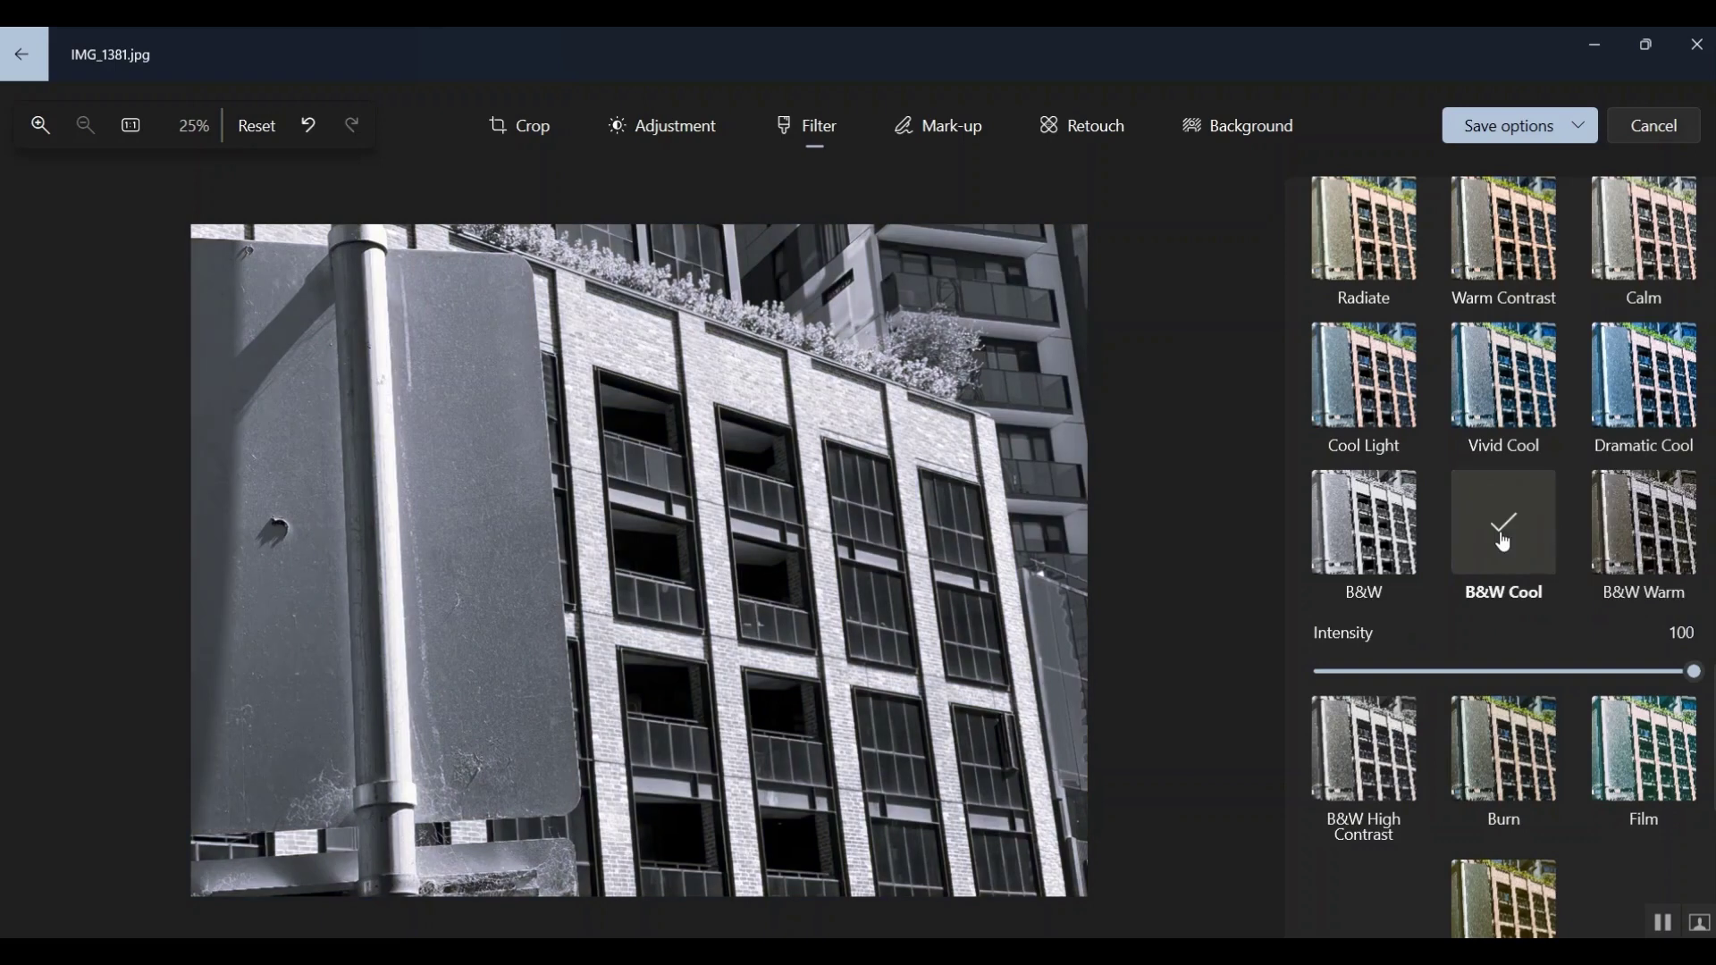
pyautogui.click(1643, 521)
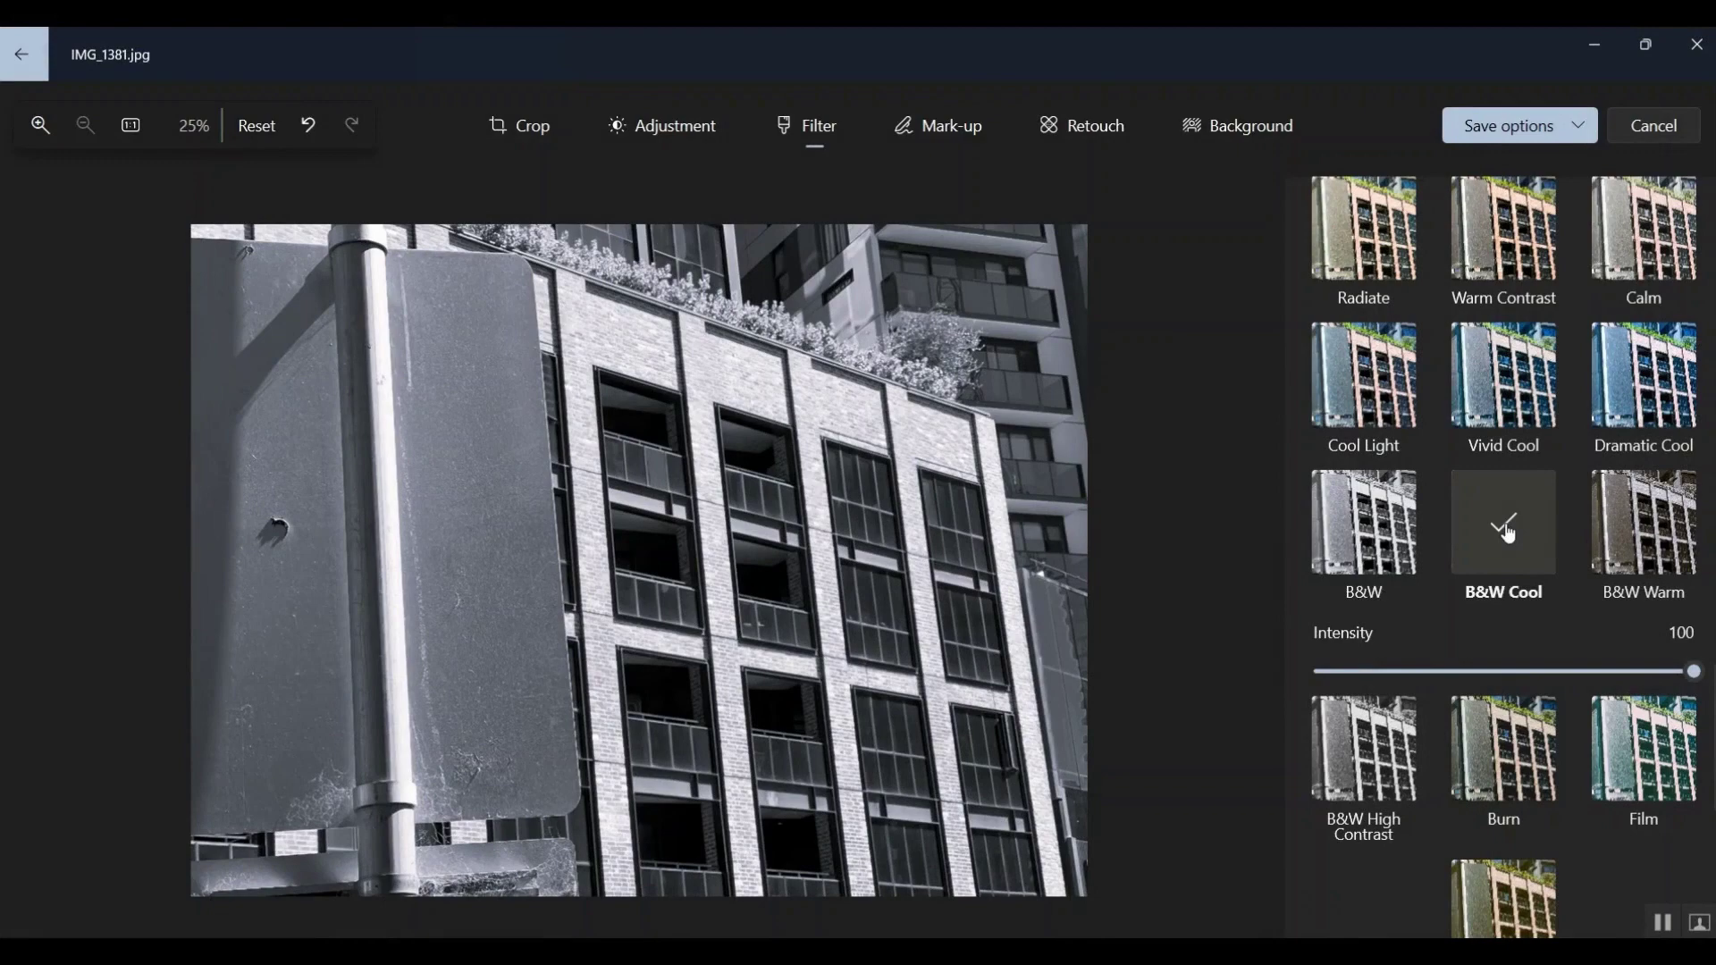
# Step: Save the B&W Cool version of IMG_1381.jpg as a copy named IMG_13e81.jpg and close the saved image
pyautogui.click(1564, 126)
pyautogui.click(1533, 170)
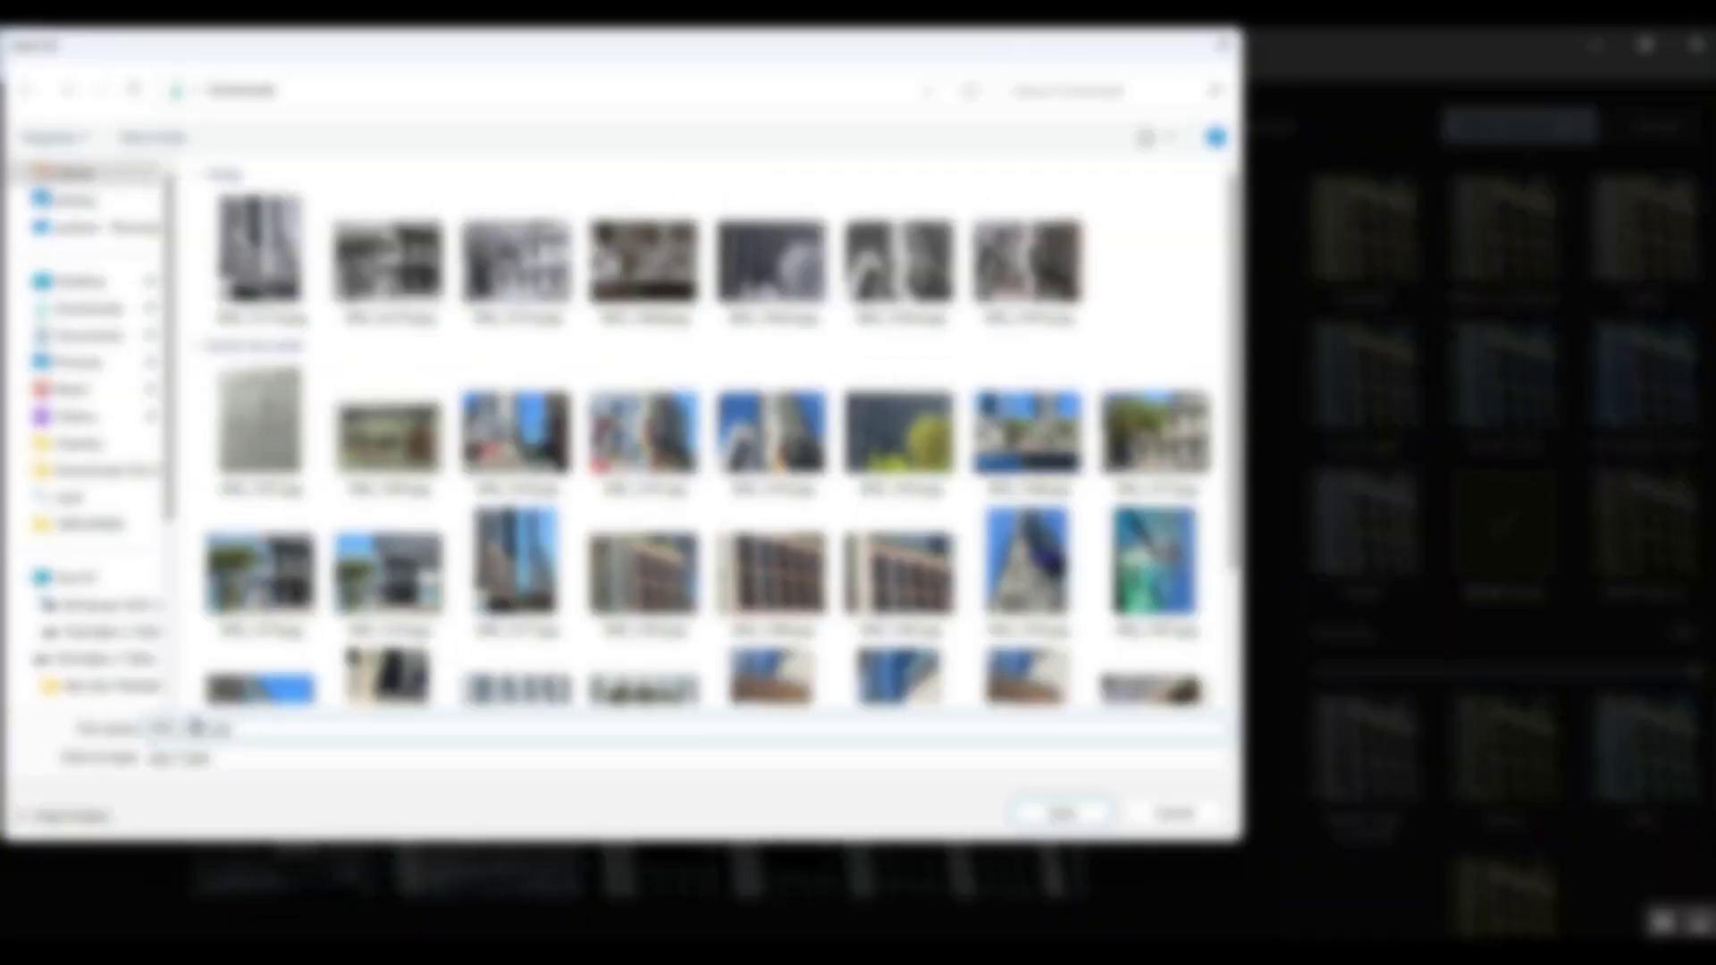
pyautogui.write('1')
pyautogui.click(1062, 813)
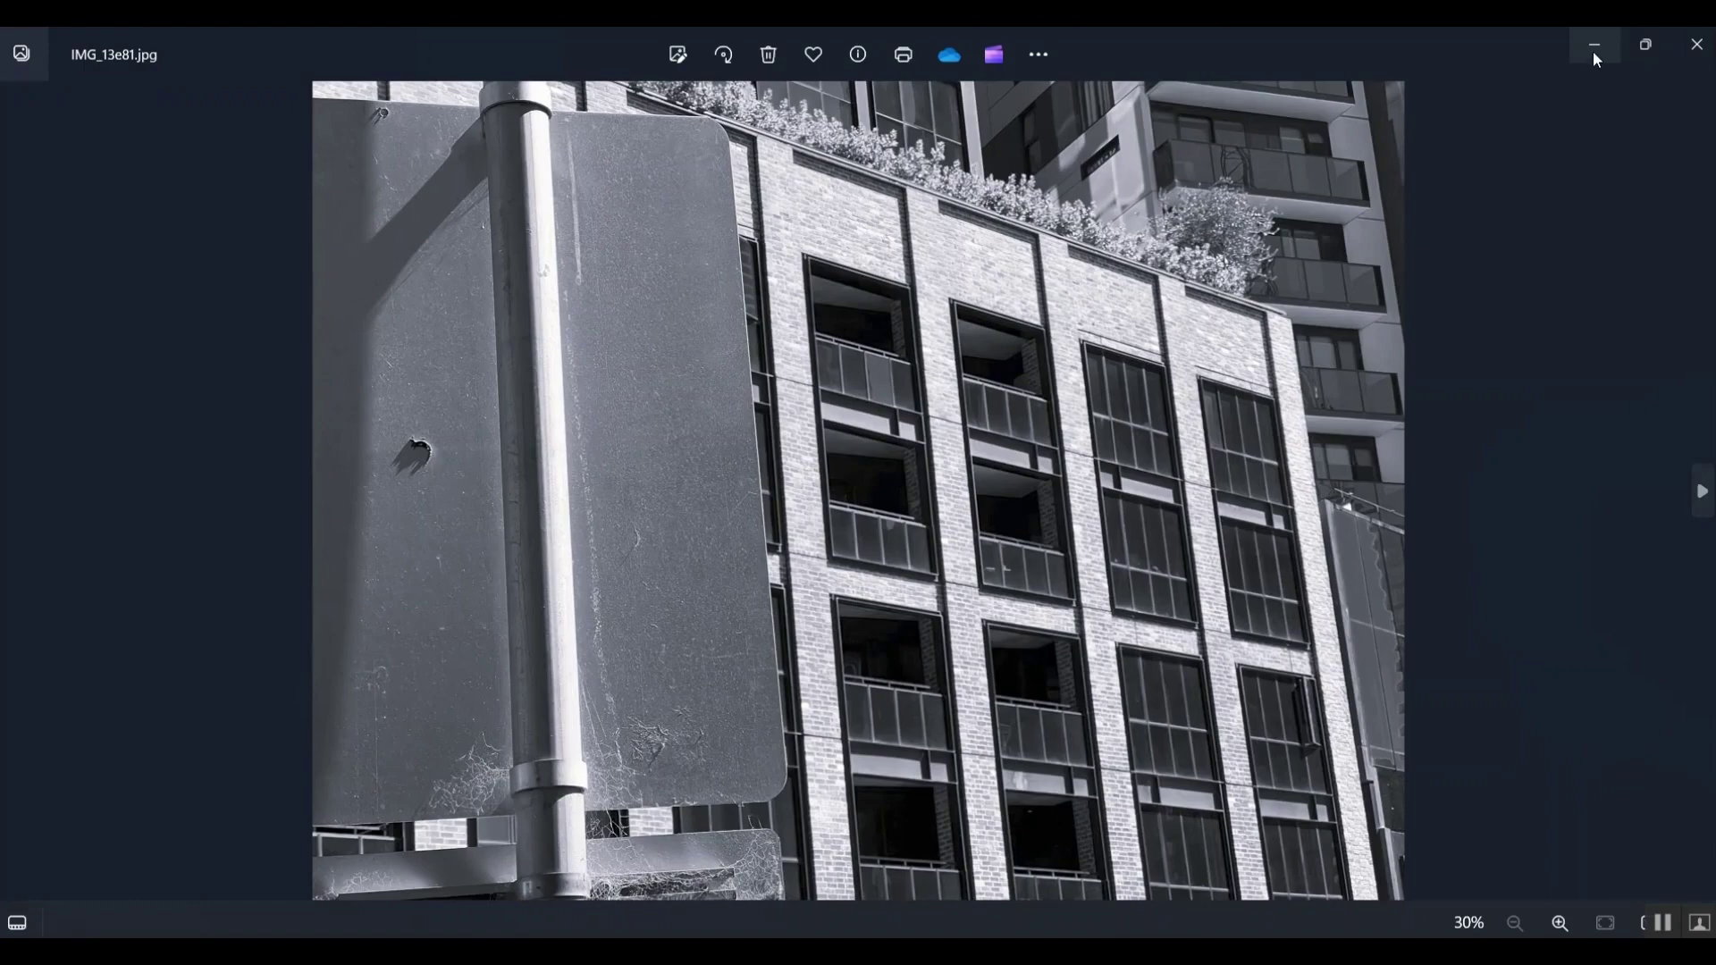
pyautogui.click(1696, 44)
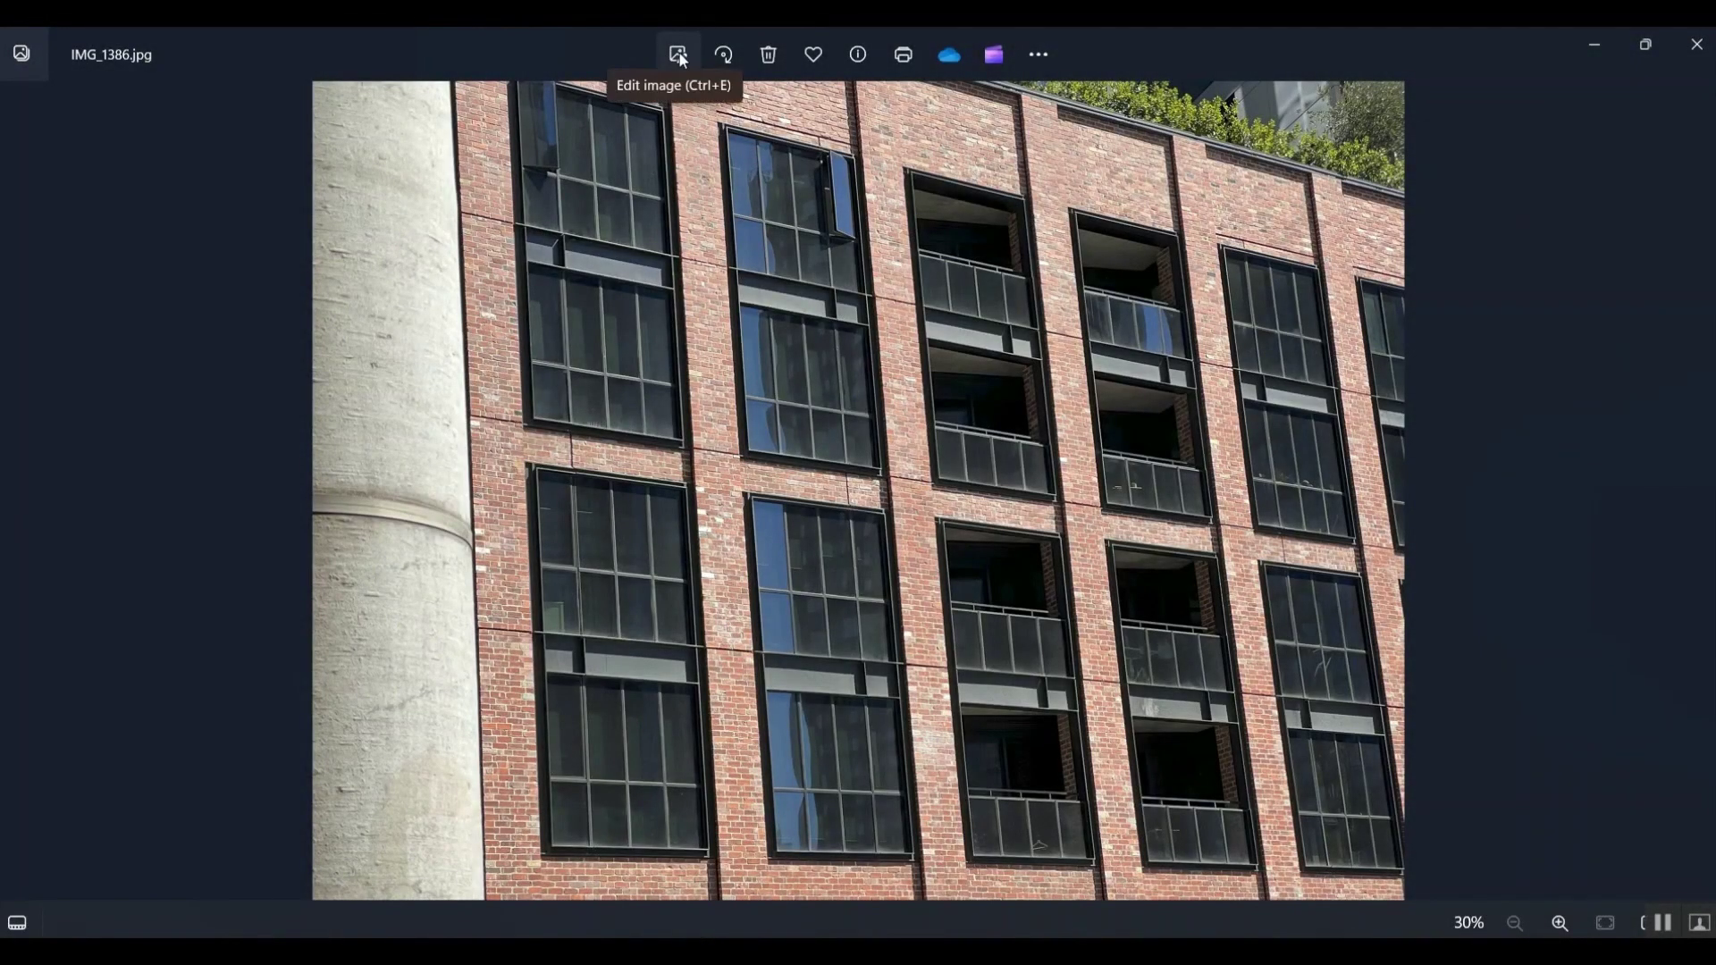
# Step: Open IMG_1386.jpg for editing and bring up its black-and-white filter choices
pyautogui.click(678, 55)
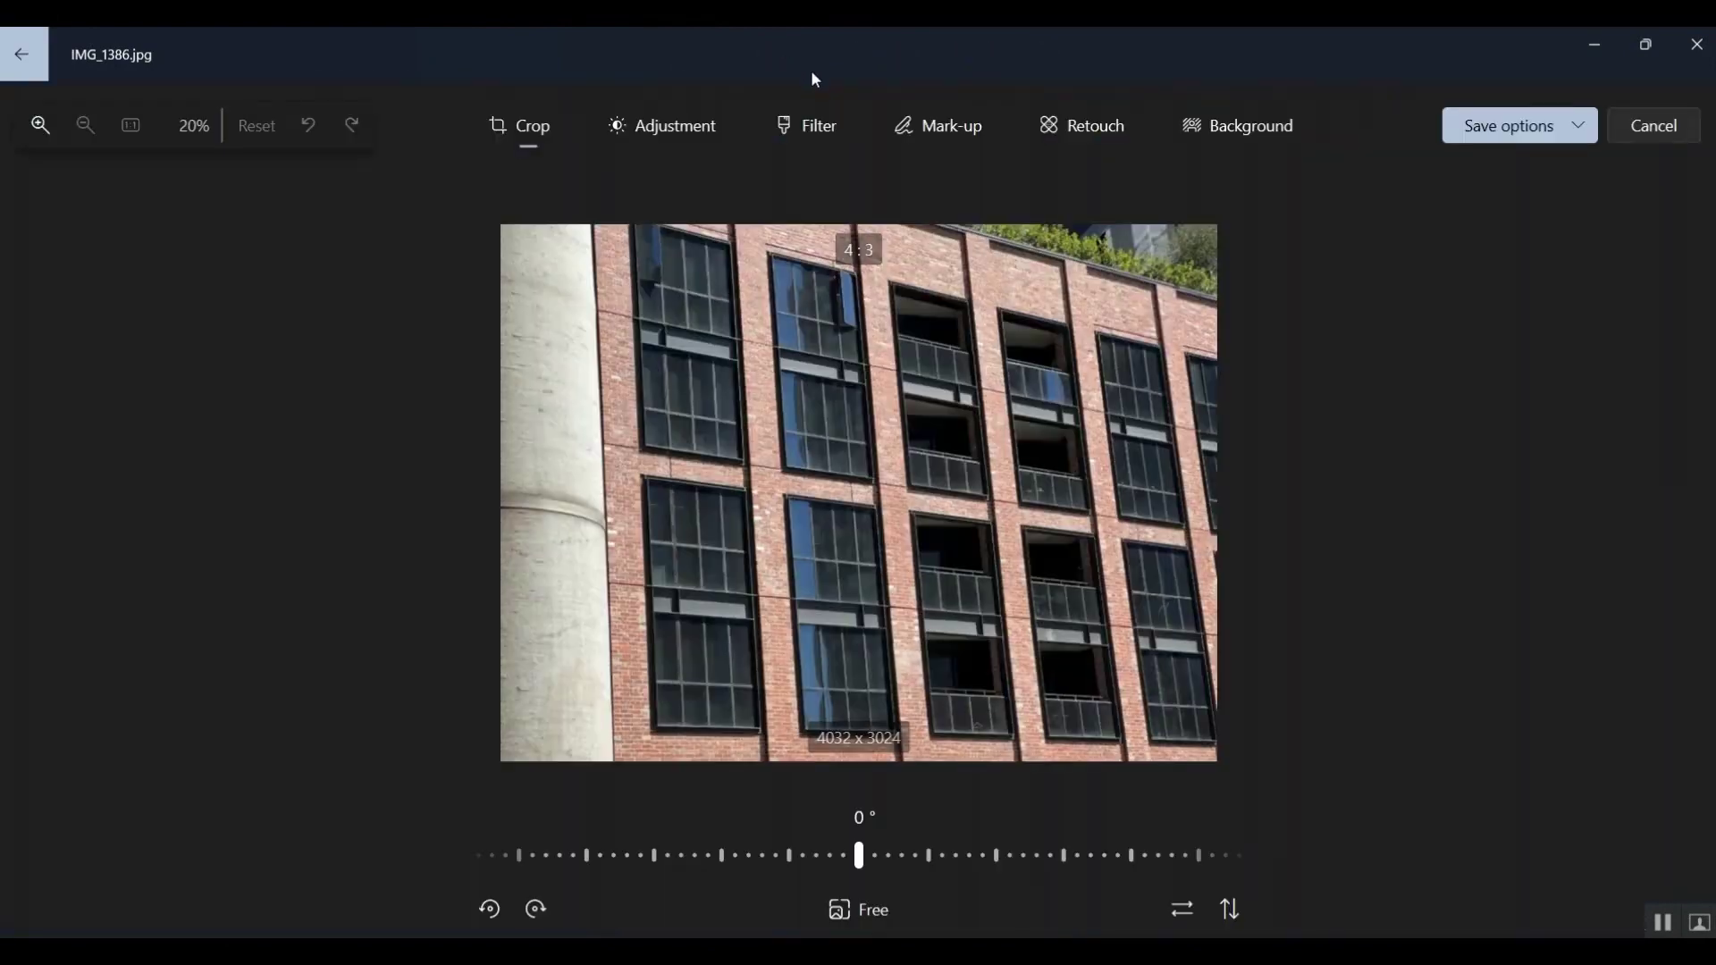
pyautogui.click(802, 134)
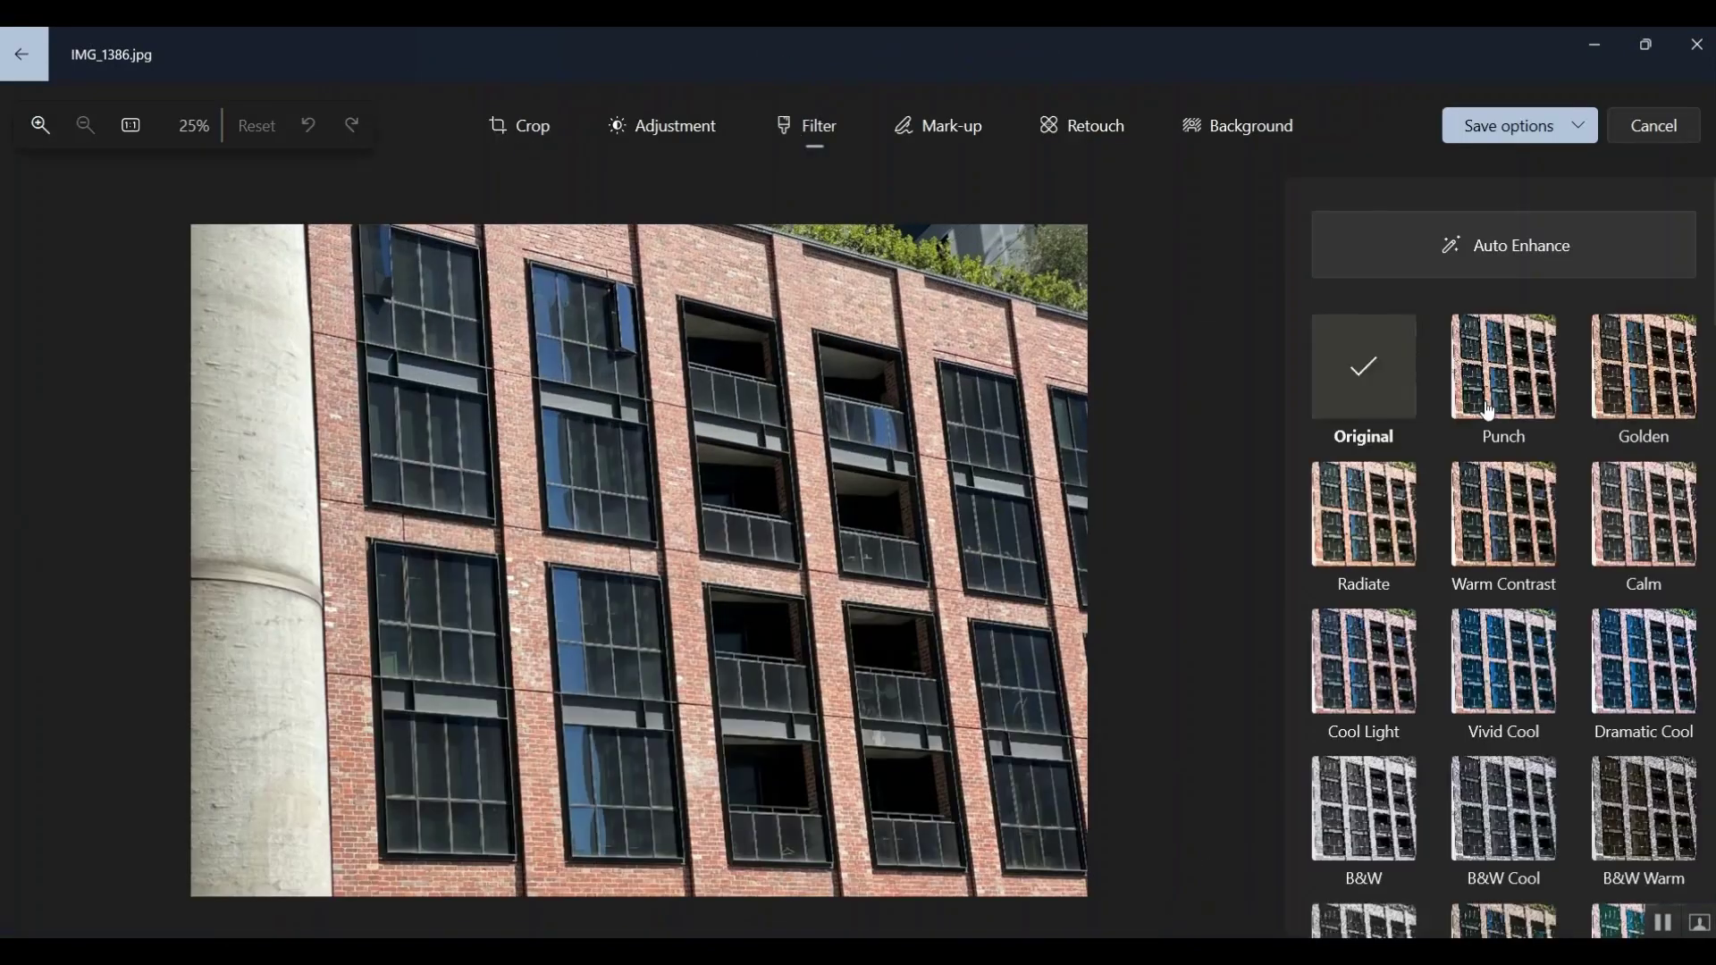
pyautogui.scroll(-3, 1488, 411)
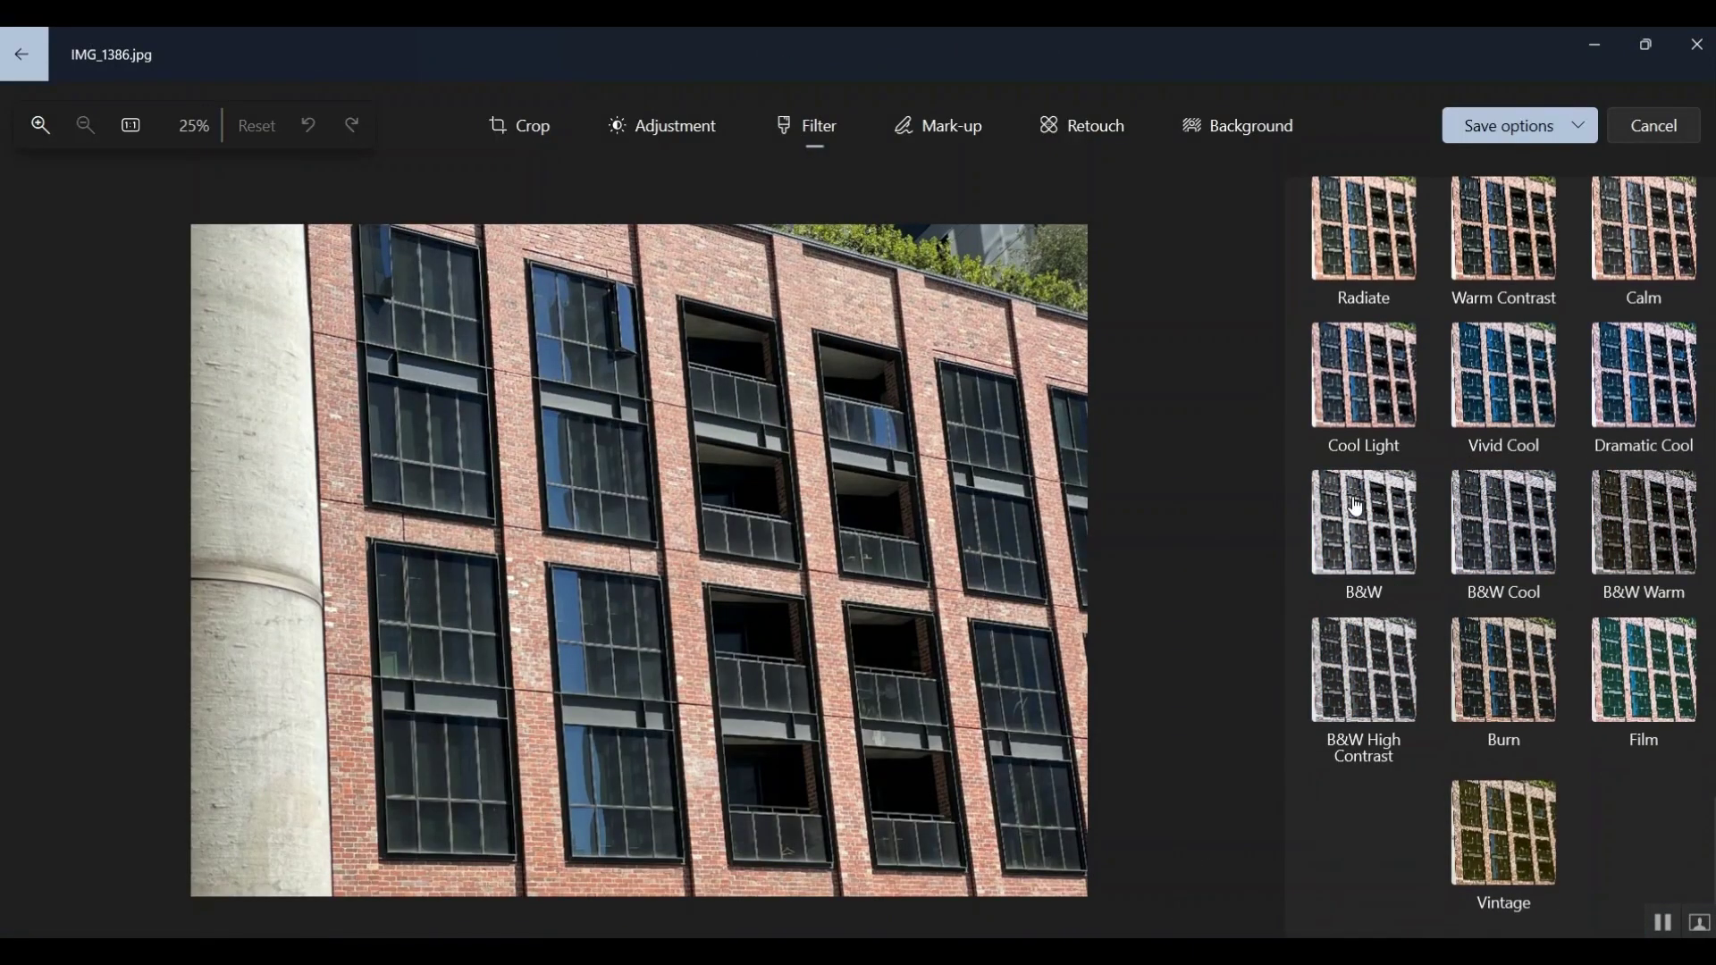
# Step: Compare the B&W, B&W Cool, B&W Warm and B&W High Contrast filters on IMG_1386.jpg and choose B&W Warm
pyautogui.click(1356, 507)
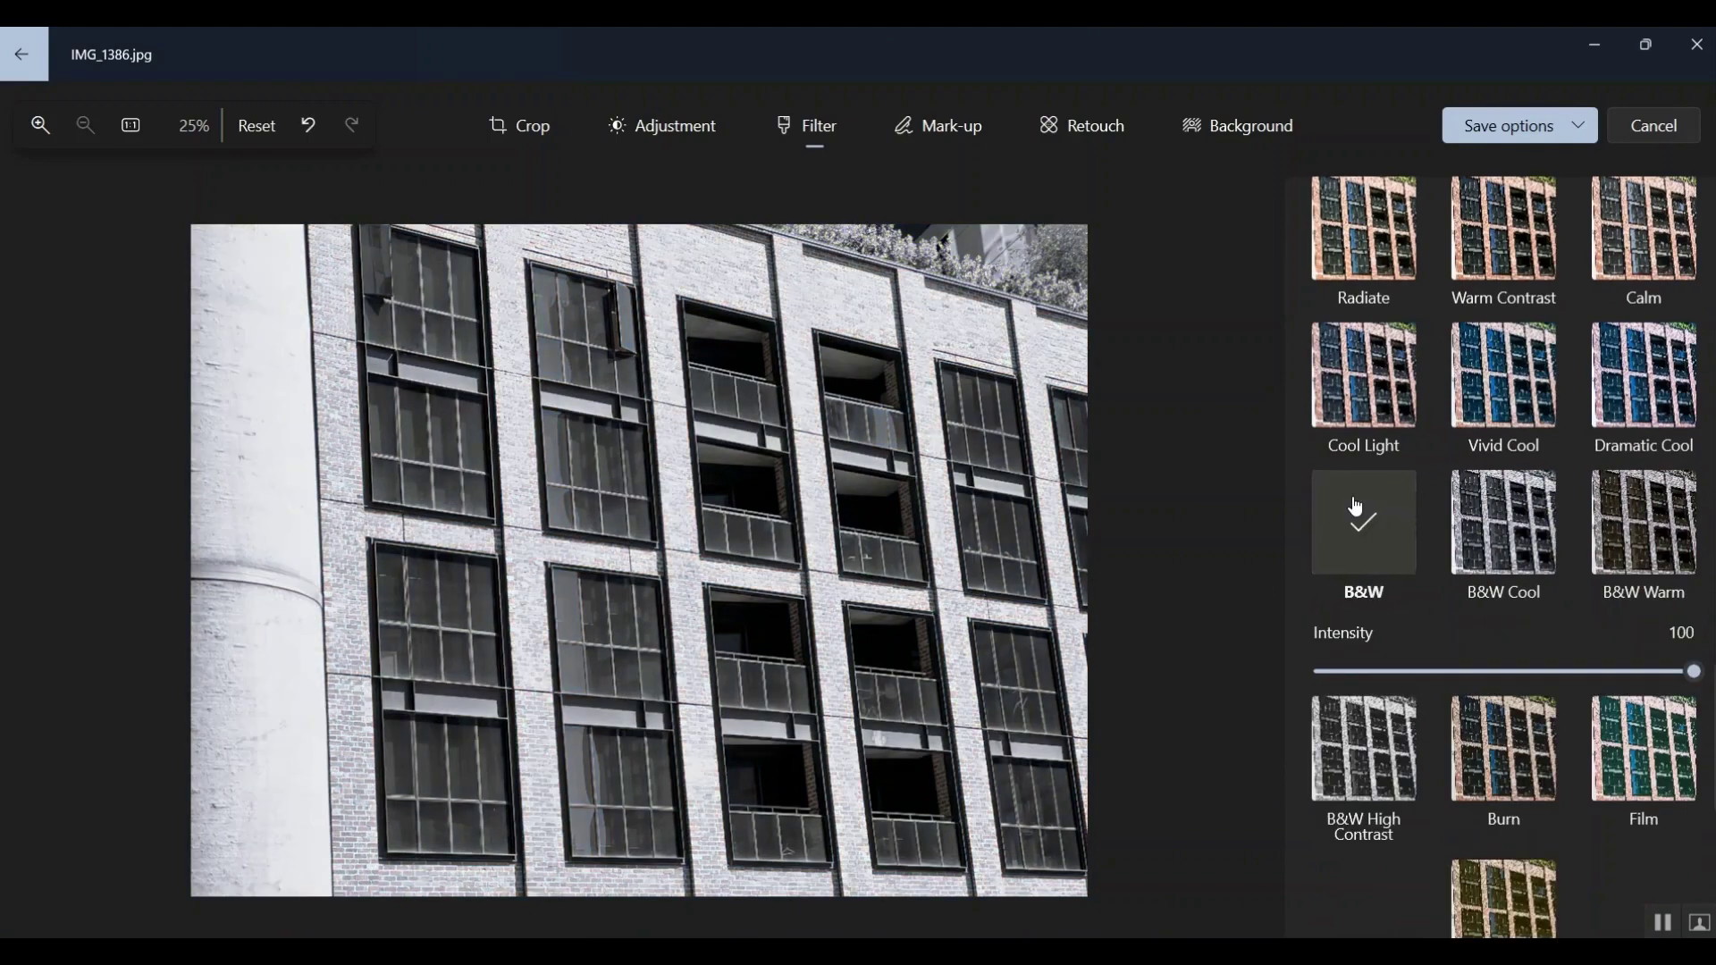
pyautogui.click(1528, 519)
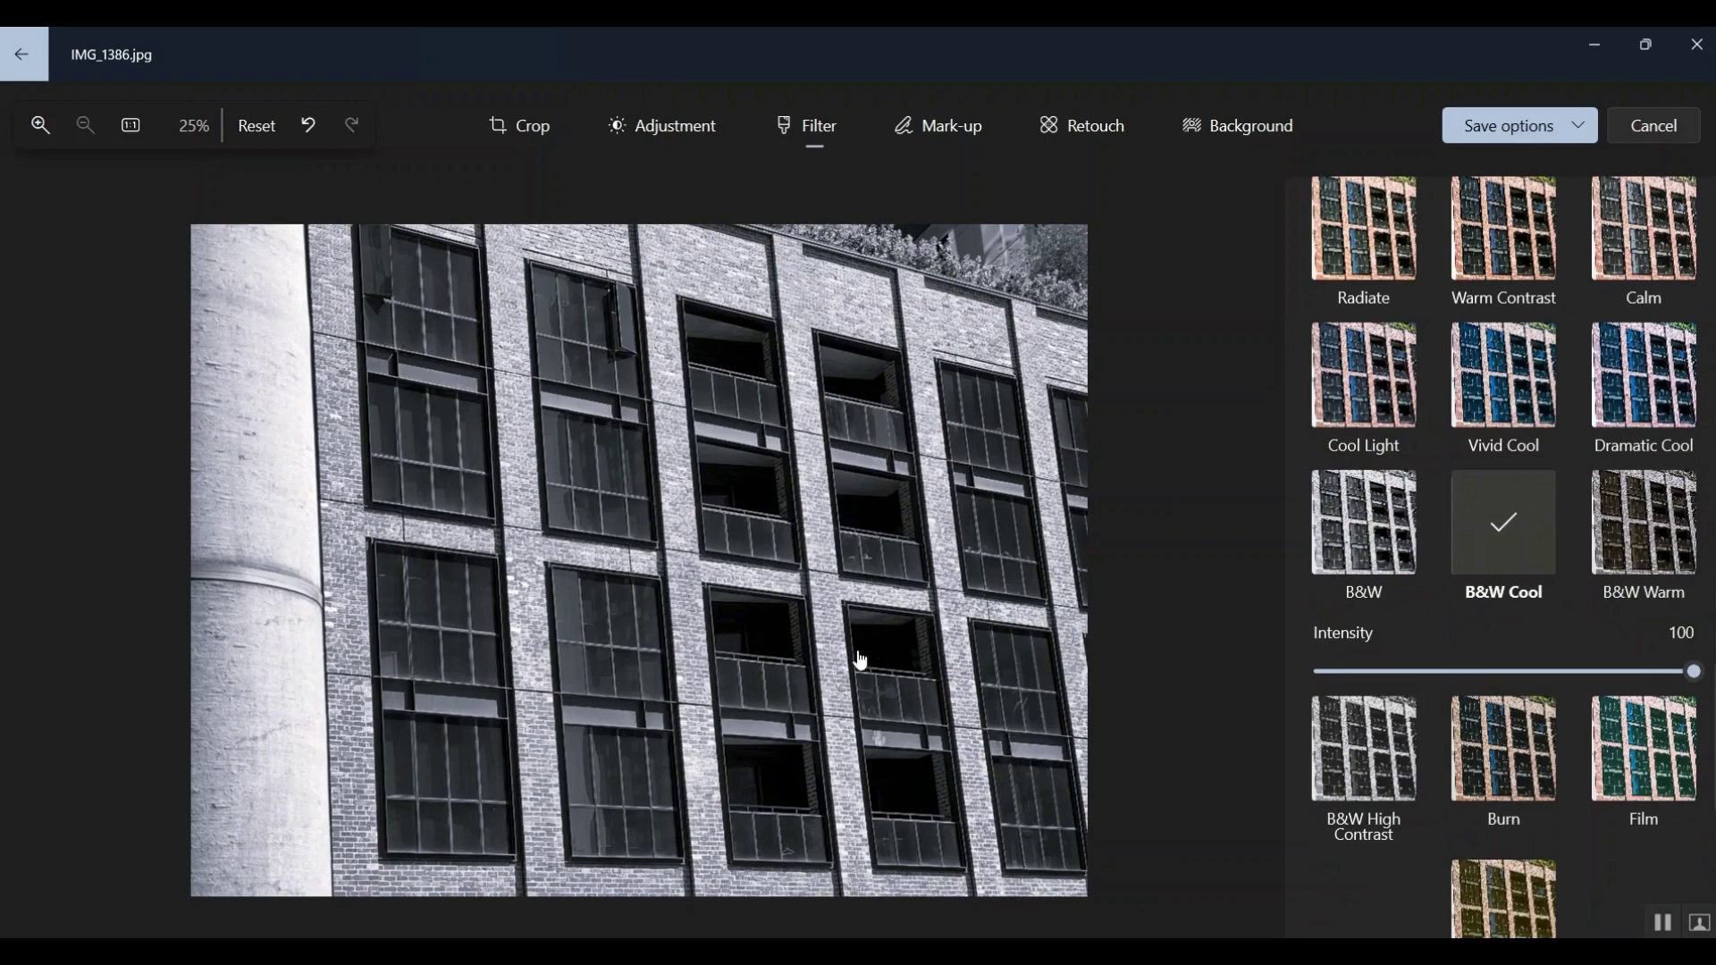
pyautogui.click(1656, 534)
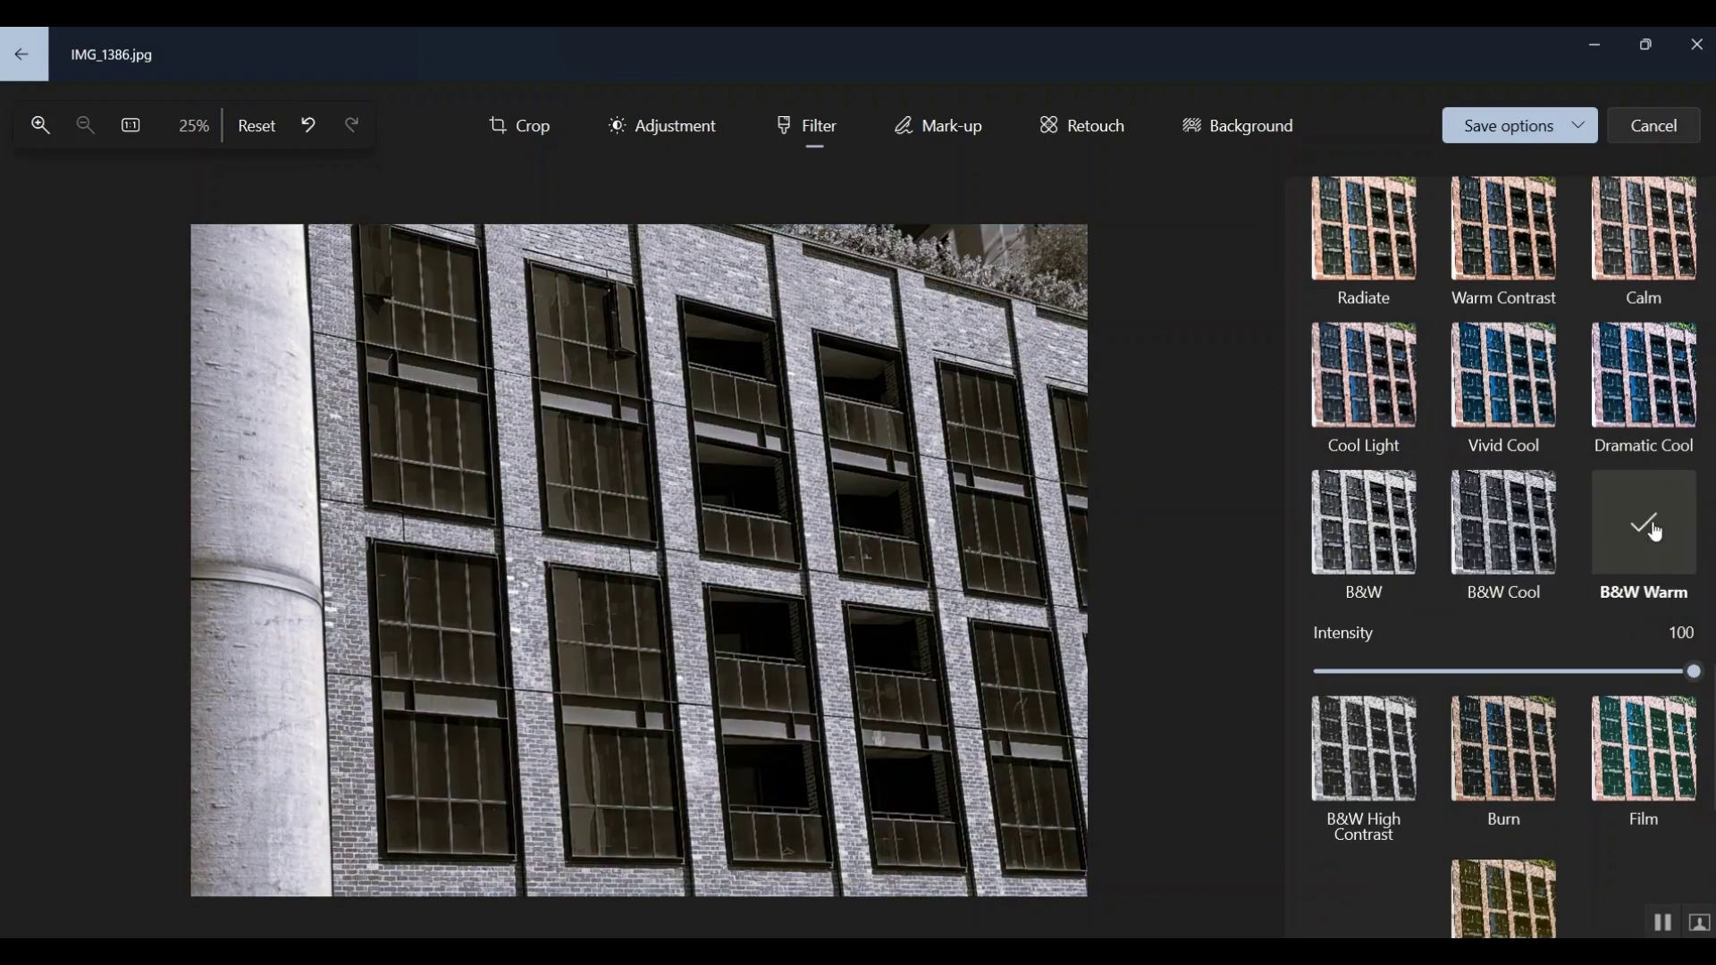
pyautogui.click(1360, 749)
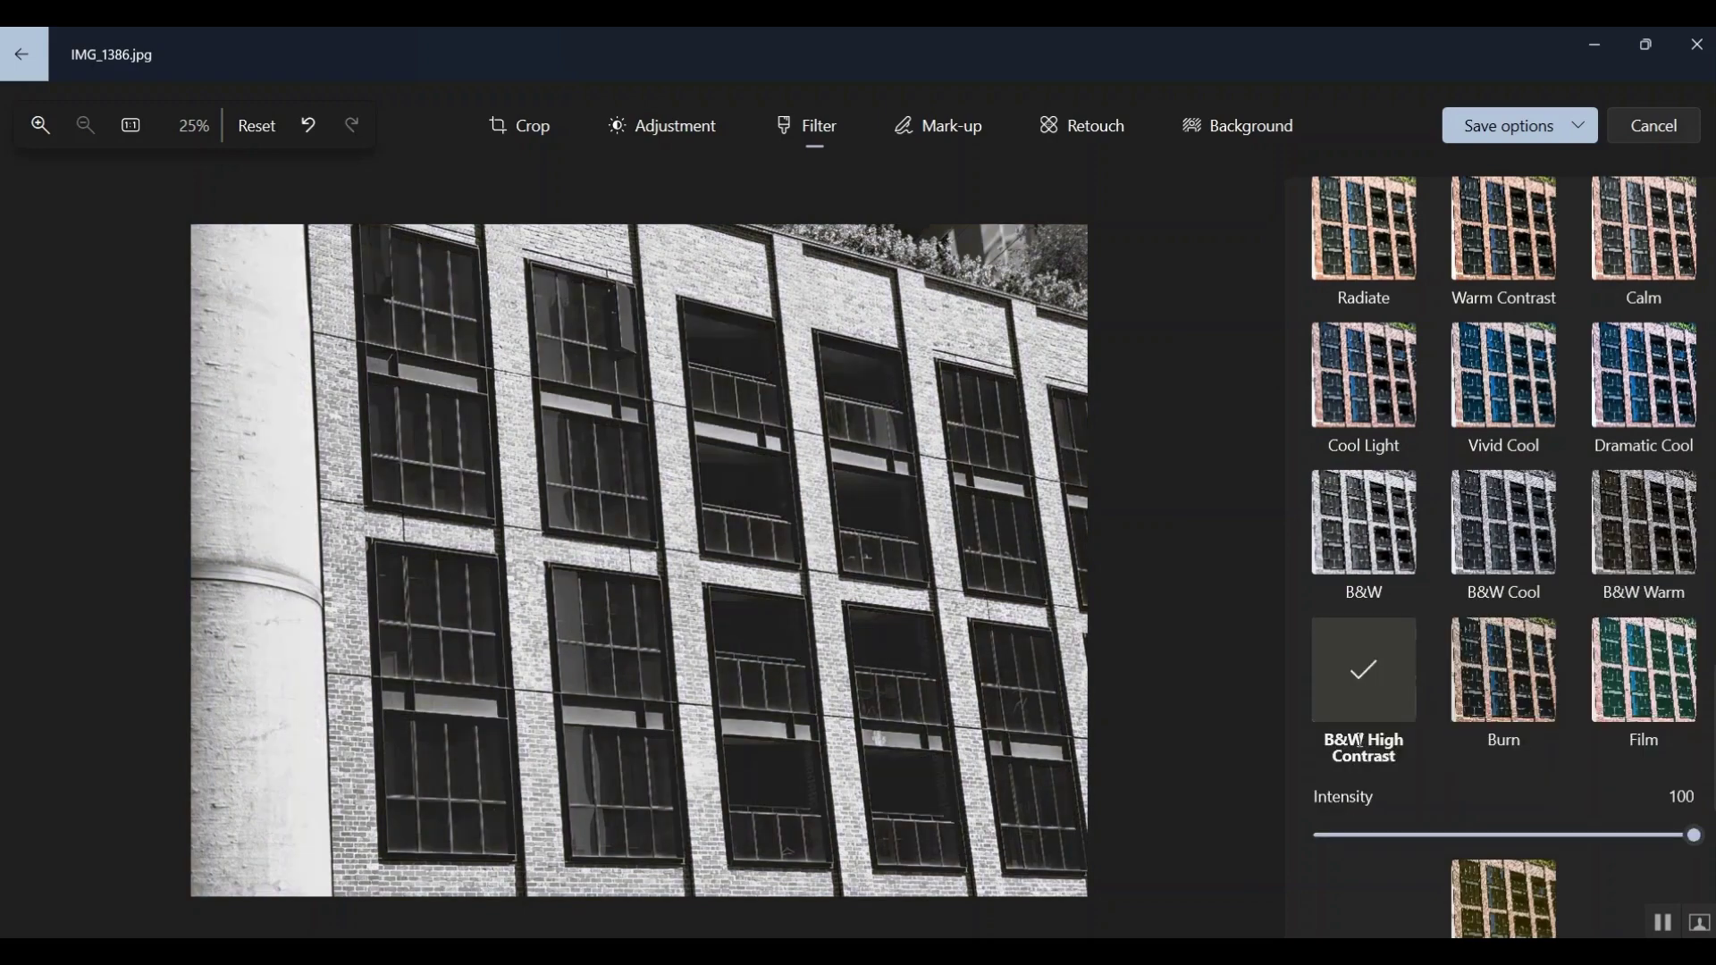
pyautogui.click(1663, 513)
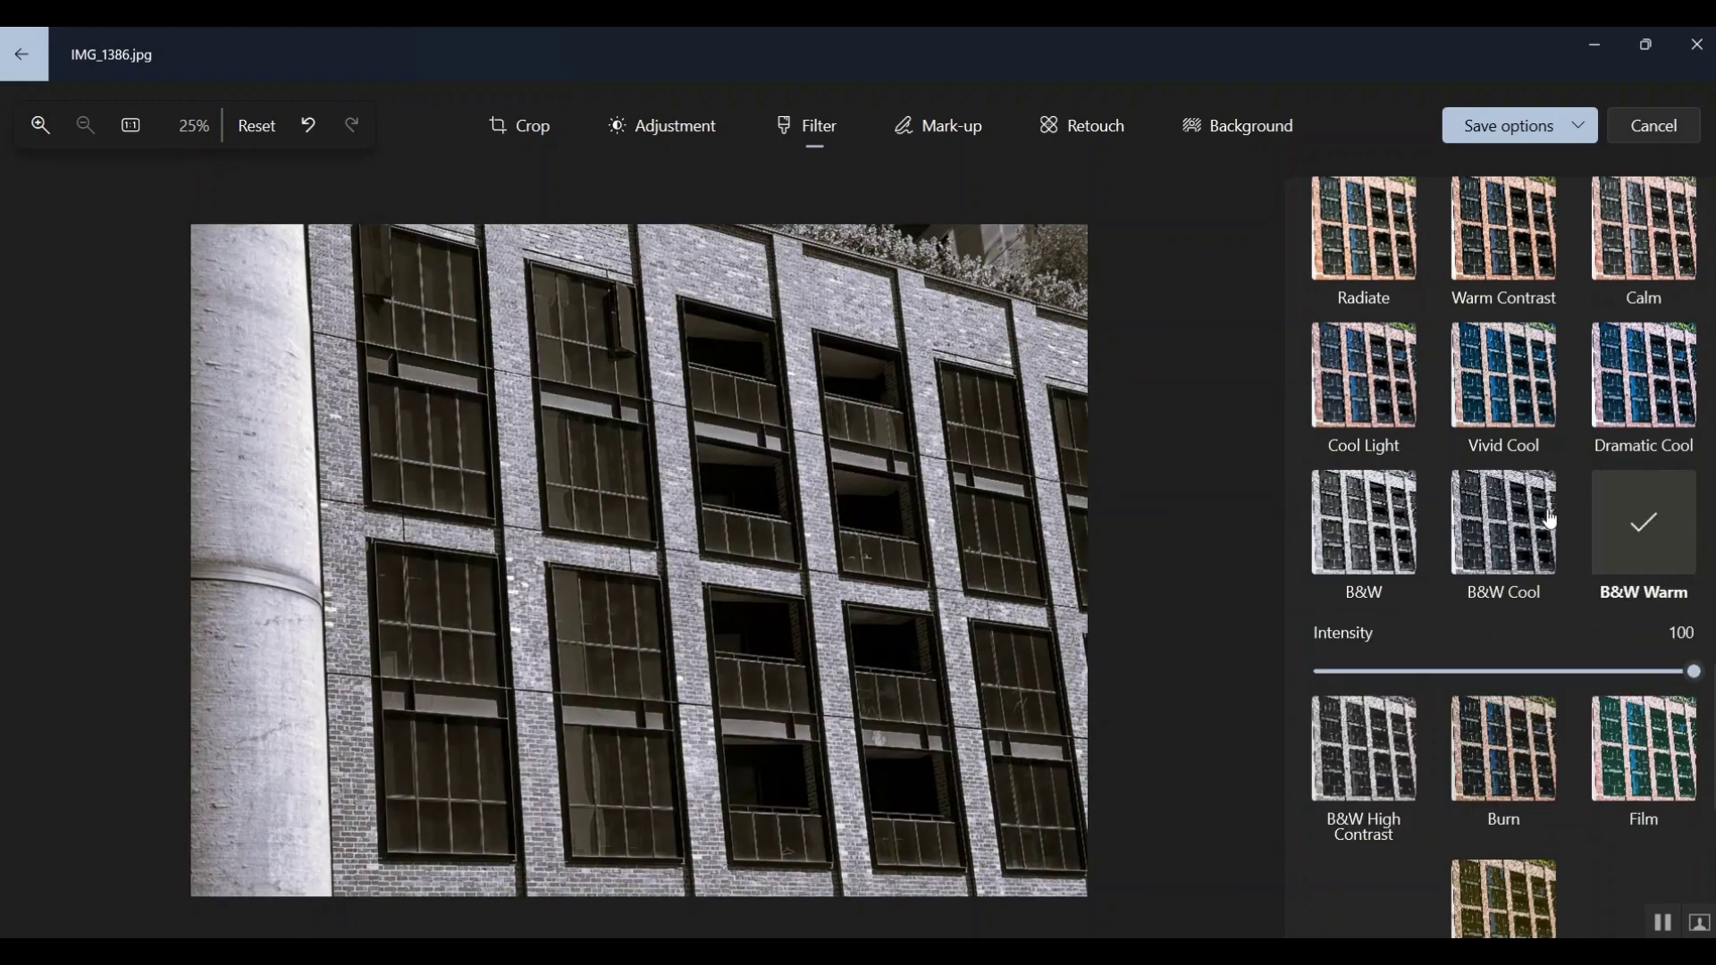
pyautogui.click(1511, 523)
# Step: Save the B&W Warm version of IMG_1386.jpg as a copy in the Downloads folder
pyautogui.click(1532, 136)
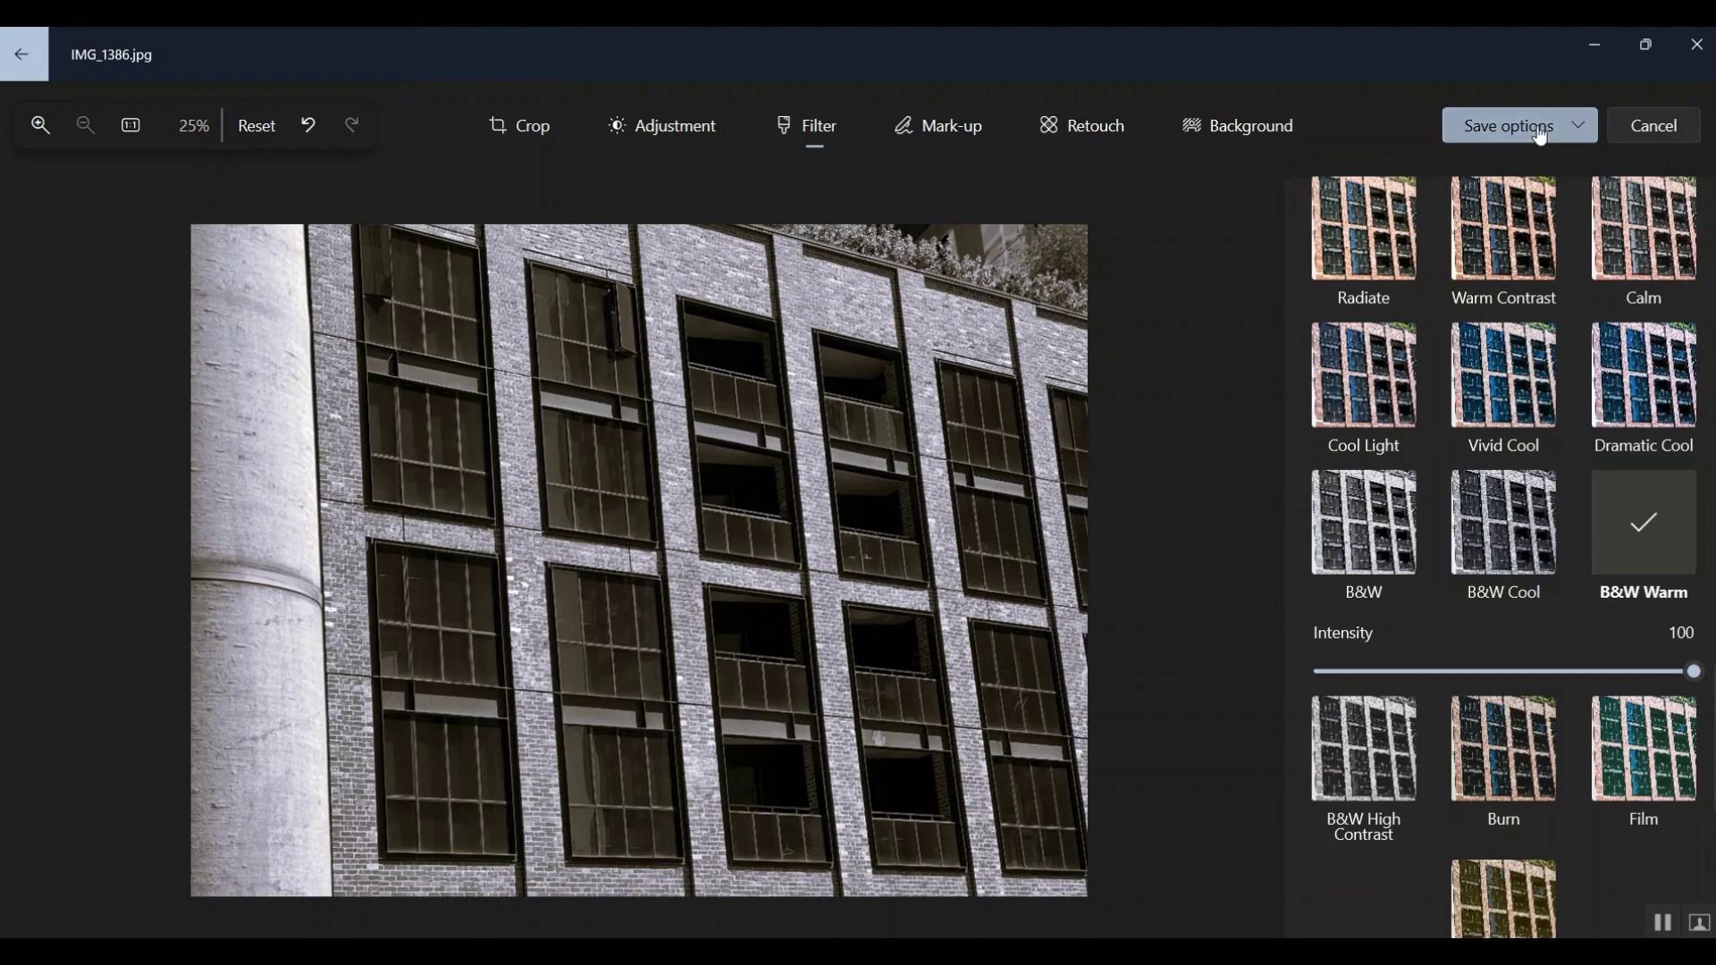
pyautogui.click(1528, 168)
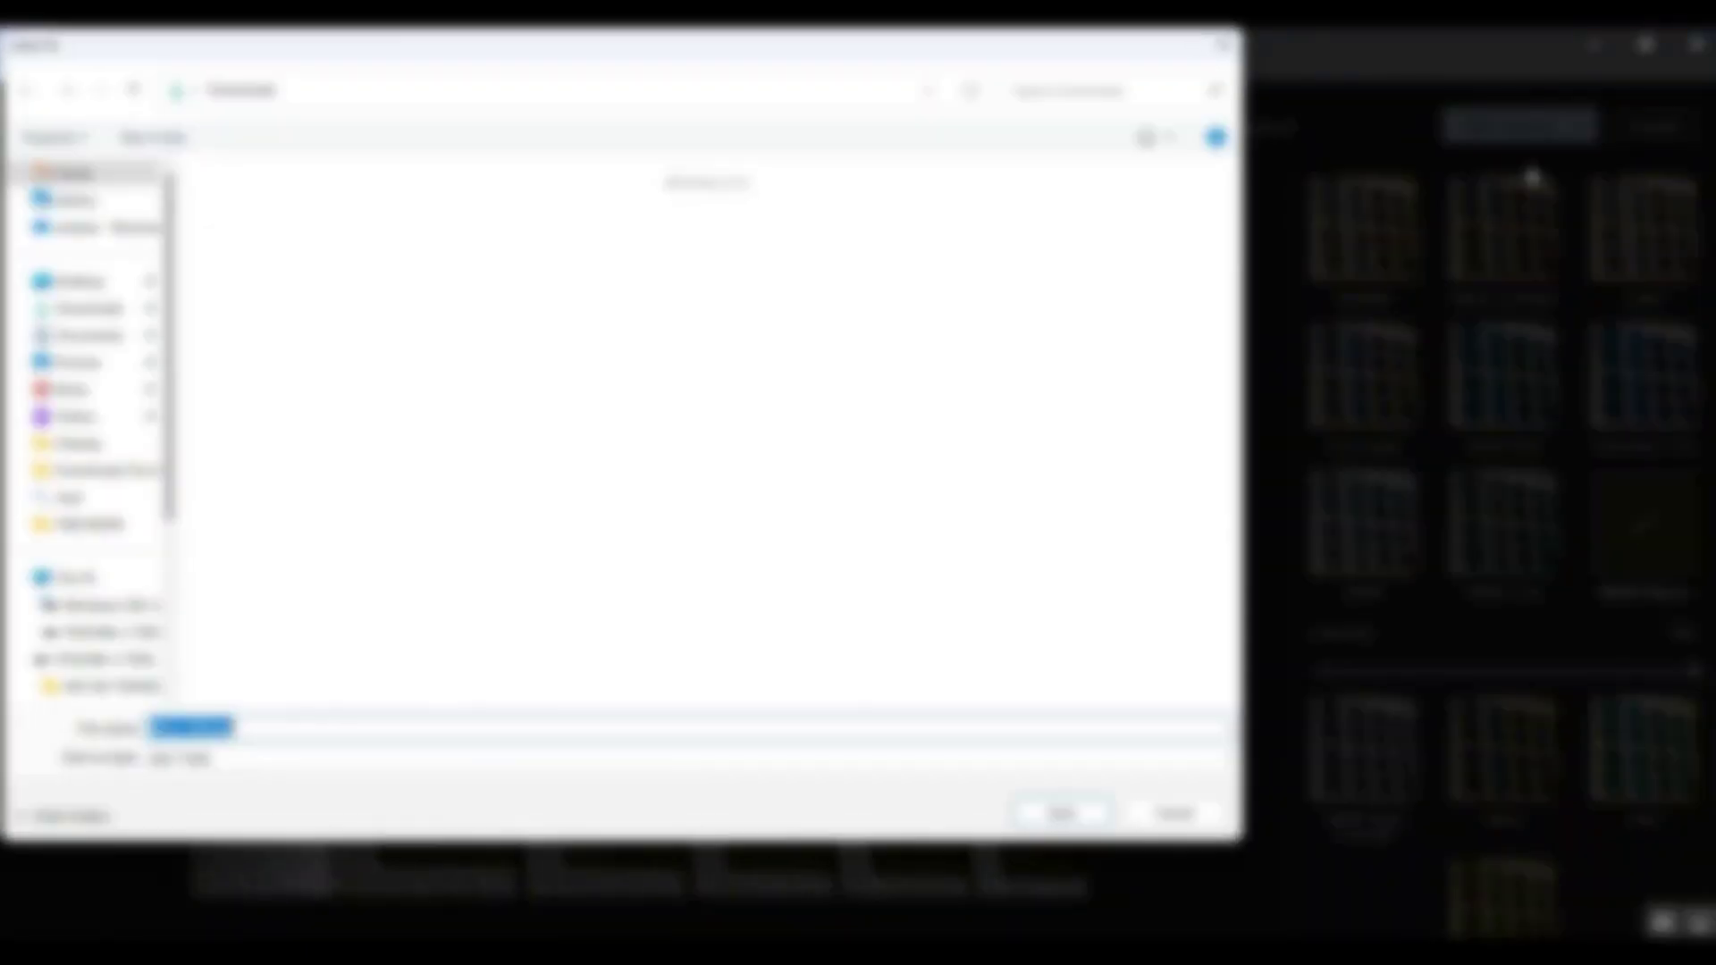
pyautogui.click(90, 308)
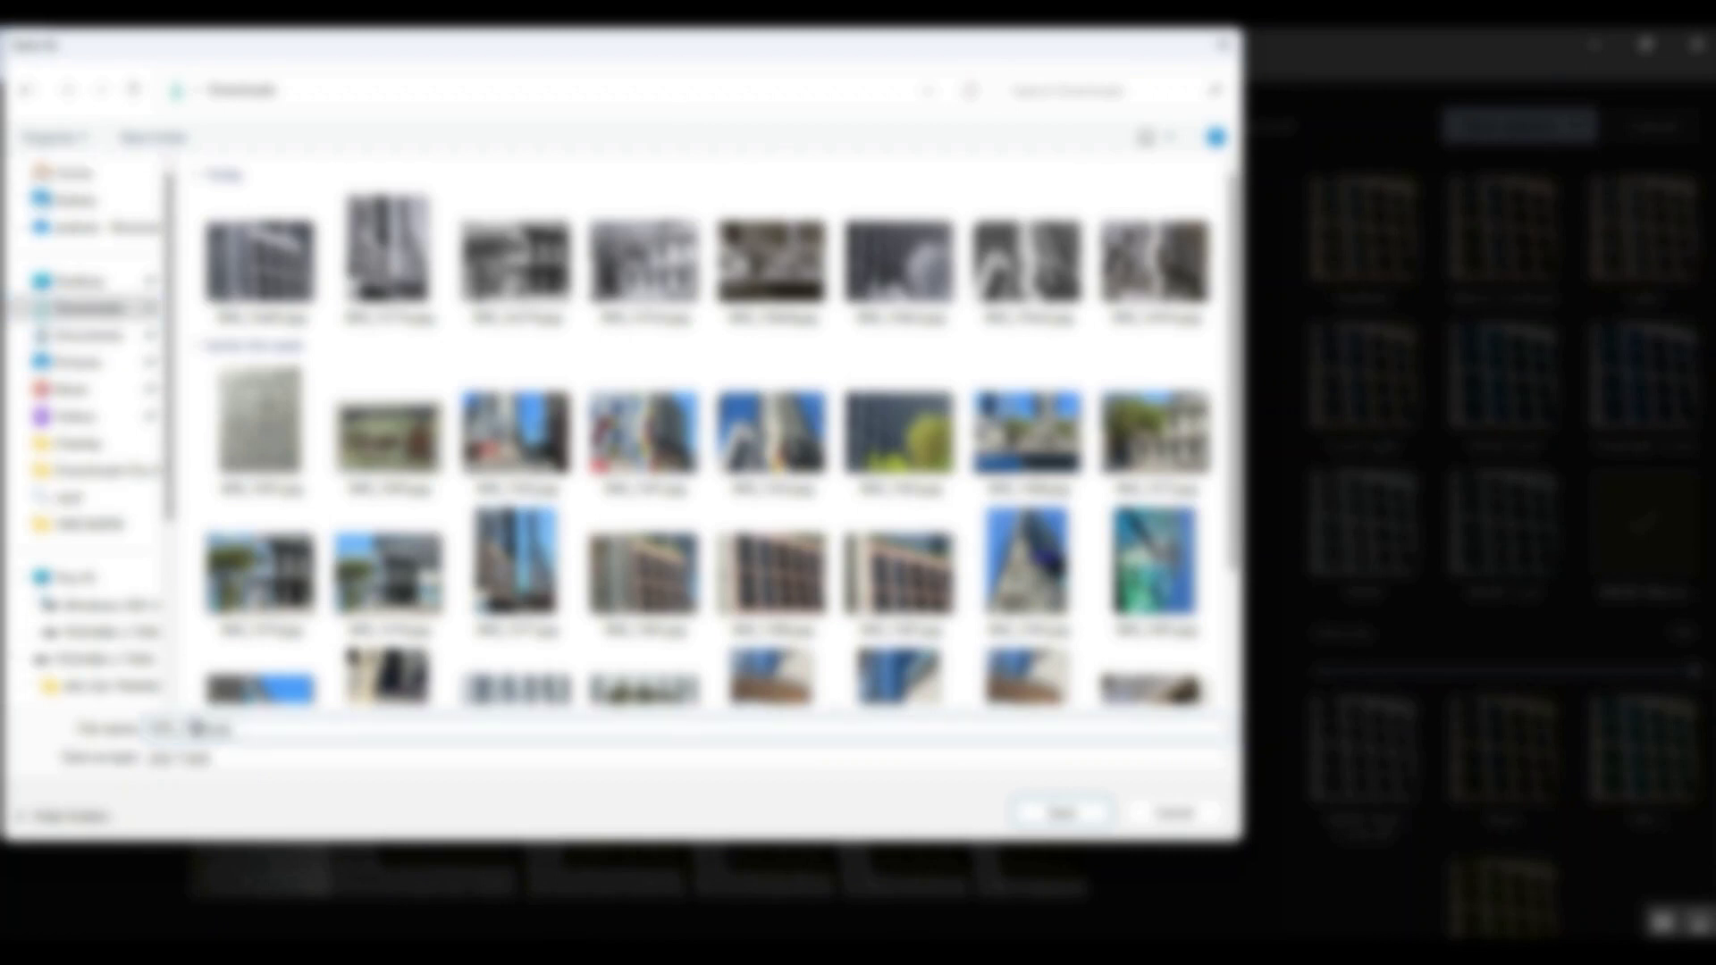
pyautogui.click(1064, 813)
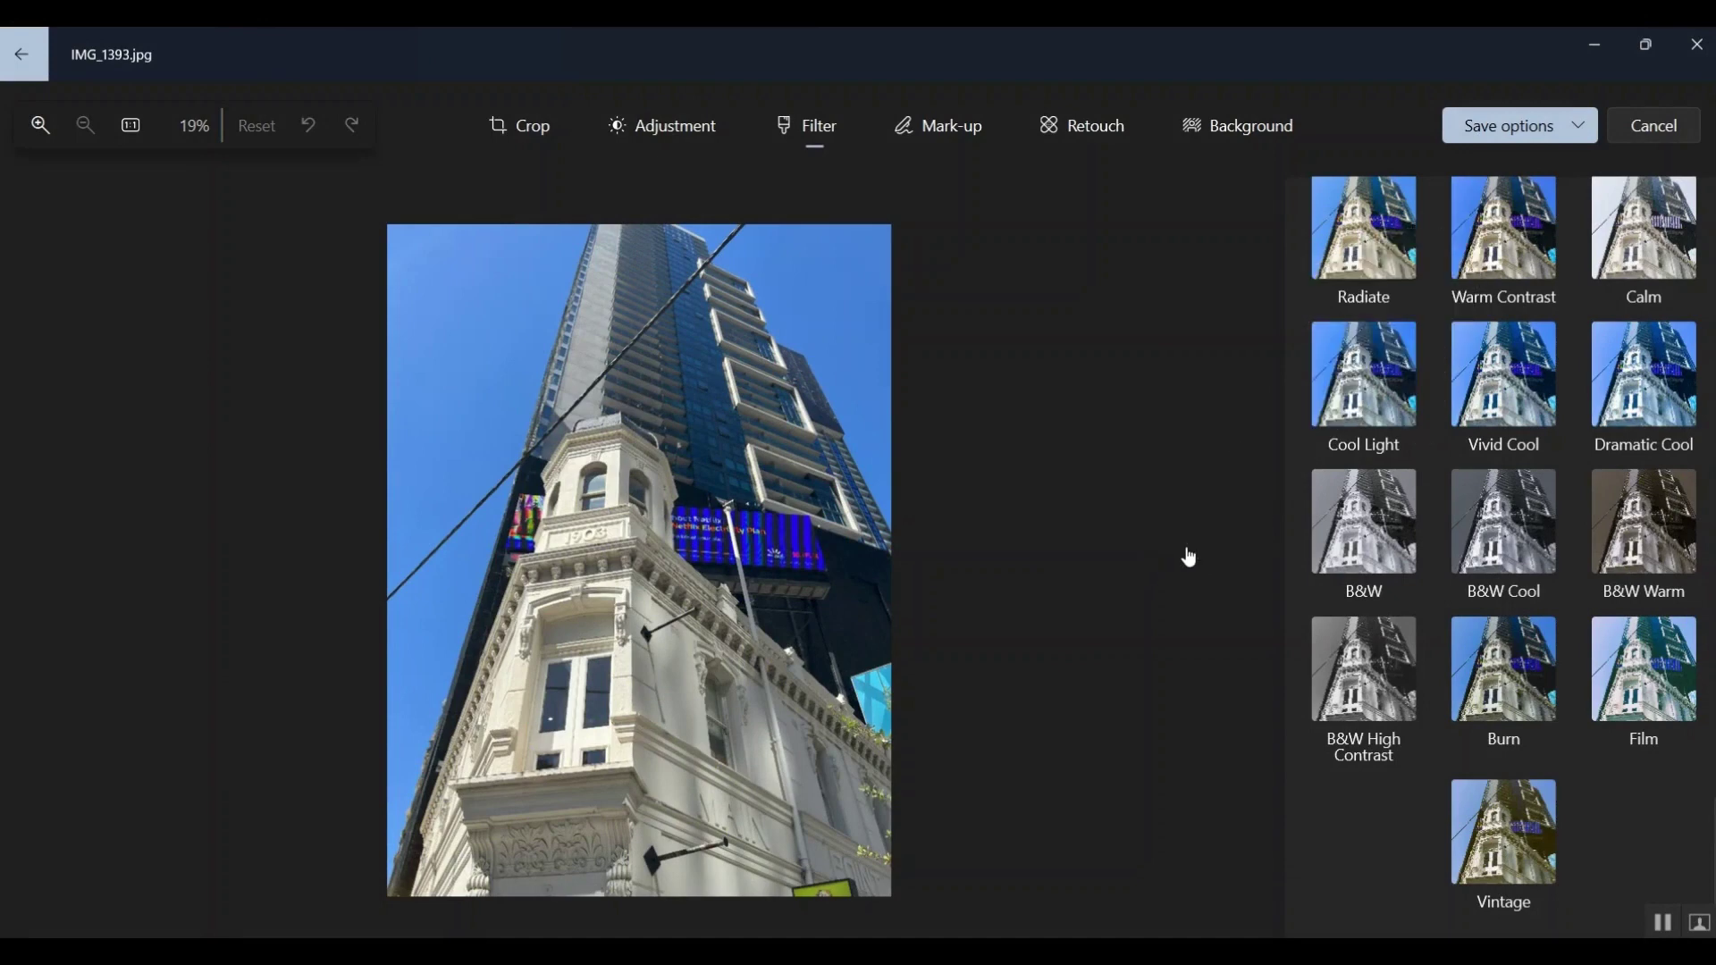
# Step: Preview B&W, B&W Cool and B&W Warm on IMG_1393.jpg, and apply the B&W High Contrast filter
pyautogui.click(1336, 535)
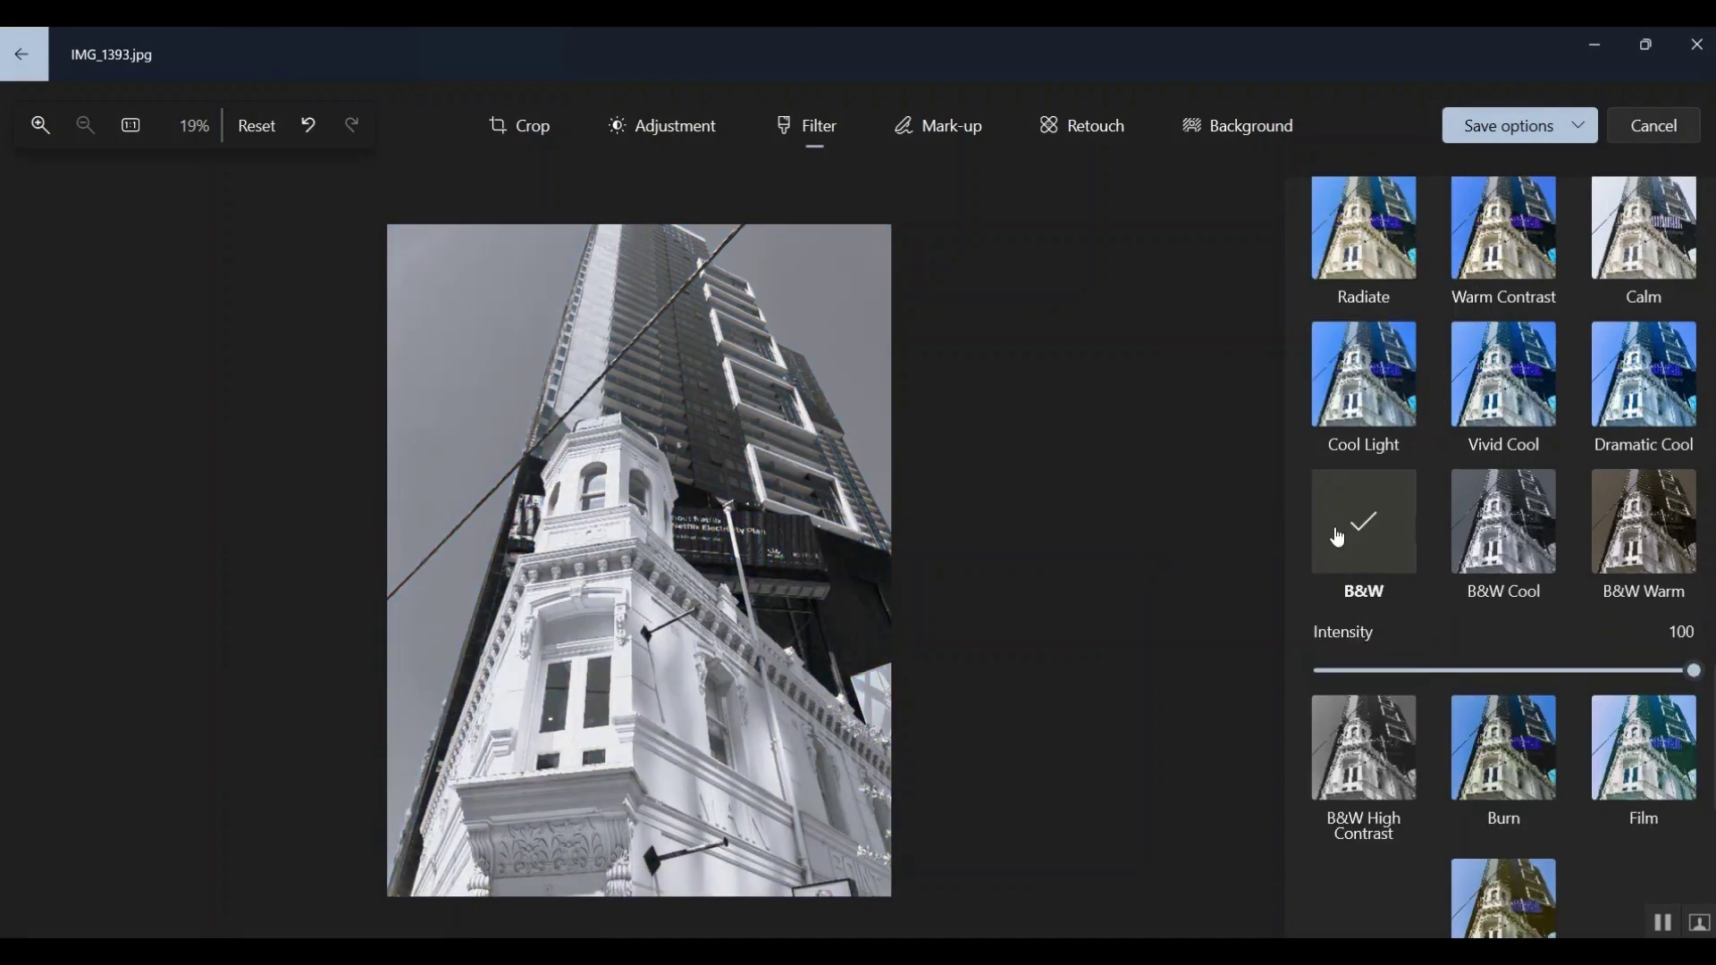
pyautogui.click(1488, 531)
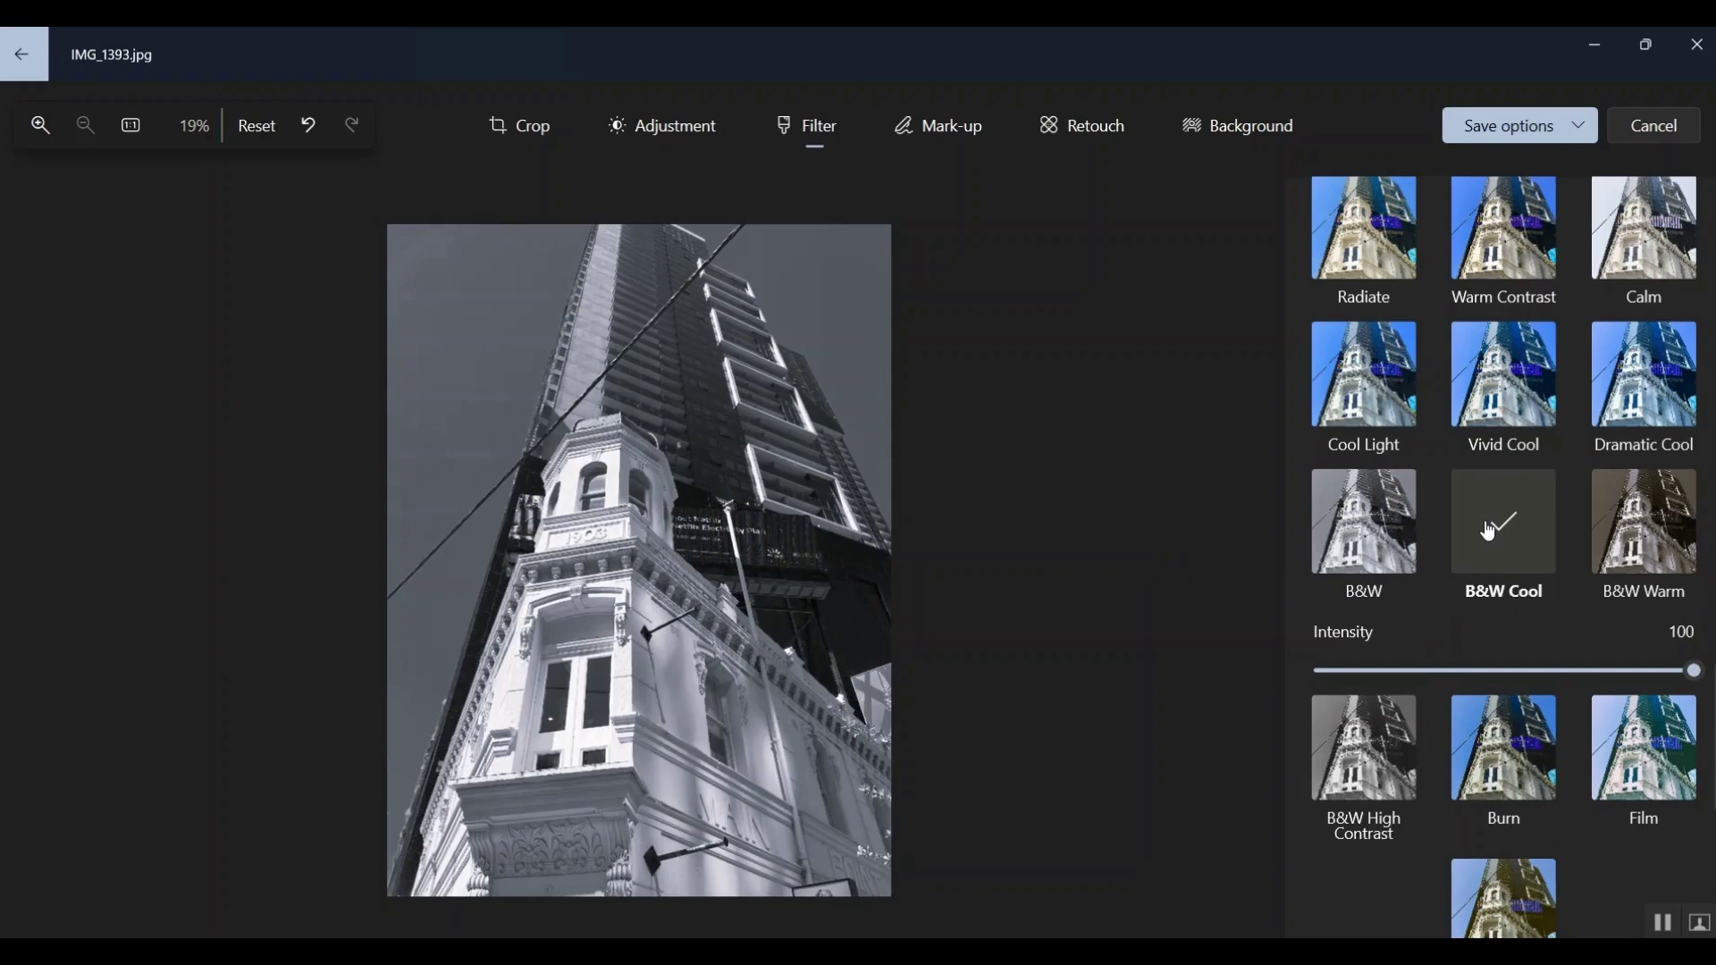
pyautogui.click(1638, 519)
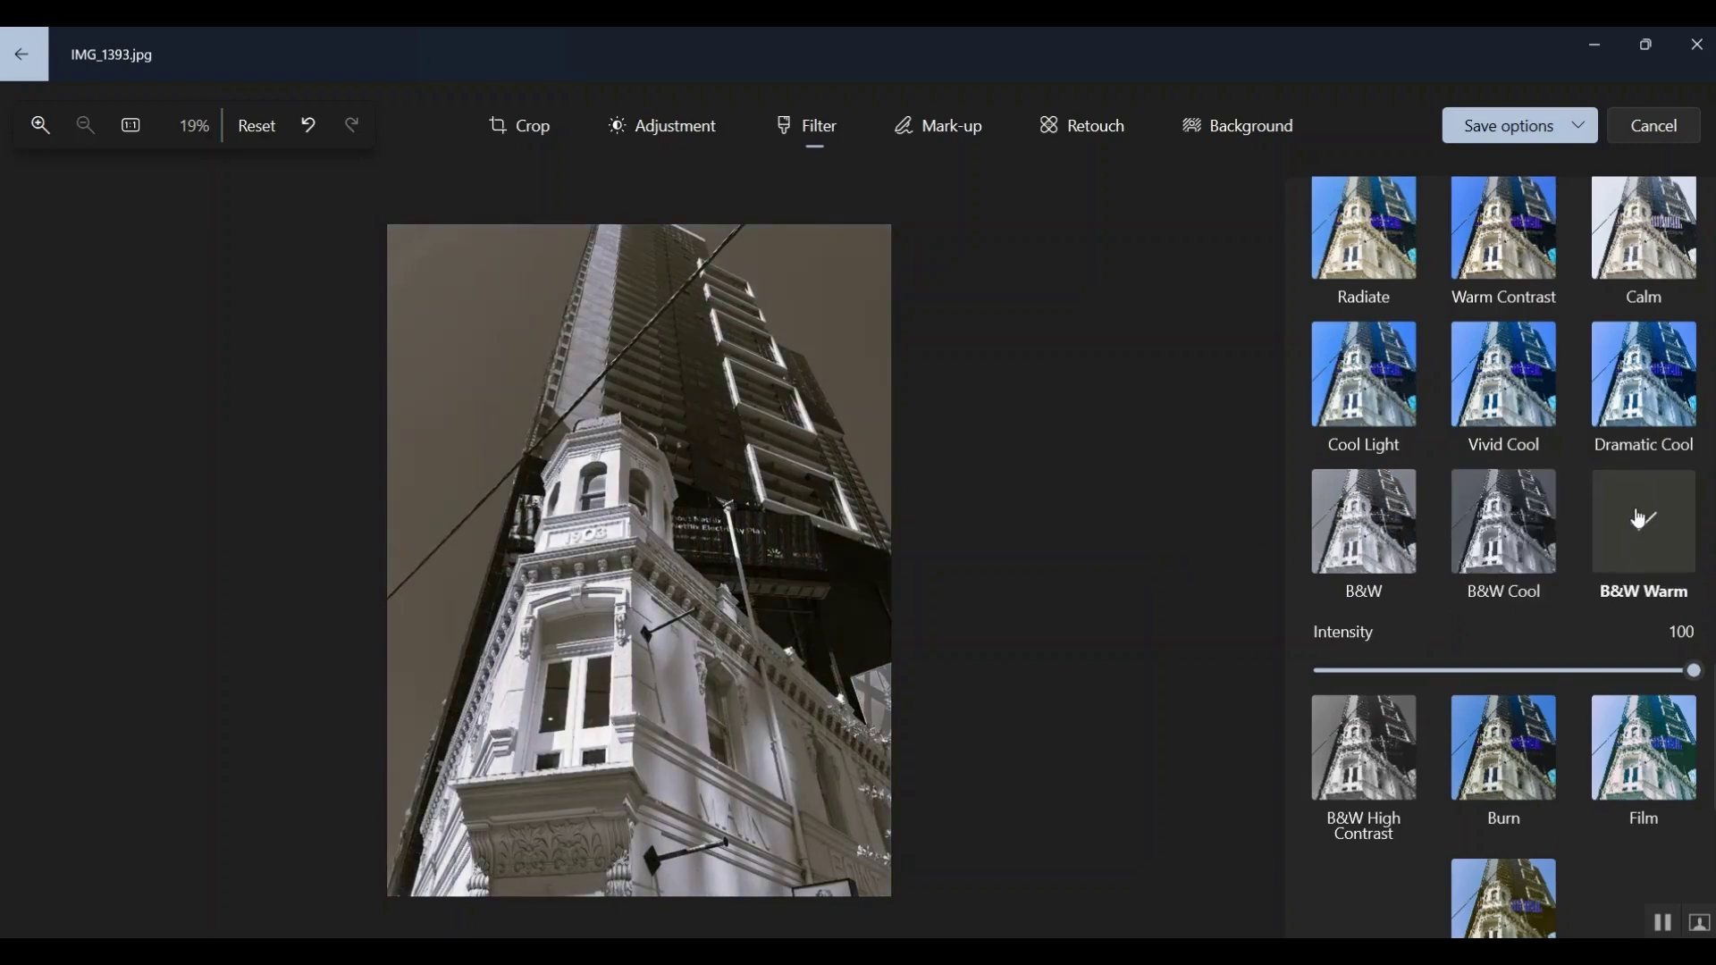
pyautogui.click(1403, 760)
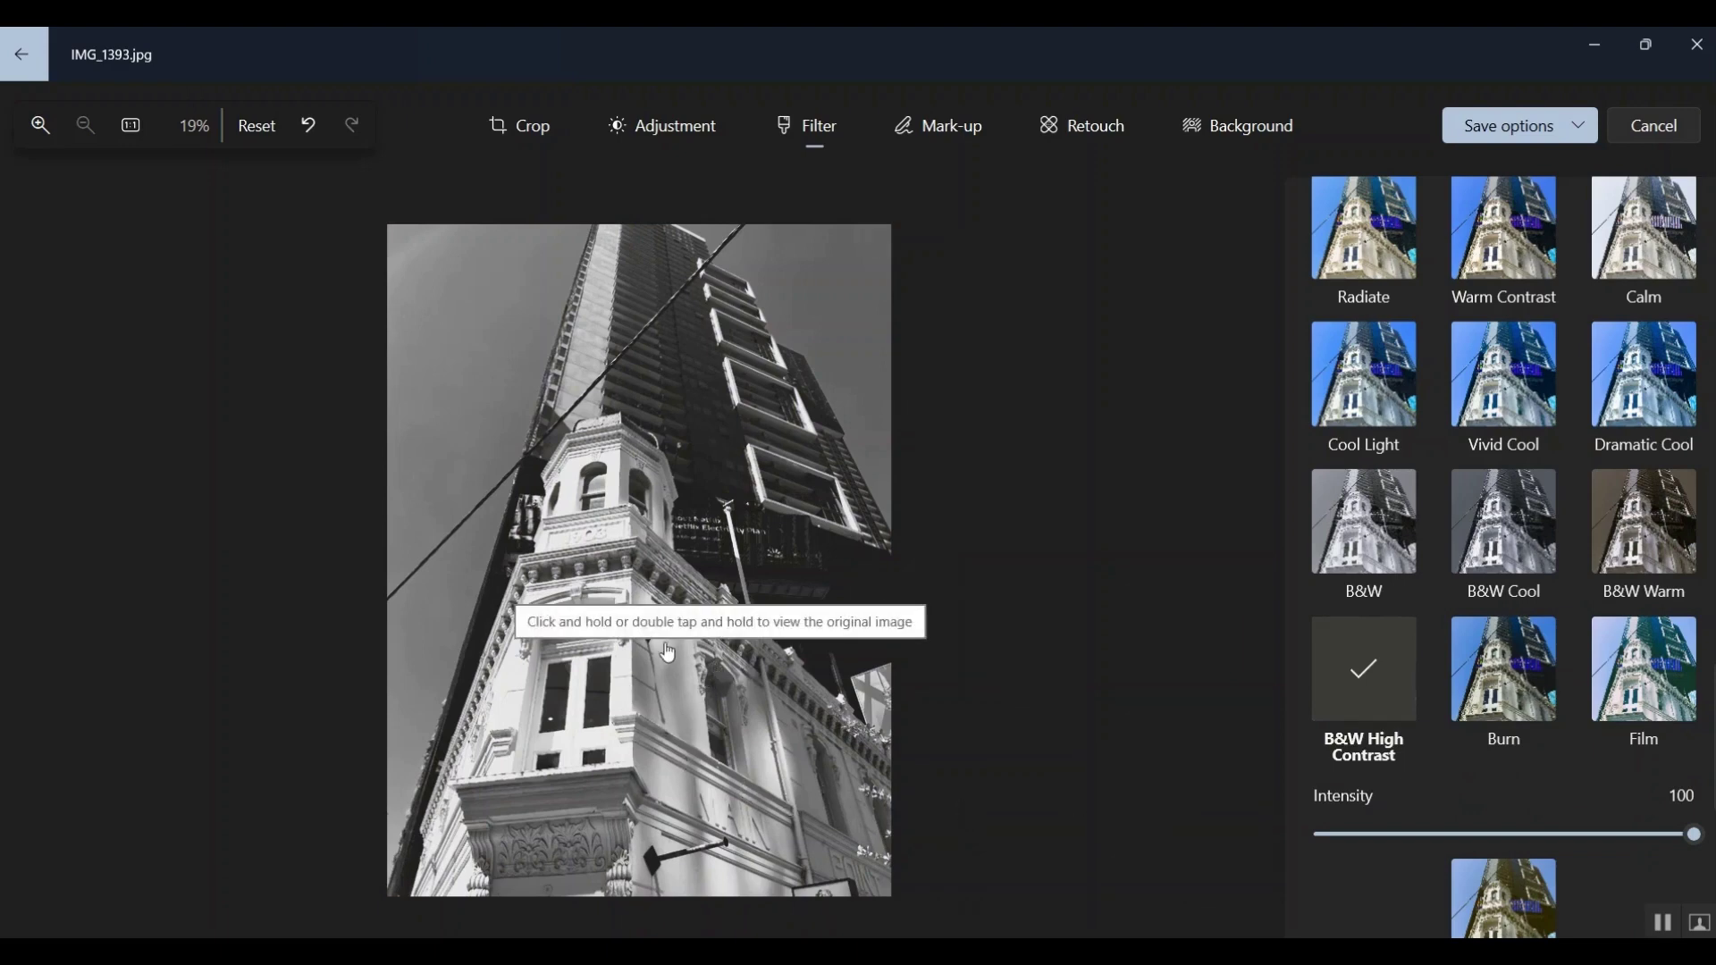
# Step: Compare the B&W, B&W Cool, B&W Warm and B&W High Contrast filters on IMG_1393.jpg again and choose B&W Warm
pyautogui.click(1678, 555)
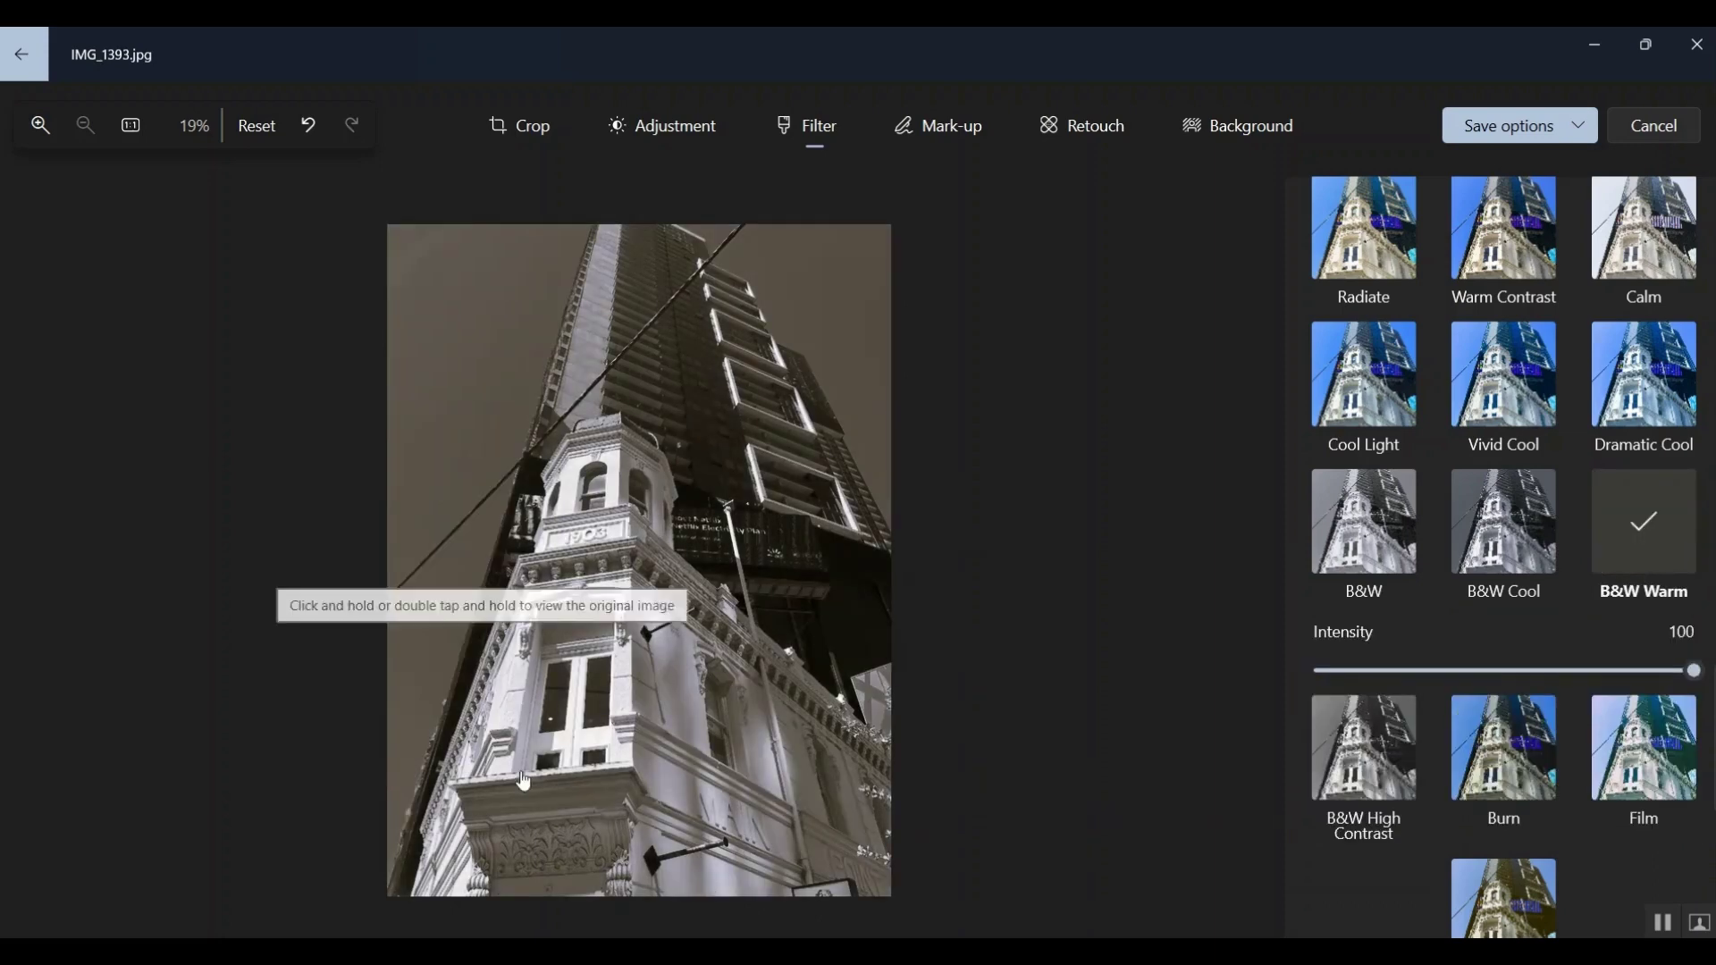
pyautogui.click(1483, 520)
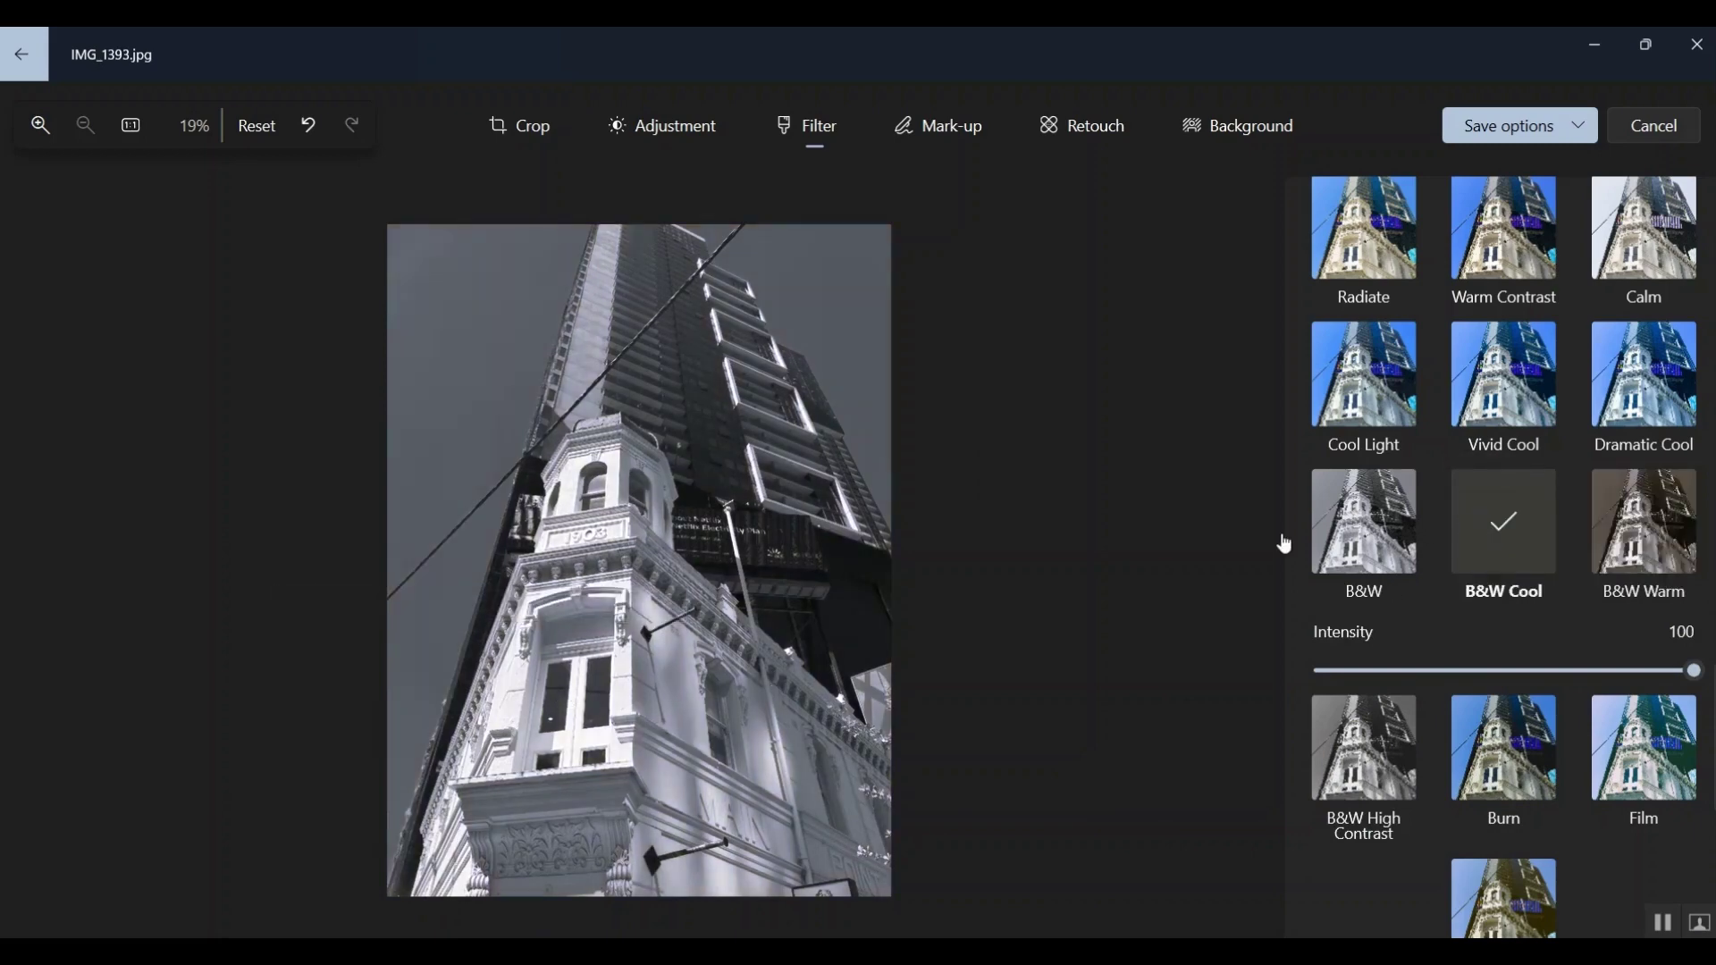
pyautogui.click(1366, 536)
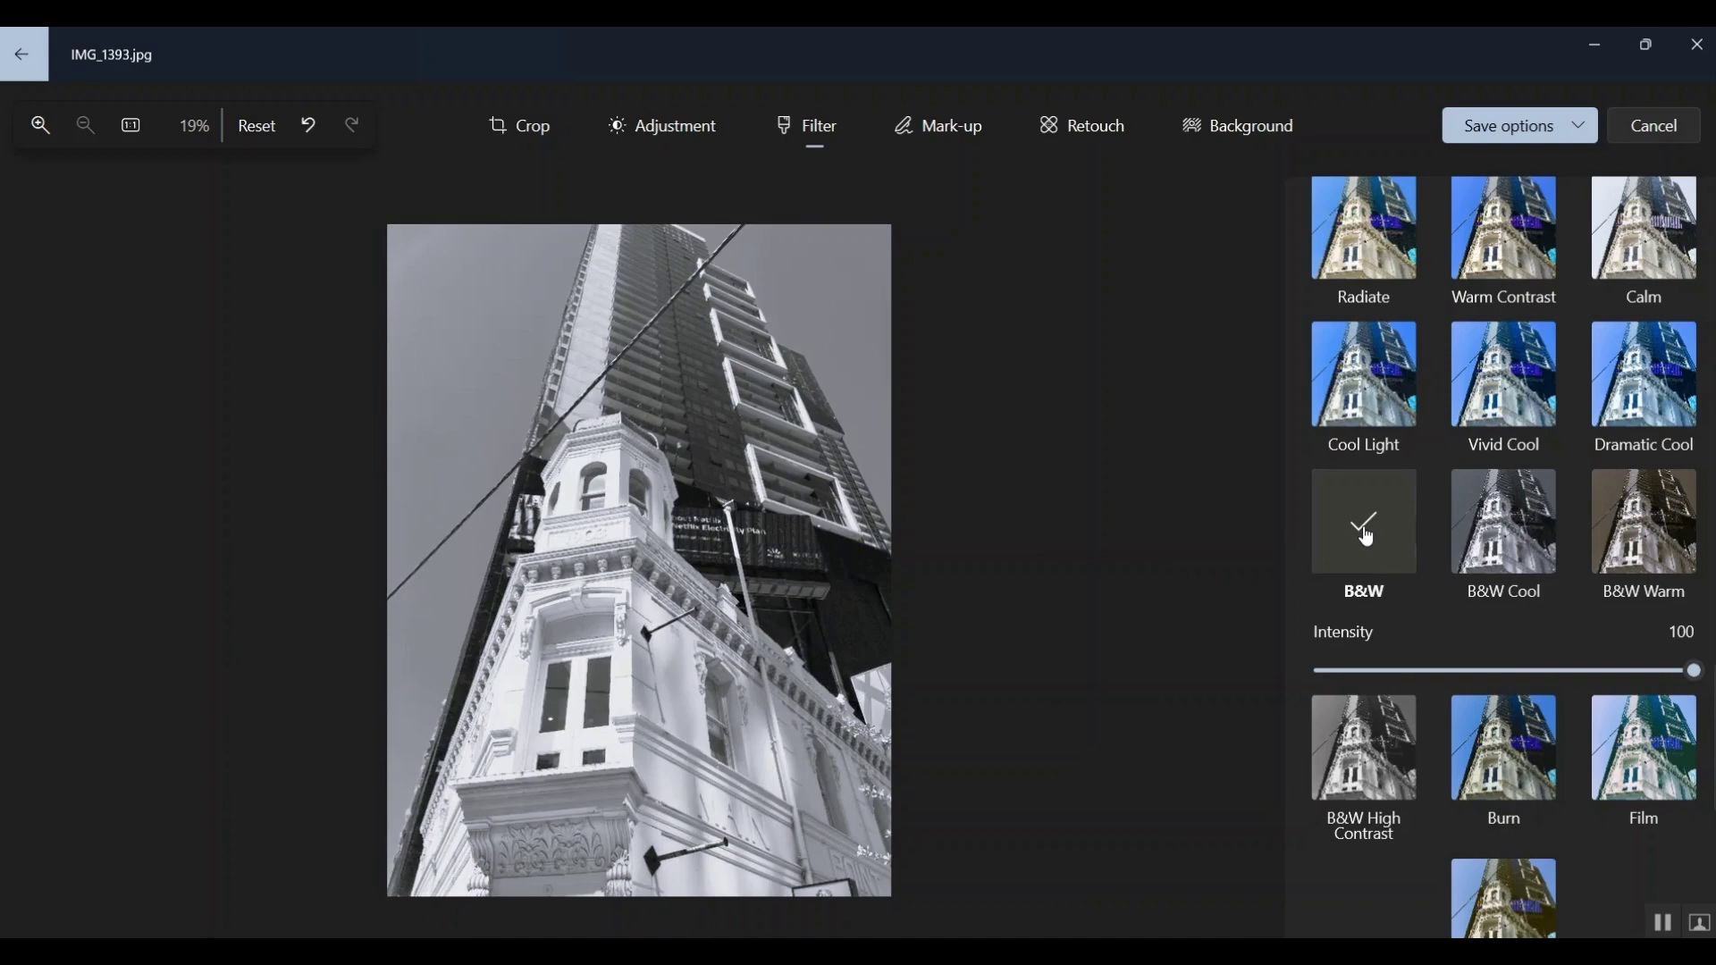
pyautogui.click(1523, 528)
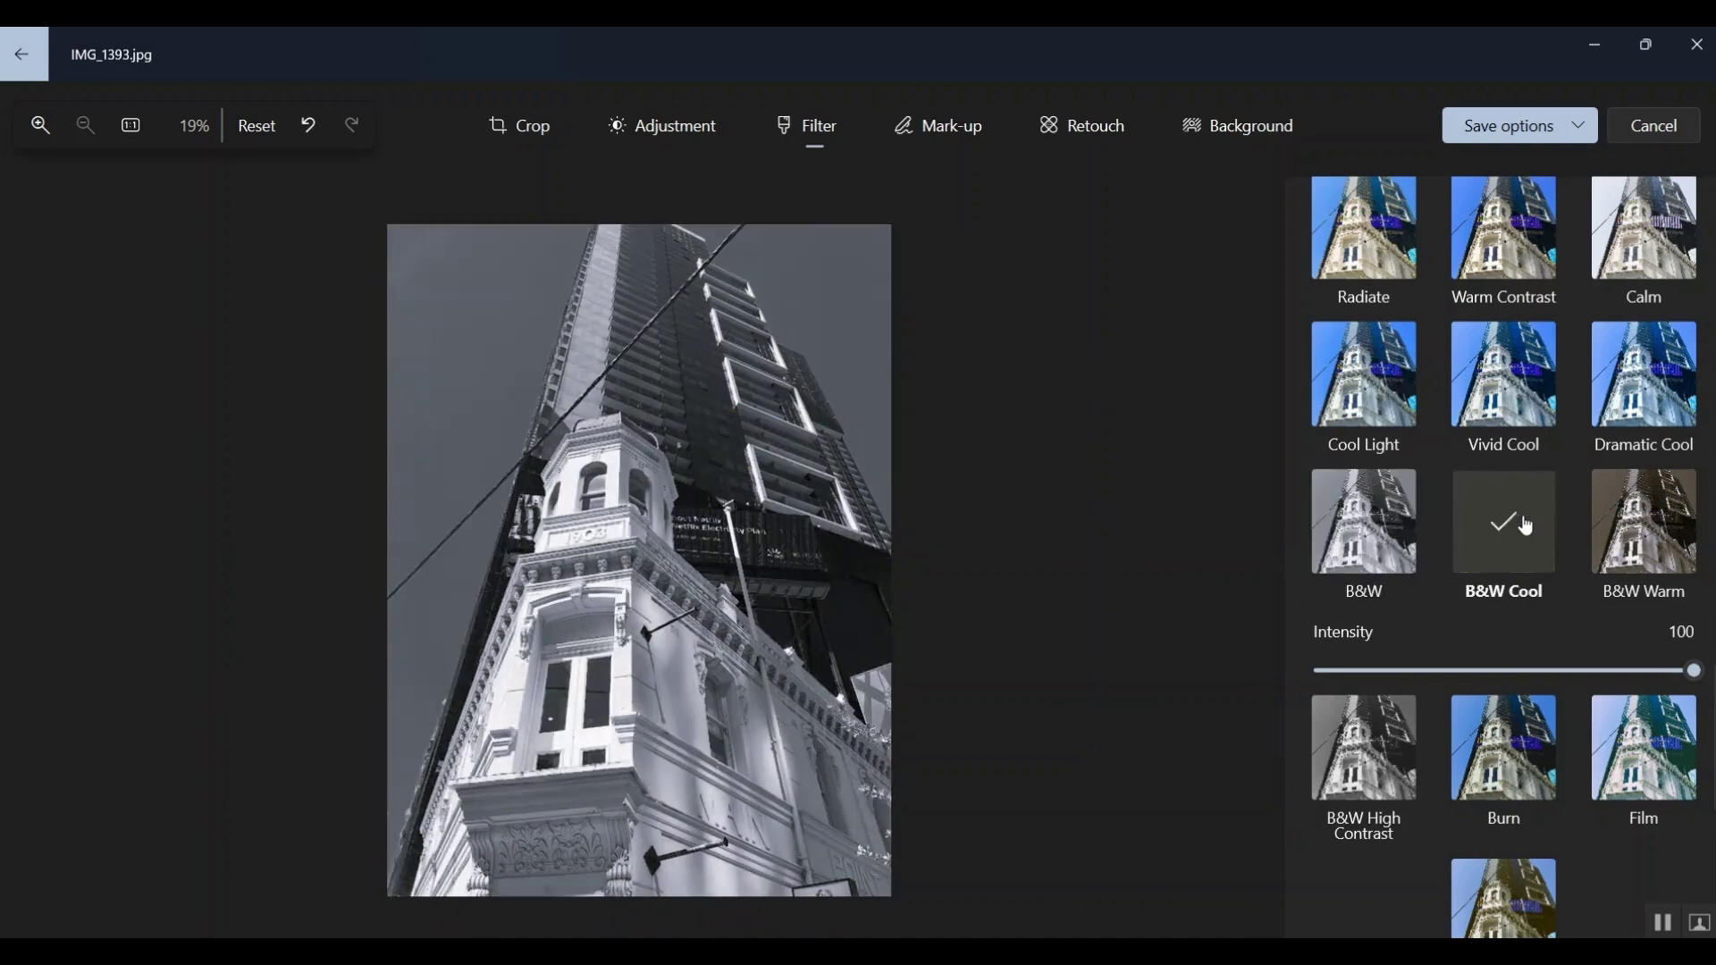
pyautogui.click(1625, 531)
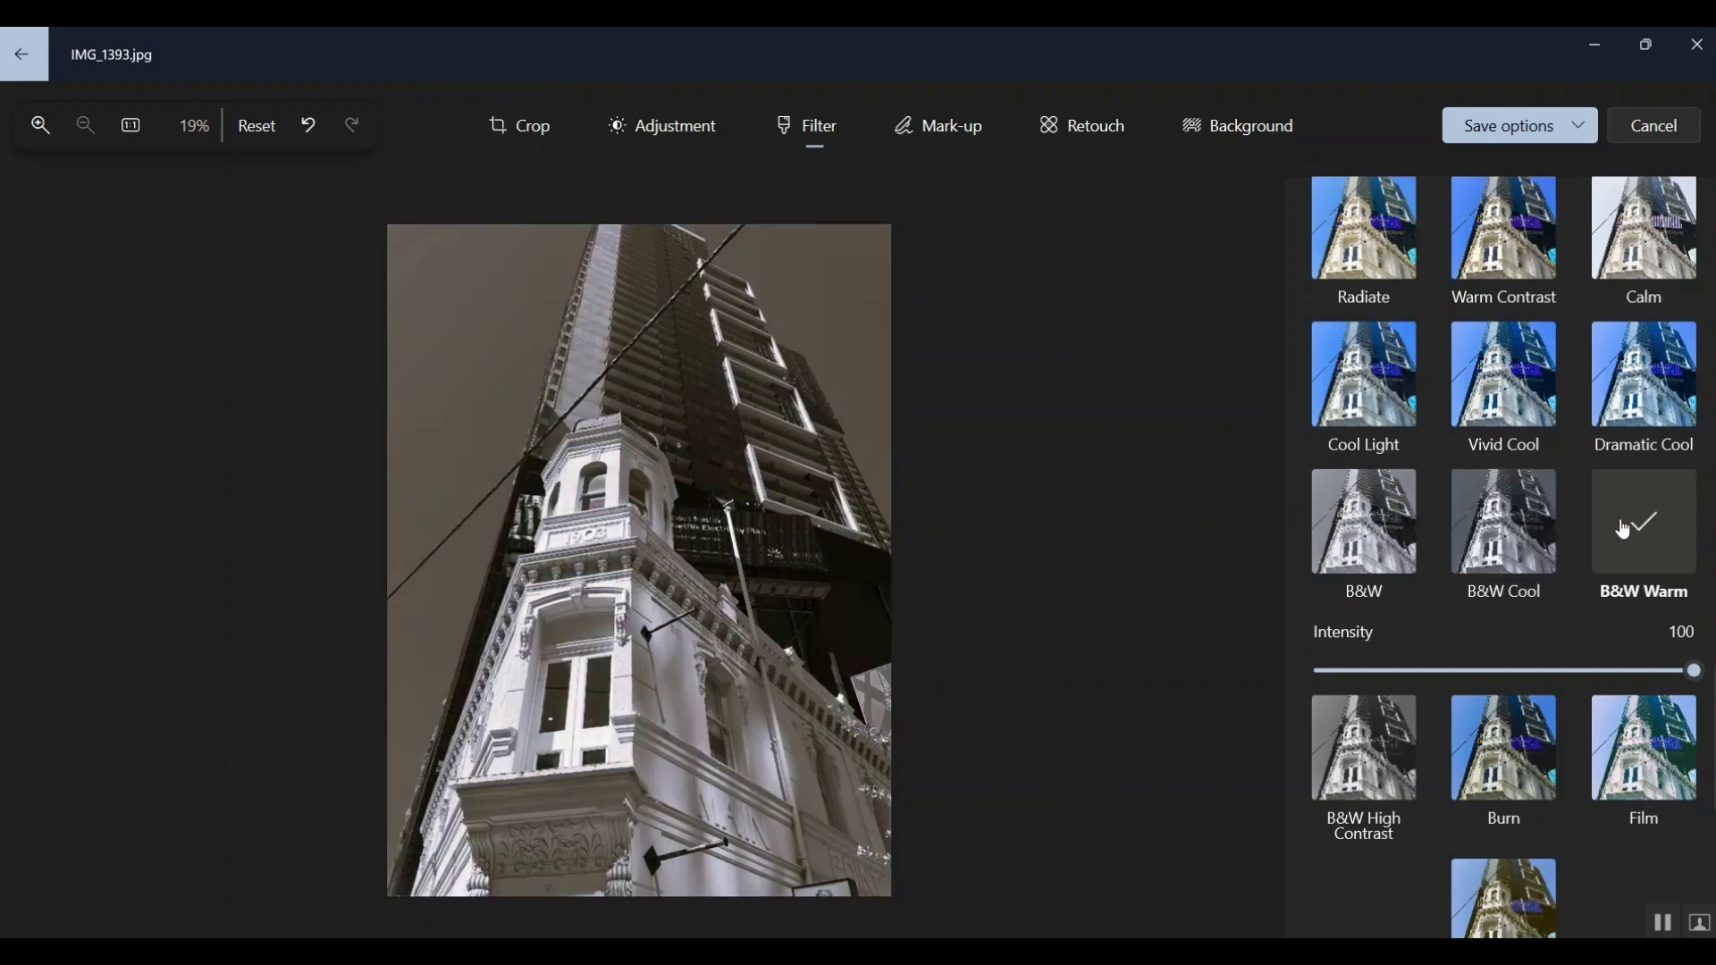
pyautogui.click(1379, 752)
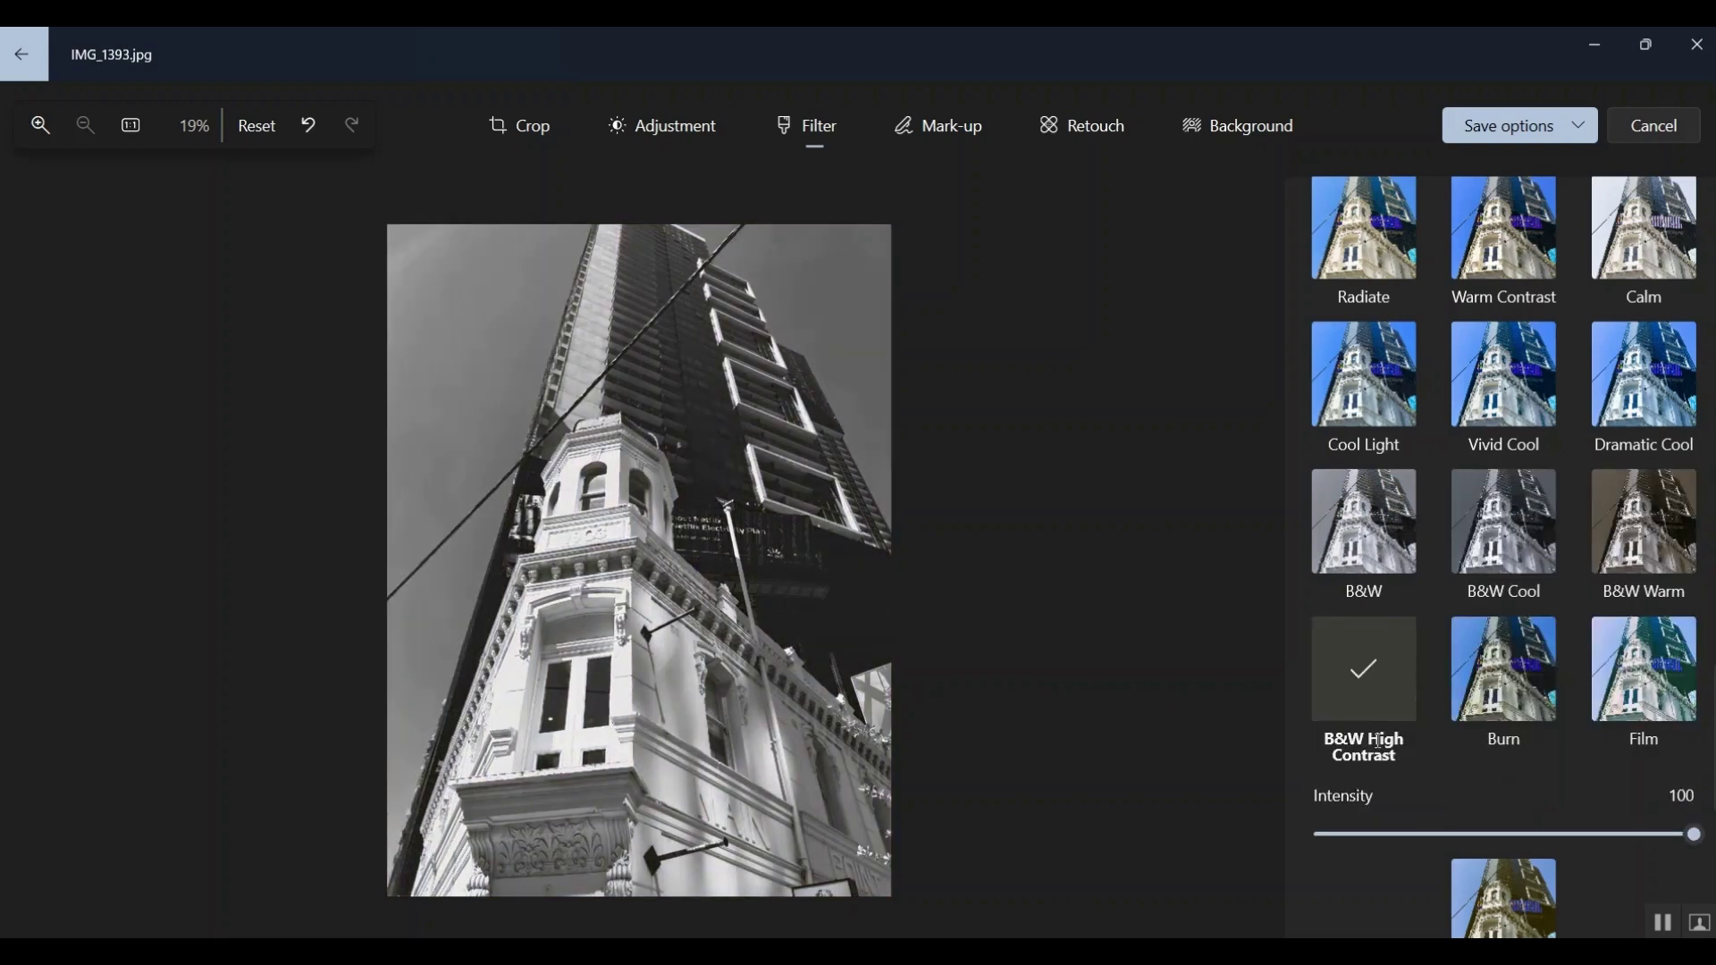
pyautogui.click(1660, 556)
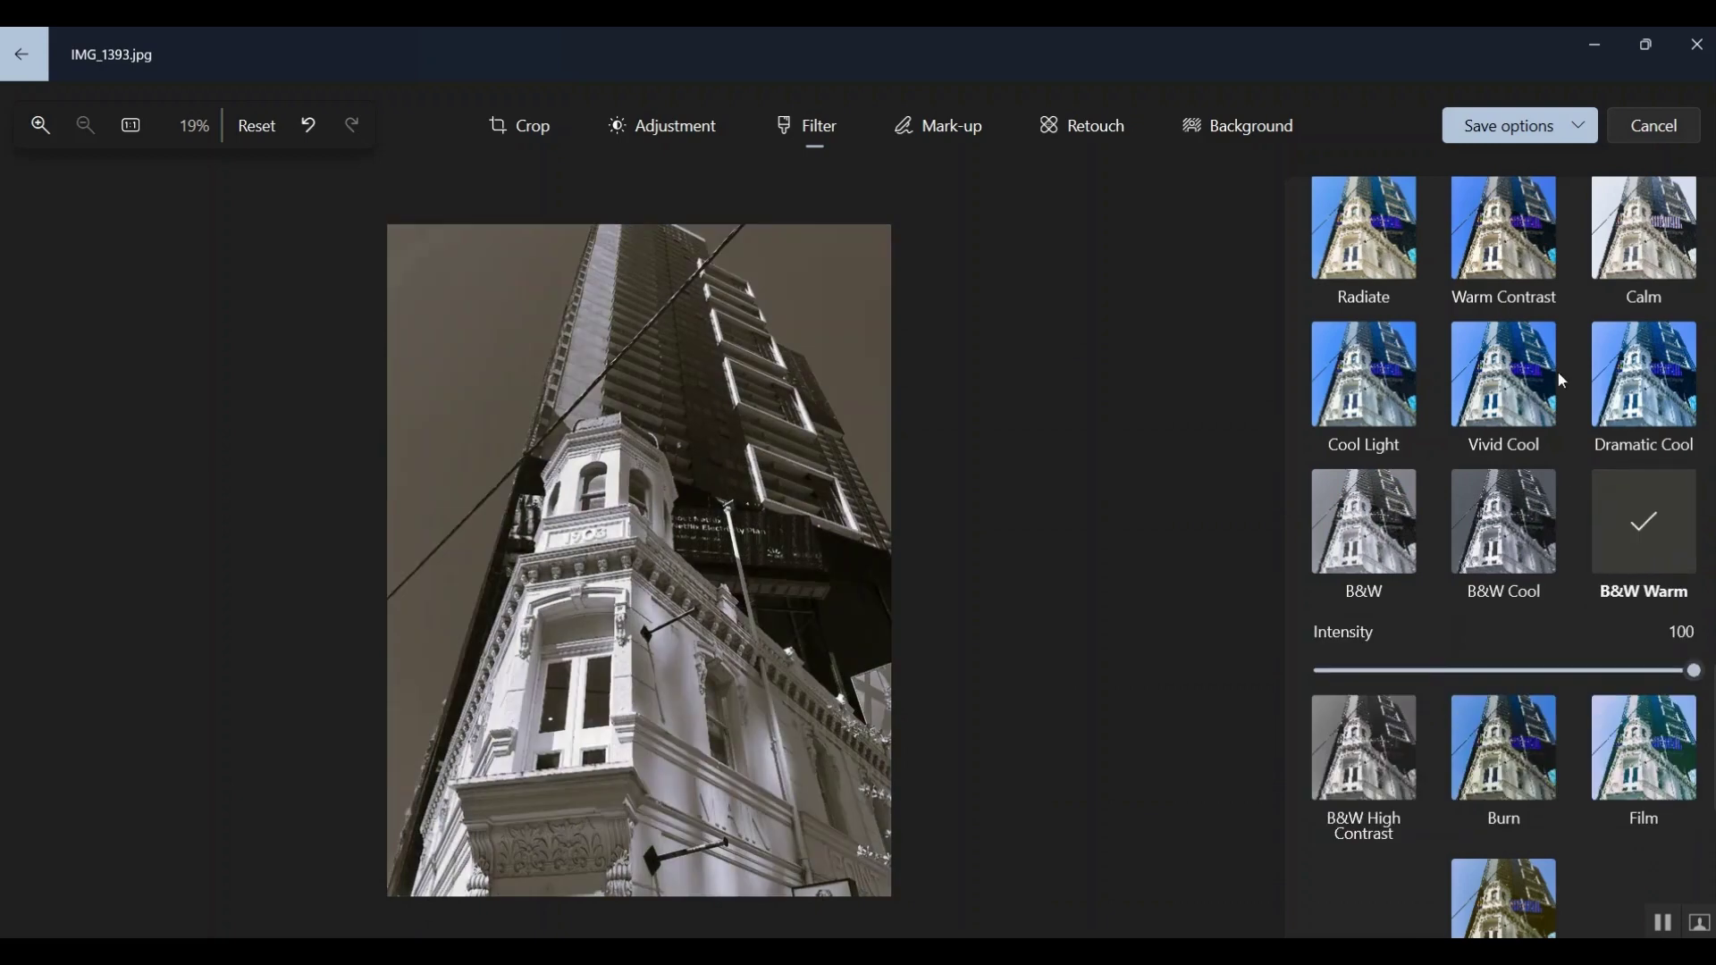
# Step: Save the B&W Warm version of IMG_1393.jpg as a copy in the Downloads folder under a modified file name
pyautogui.click(1529, 125)
pyautogui.click(1521, 166)
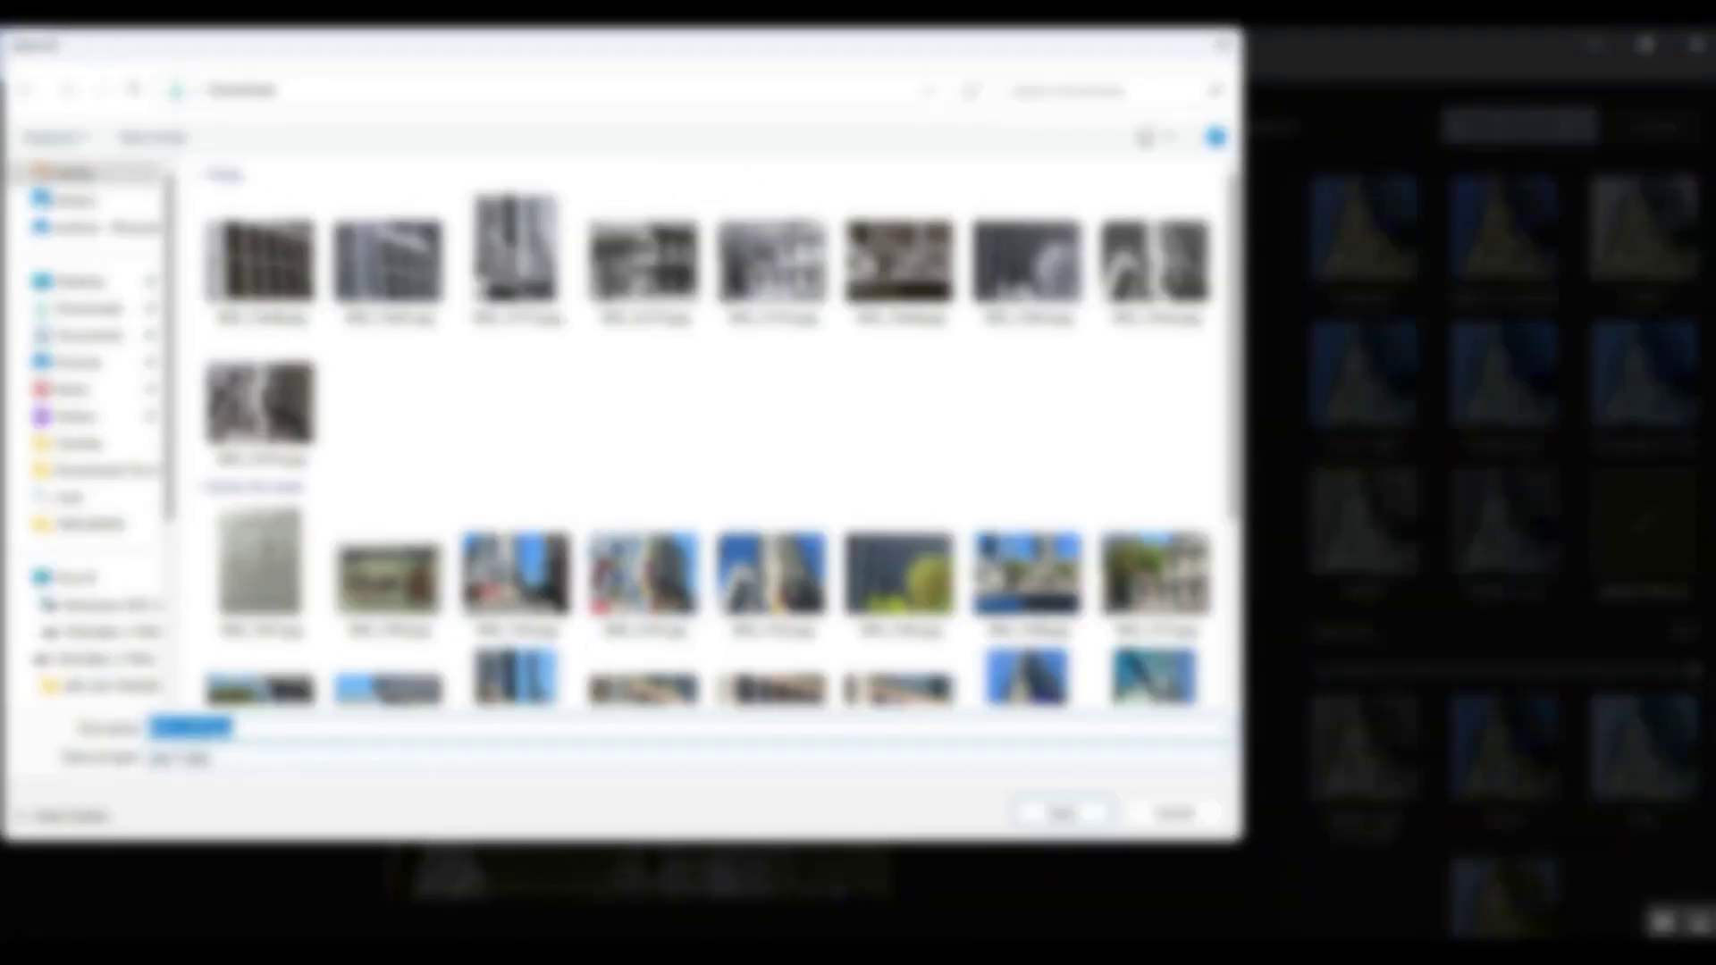
pyautogui.click(215, 728)
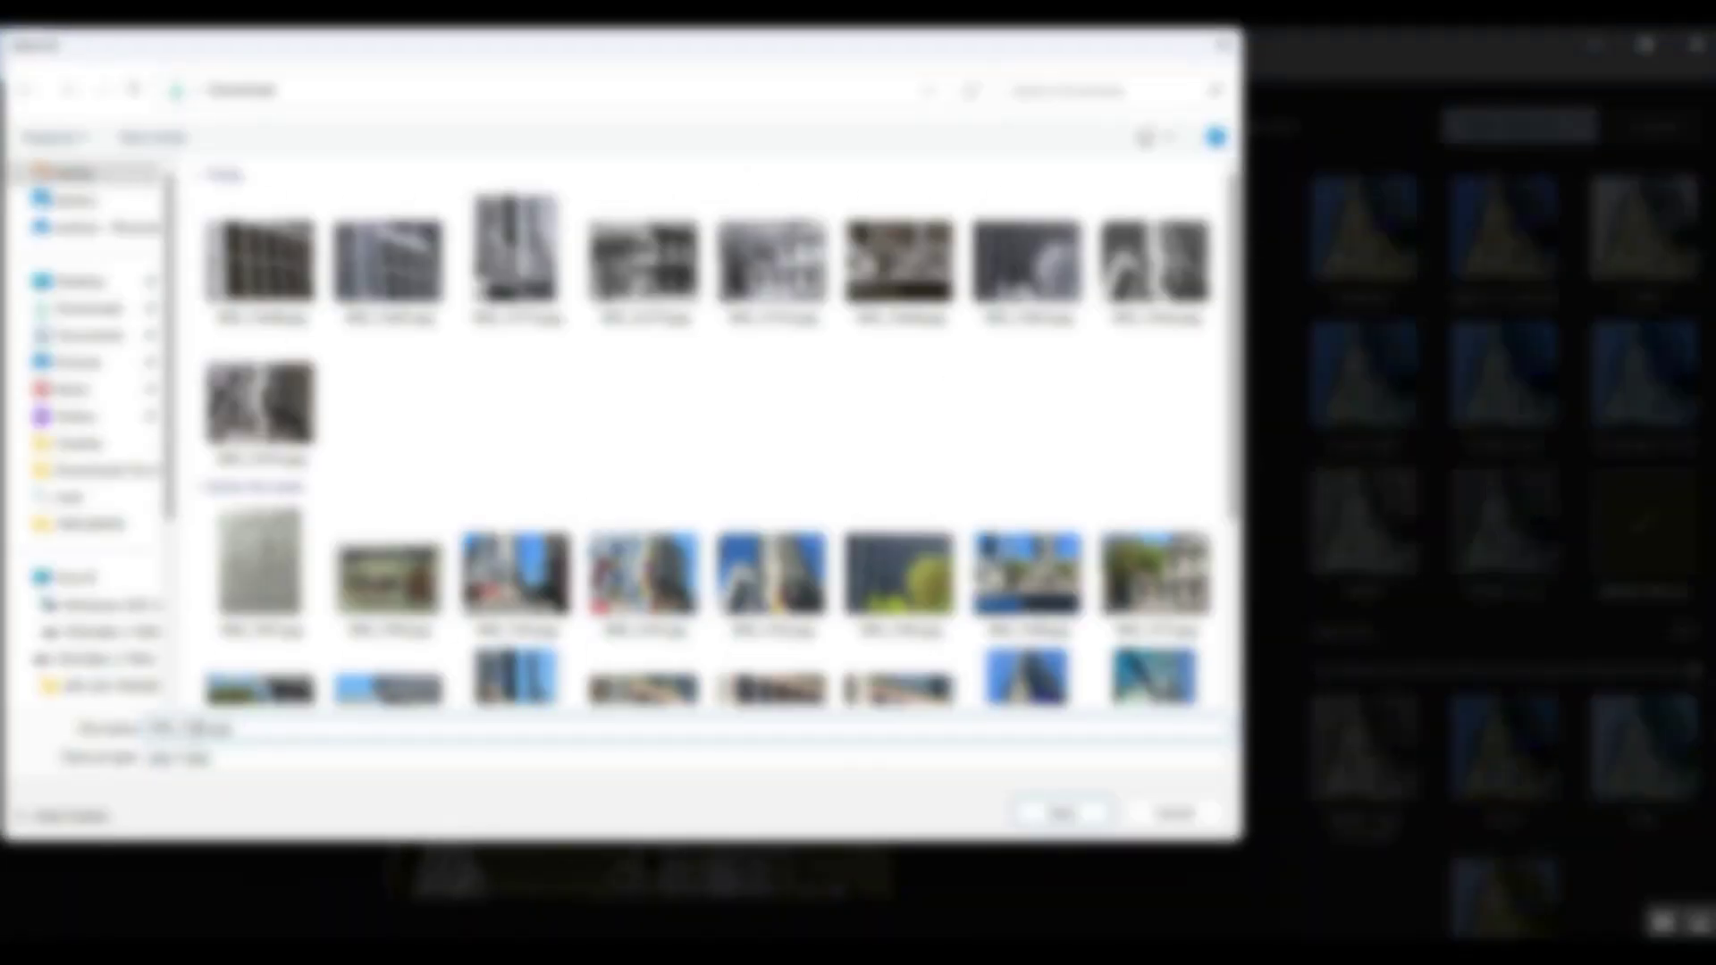
pyautogui.click(125, 312)
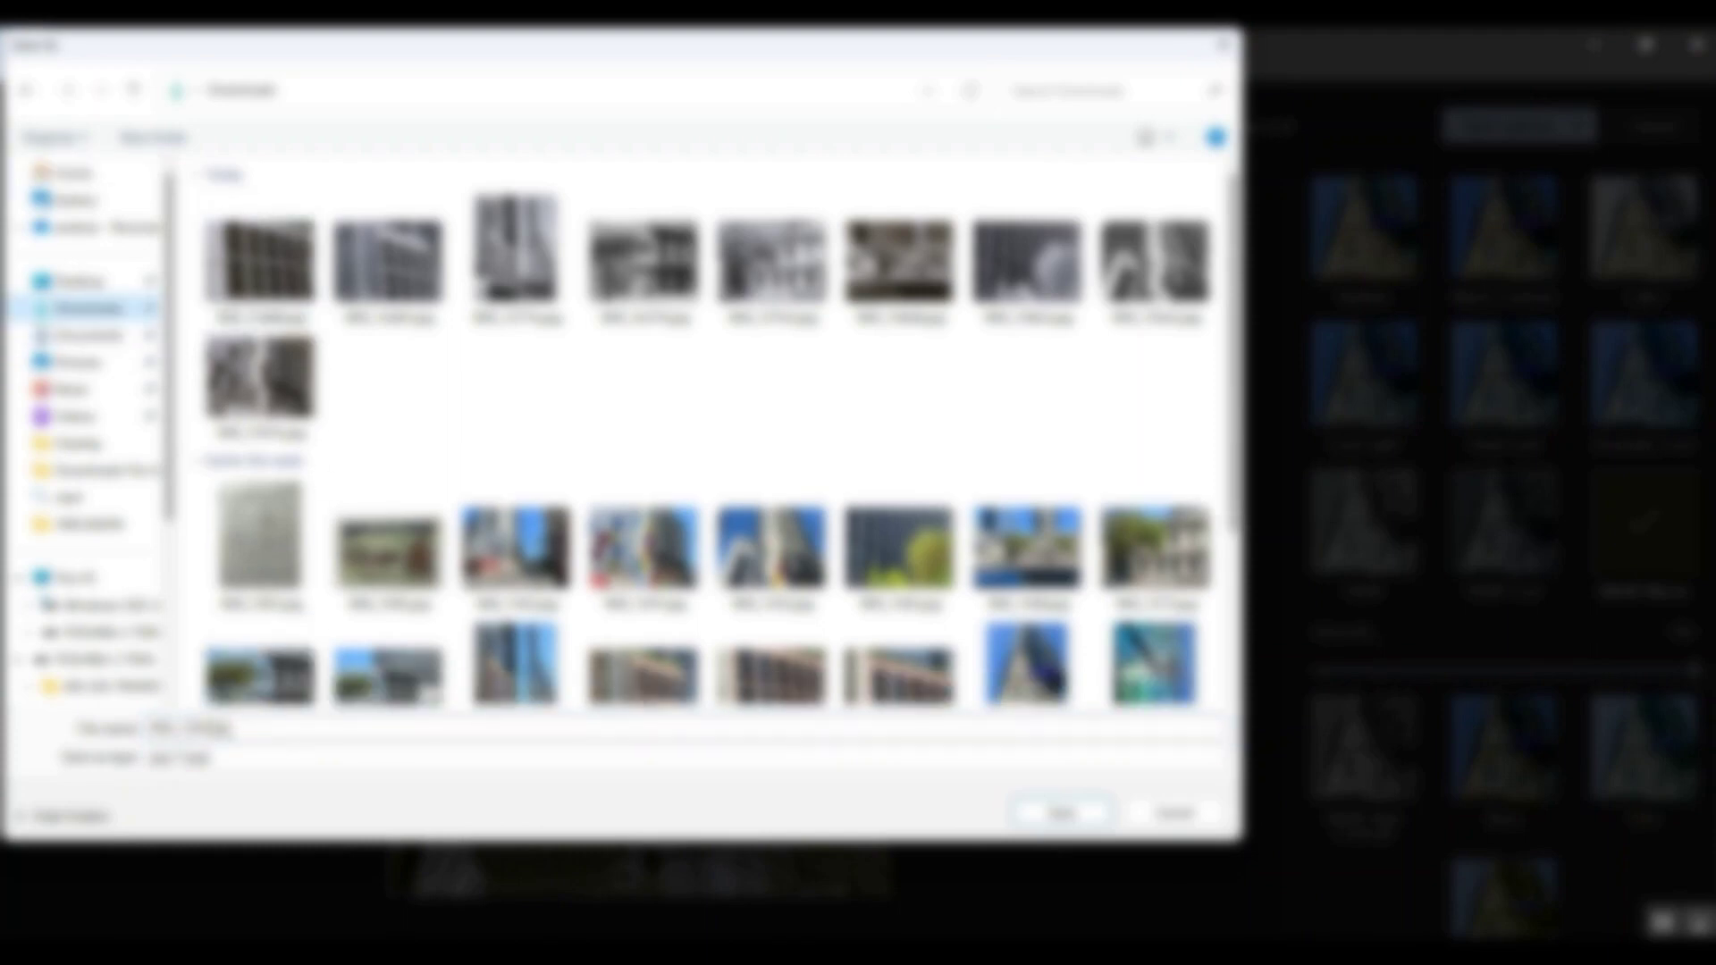
pyautogui.doubleClick(191, 728)
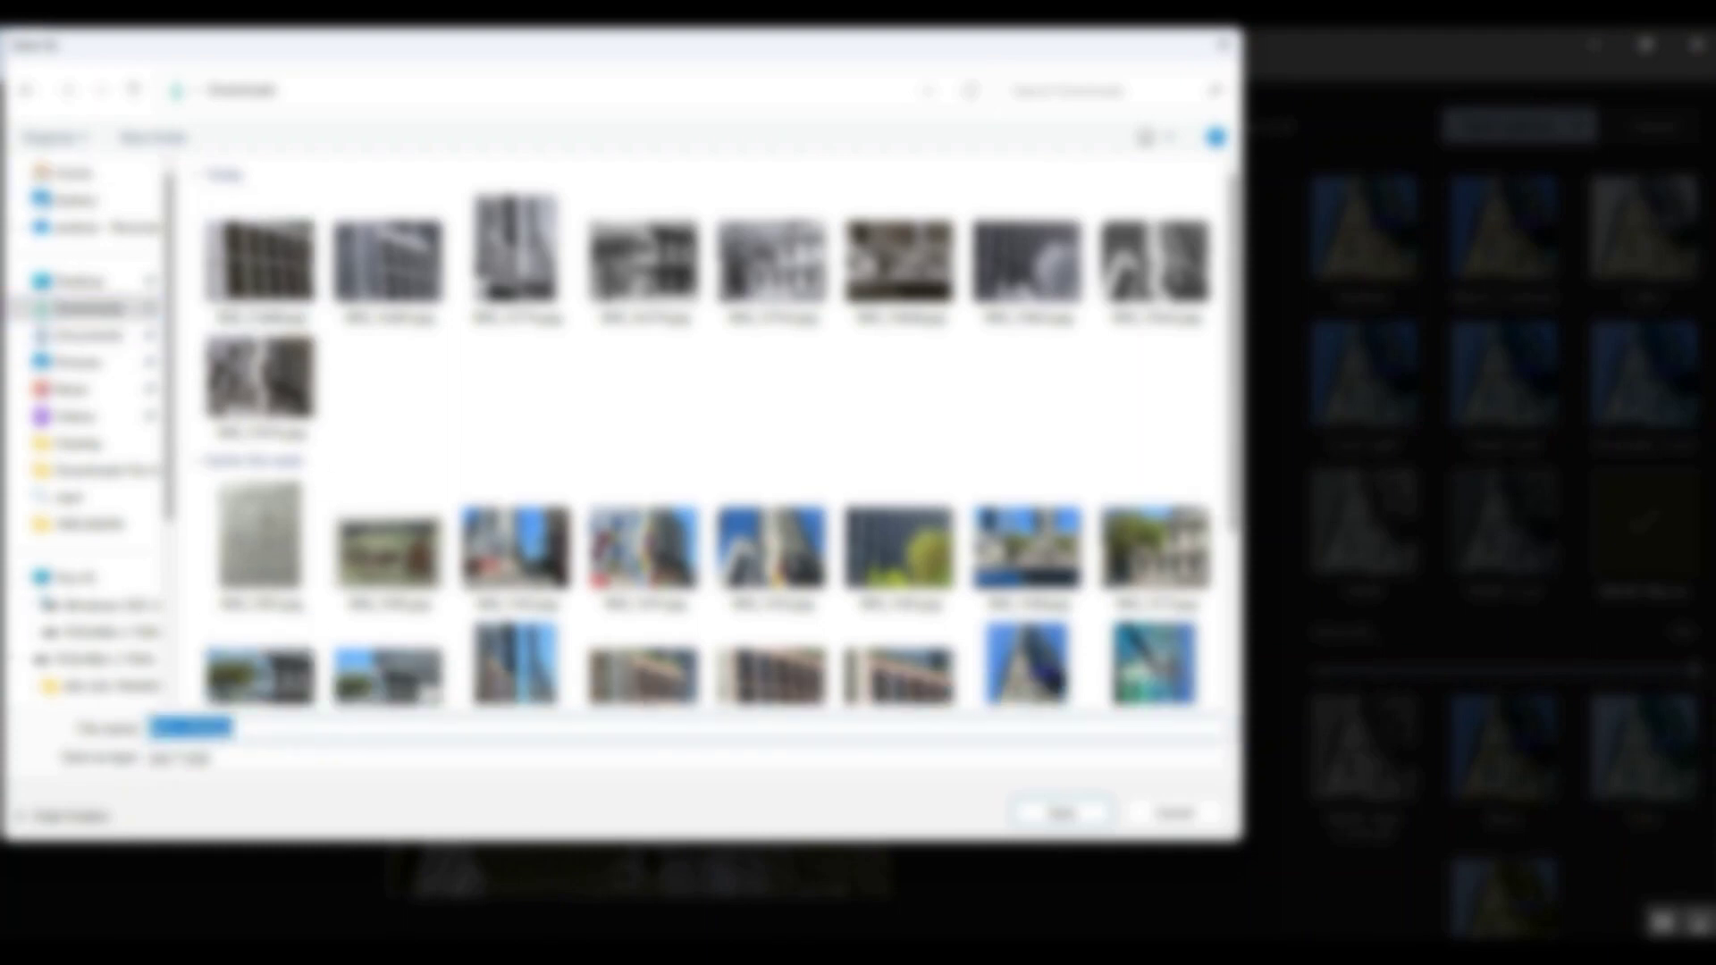
pyautogui.click(190, 728)
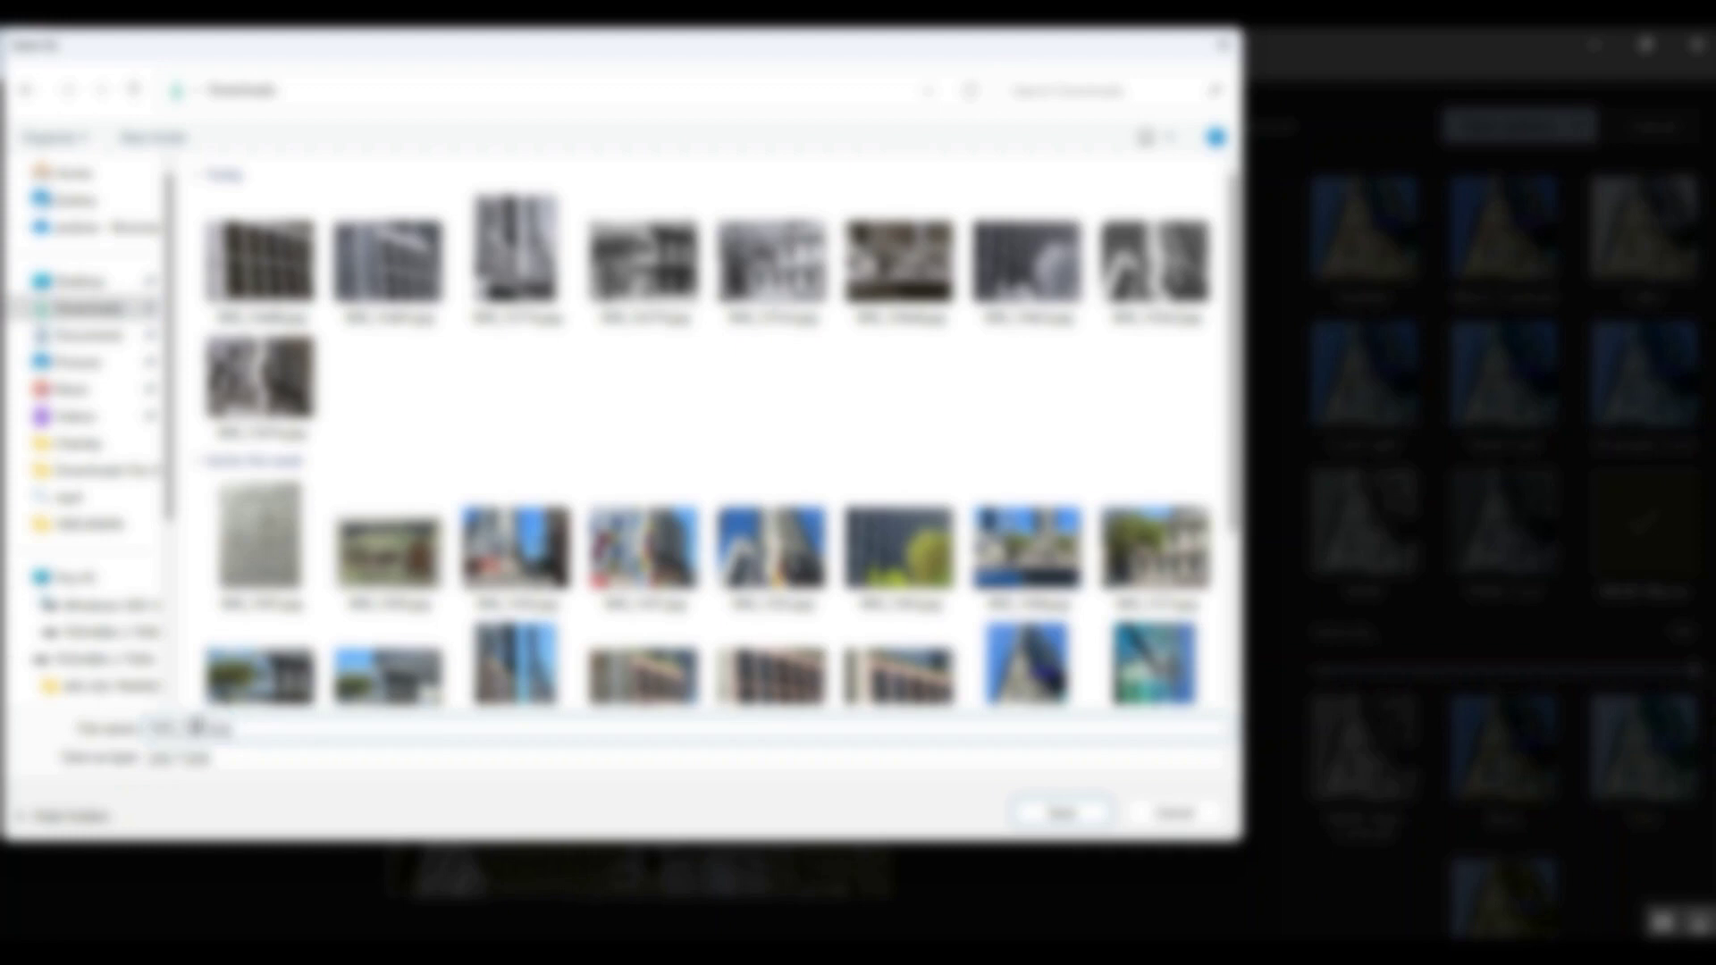
pyautogui.write('1')
pyautogui.click(1033, 814)
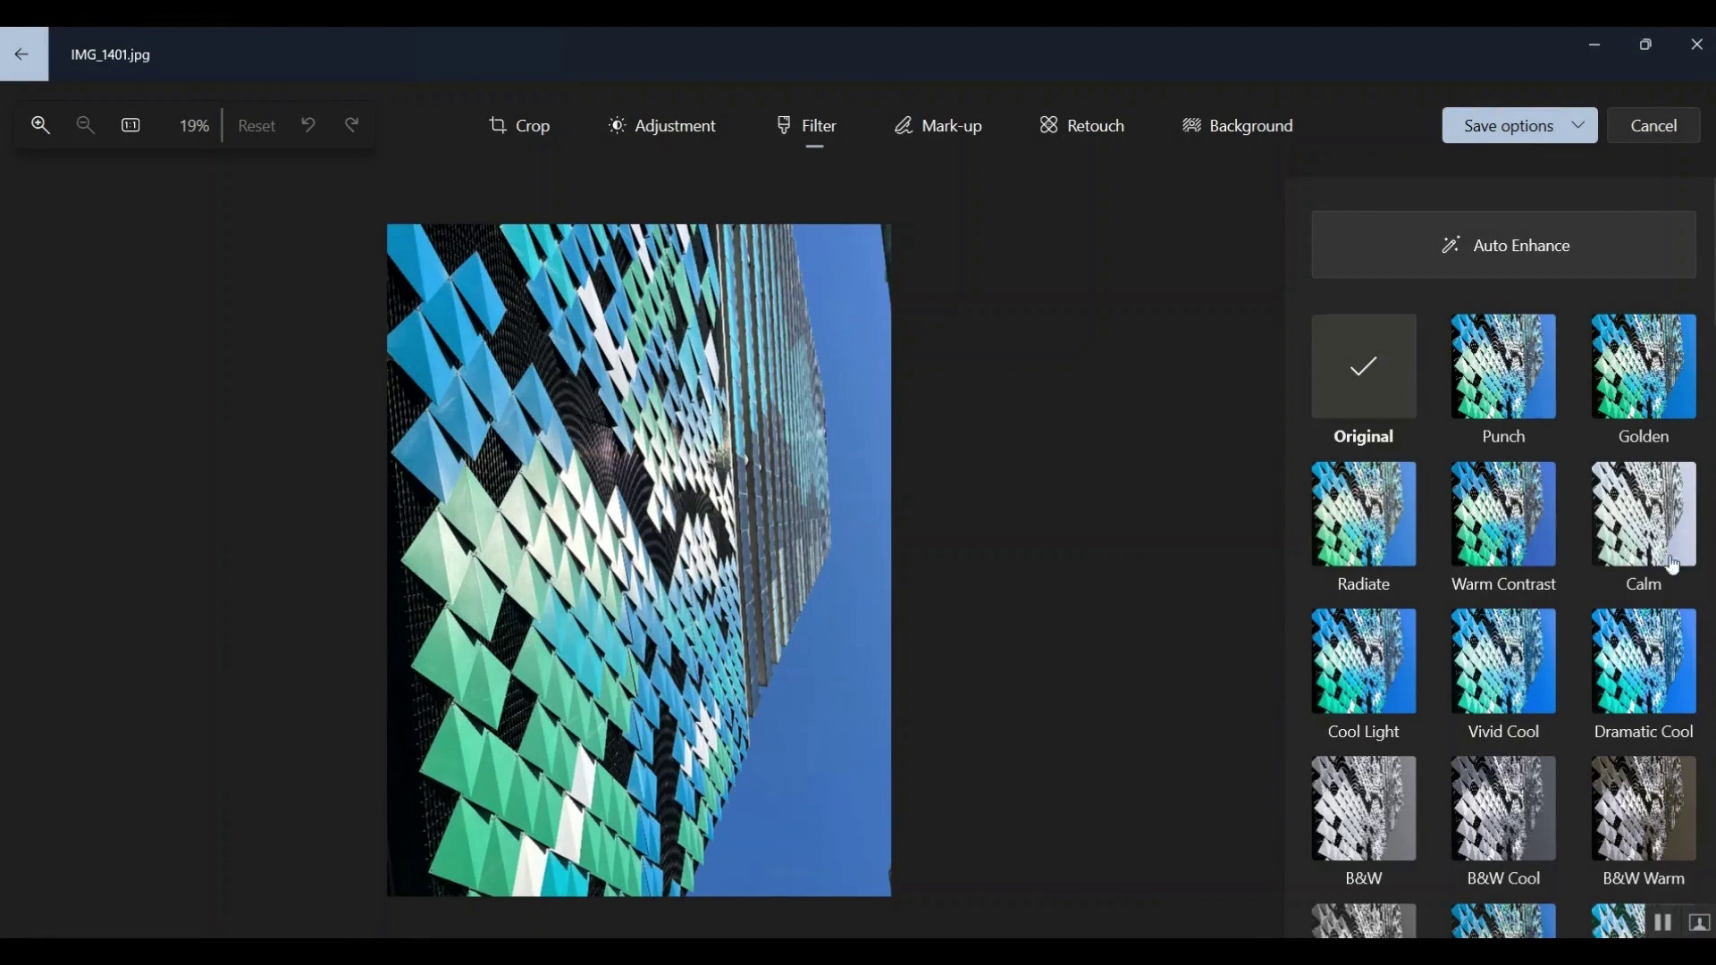
# Step: Preview the B&W, B&W Cool, B&W Warm and B&W High Contrast filters on IMG_1401.jpg
pyautogui.click(1388, 792)
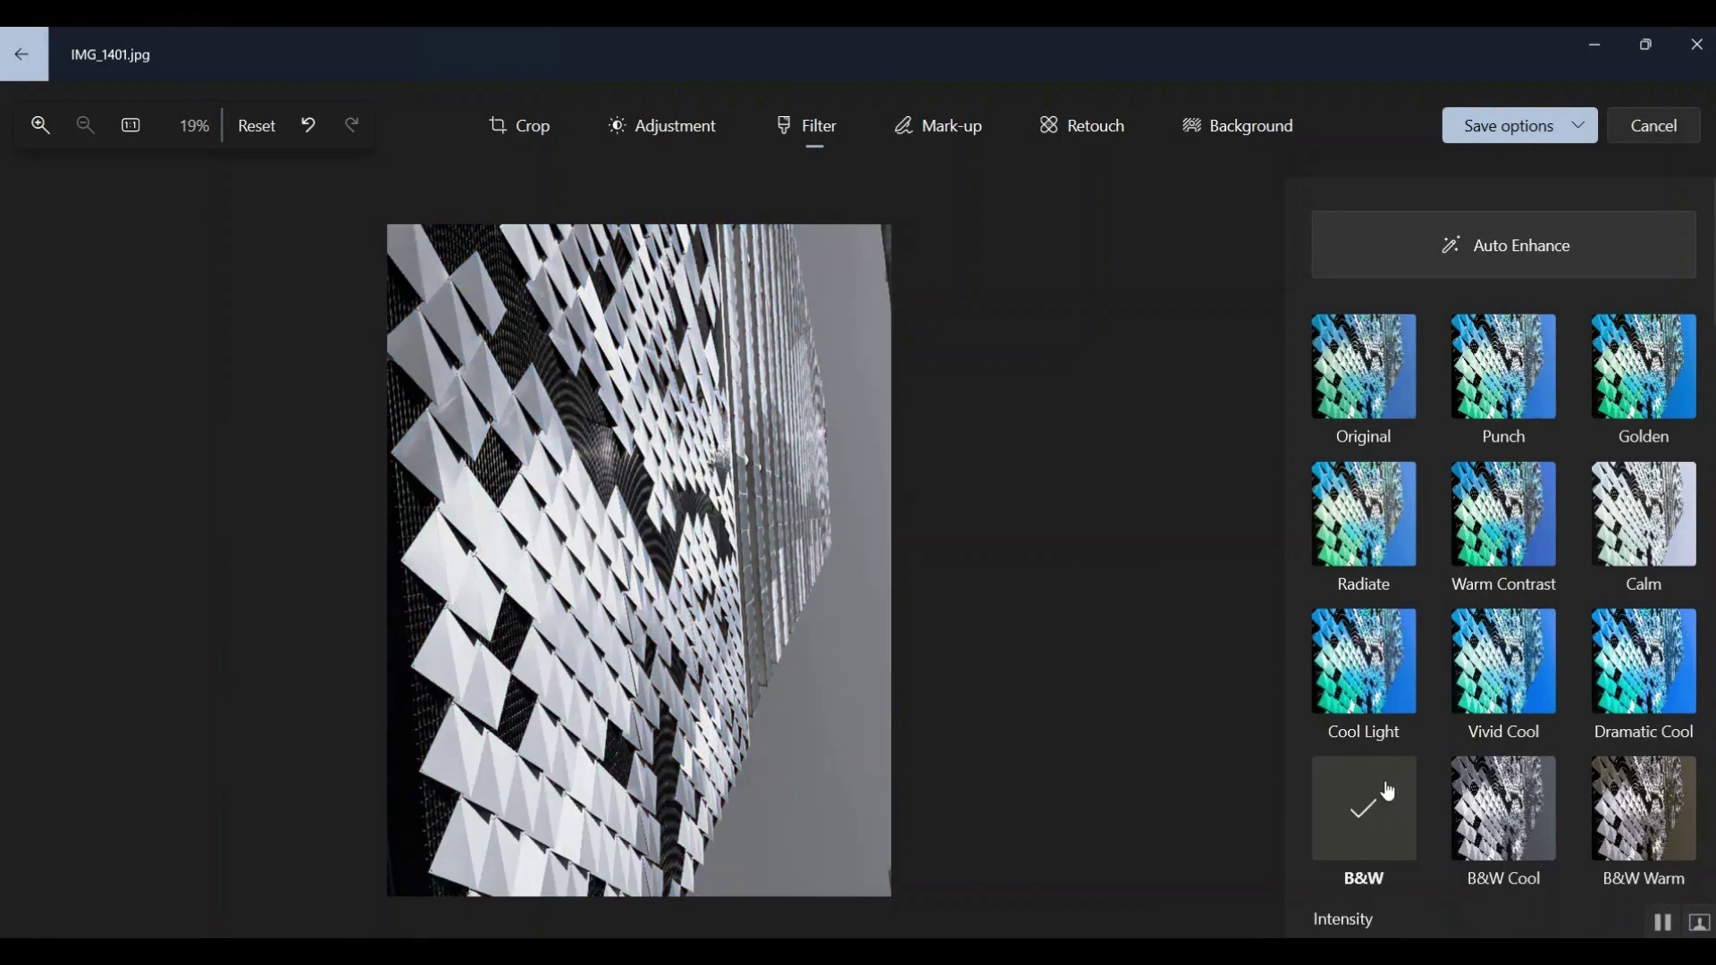
pyautogui.click(1498, 807)
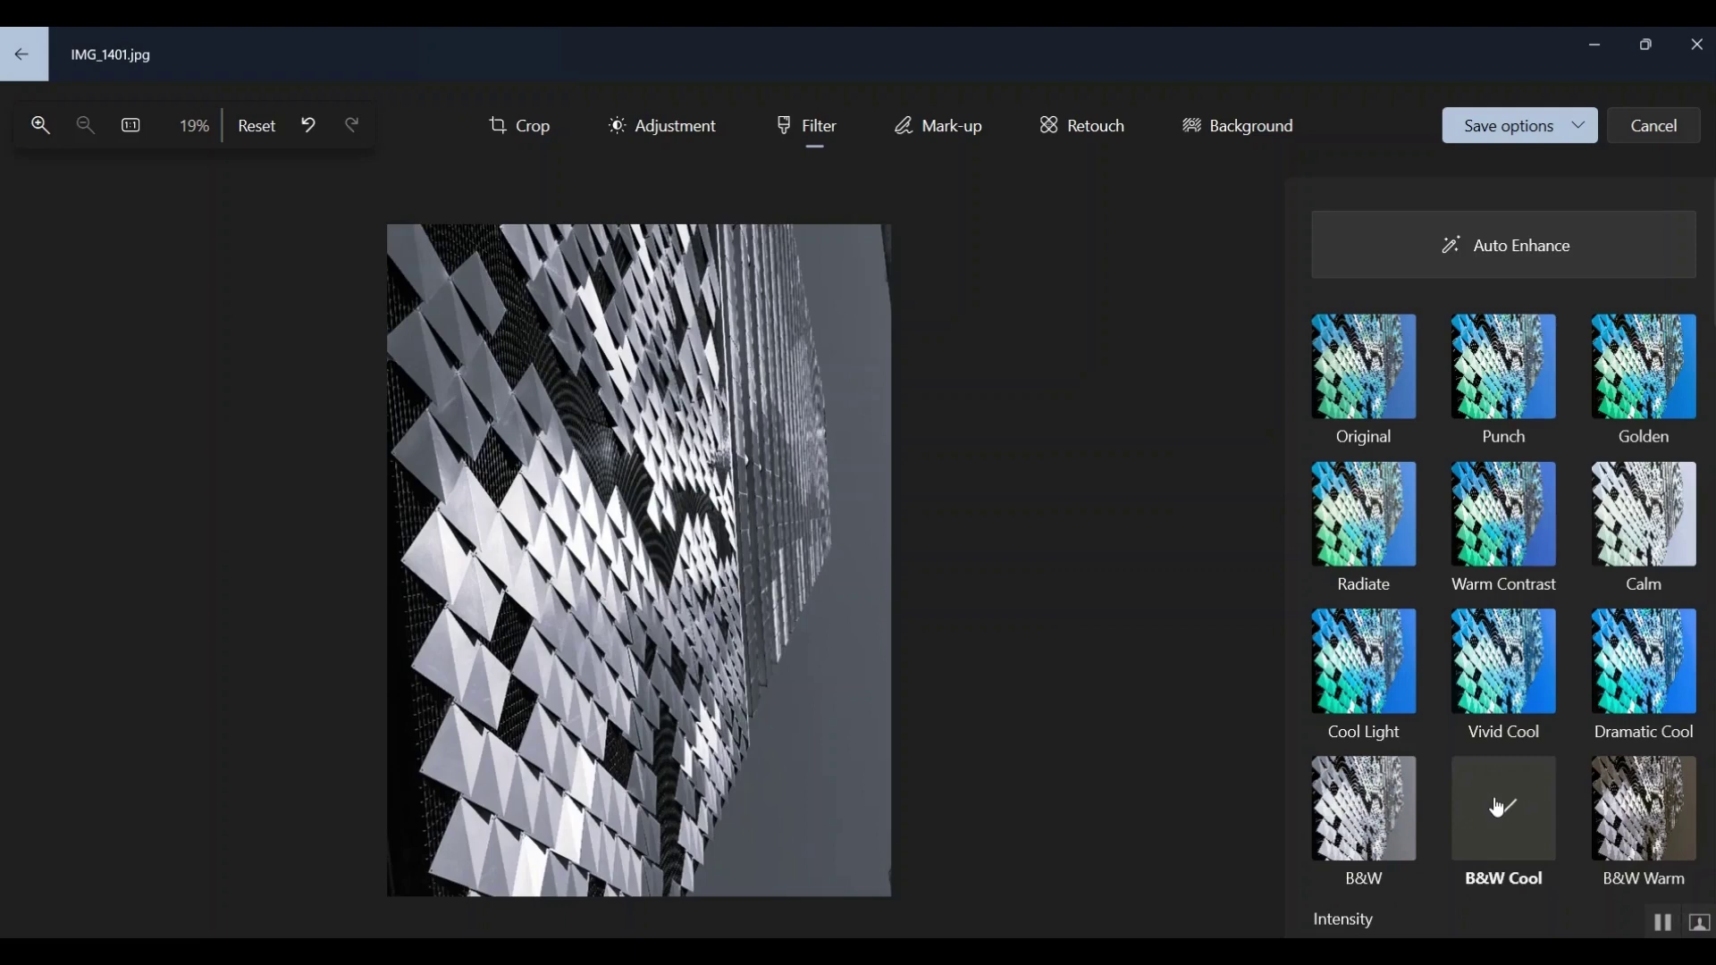
pyautogui.click(1626, 807)
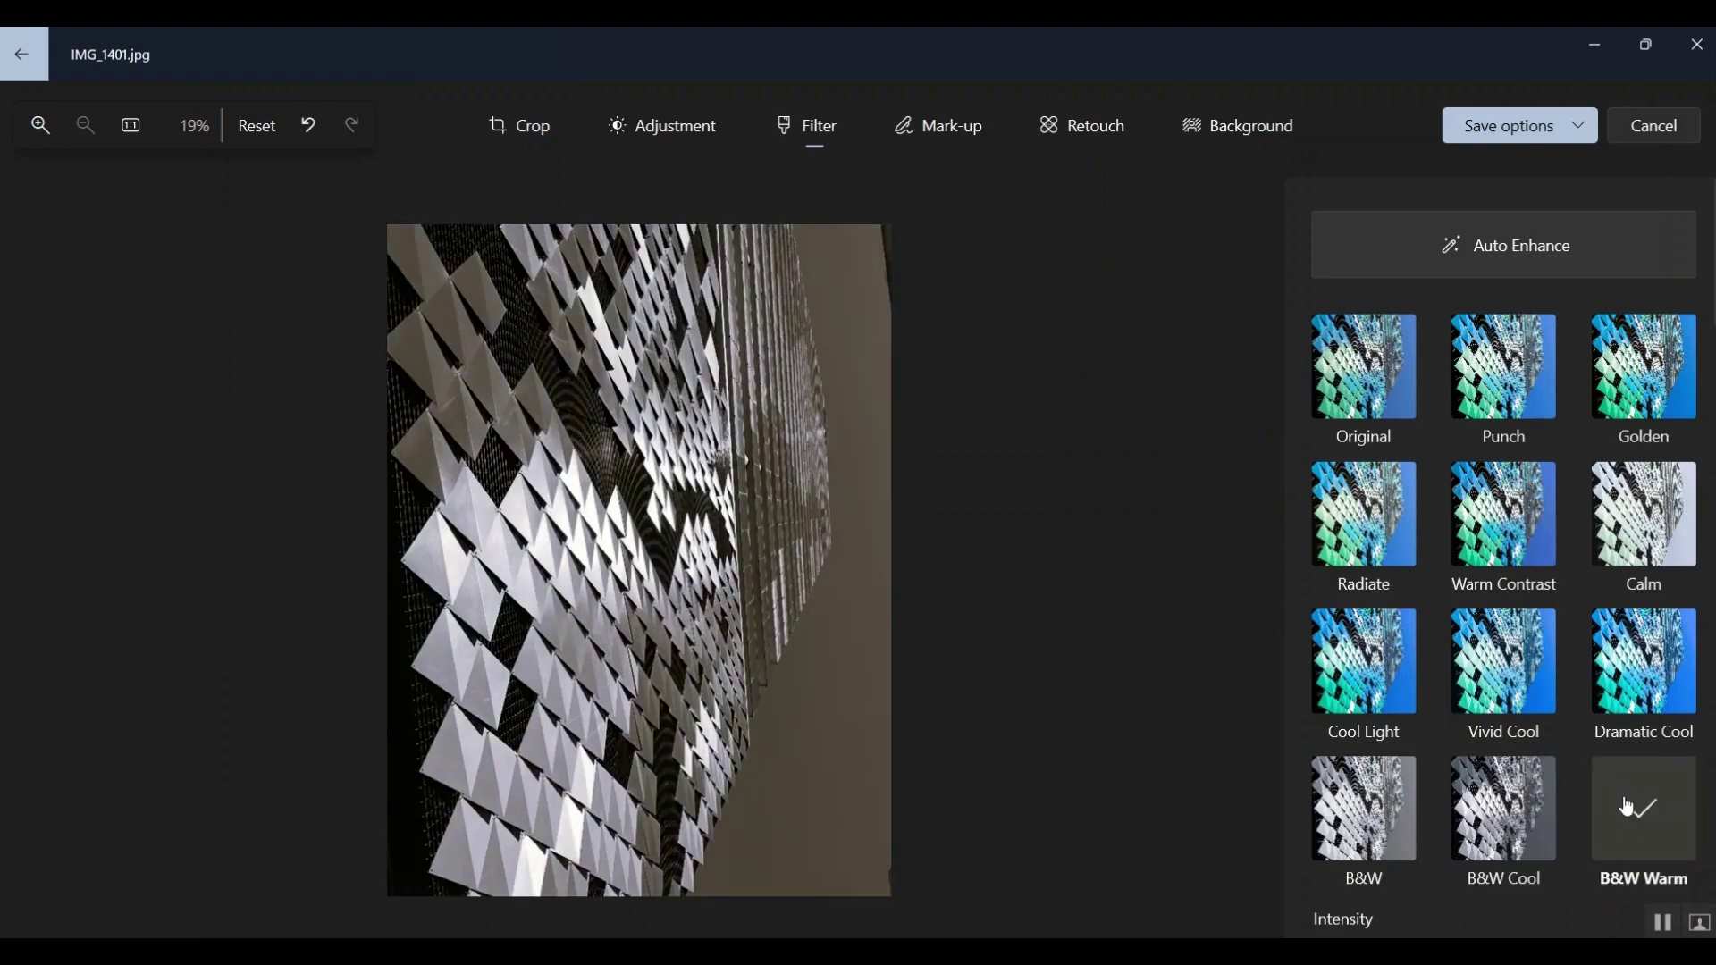
pyautogui.scroll(-2, 1623, 795)
pyautogui.scroll(-3, 1508, 838)
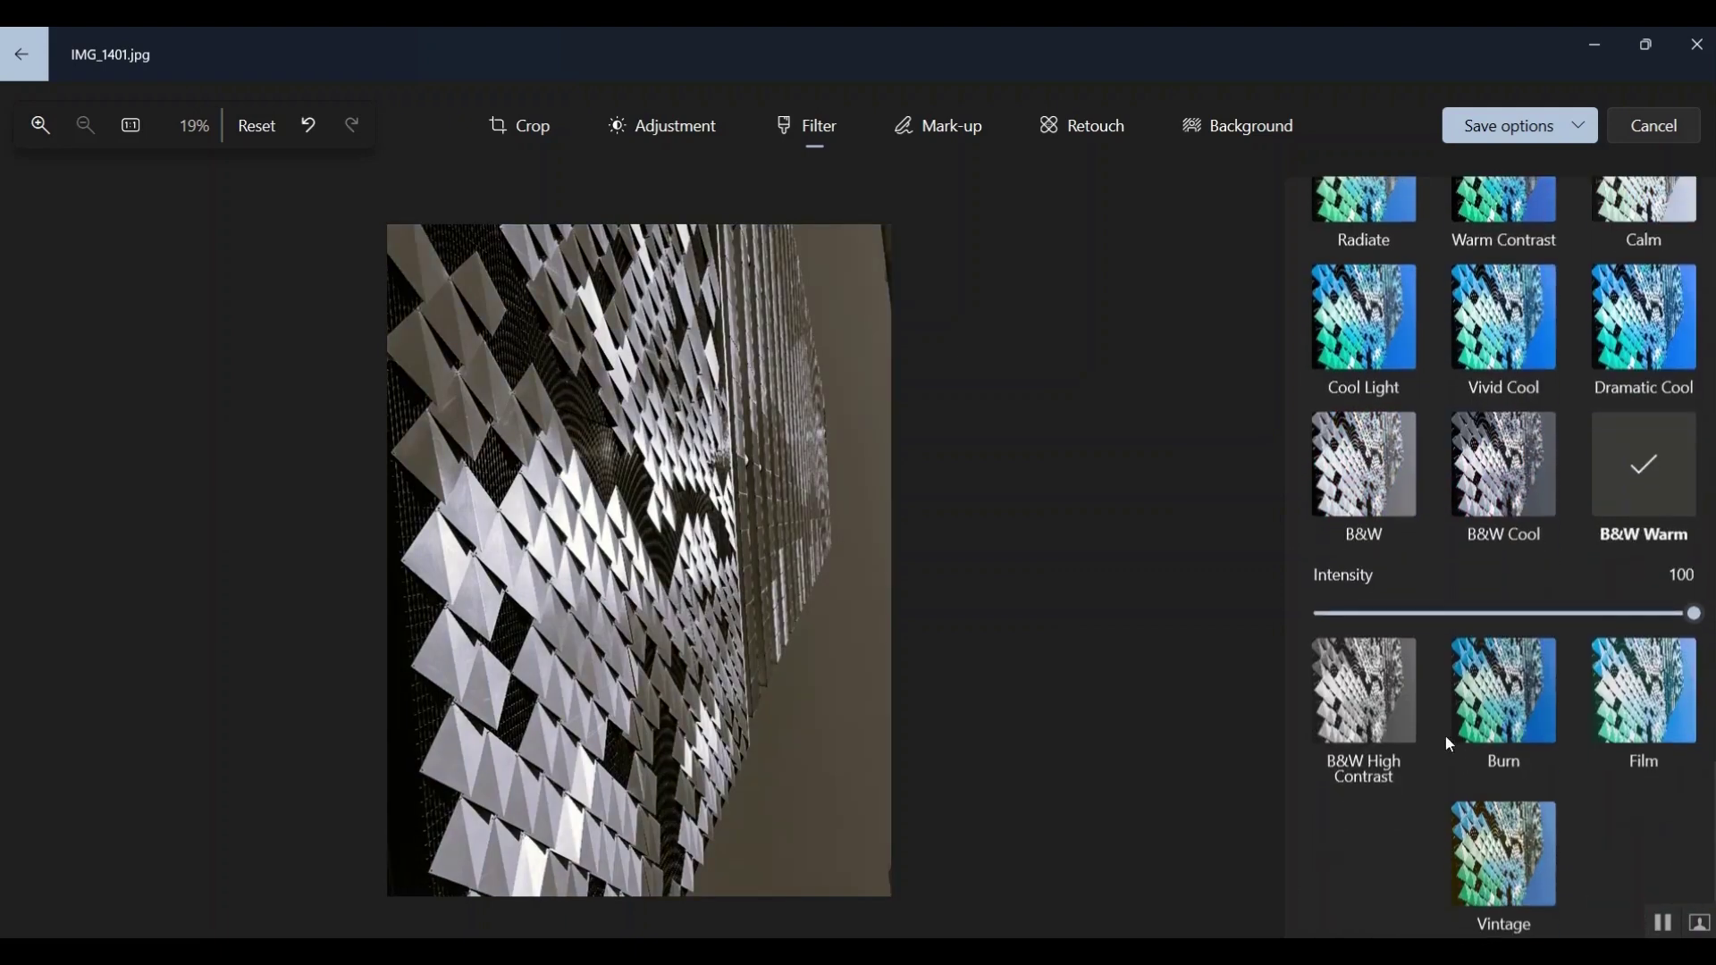
pyautogui.click(1350, 721)
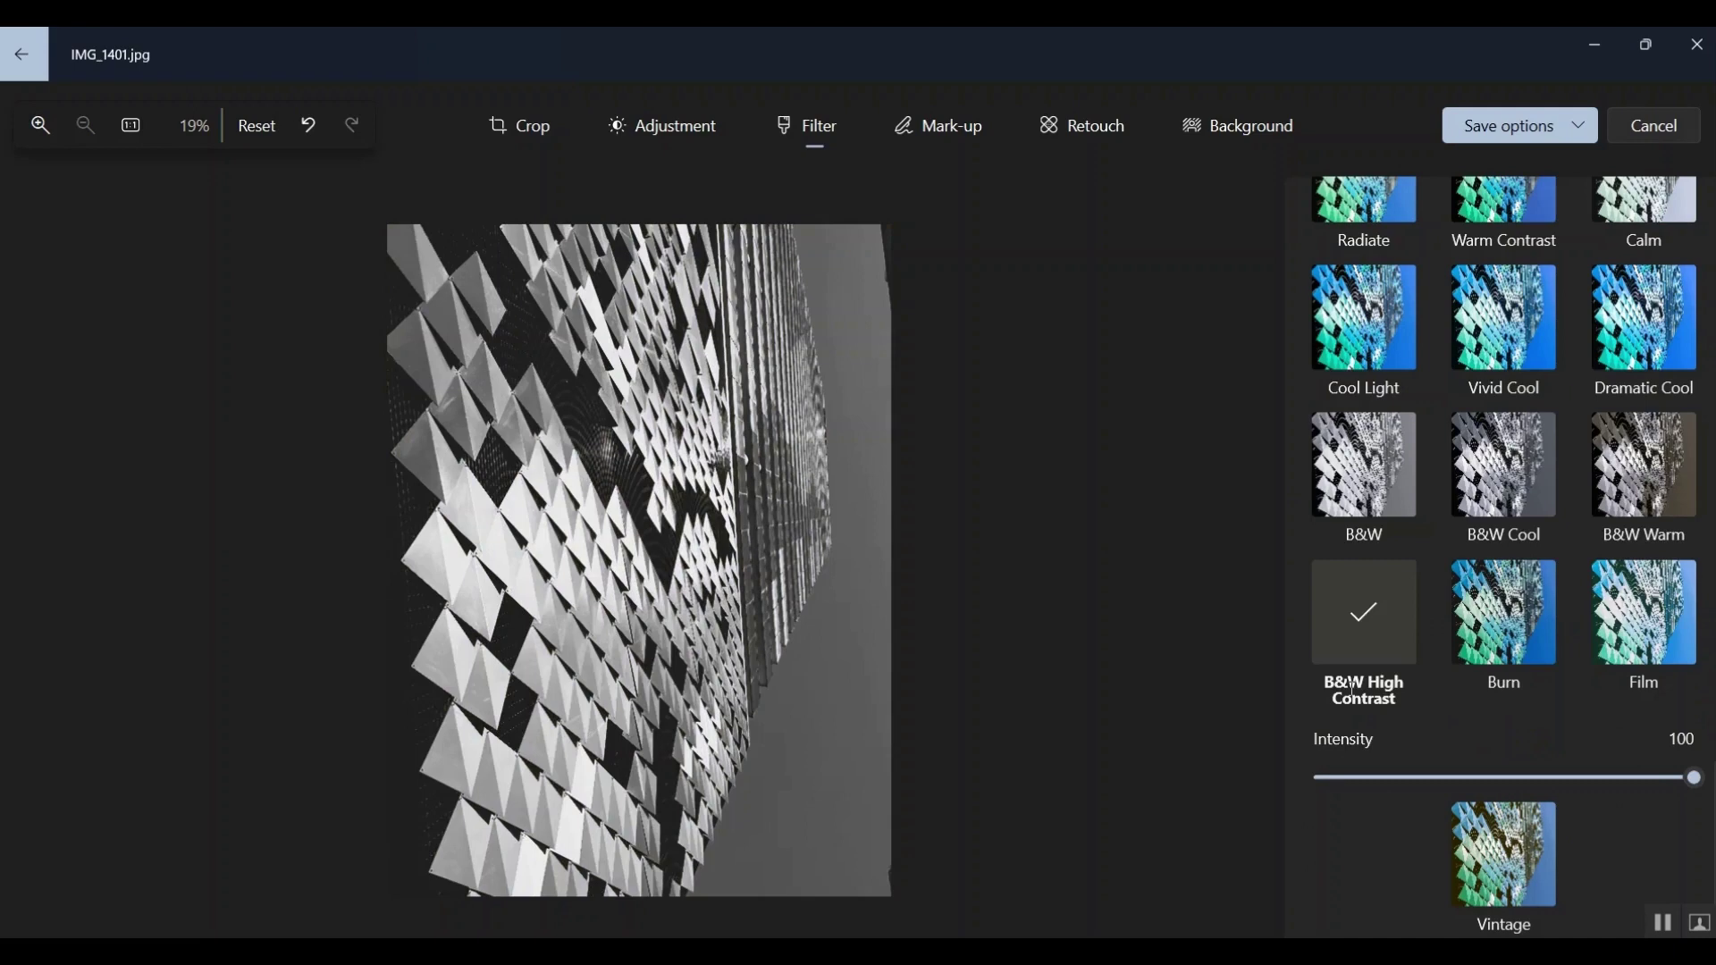
# Step: Go through the four black-and-white filters on IMG_1401.jpg again, compare with the original image, and apply B&W Cool
pyautogui.click(1642, 466)
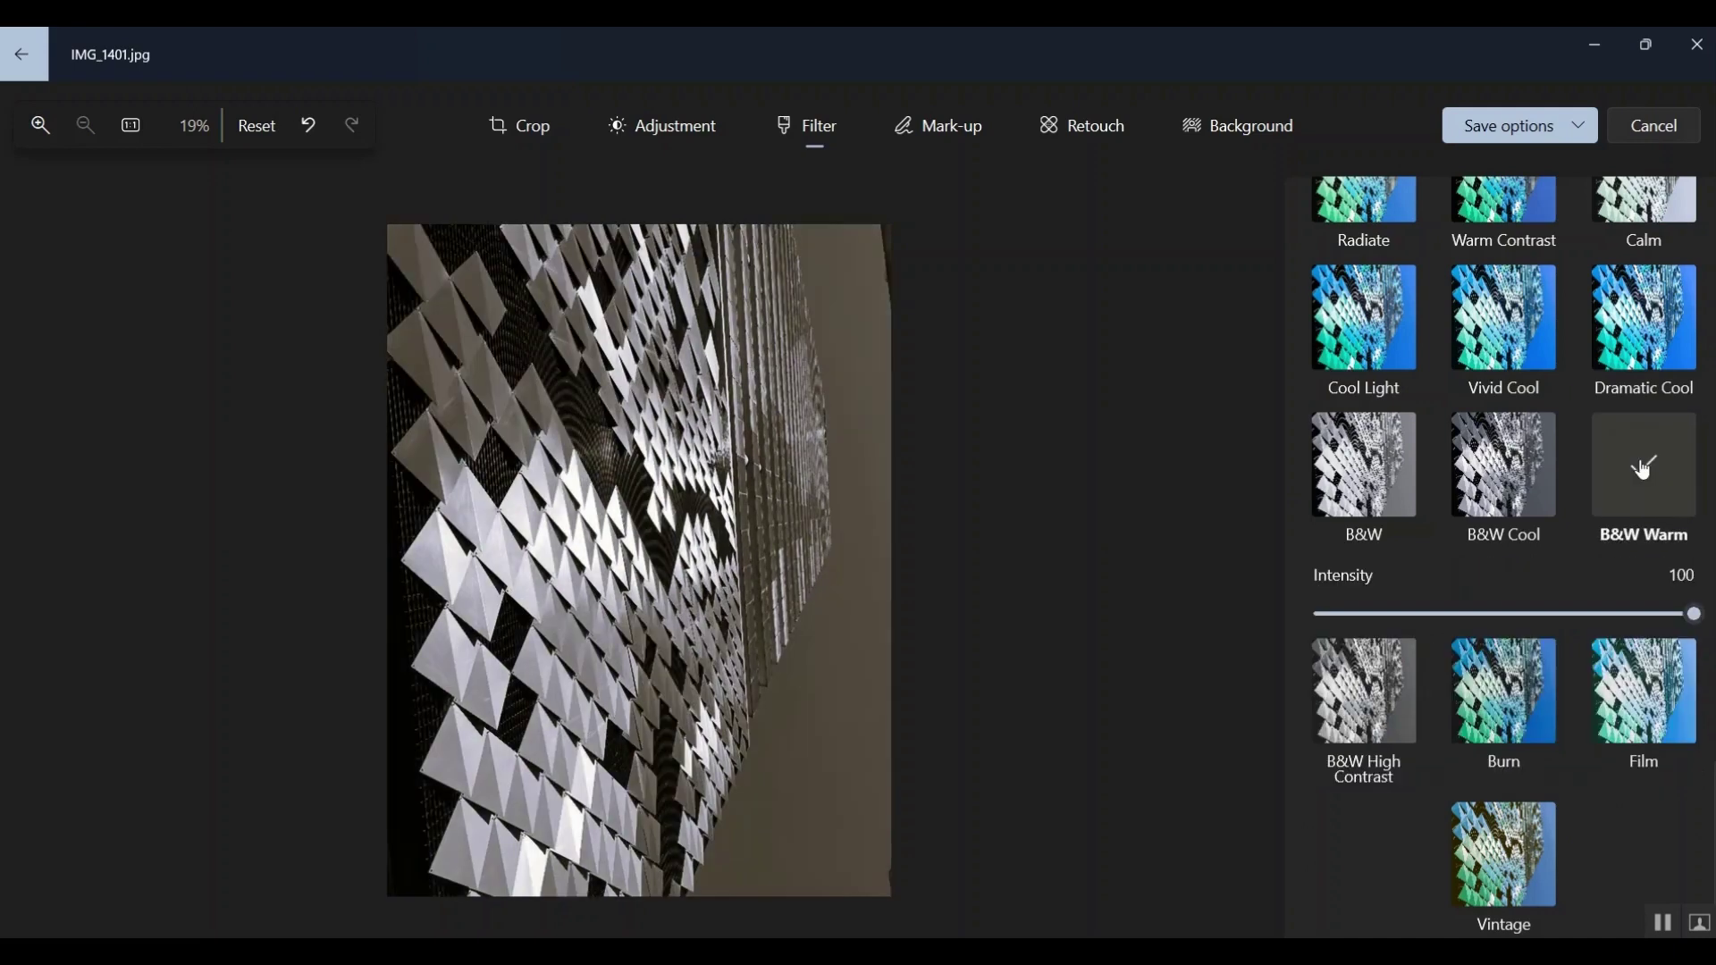
pyautogui.click(1539, 468)
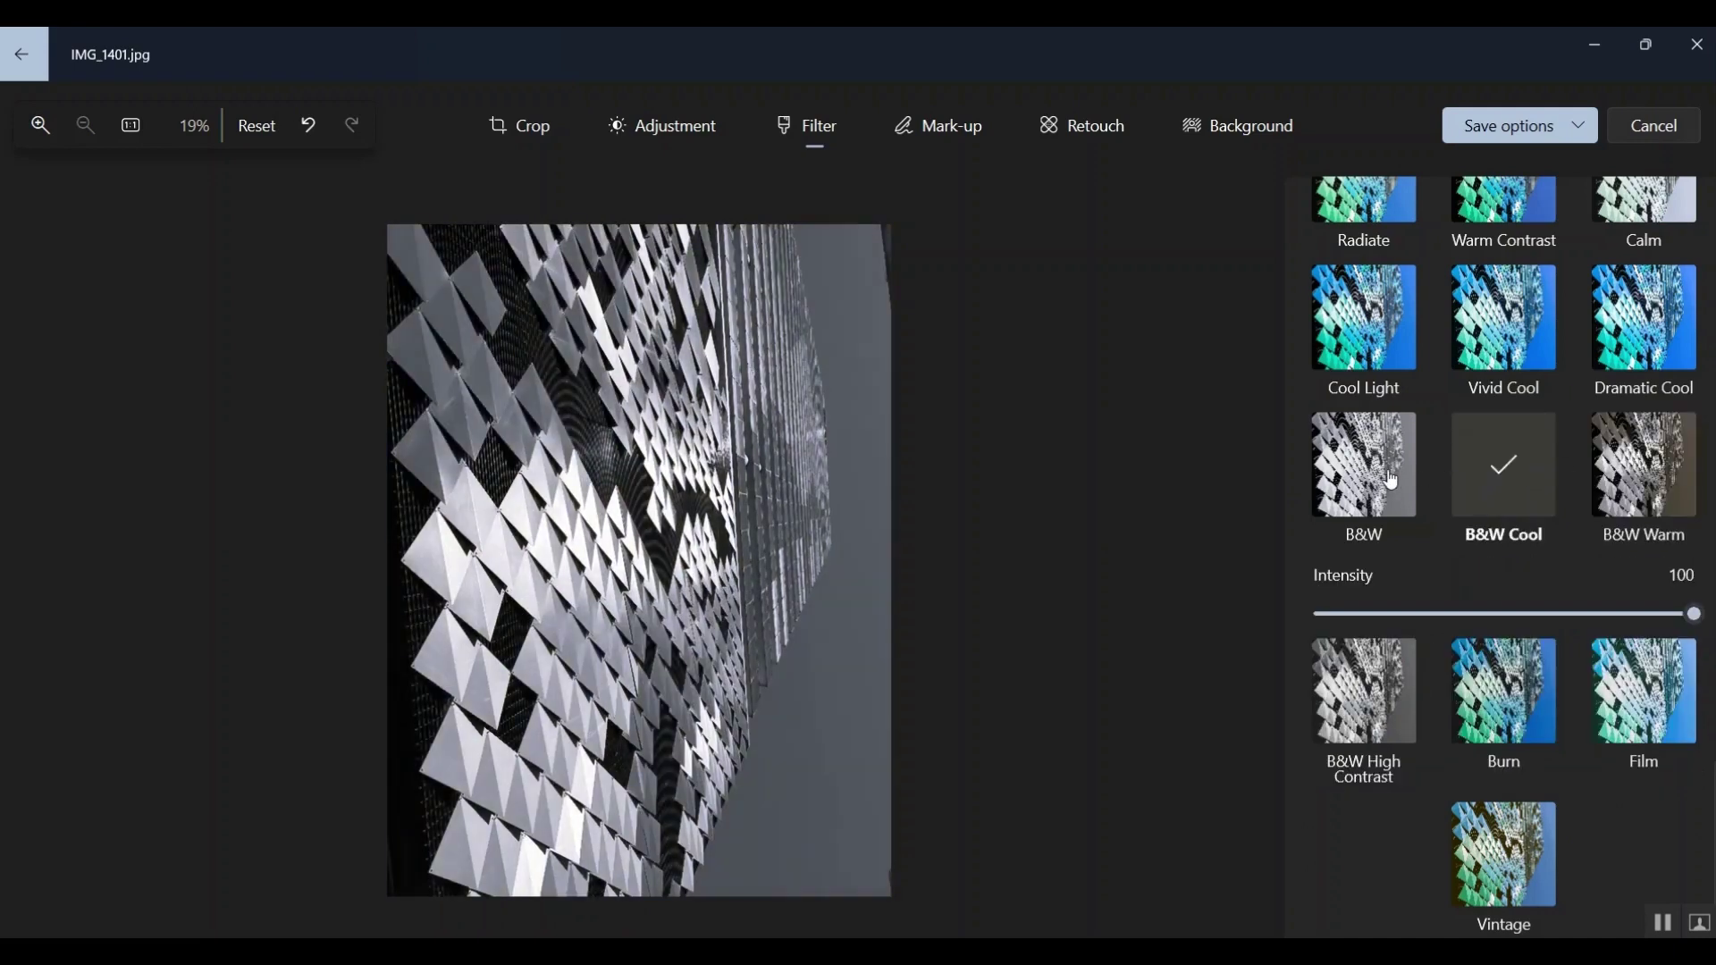
pyautogui.click(1388, 470)
pyautogui.click(1501, 466)
pyautogui.click(1375, 737)
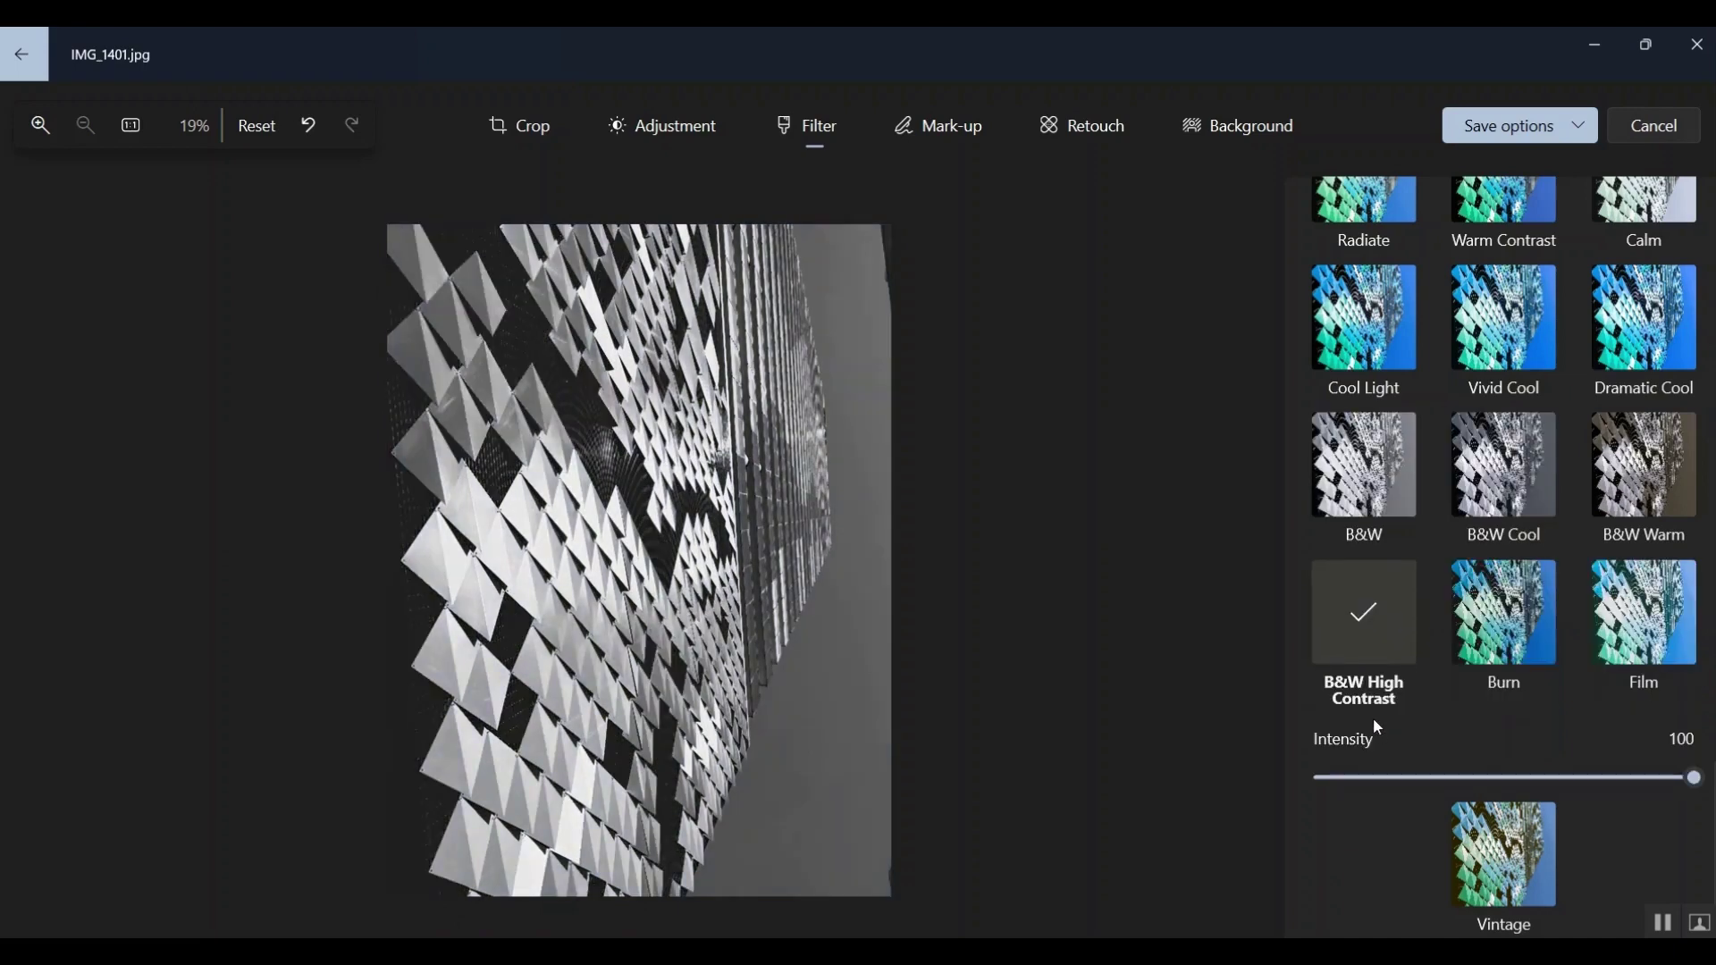
pyautogui.click(727, 566)
pyautogui.click(1526, 468)
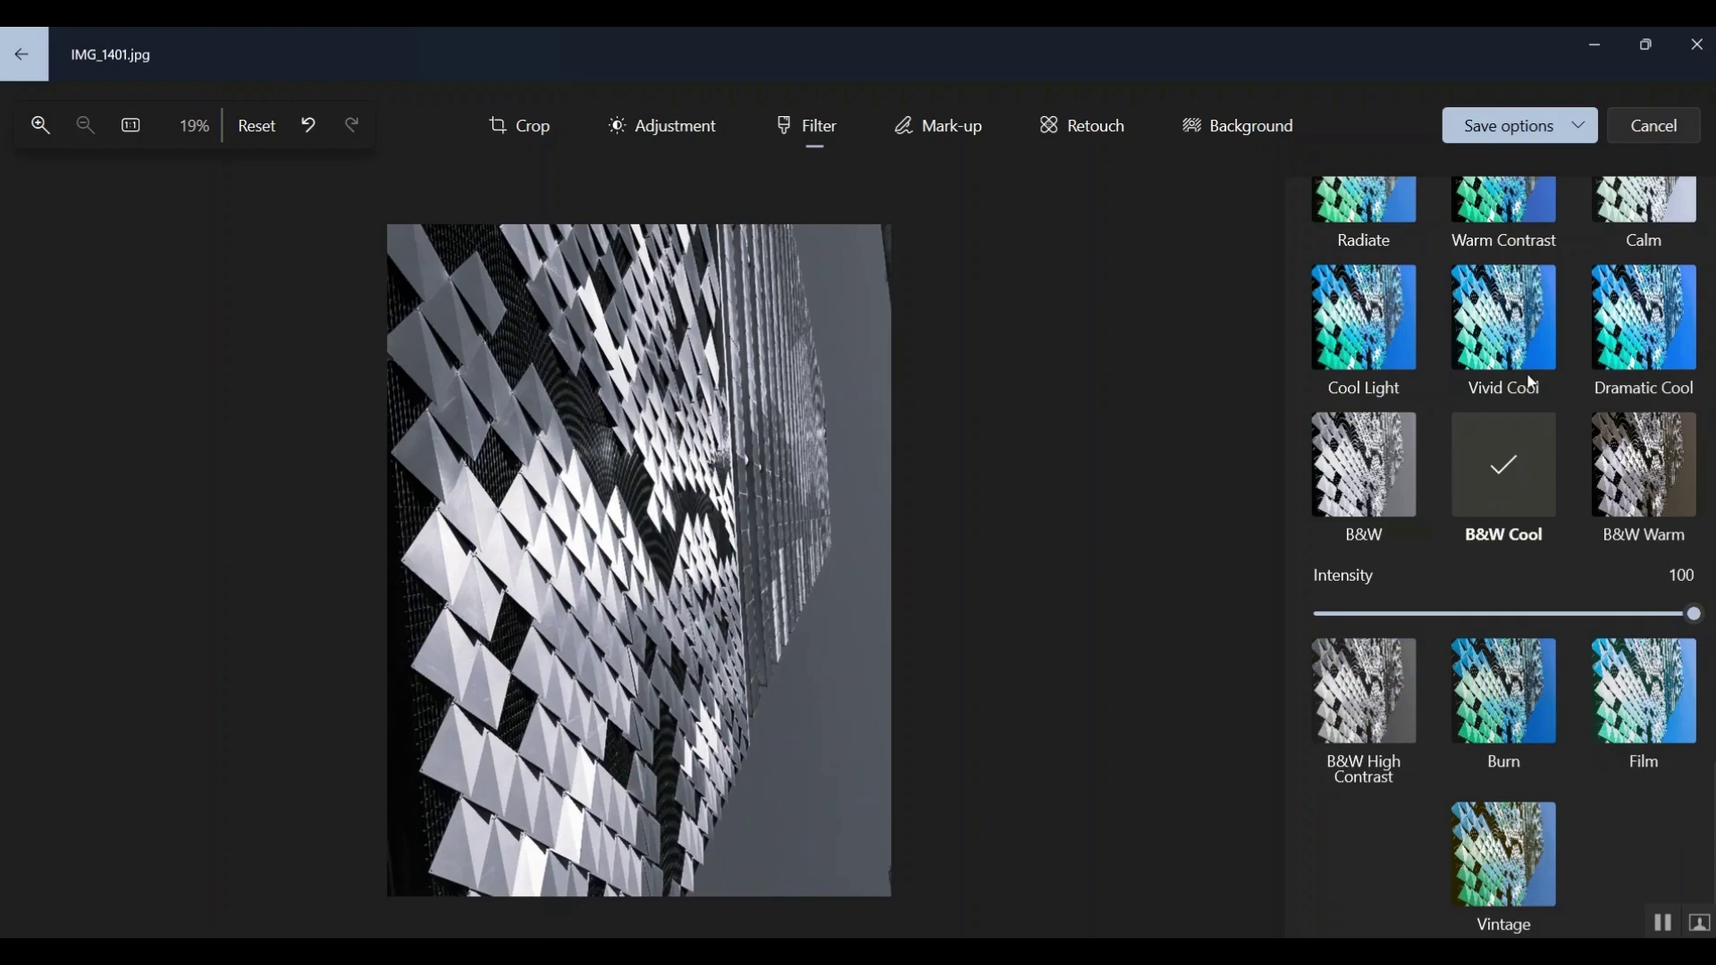
# Step: Save the B&W Cool version of IMG_1401.jpg as a copy in the Downloads folder under a modified file name
pyautogui.click(1575, 130)
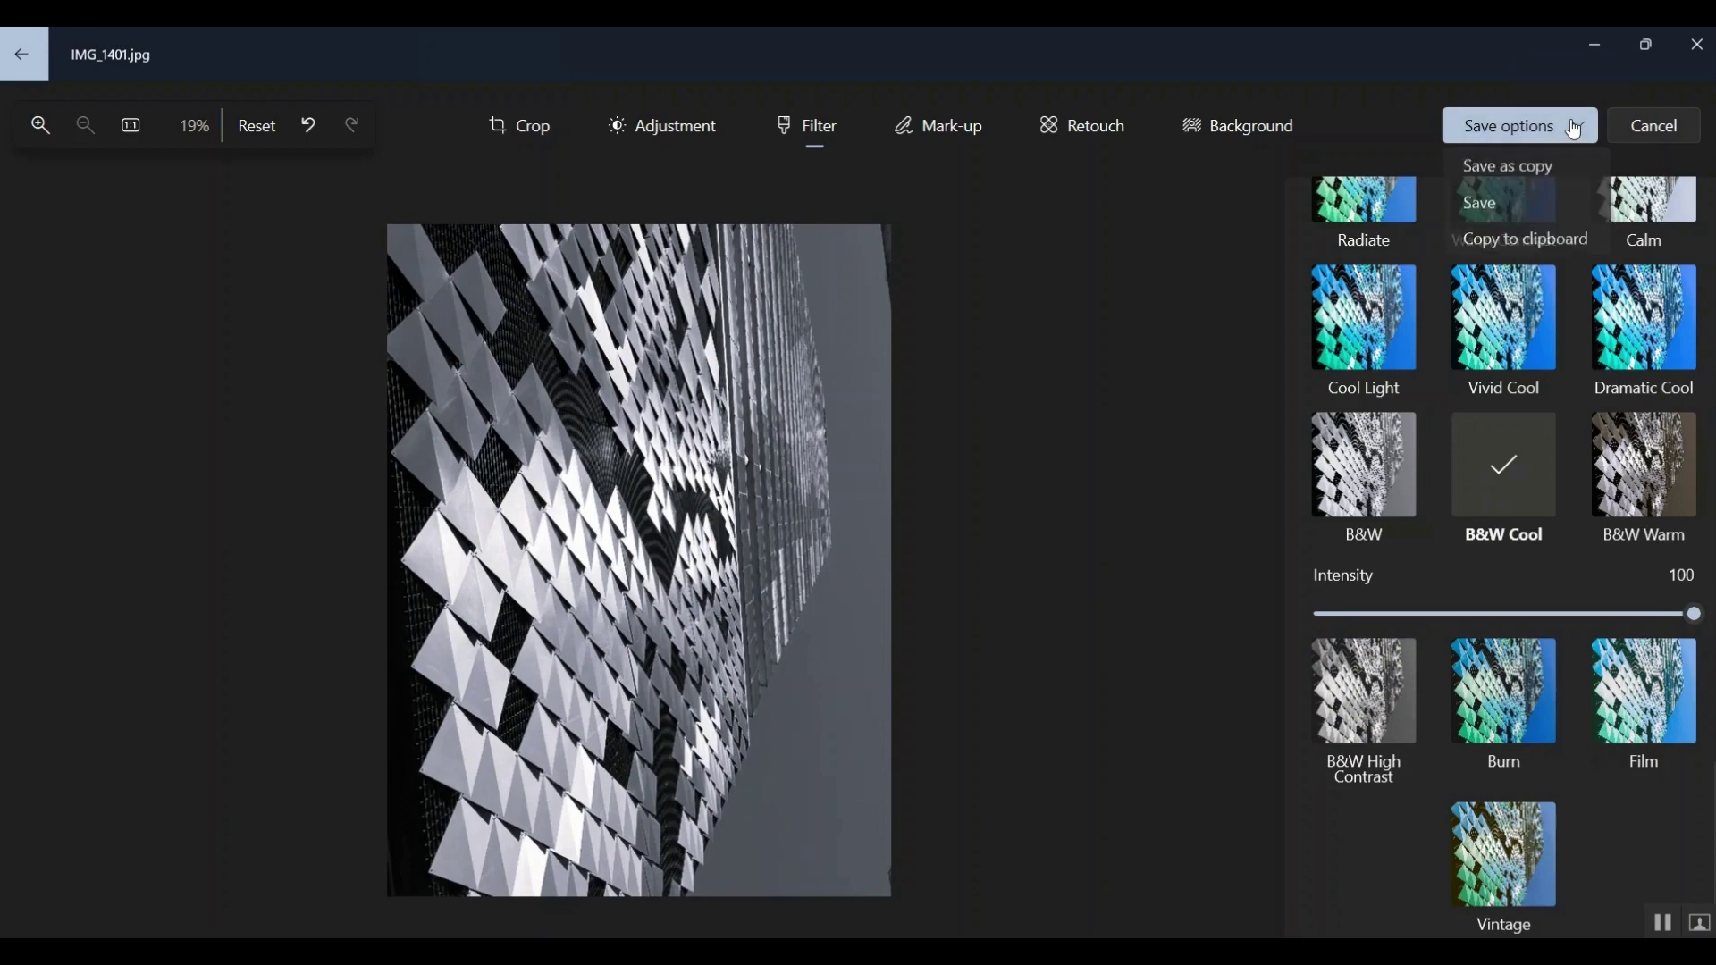
pyautogui.click(1519, 169)
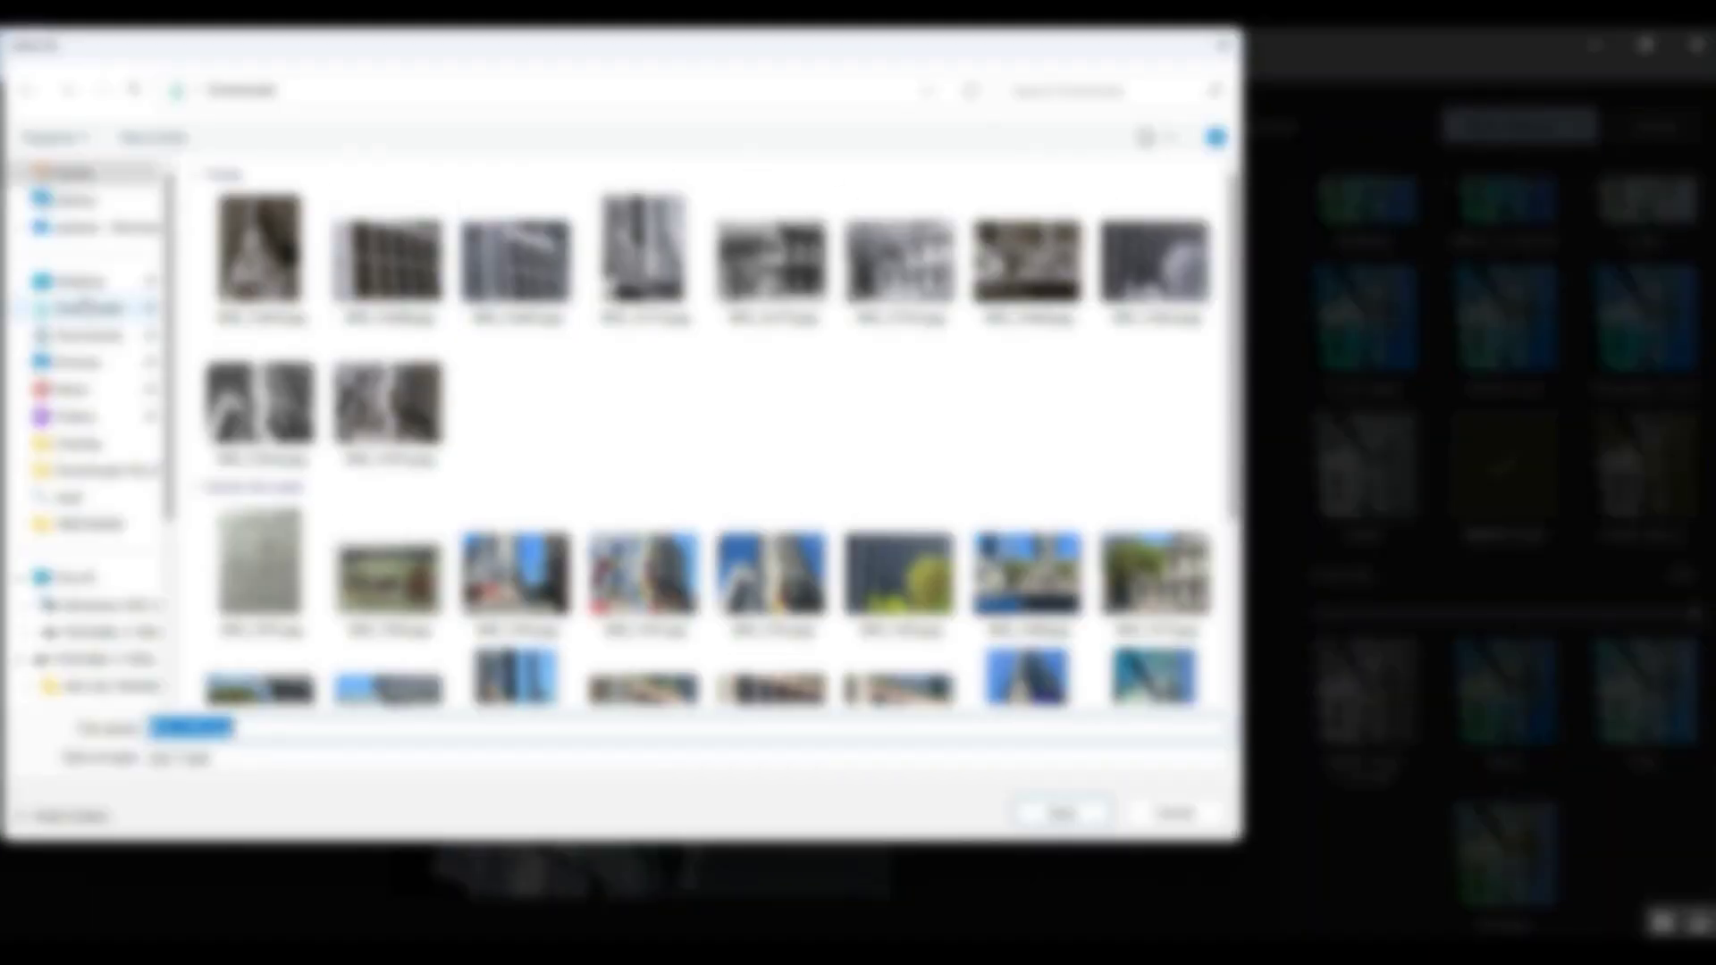
pyautogui.click(85, 309)
pyautogui.click(189, 729)
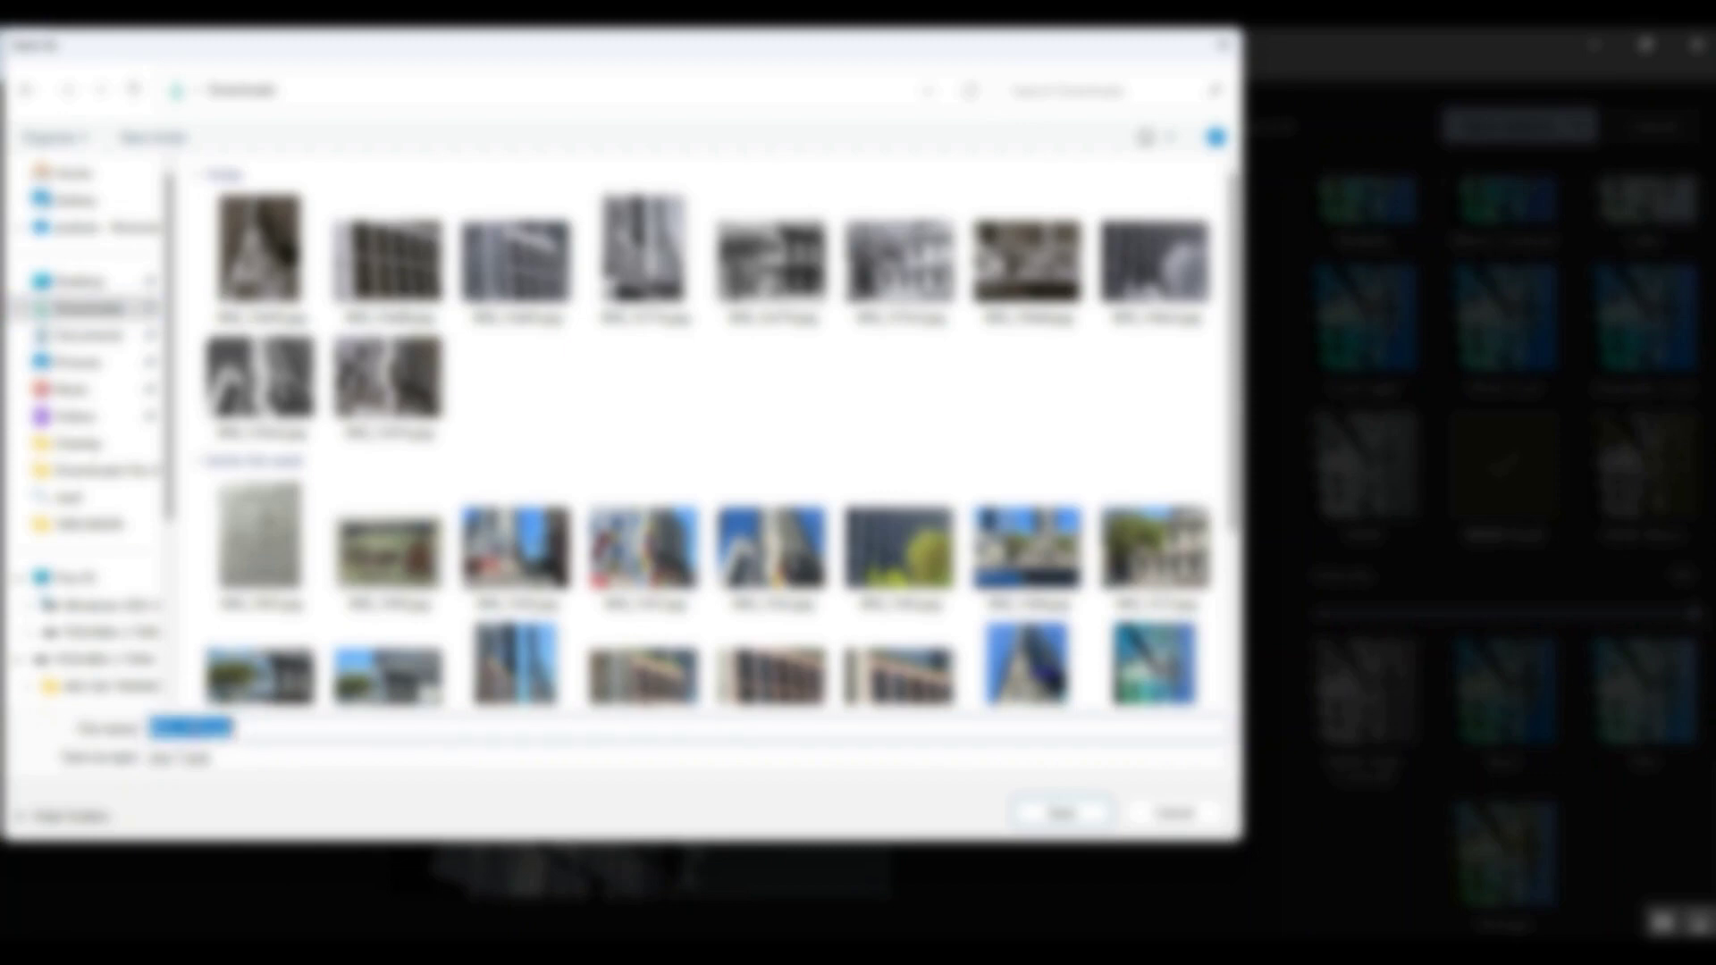
pyautogui.write('1 2.jpg')
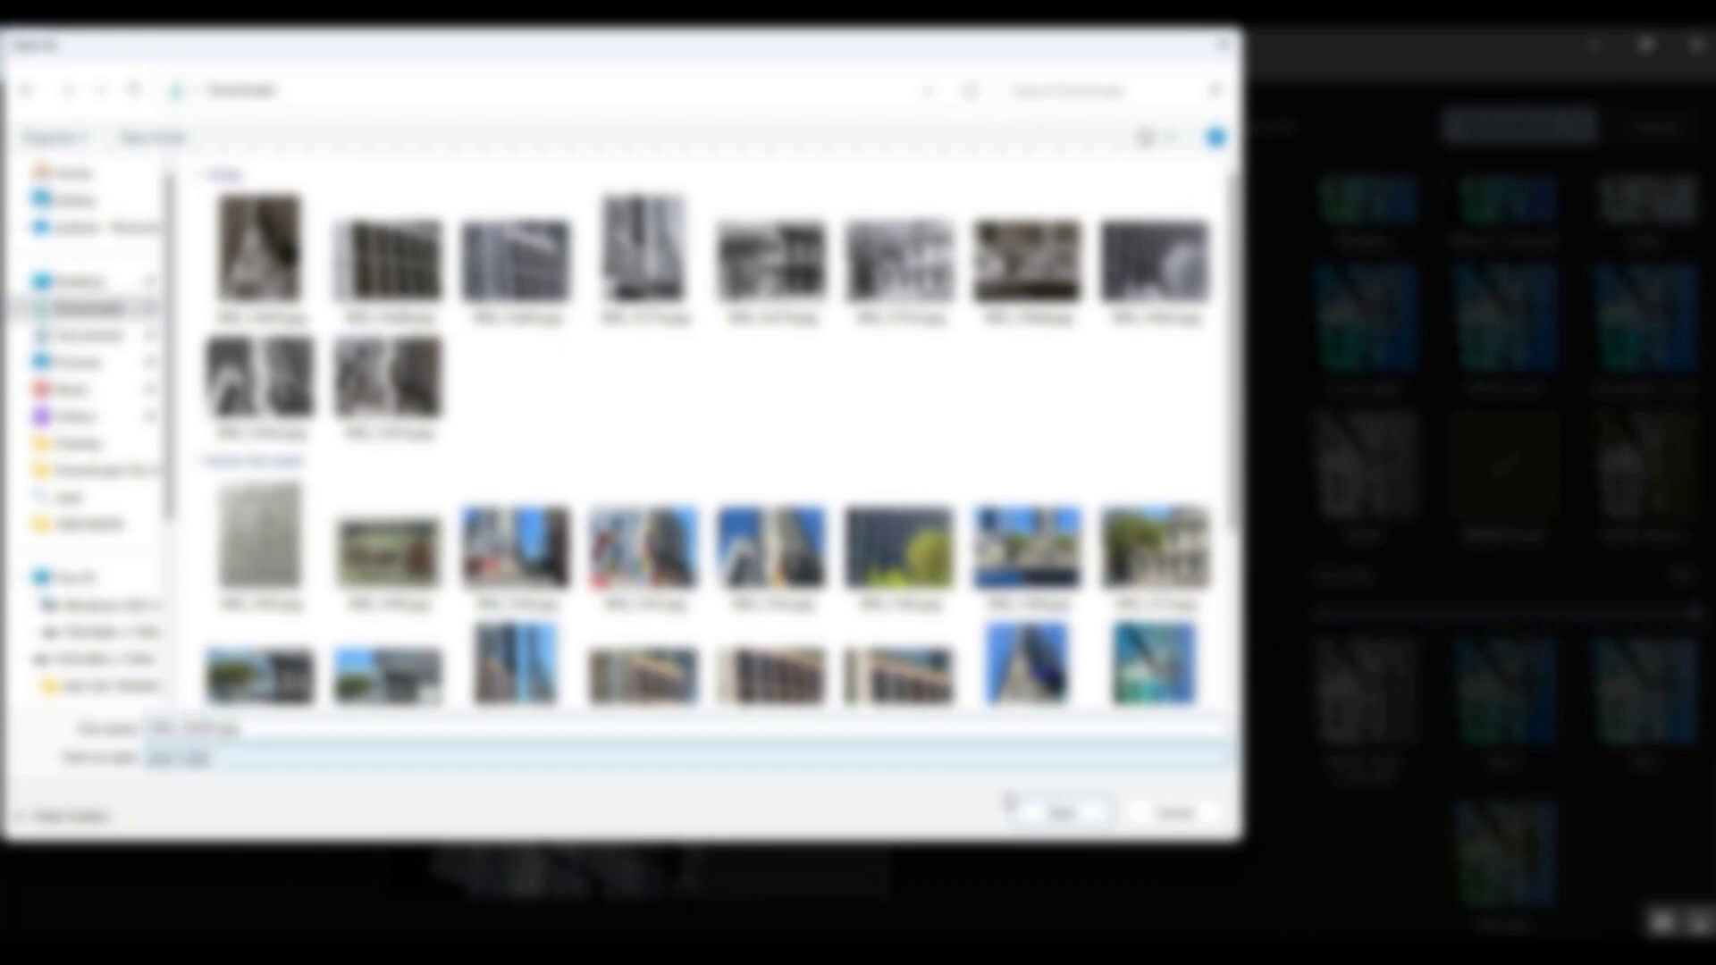
pyautogui.click(1058, 814)
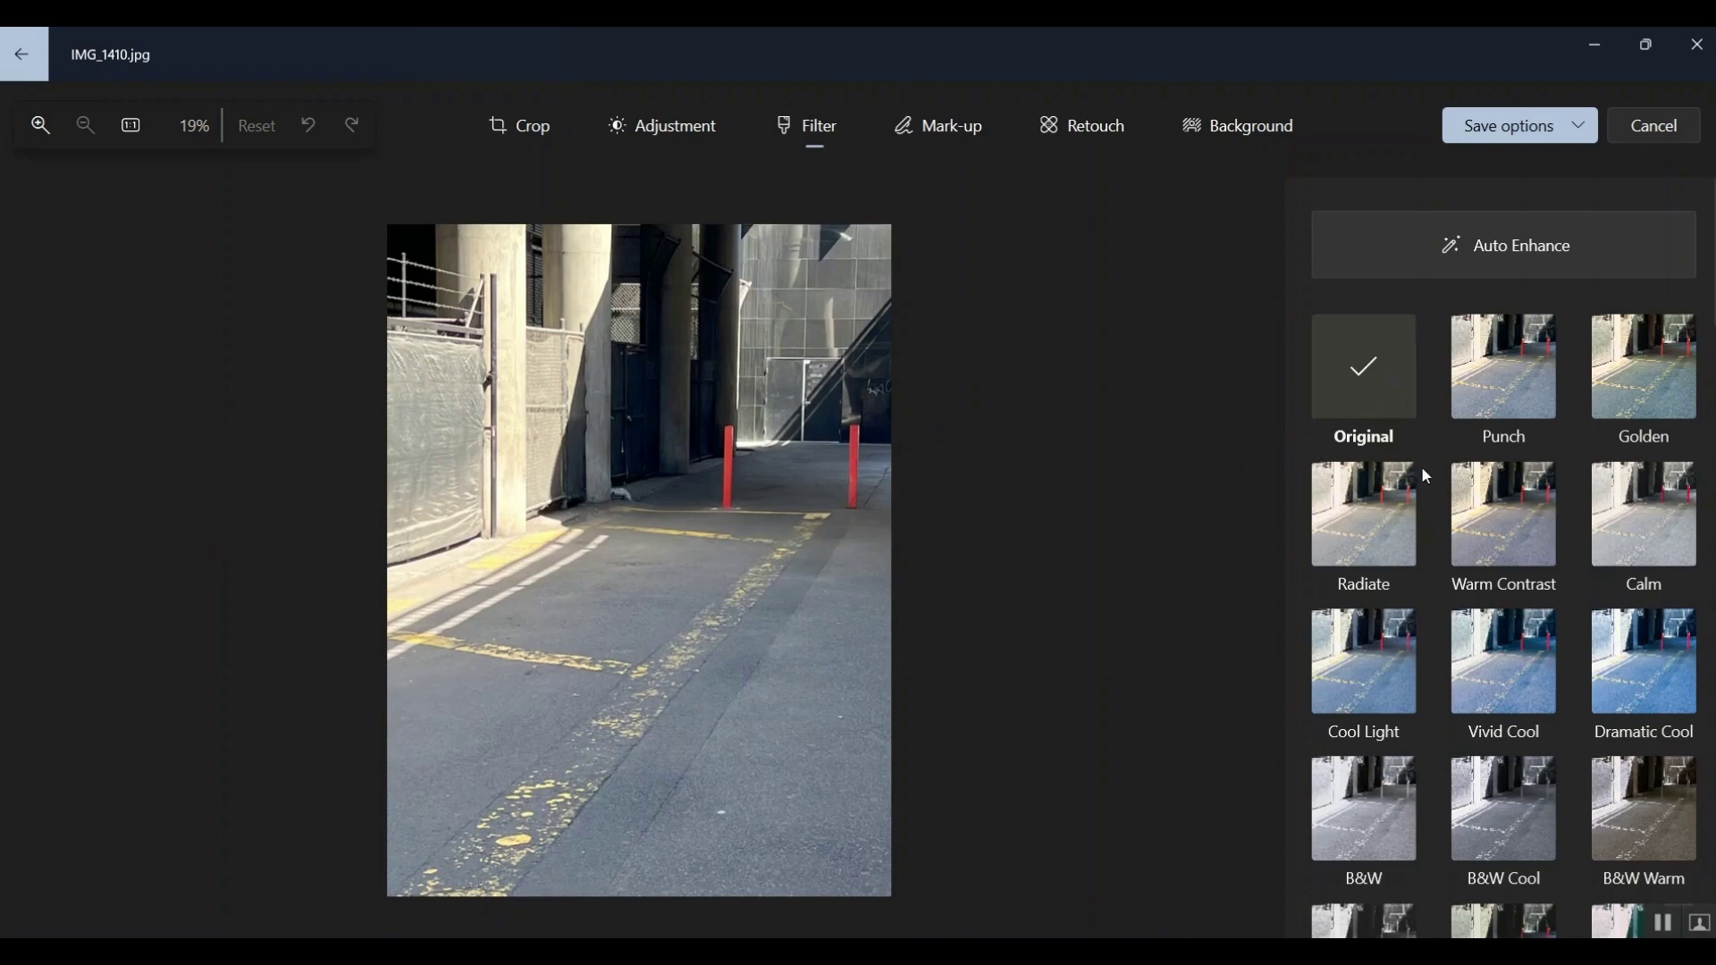
# Step: Preview the B&W, B&W Cool, B&W Warm and B&W High Contrast filters on IMG_1410.jpg and compare the last one with the original
pyautogui.scroll(-3, 1427, 477)
pyautogui.click(1390, 535)
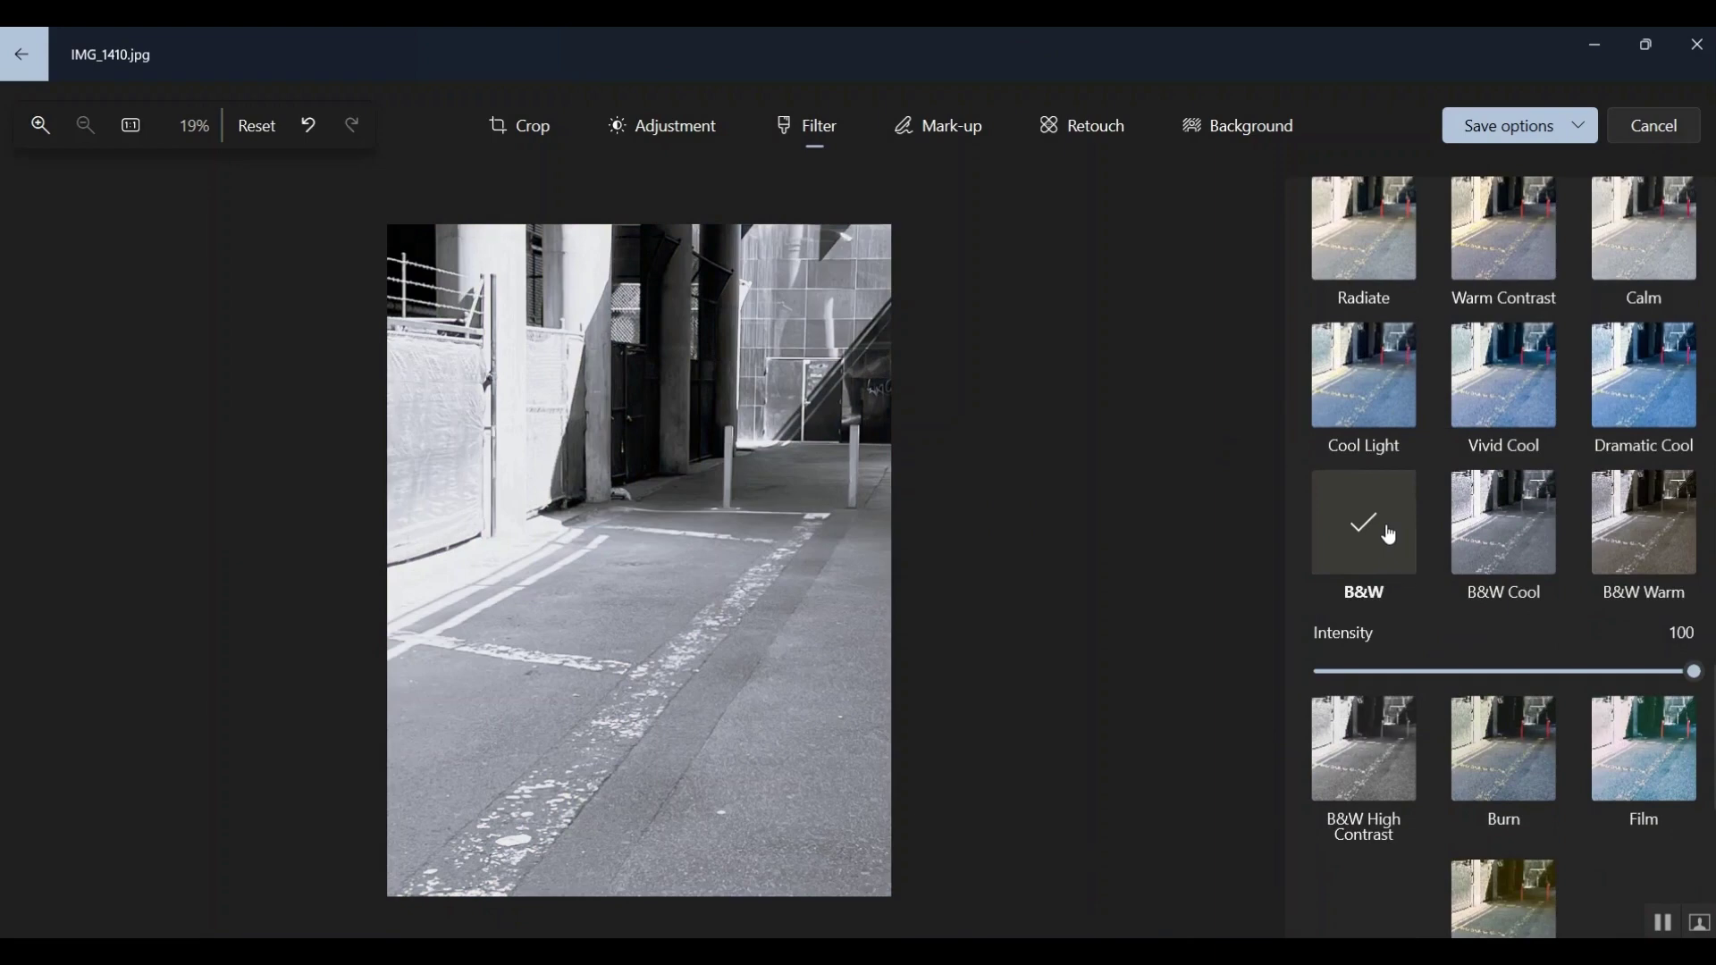
pyautogui.click(1500, 531)
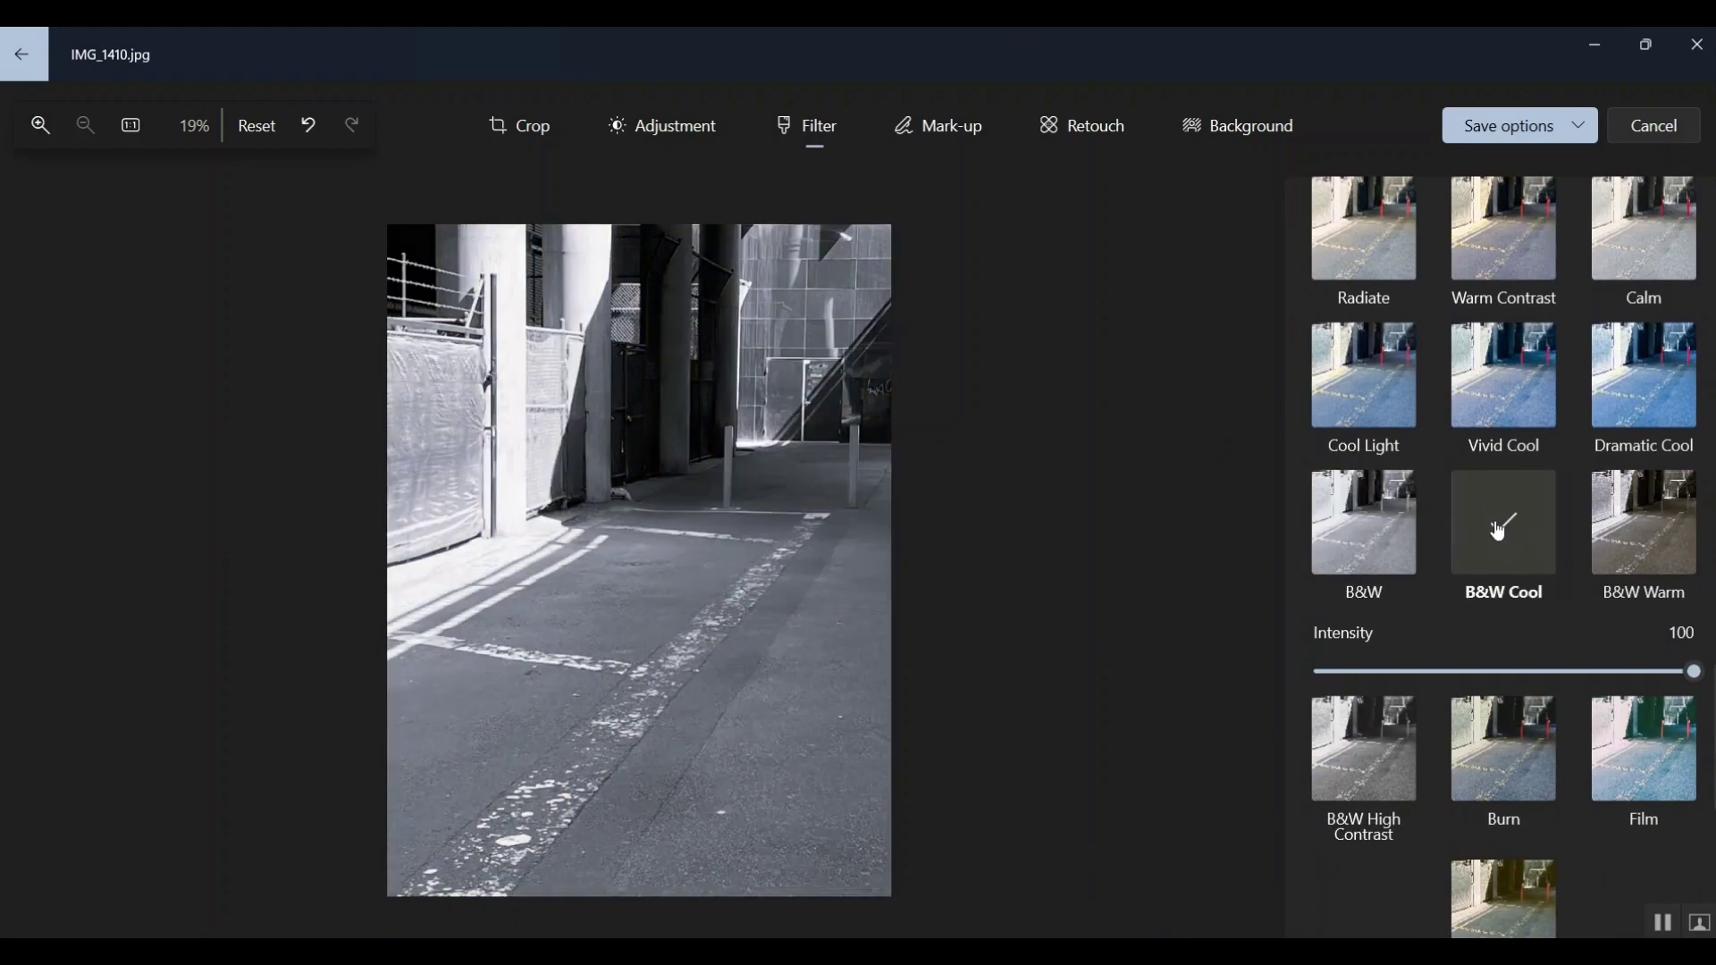
pyautogui.click(1637, 533)
pyautogui.scroll(-1, 1637, 532)
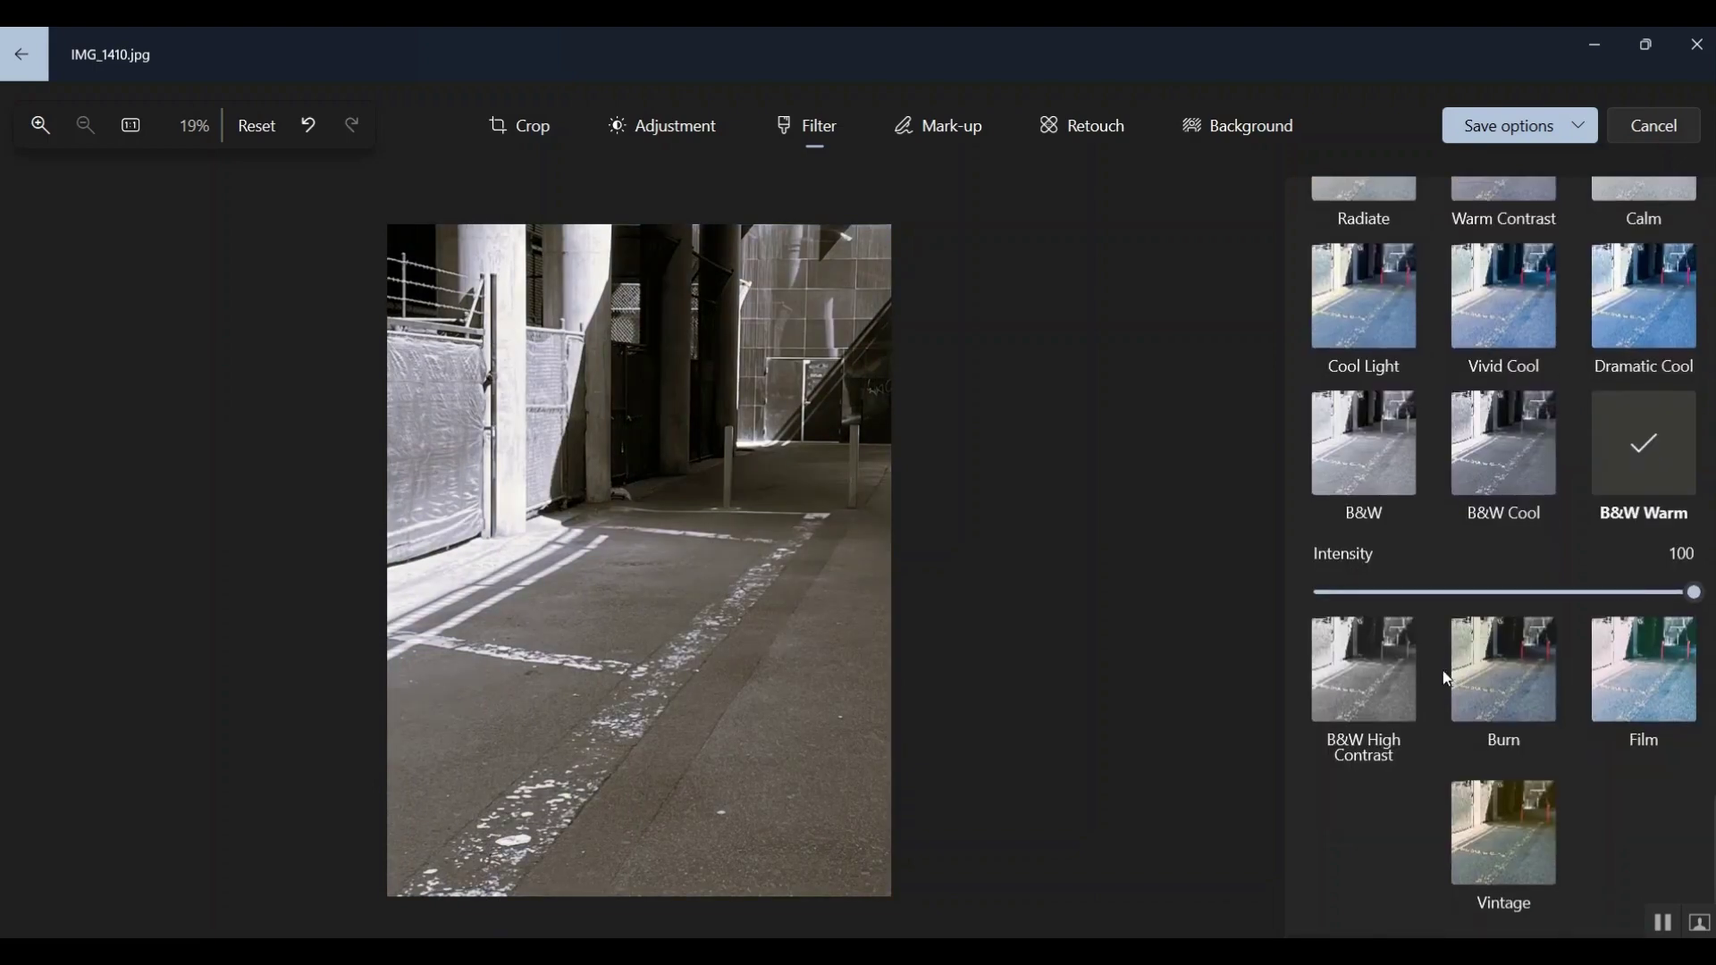
pyautogui.click(1361, 669)
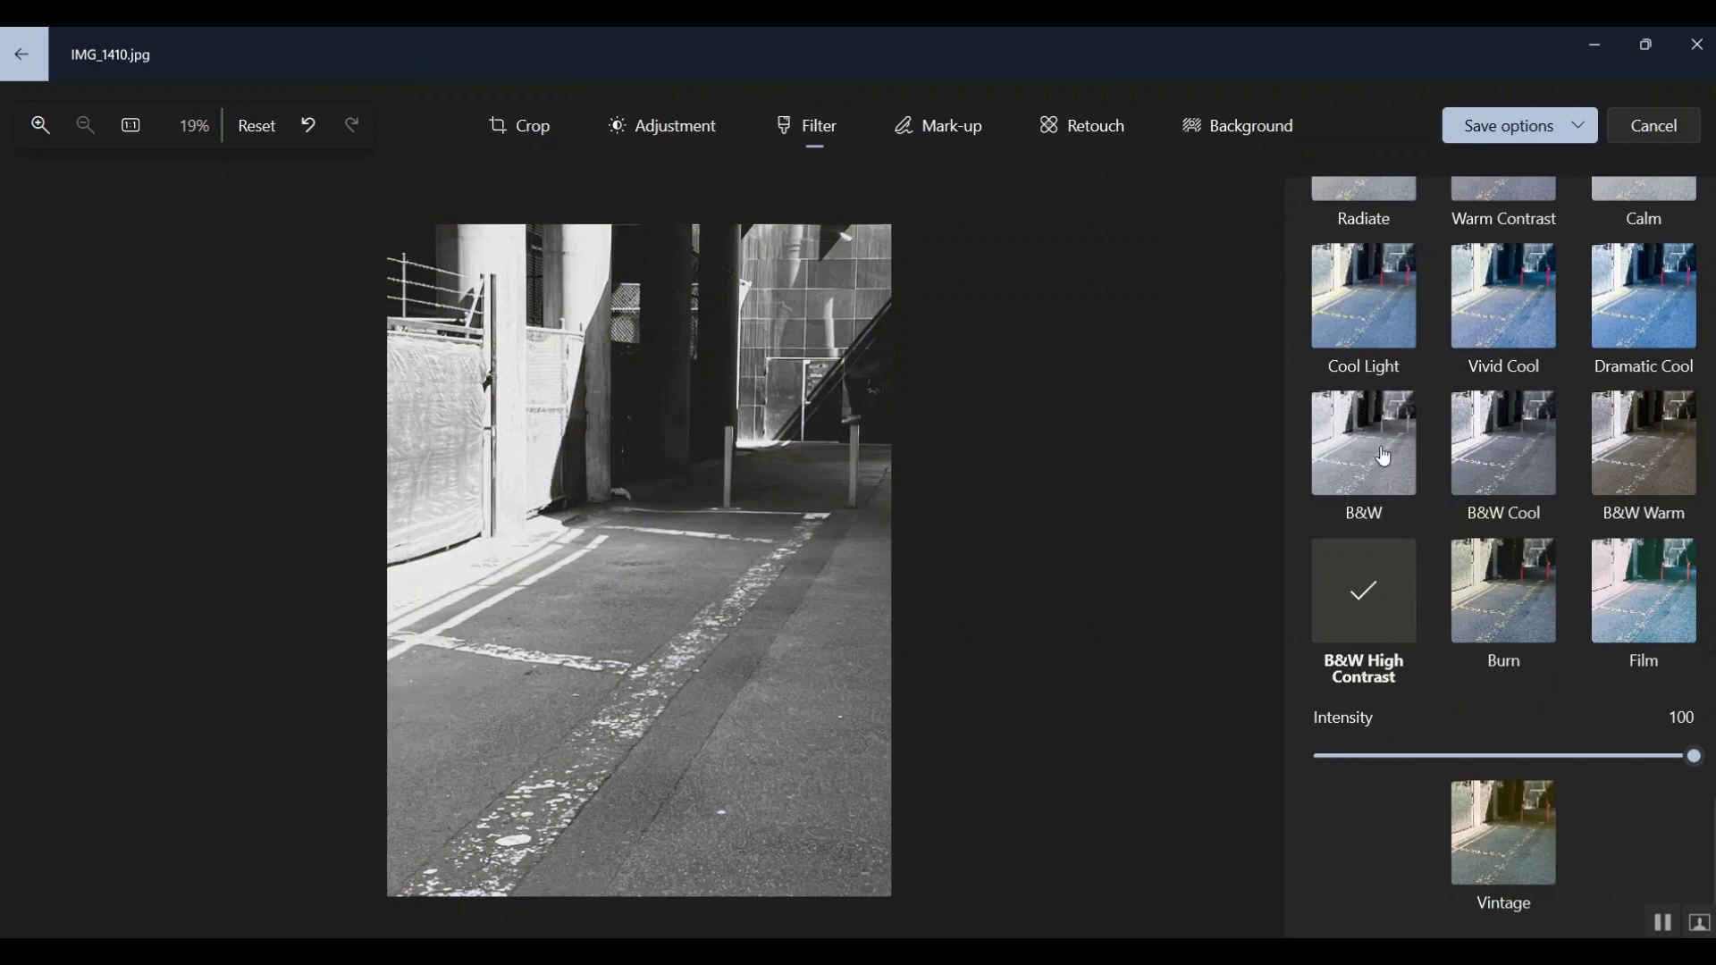
pyautogui.click(832, 548)
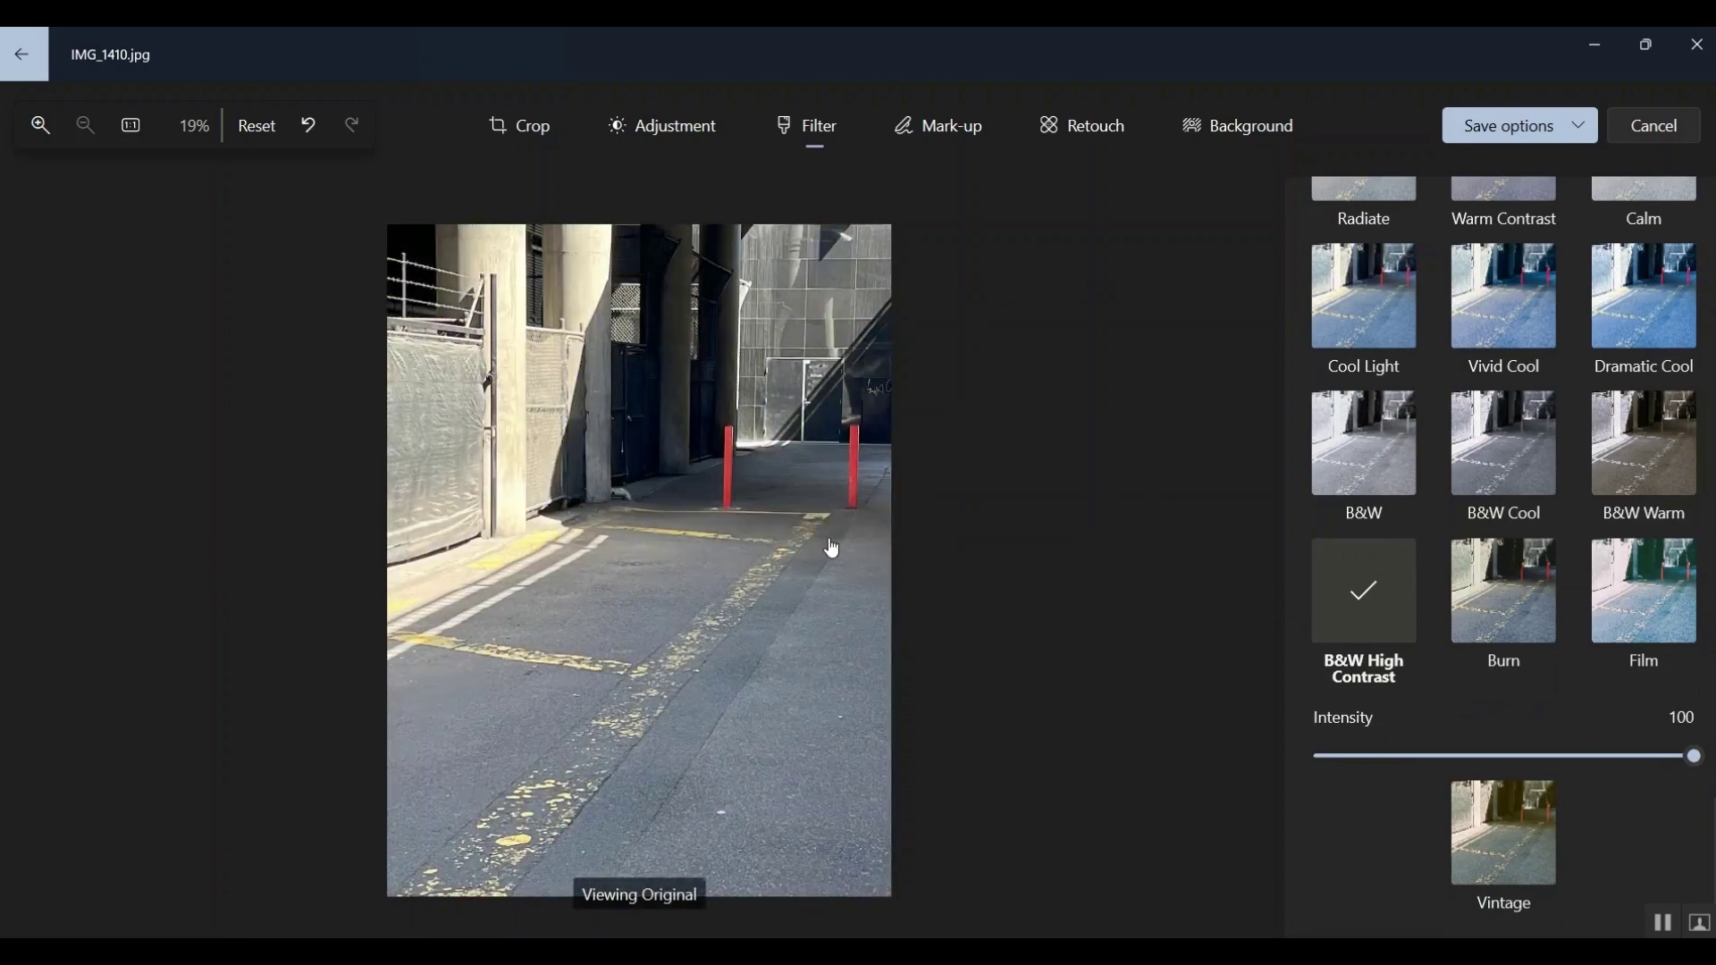
# Step: Return IMG_1410.jpg to the Original filter and open its light and colour adjustments
pyautogui.scroll(5, 1374, 387)
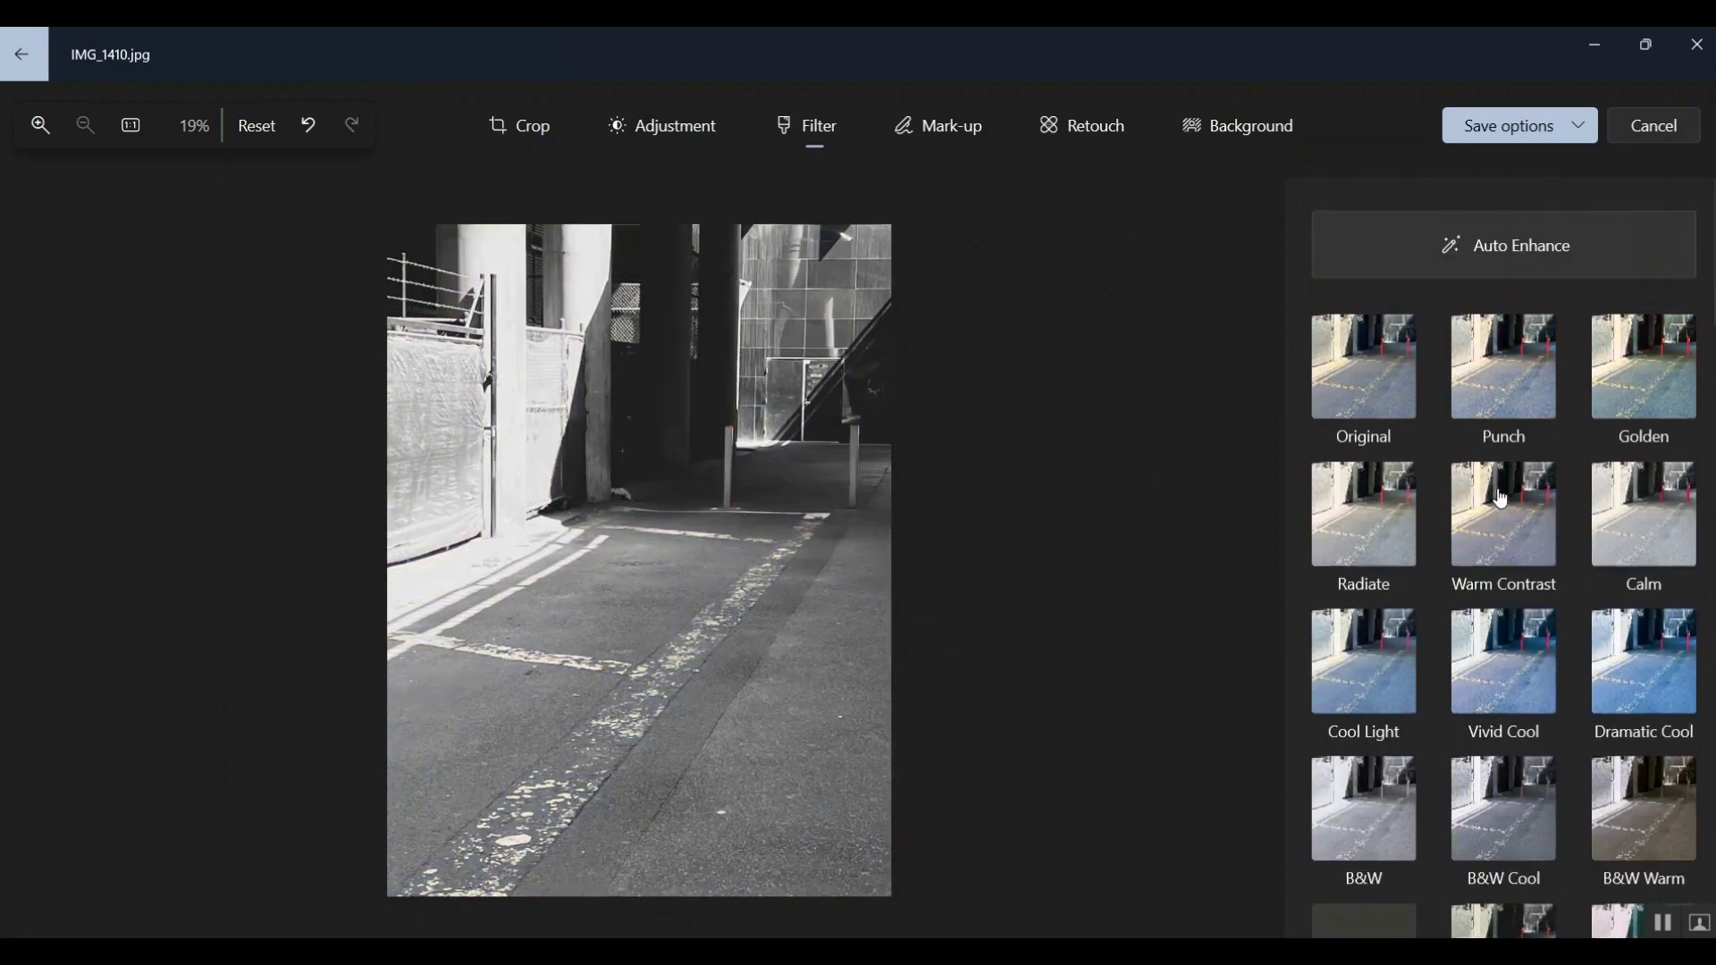
pyautogui.click(1375, 387)
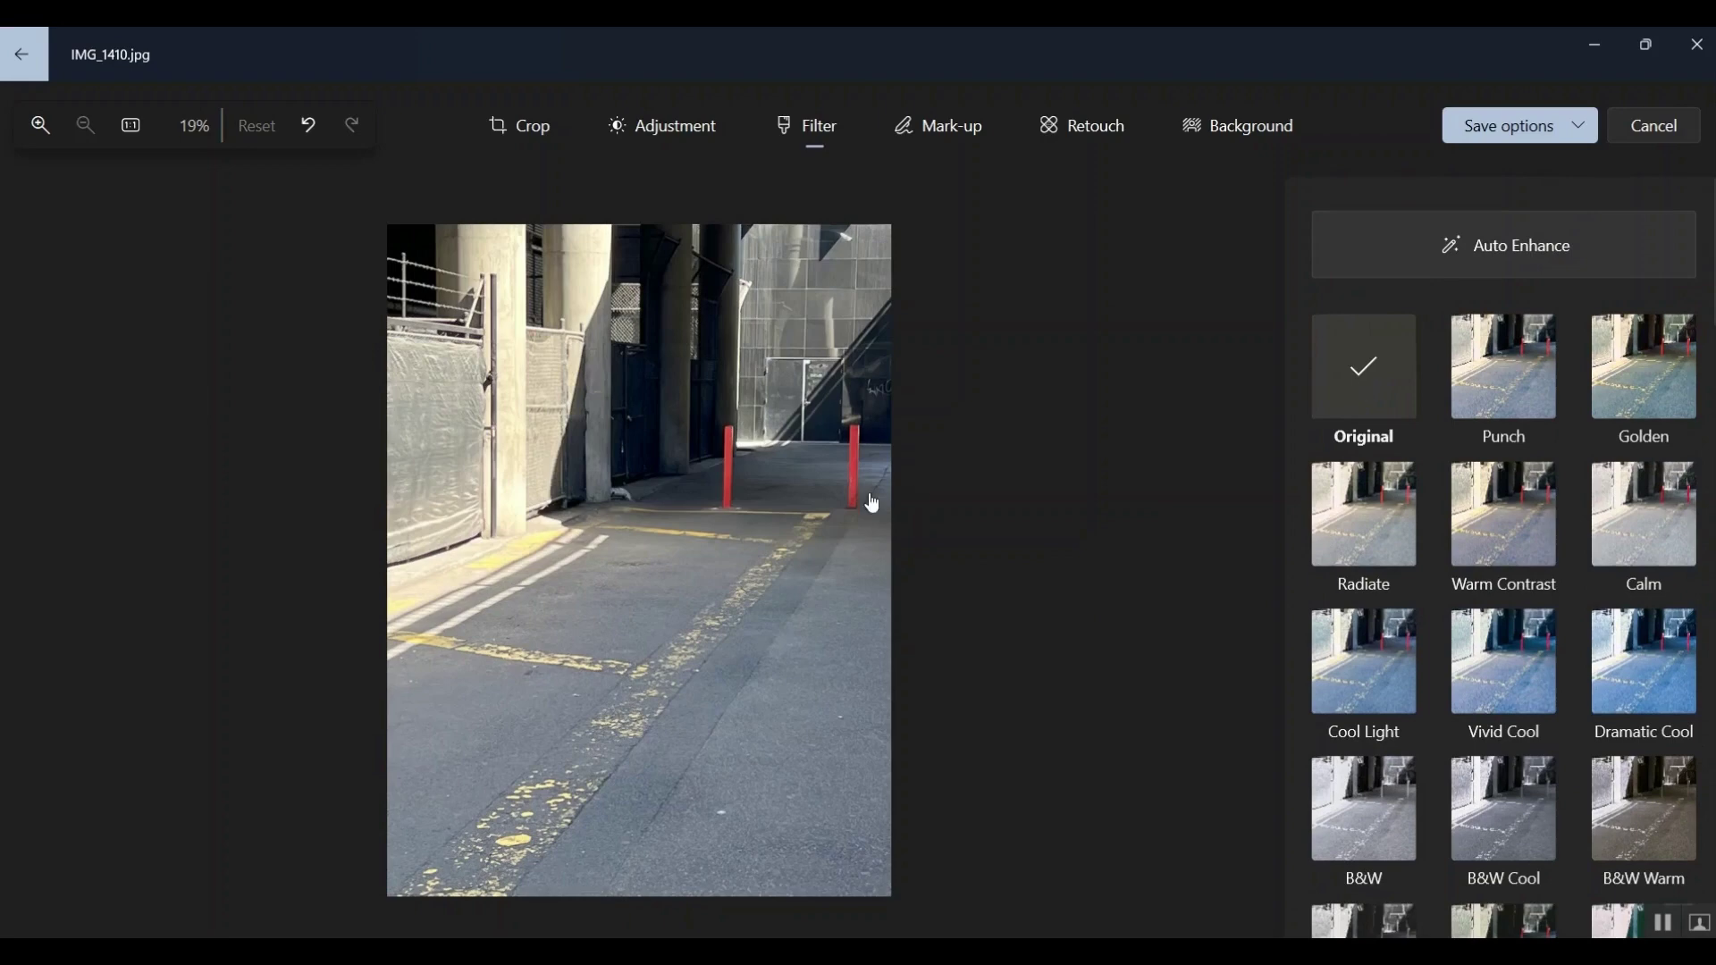
pyautogui.click(694, 131)
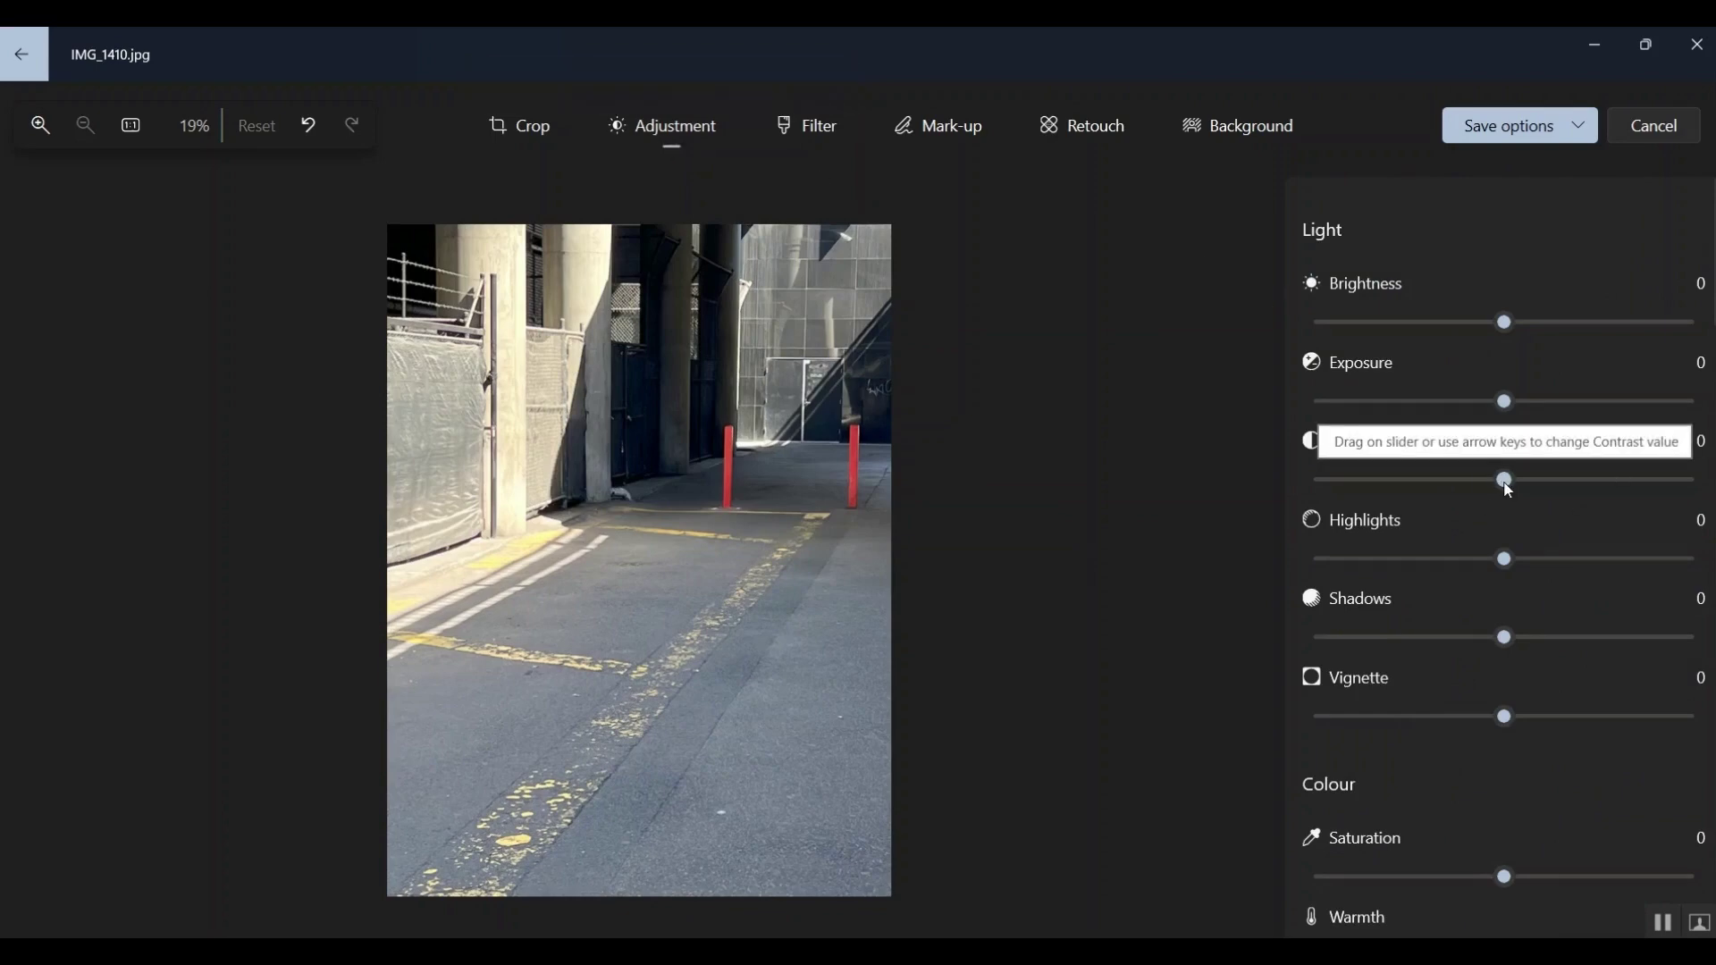
# Step: Raise the contrast of IMG_1410.jpg to 100
pyautogui.moveTo(1505, 487); pyautogui.dragTo(1703, 510)
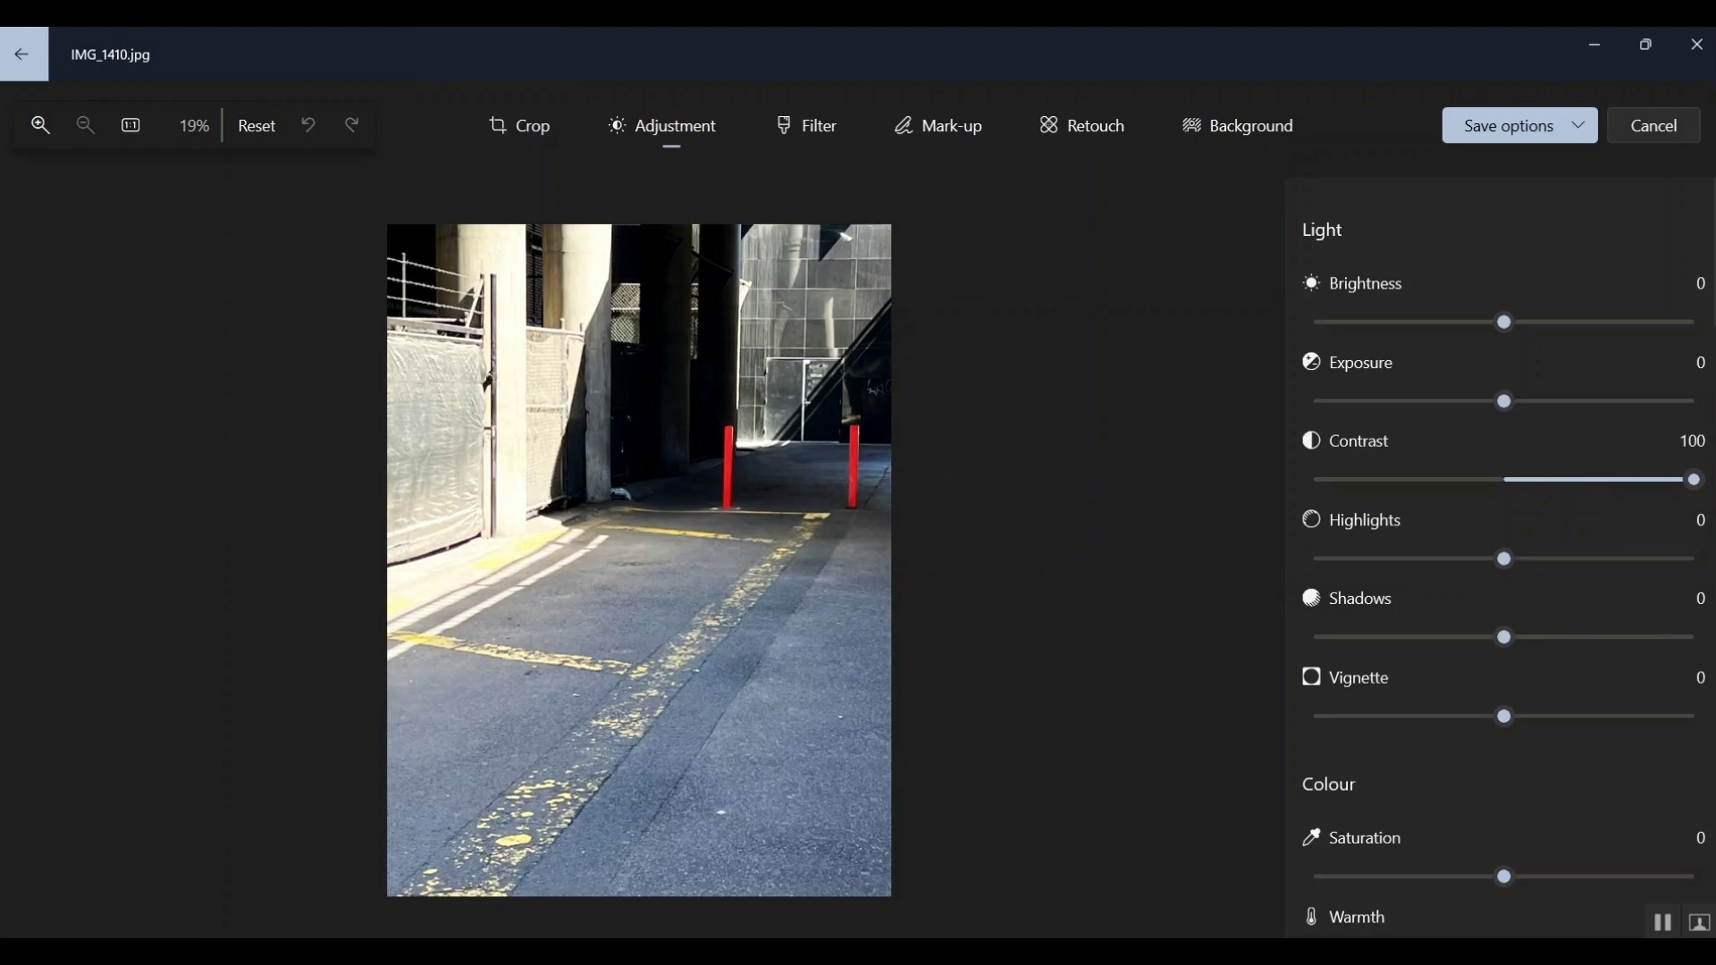
pyautogui.moveTo(1702, 511)
pyautogui.mouseDown()
pyautogui.moveTo(1514, 506)
pyautogui.moveTo(1670, 519)
pyautogui.mouseUp()
# Step: Crop away the left part of IMG_1410.jpg to about 1687 x 4032 and save the edits to the file
pyautogui.click(512, 121)
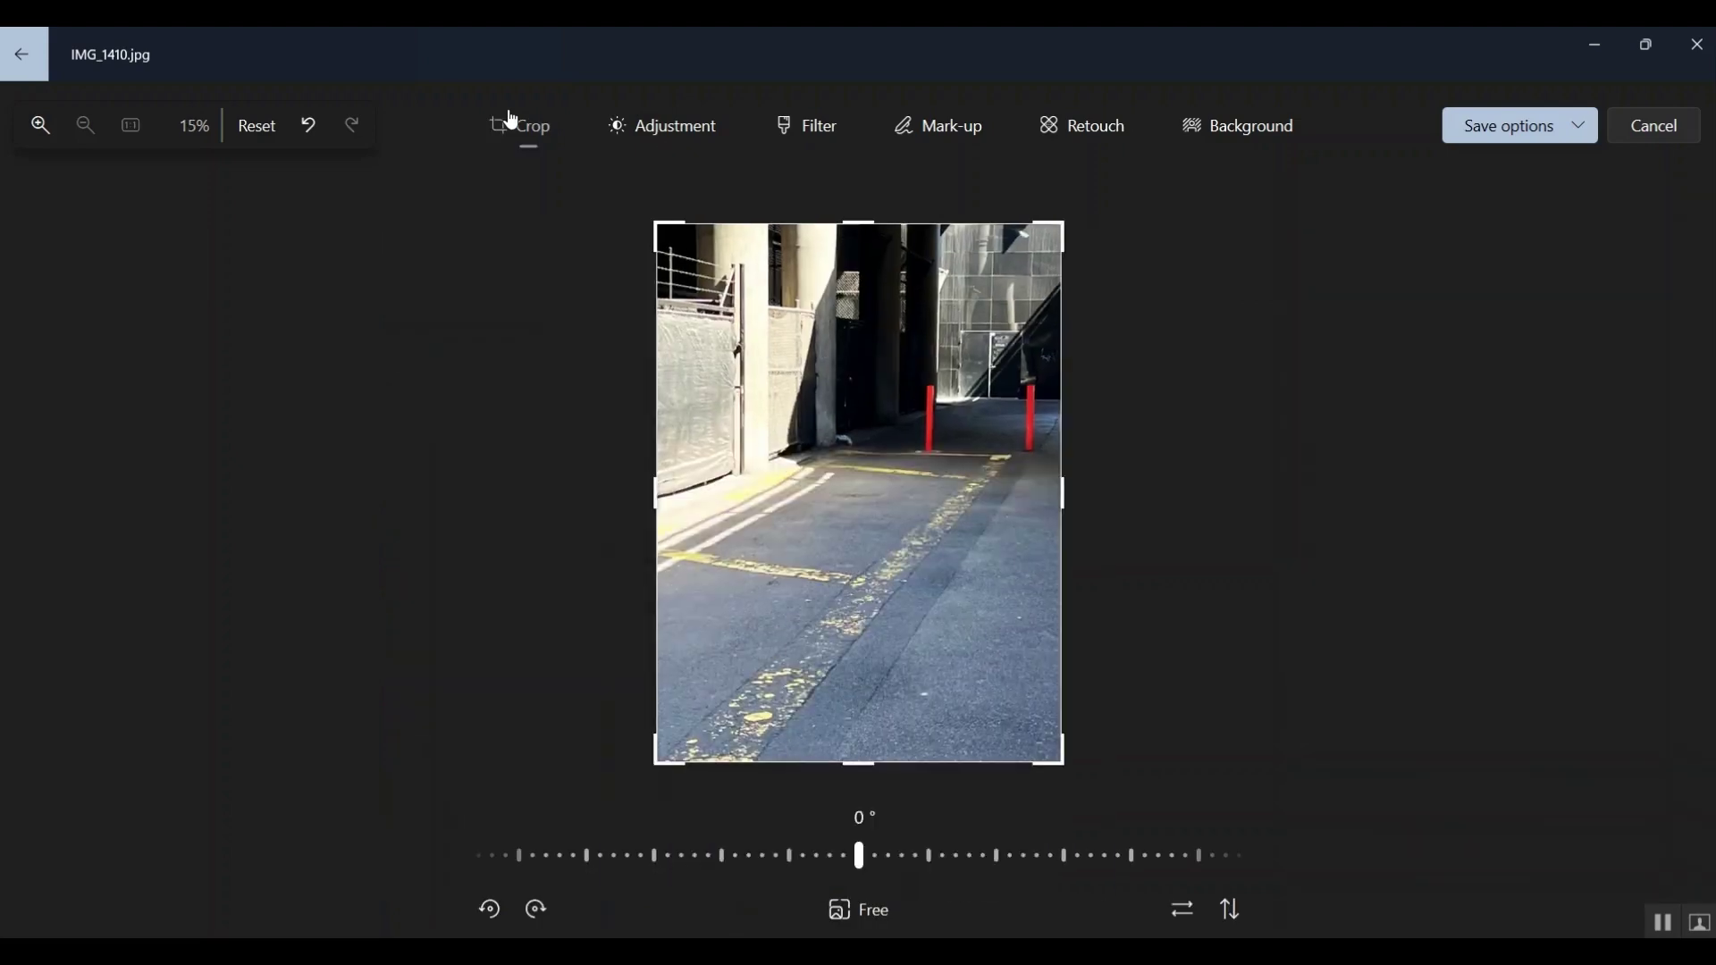
pyautogui.moveTo(655, 493); pyautogui.dragTo(830, 505)
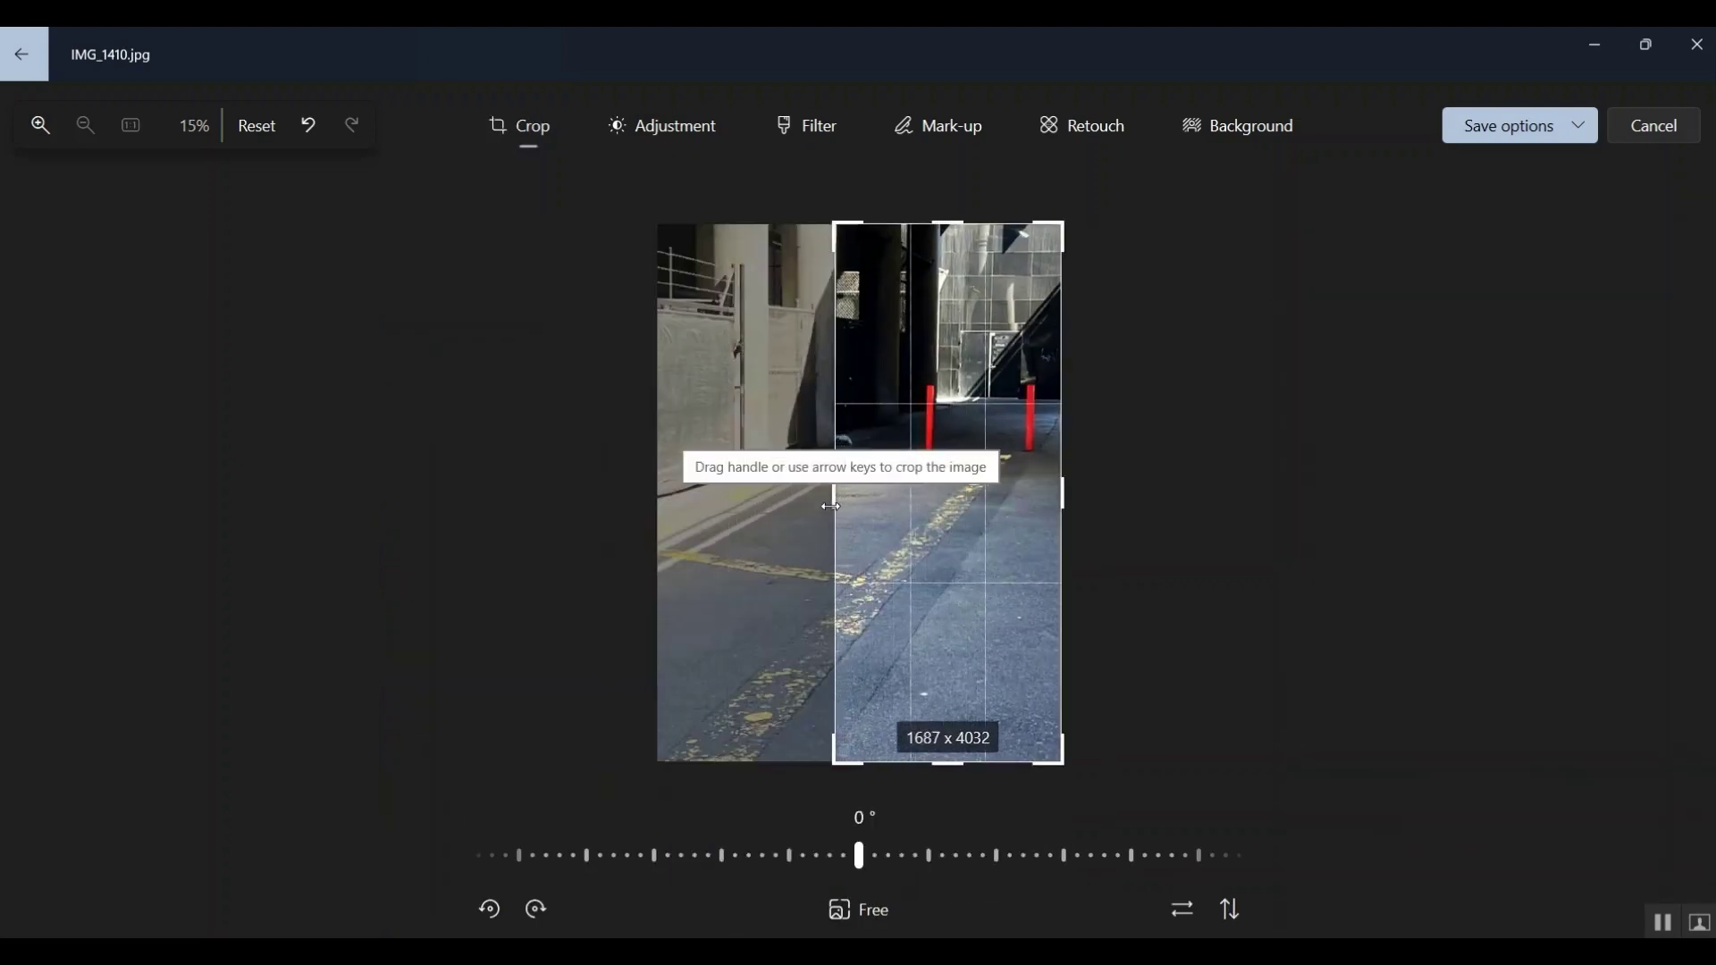
pyautogui.click(1519, 125)
pyautogui.click(1477, 207)
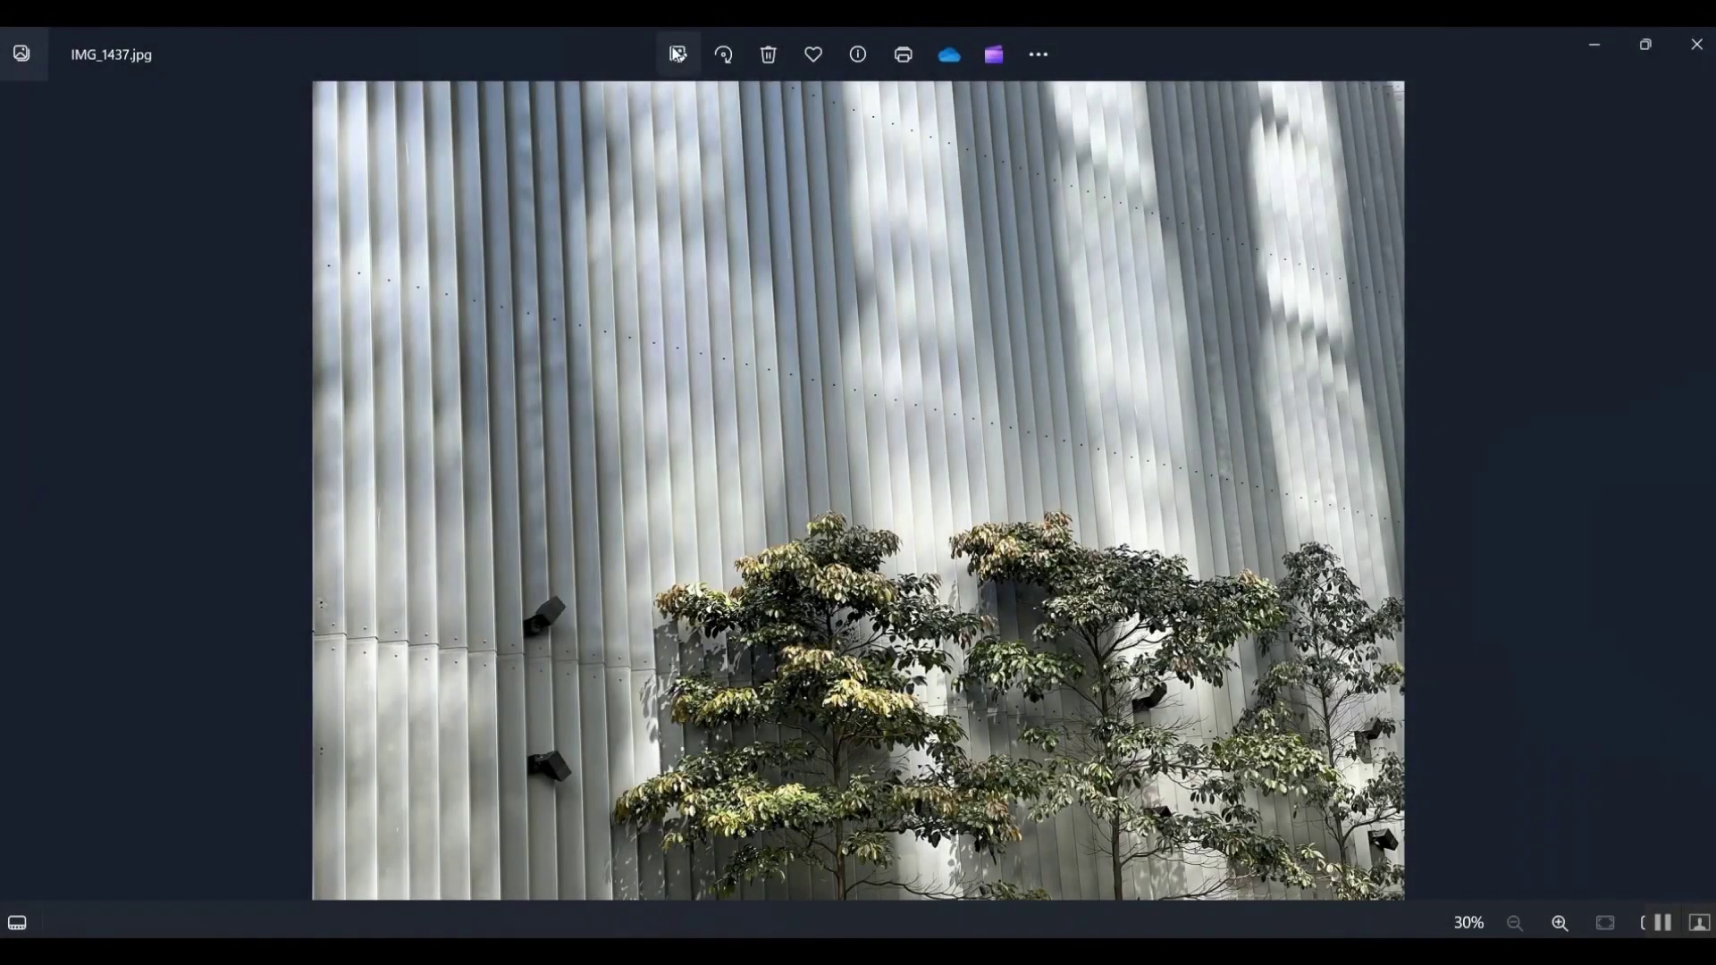
# Step: Open IMG_1437.jpg for editing and preview the B&W, B&W Cool, B&W Warm and B&W High Contrast filters
pyautogui.click(679, 57)
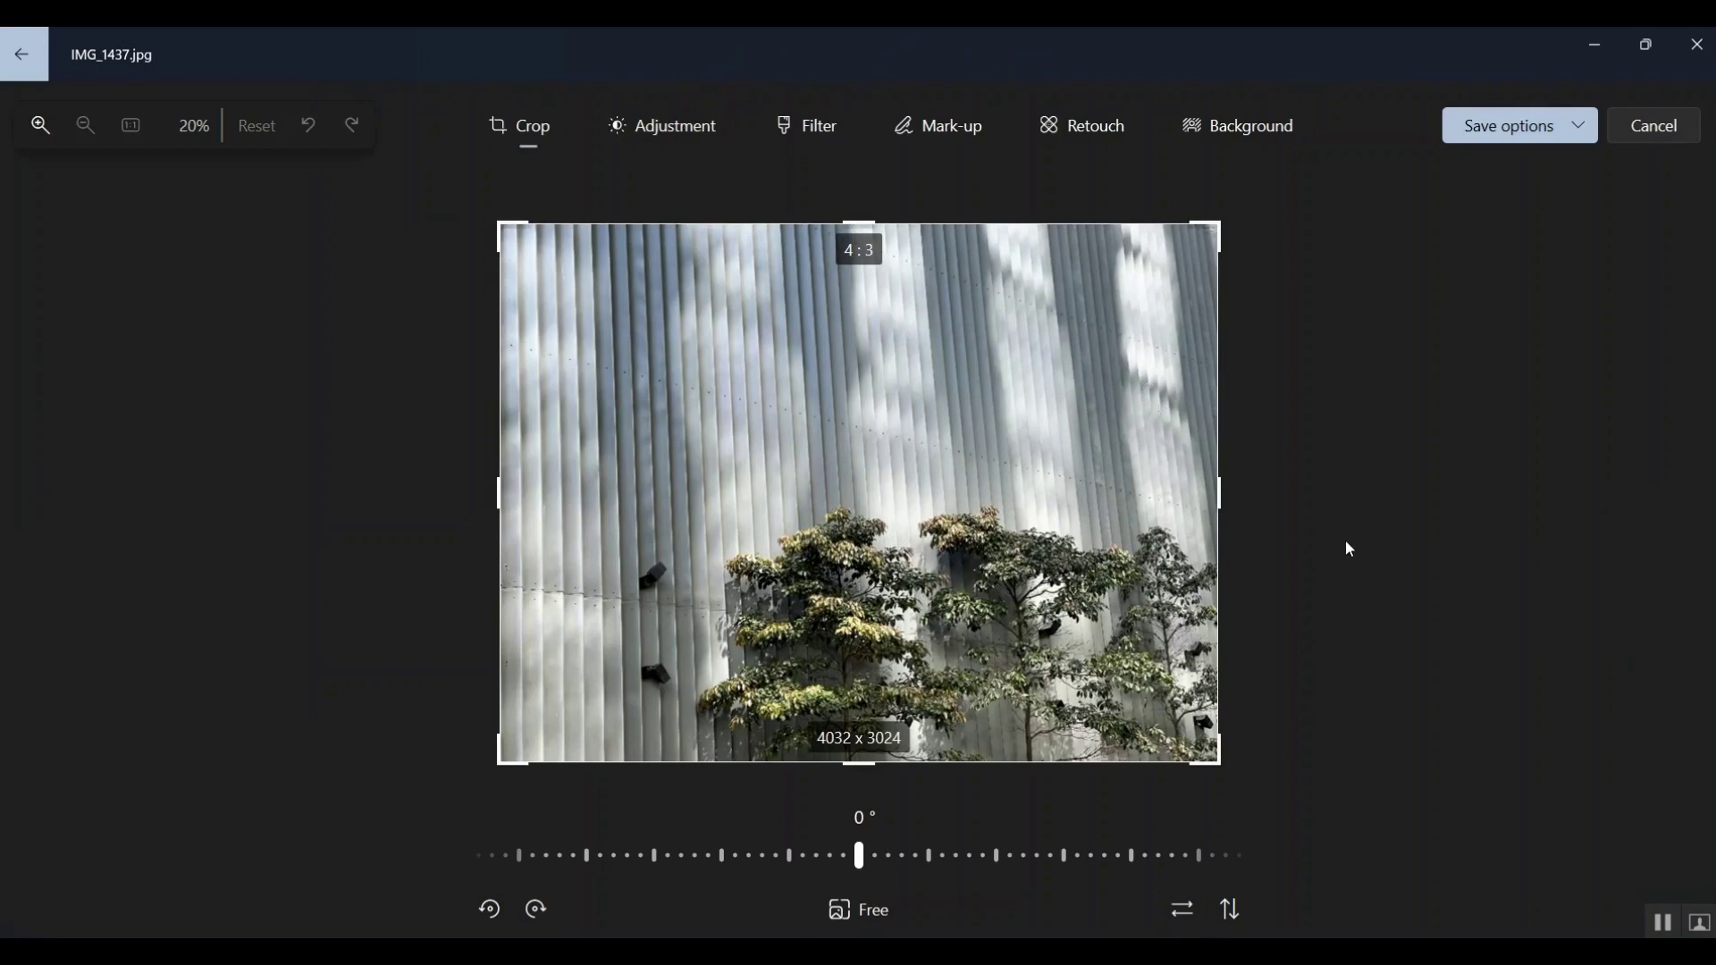
pyautogui.click(795, 126)
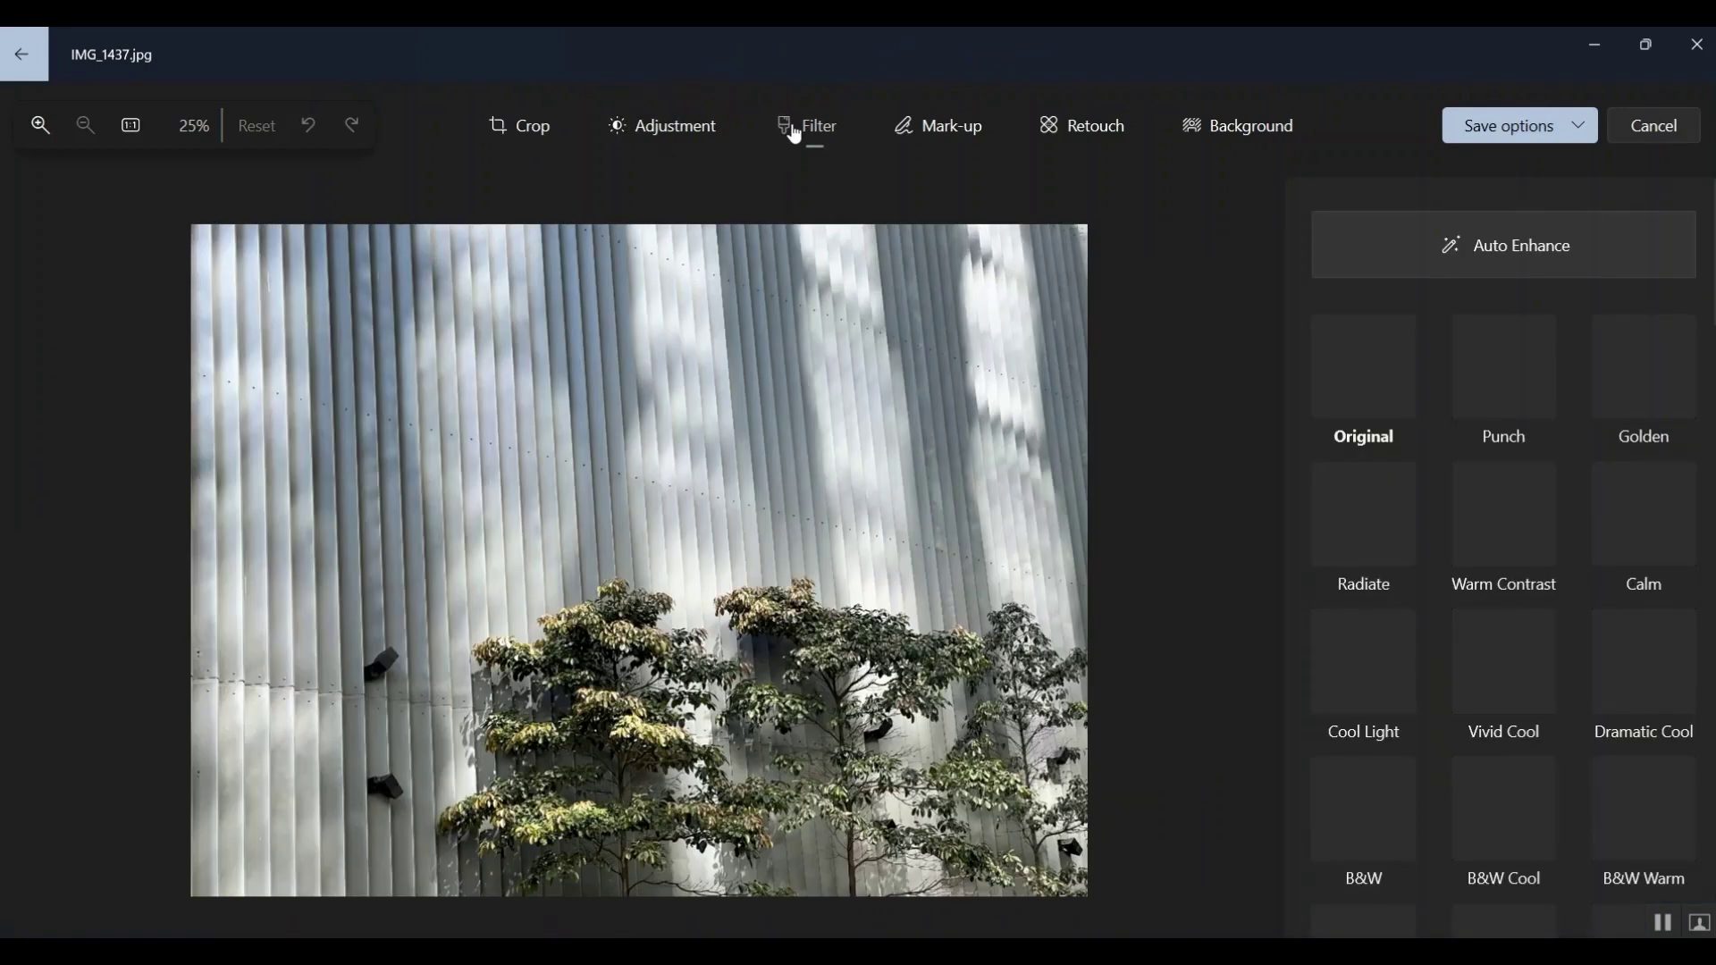
pyautogui.scroll(-3, 1385, 572)
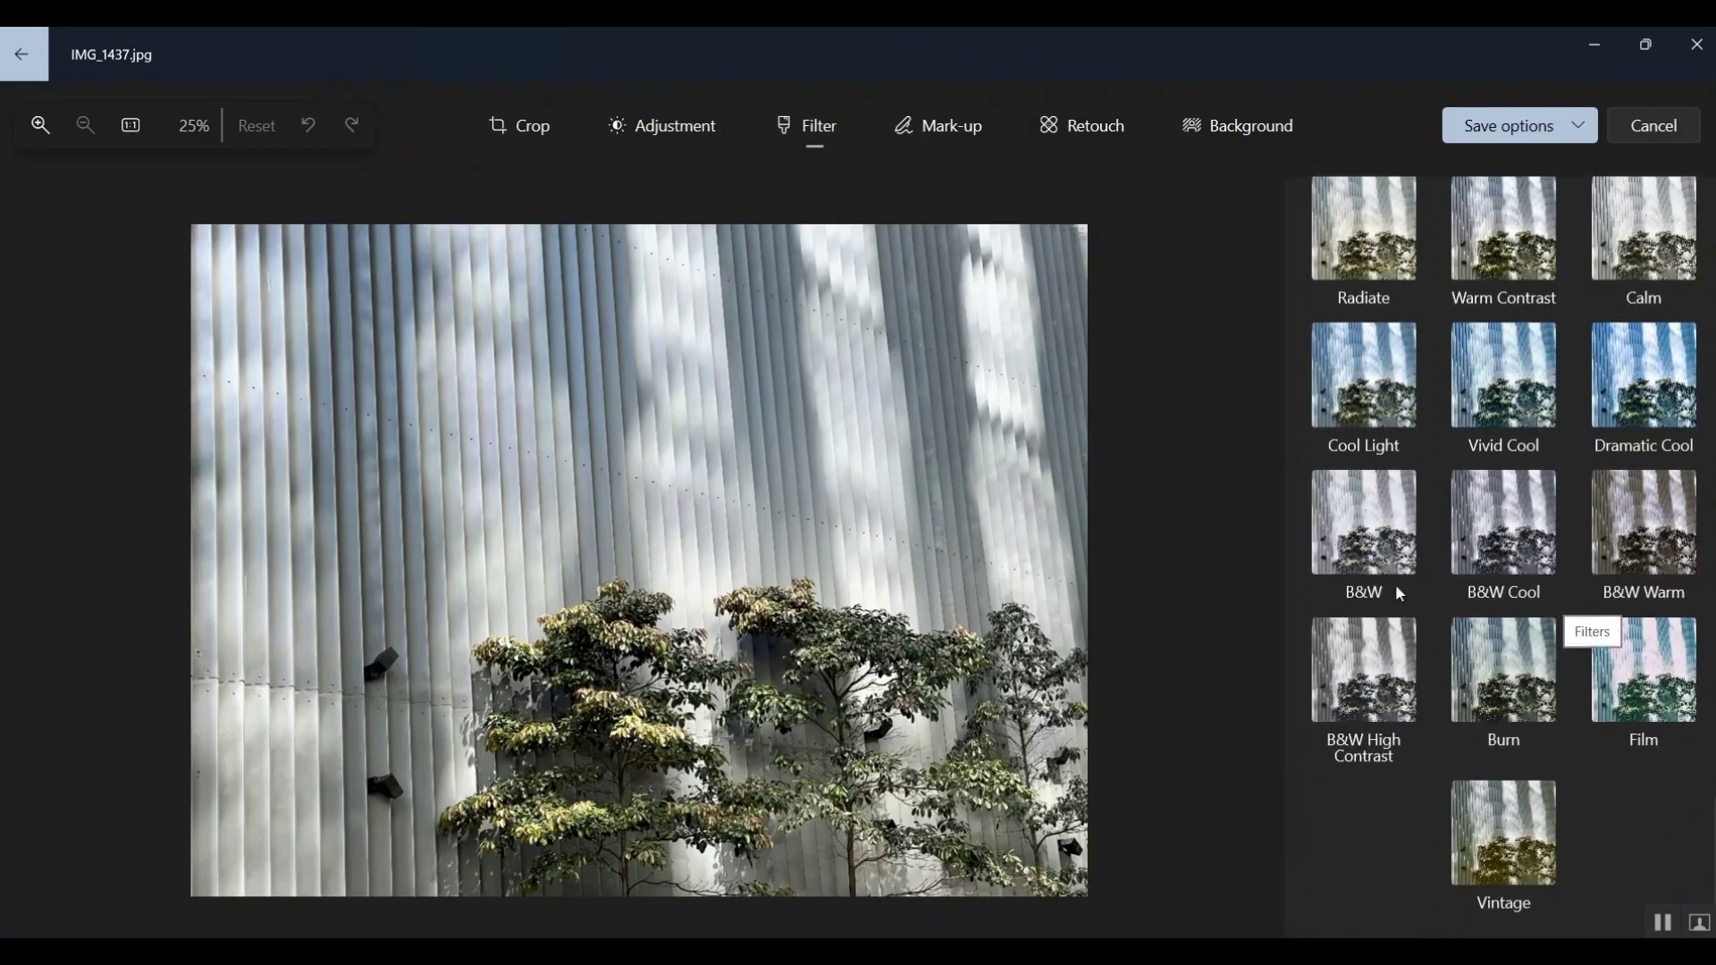
pyautogui.click(1376, 562)
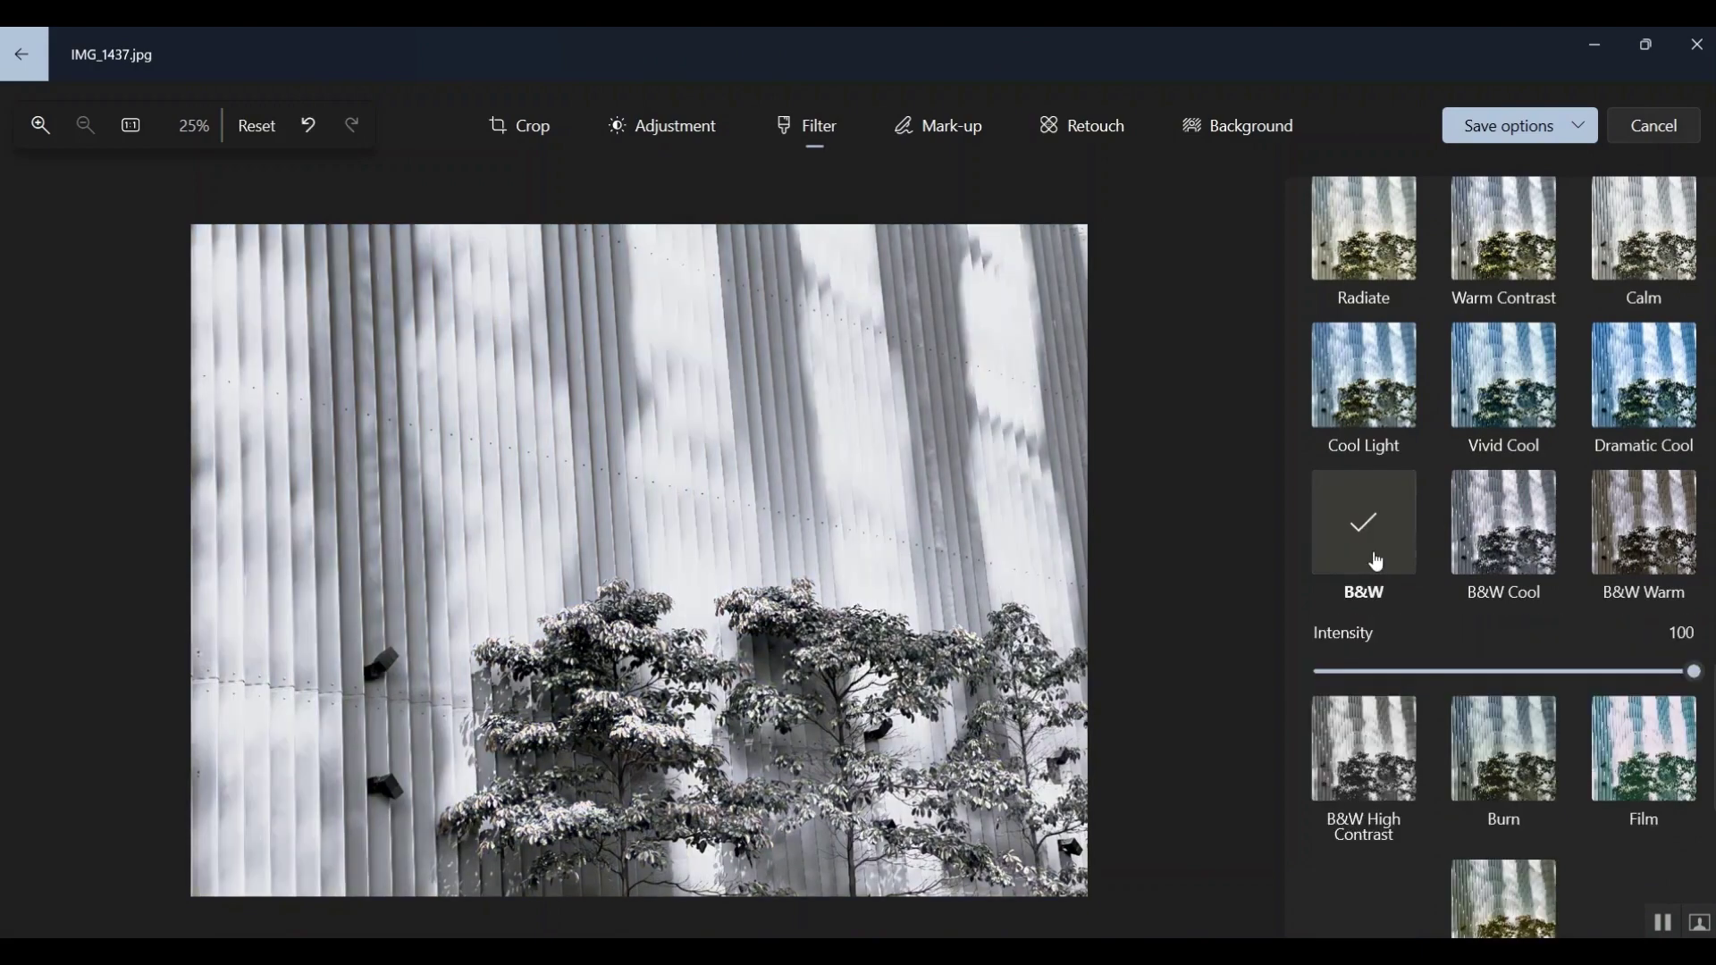
pyautogui.click(1510, 520)
pyautogui.click(1638, 544)
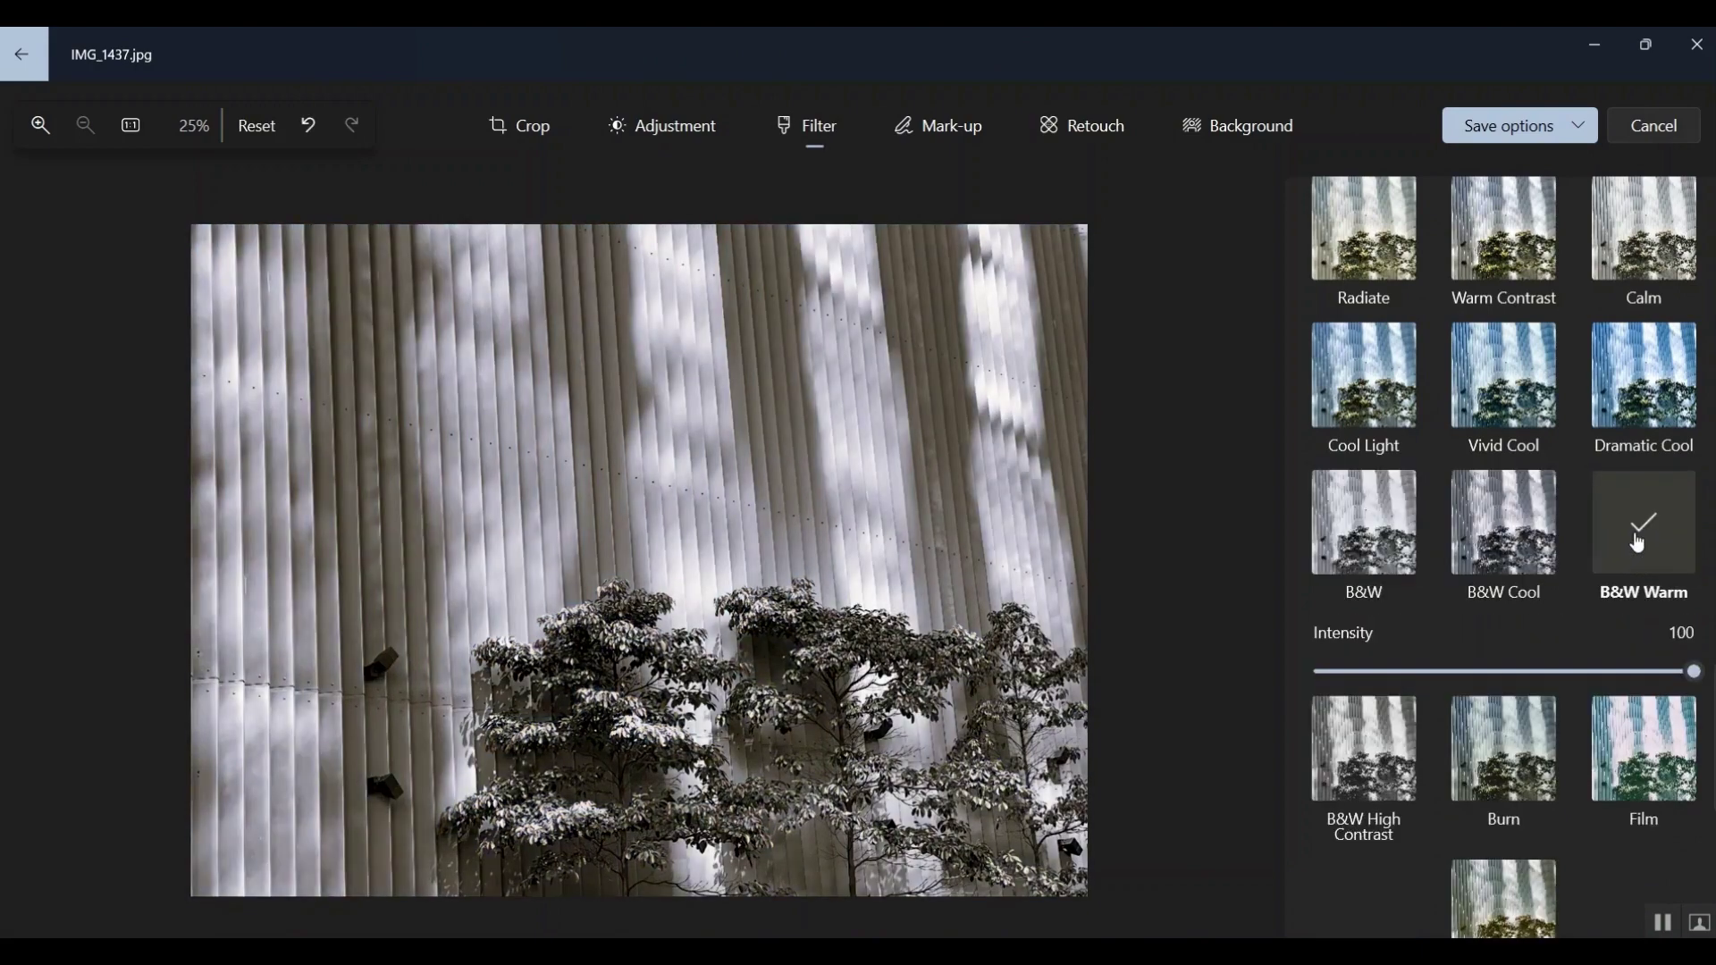
pyautogui.scroll(-1, 1519, 626)
pyautogui.click(1392, 708)
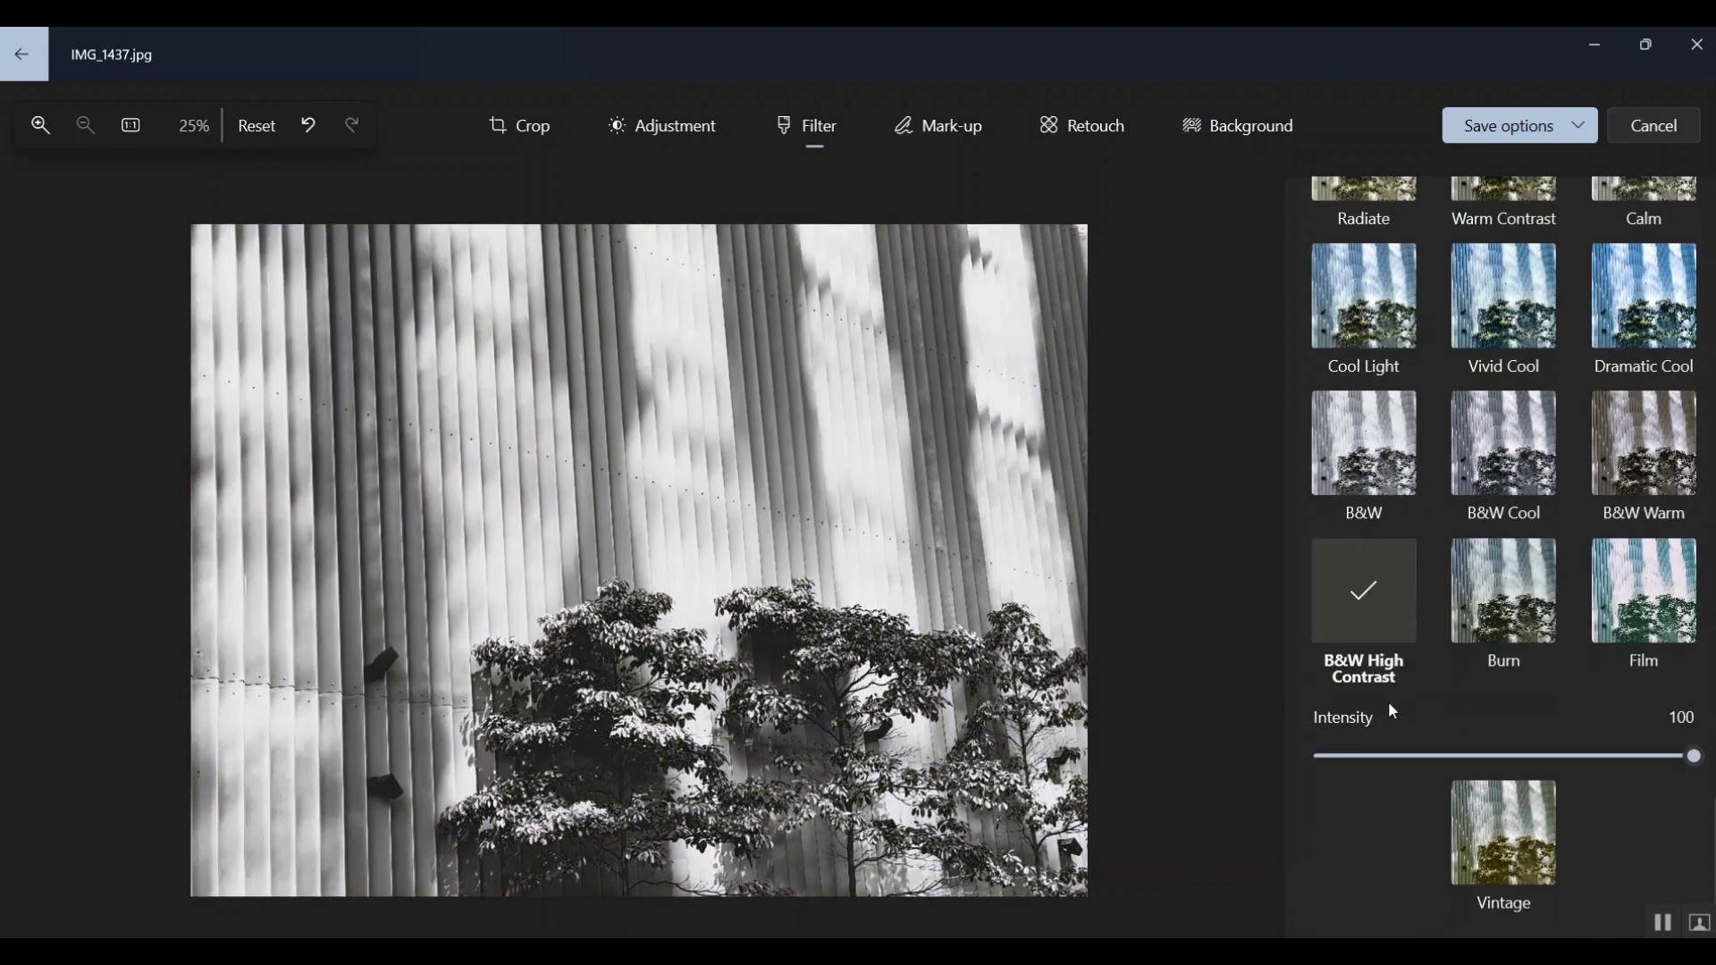
# Step: Compare B&W Warm, B&W Cool and B&W again on IMG_1437.jpg and apply B&W Warm
pyautogui.click(1637, 463)
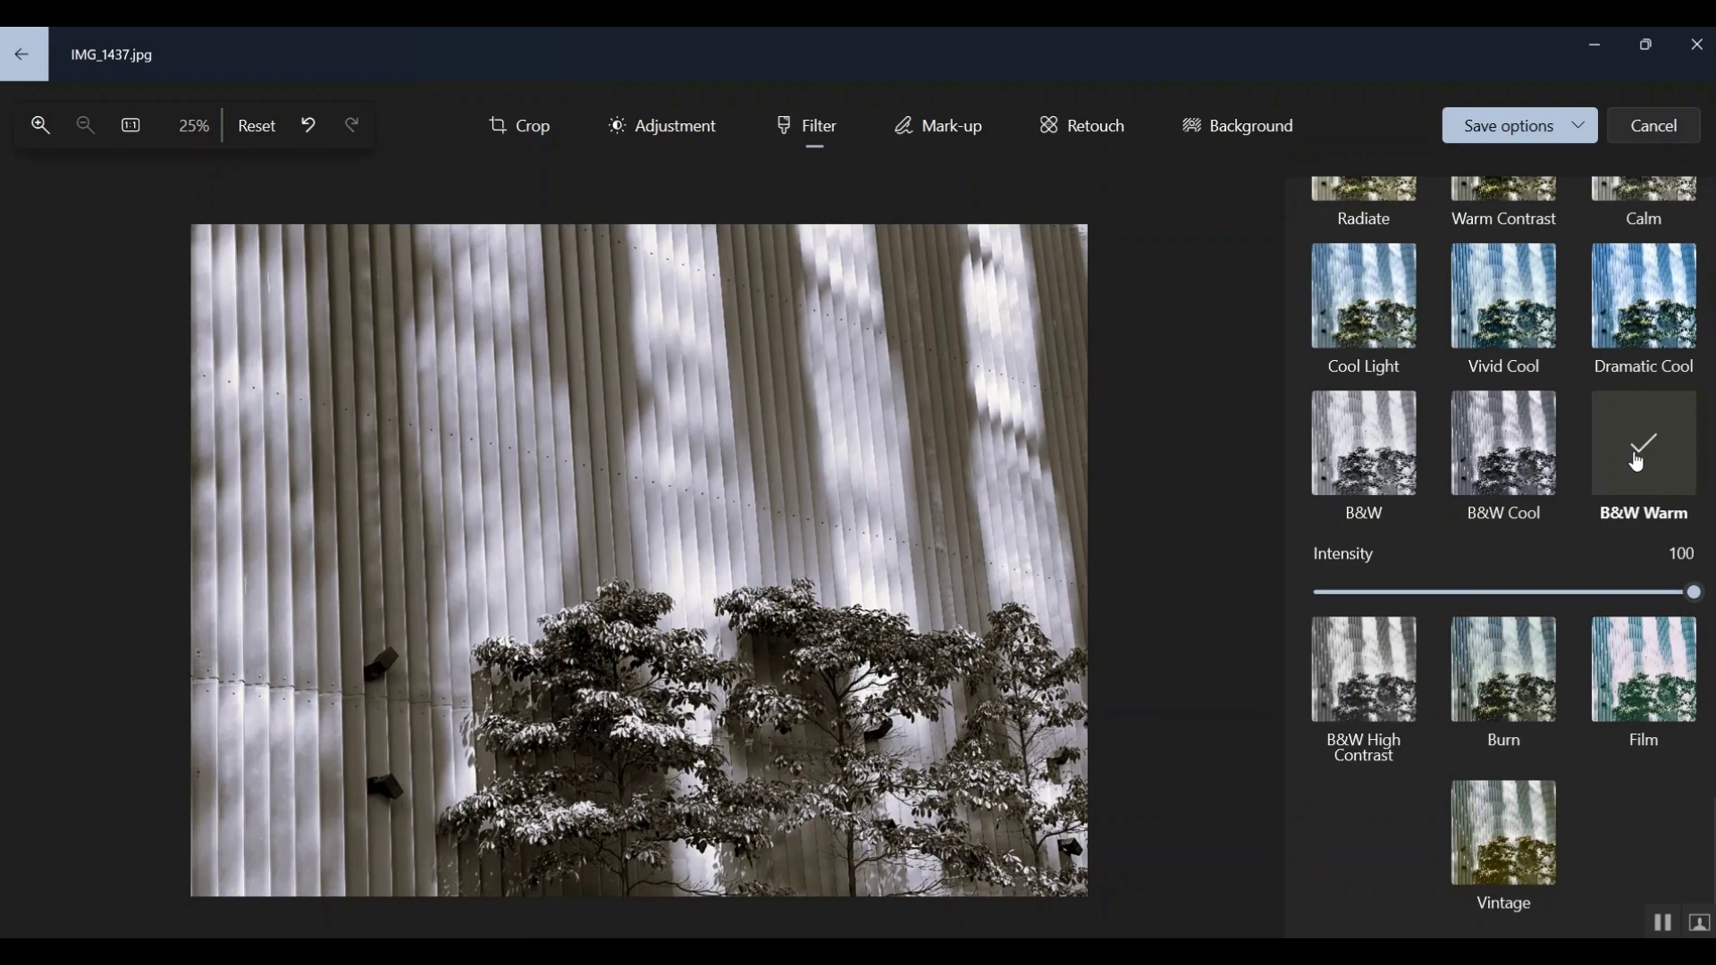
pyautogui.click(1492, 480)
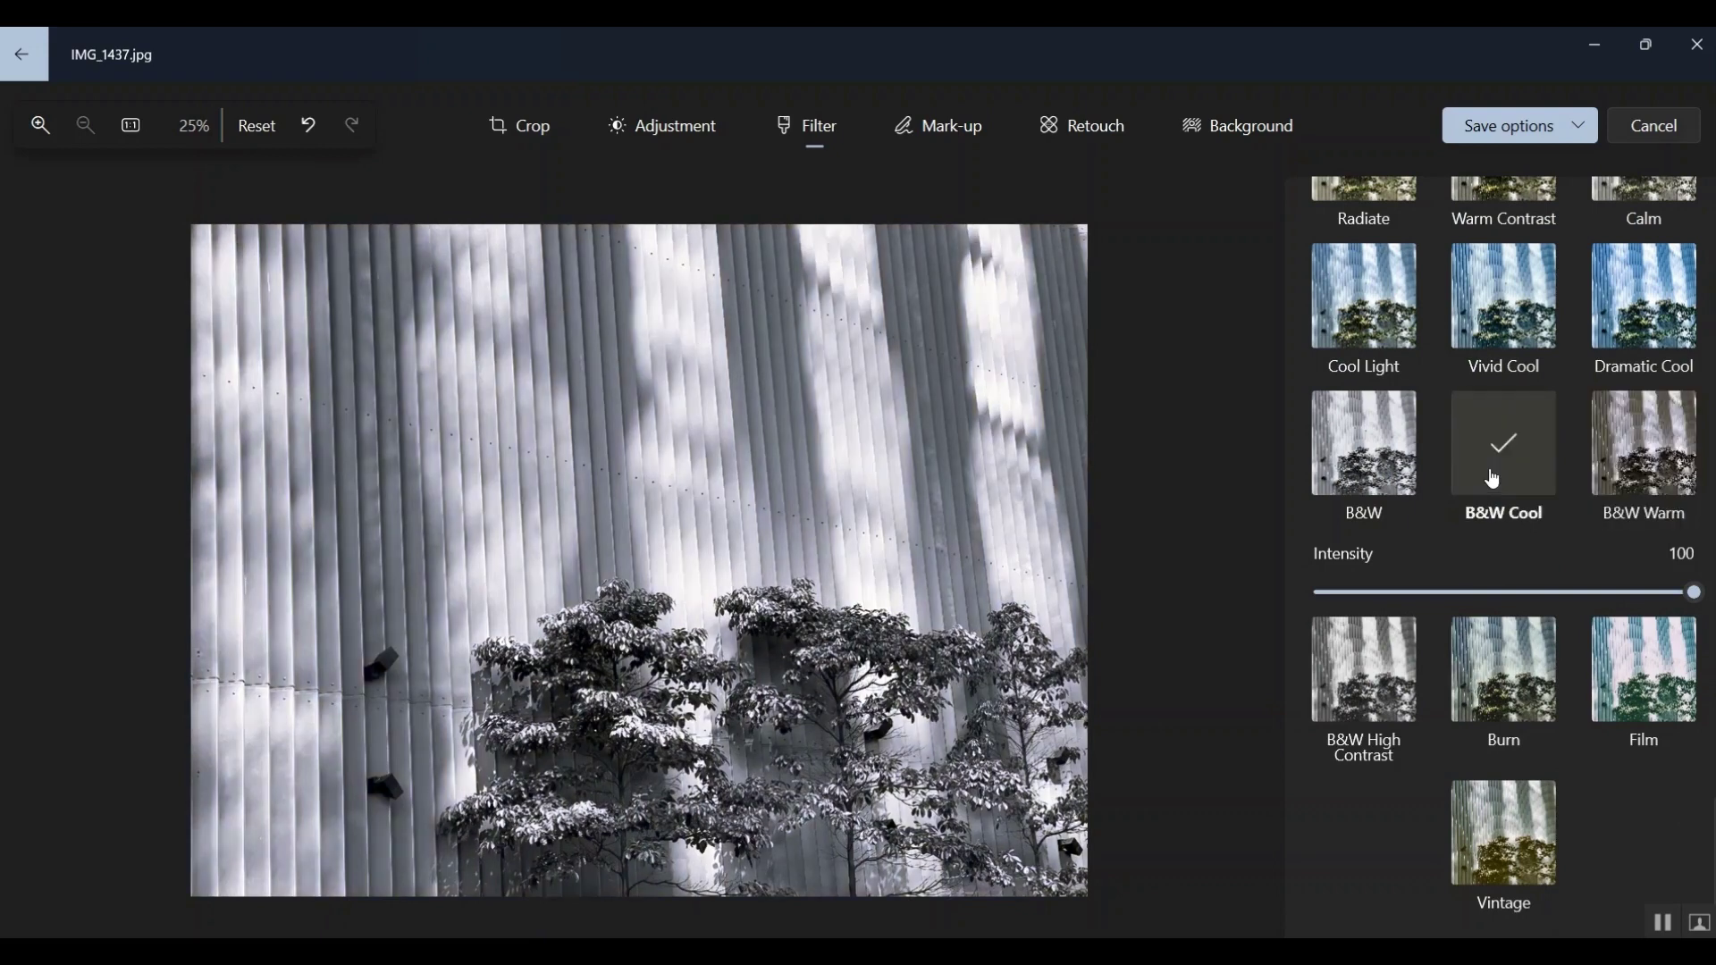
pyautogui.click(1360, 481)
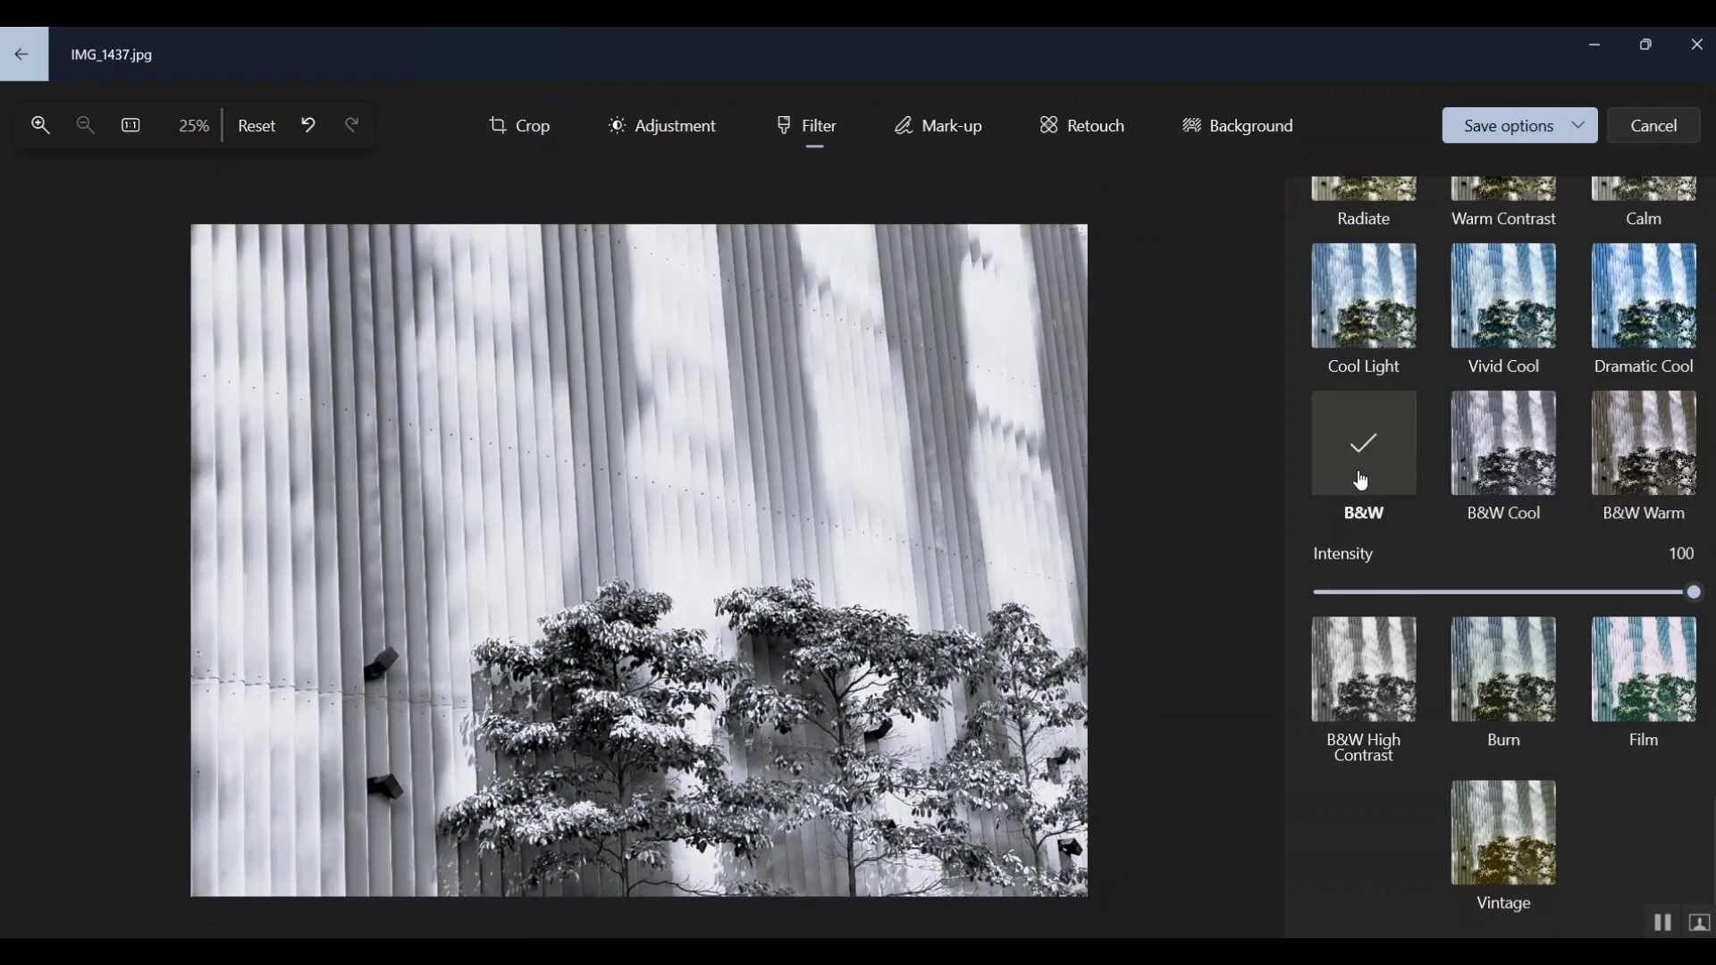
pyautogui.click(1495, 464)
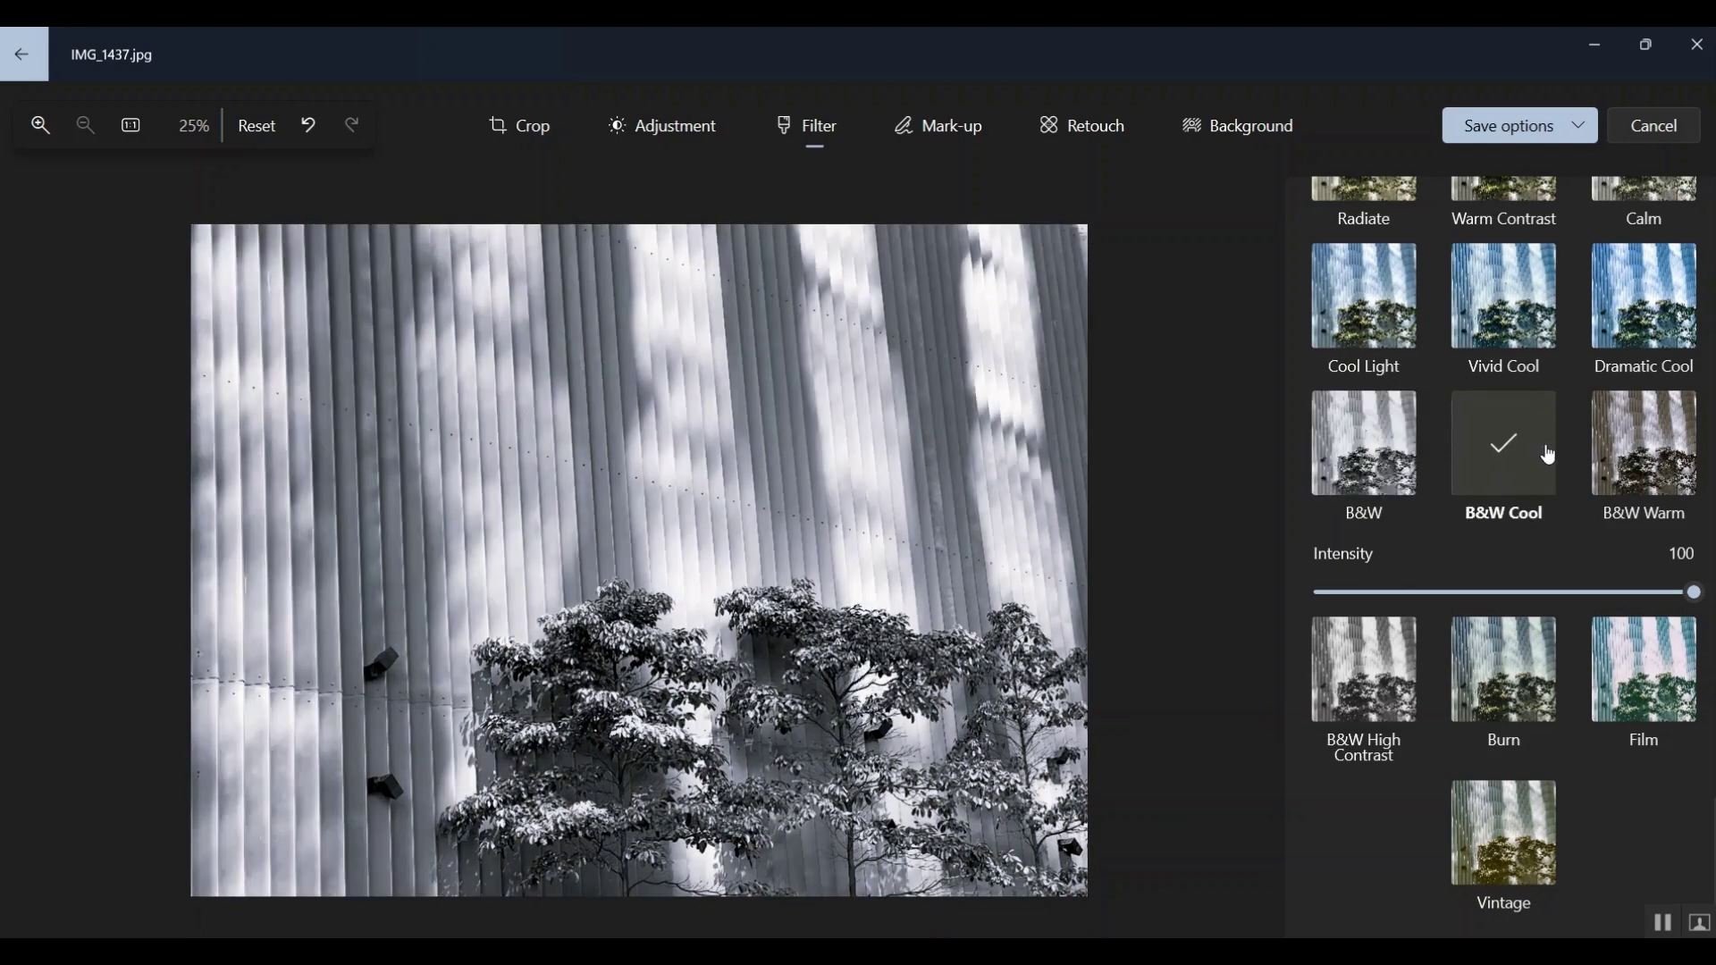
pyautogui.click(1645, 461)
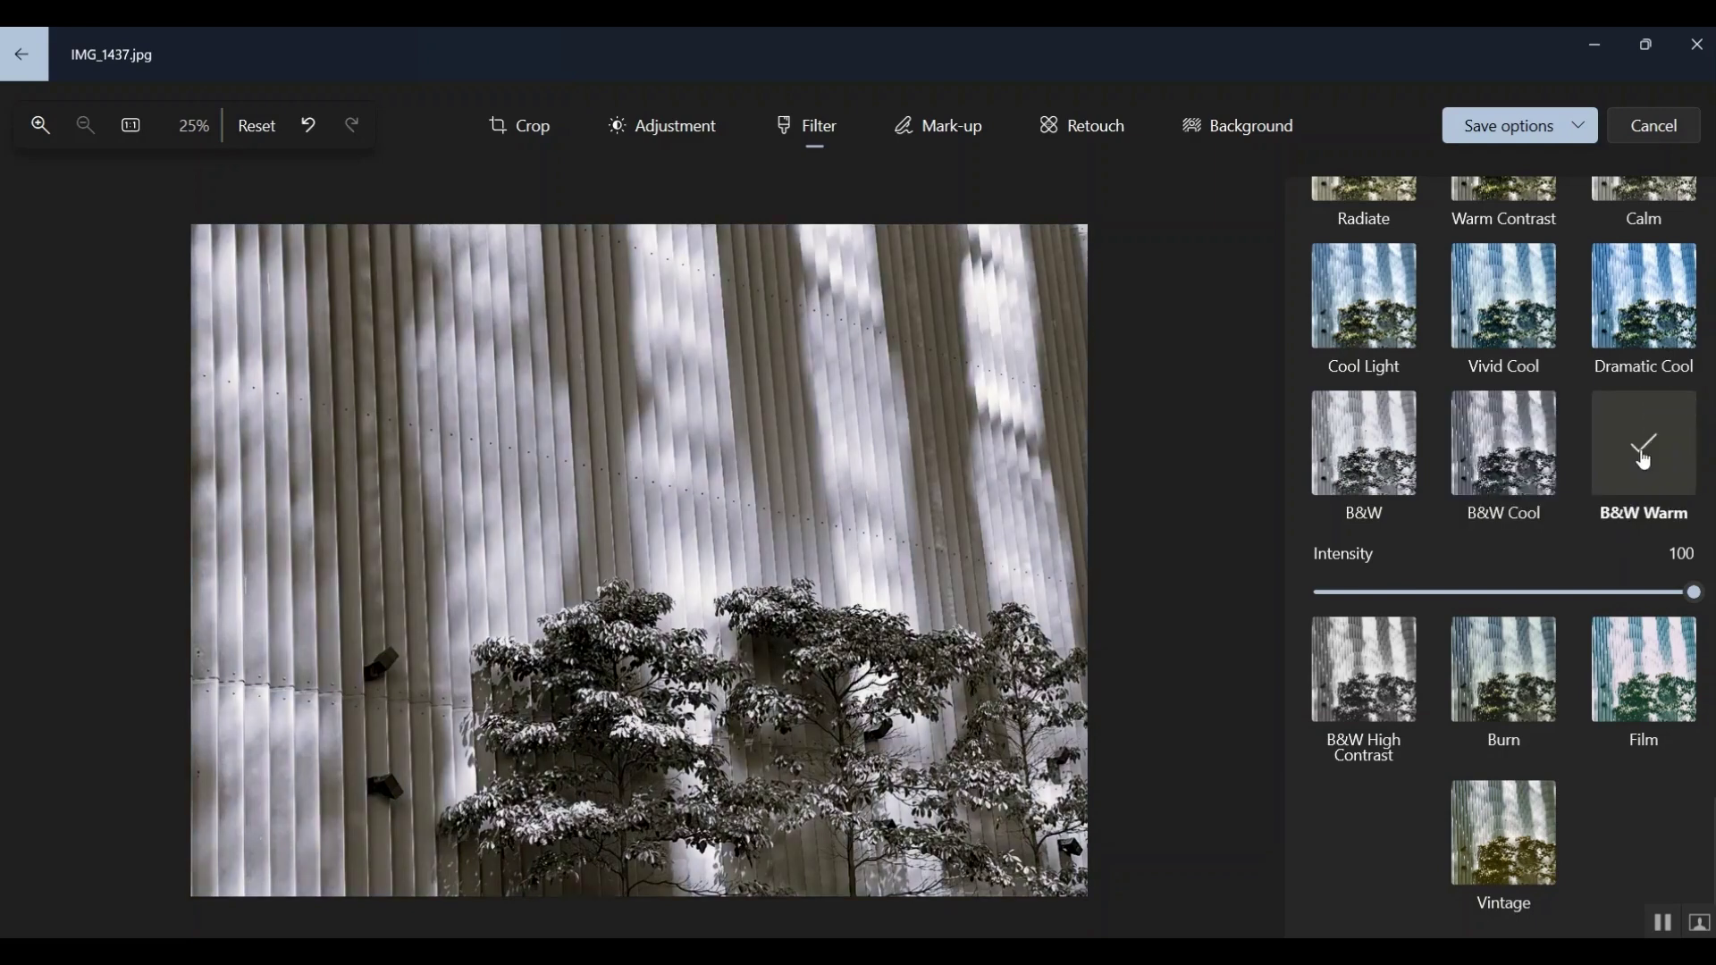
# Step: Save the B&W Warm version of IMG_1437.jpg as a copy in the Downloads folder under a modified file name
pyautogui.click(1562, 131)
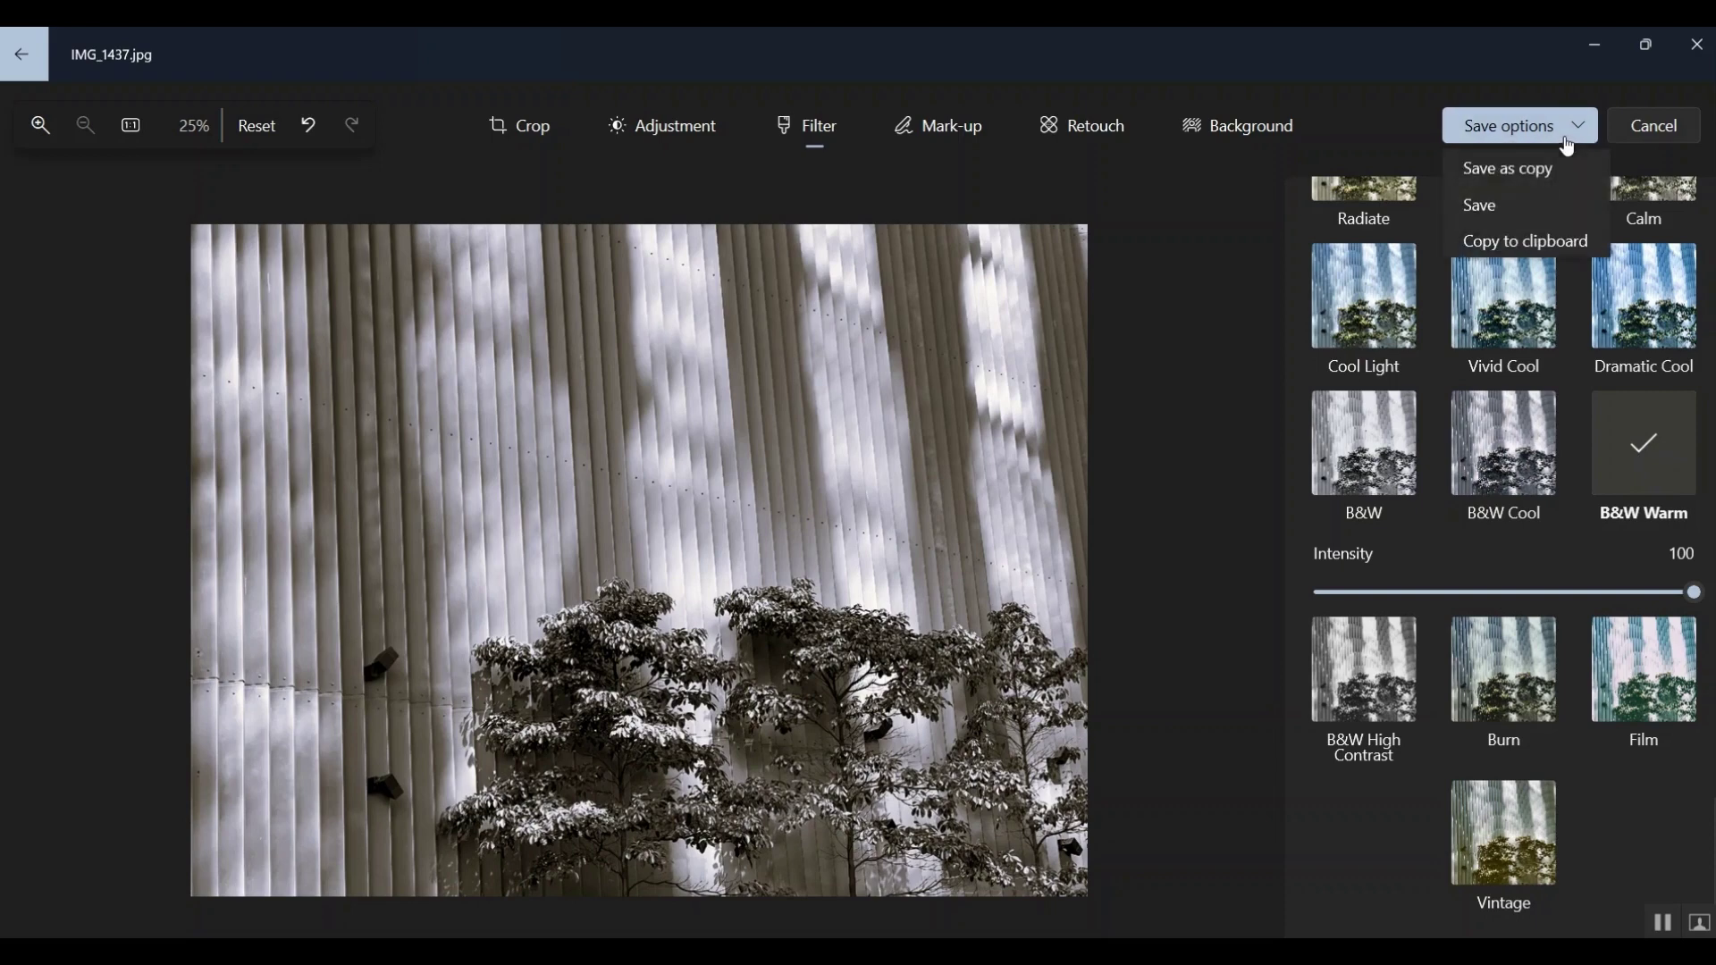
pyautogui.click(1535, 170)
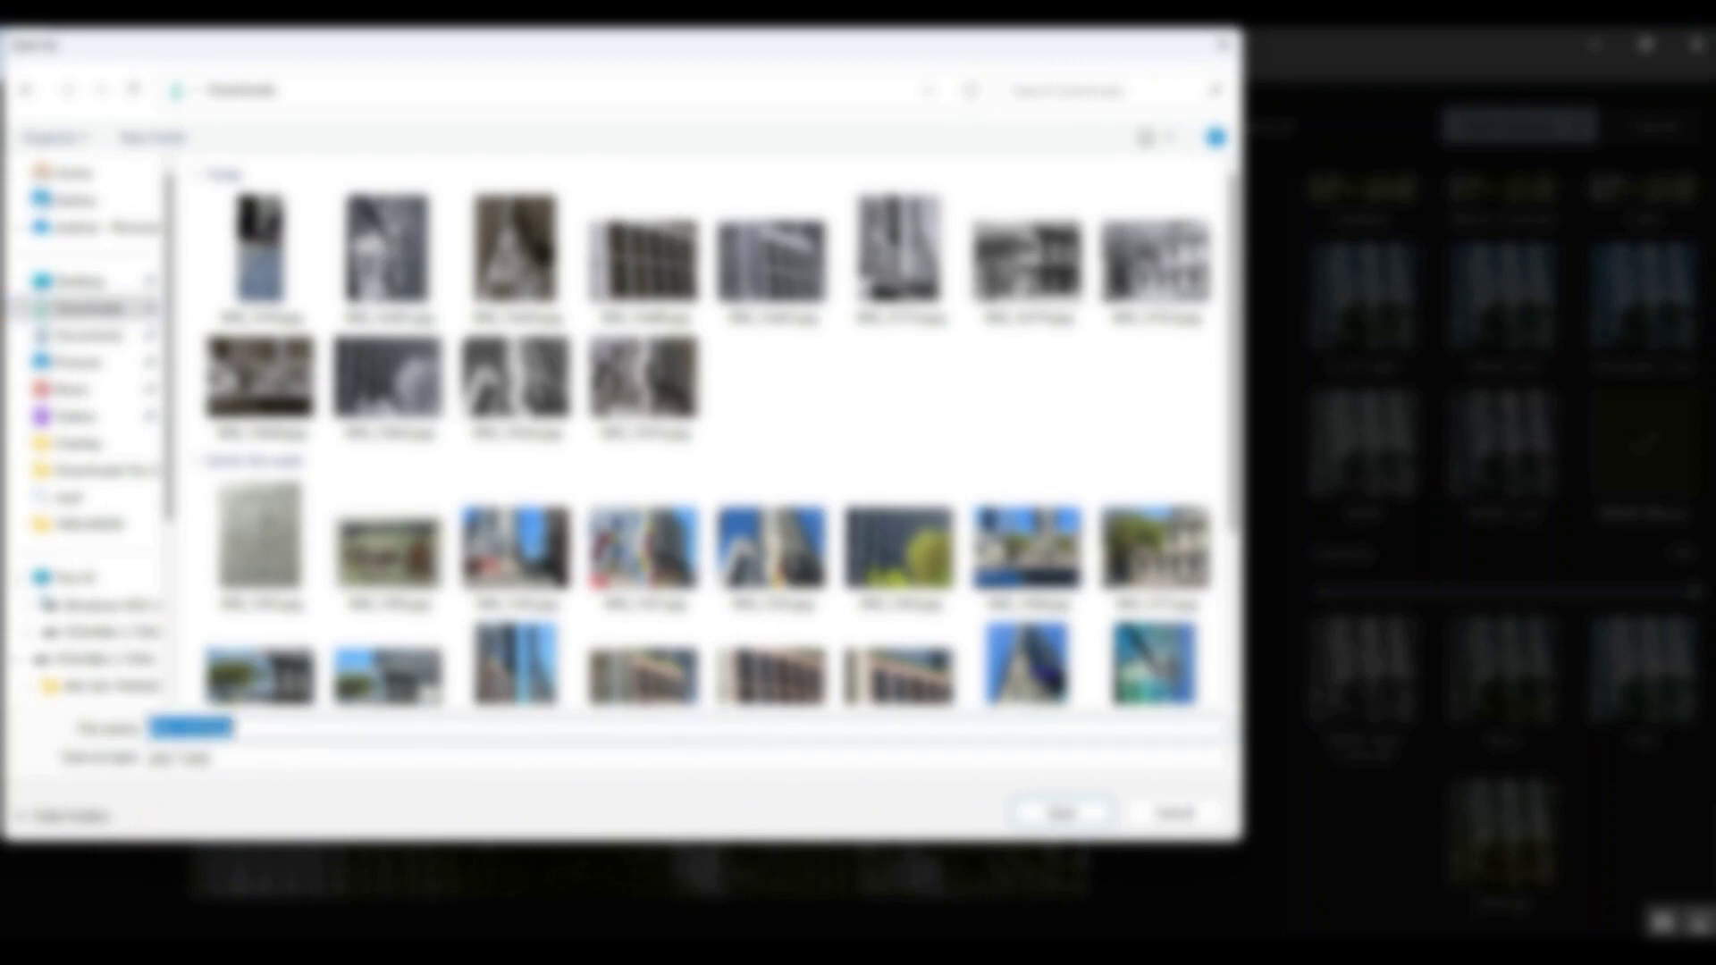
pyautogui.click(195, 727)
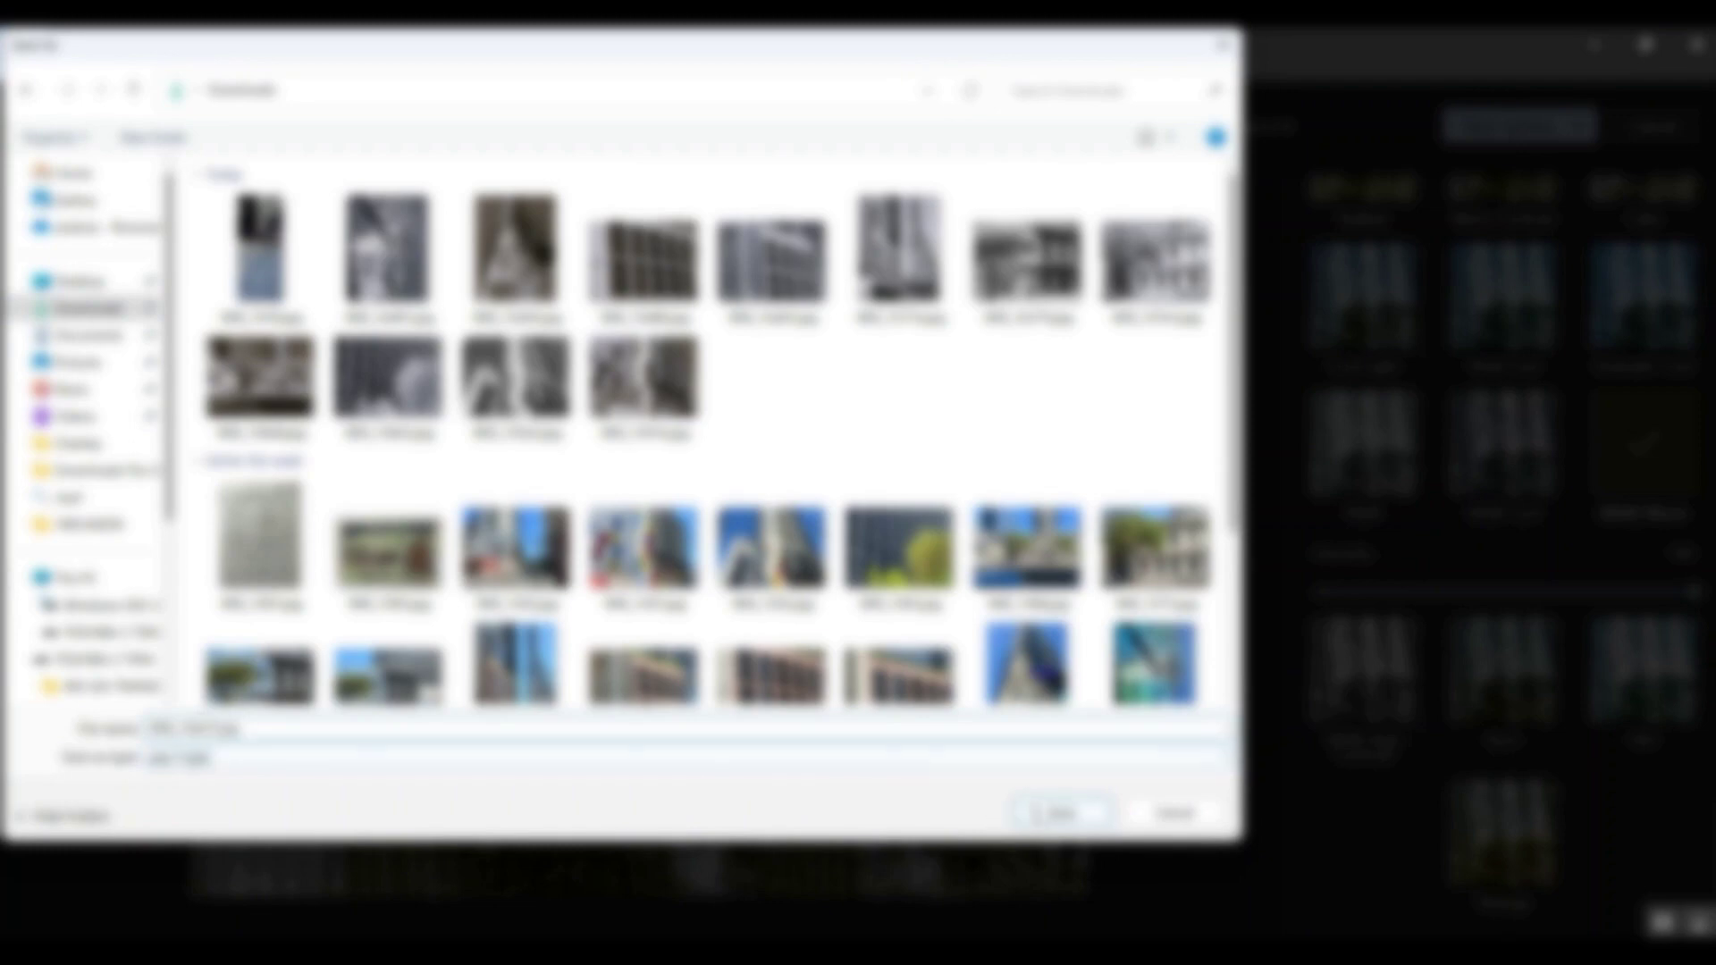
pyautogui.click(1056, 815)
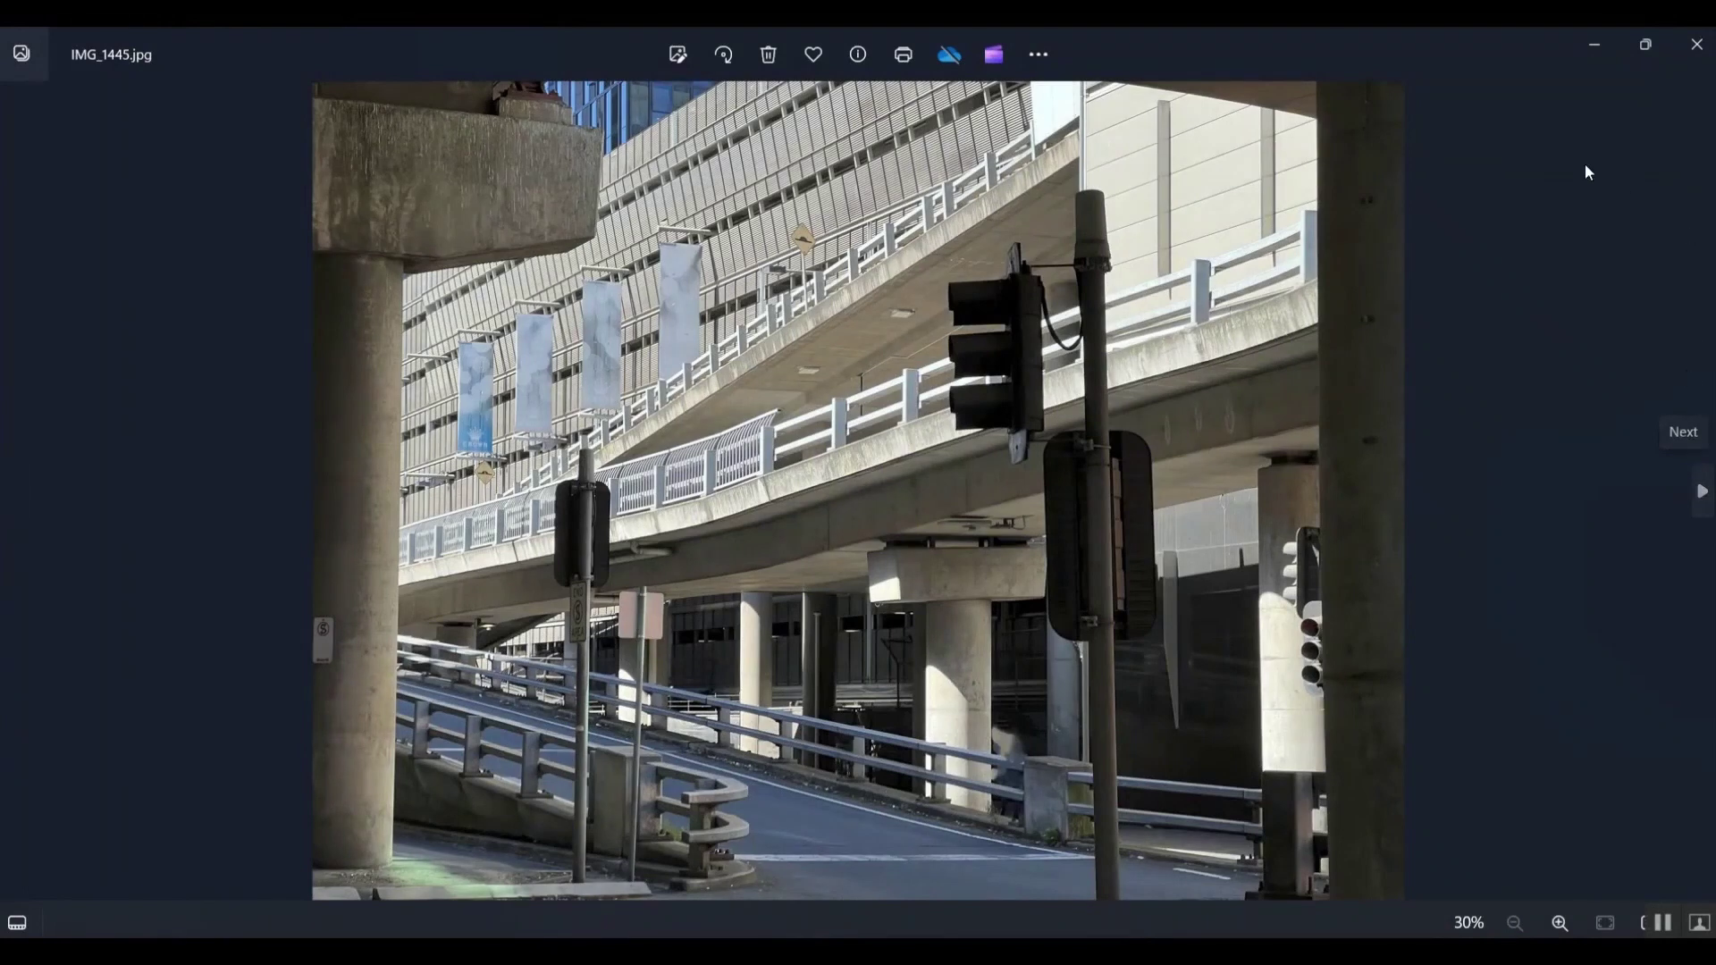
# Step: Open IMG_1445.jpg for editing and preview the B&W, B&W Cool, B&W Warm and B&W High Contrast filters
pyautogui.click(680, 54)
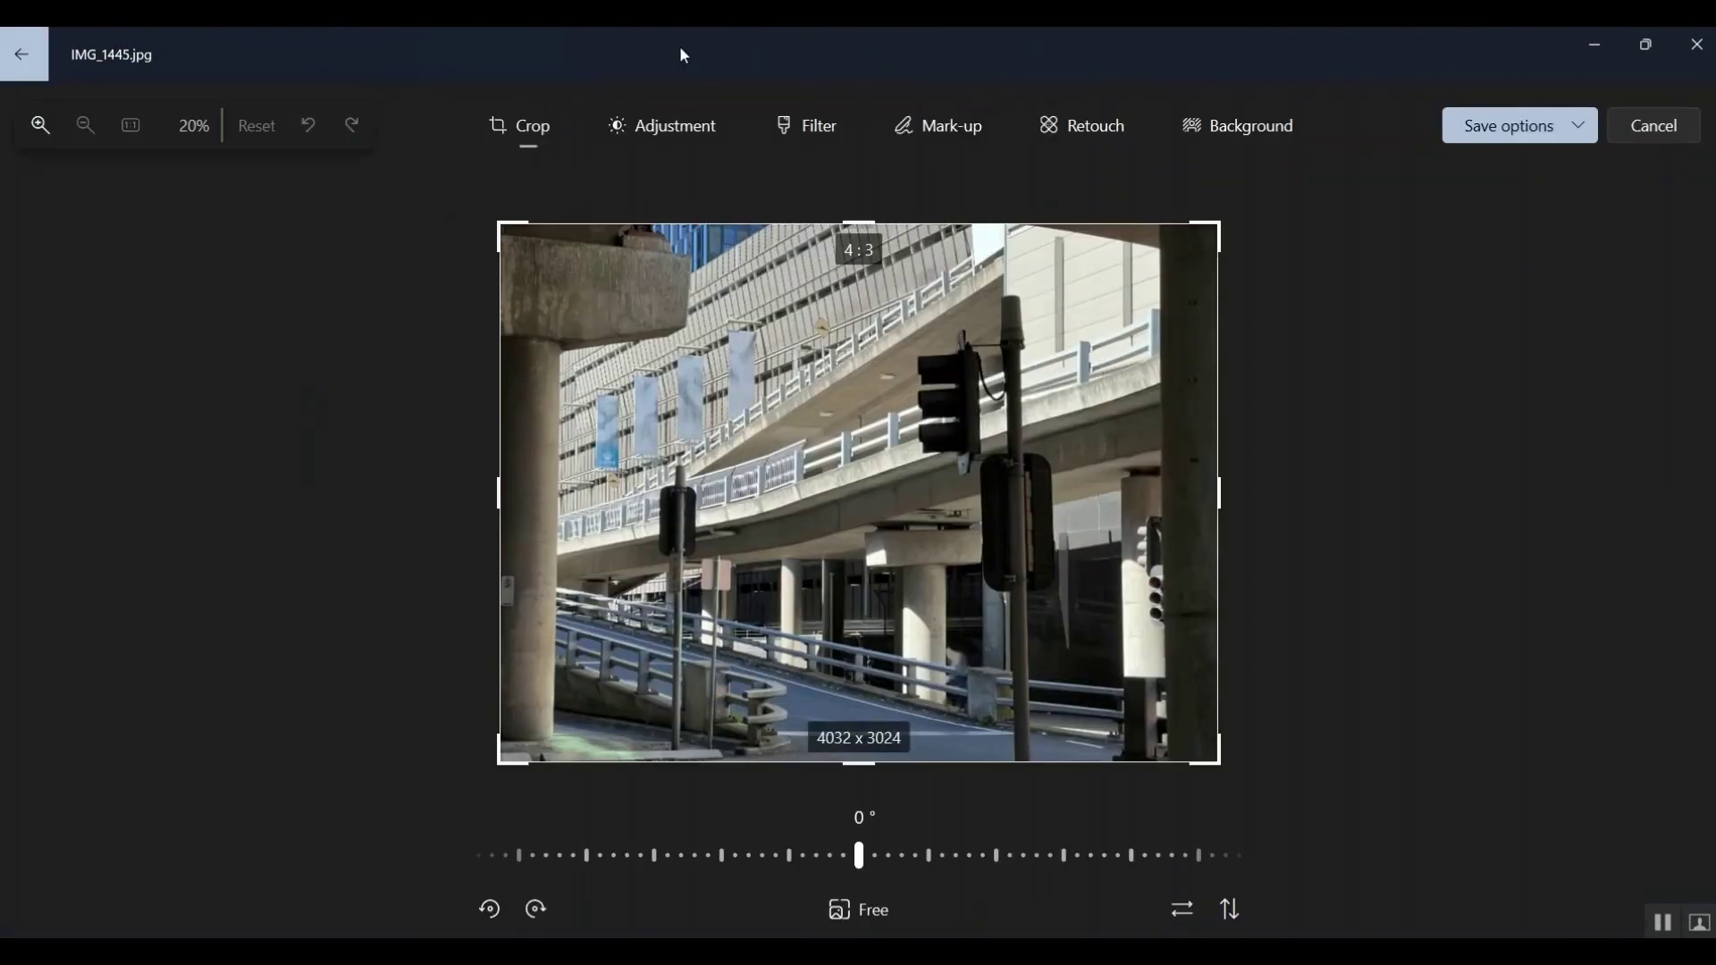
pyautogui.click(804, 134)
pyautogui.scroll(-3, 1586, 489)
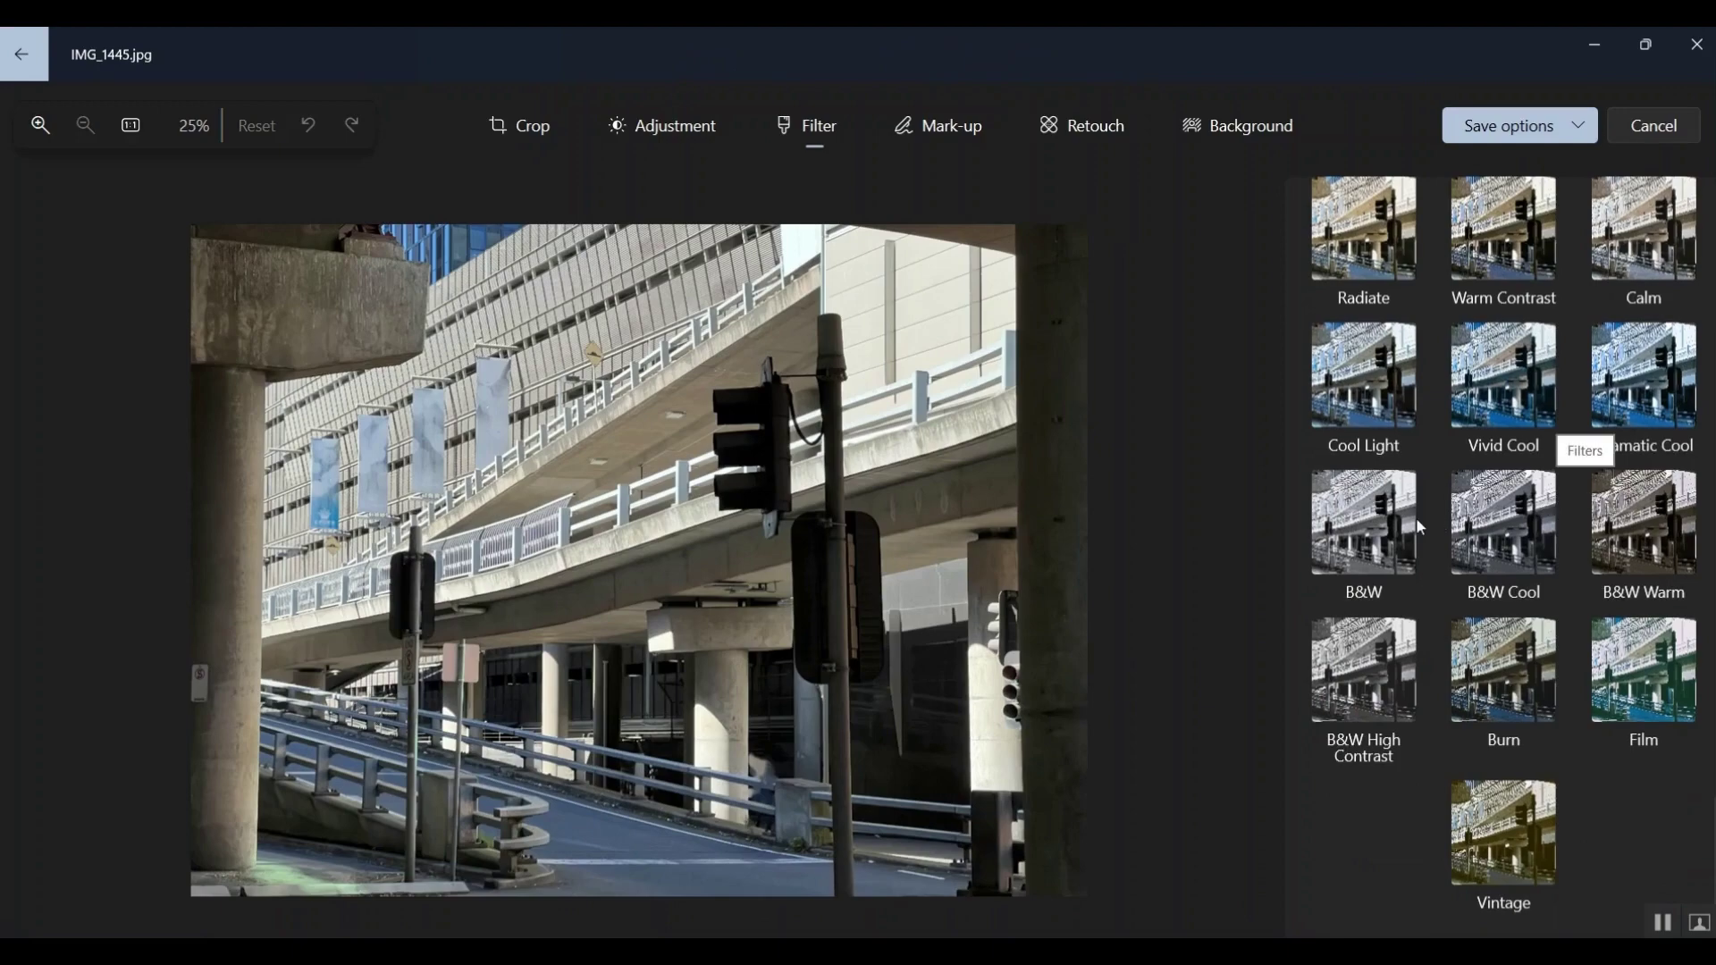
pyautogui.click(1393, 539)
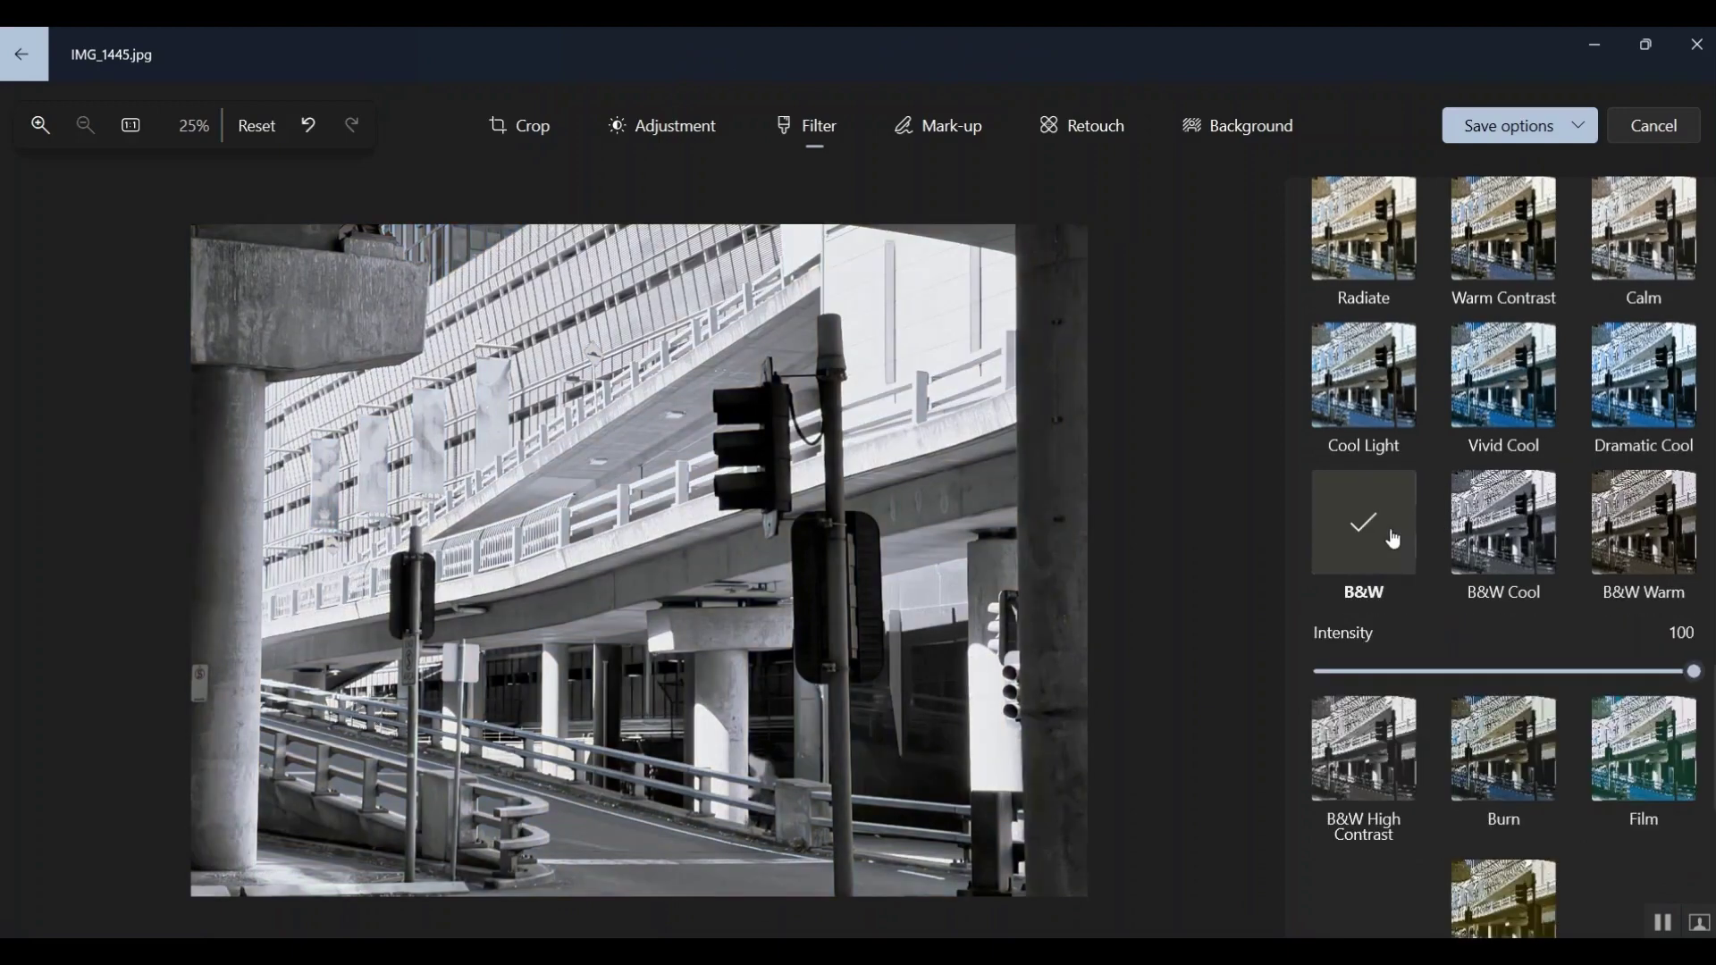
pyautogui.click(1524, 515)
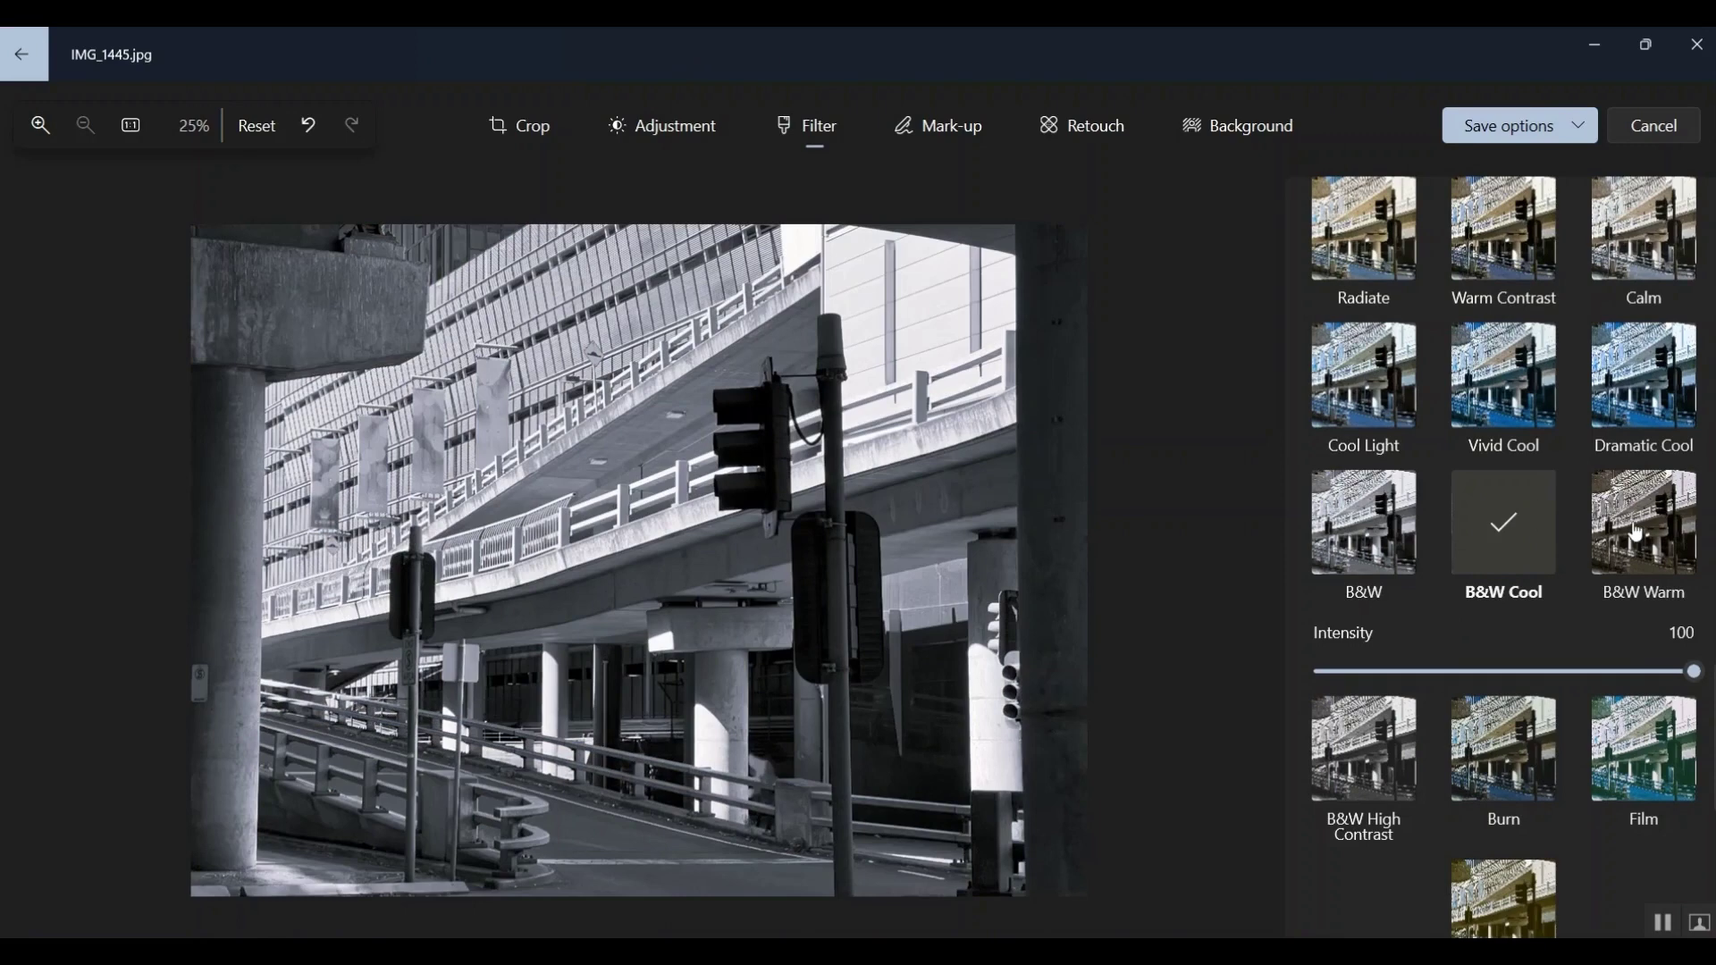
pyautogui.click(1659, 538)
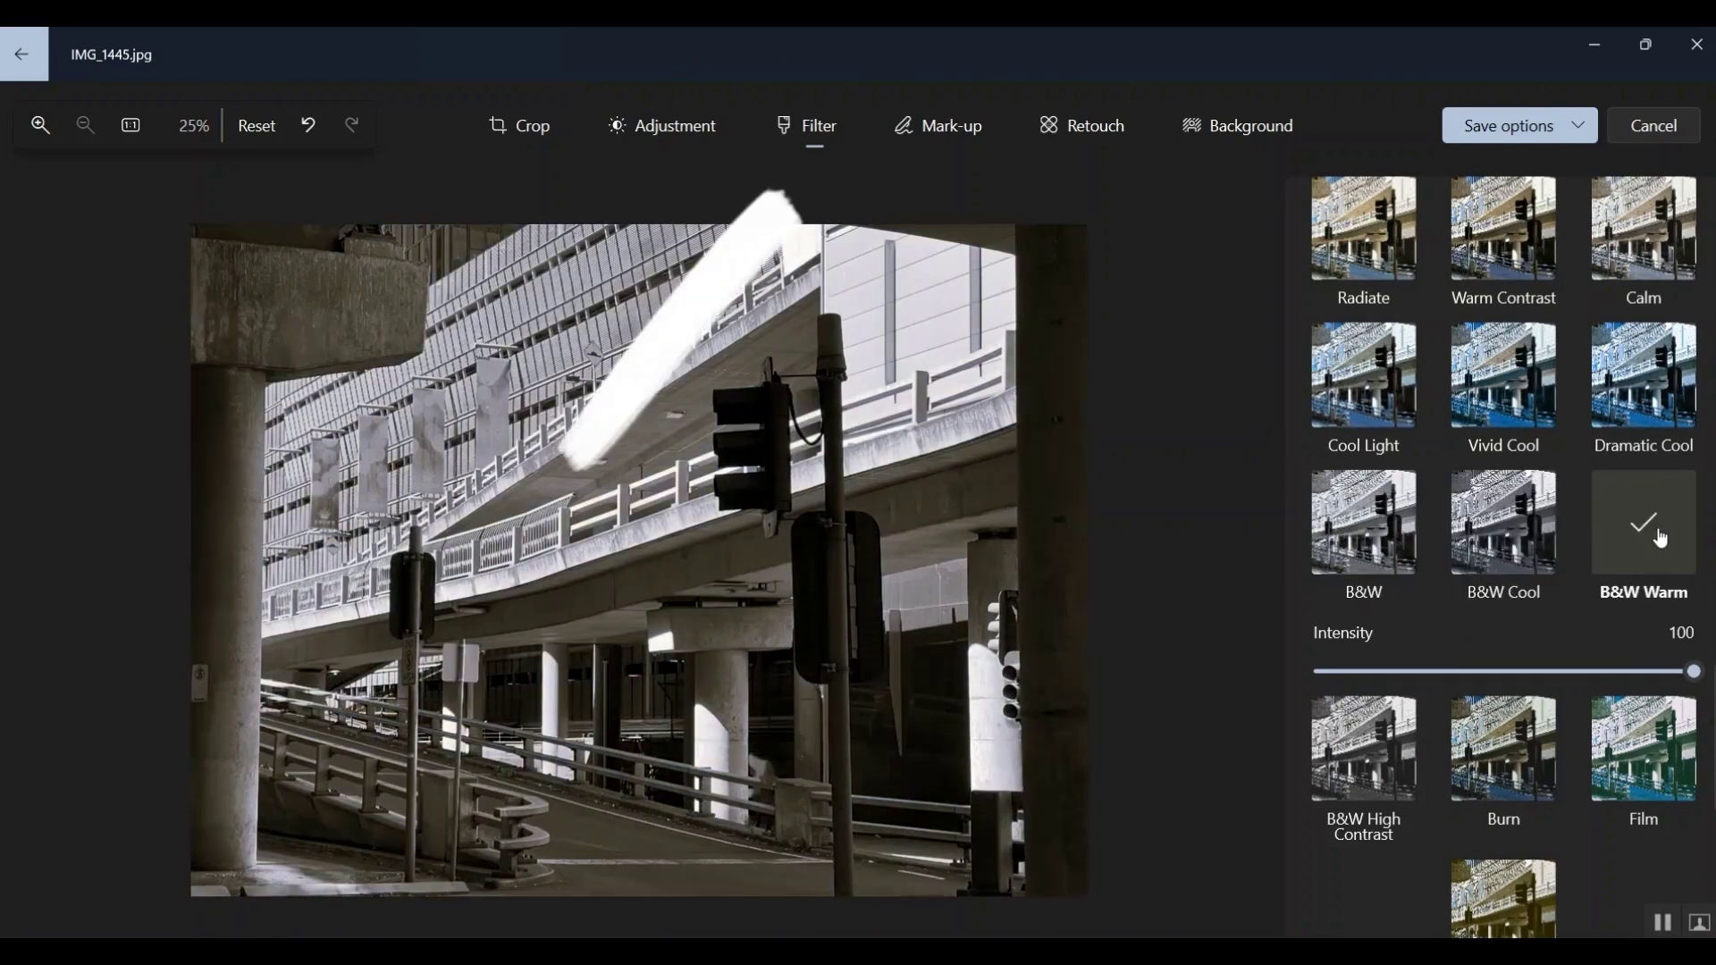
pyautogui.click(1370, 756)
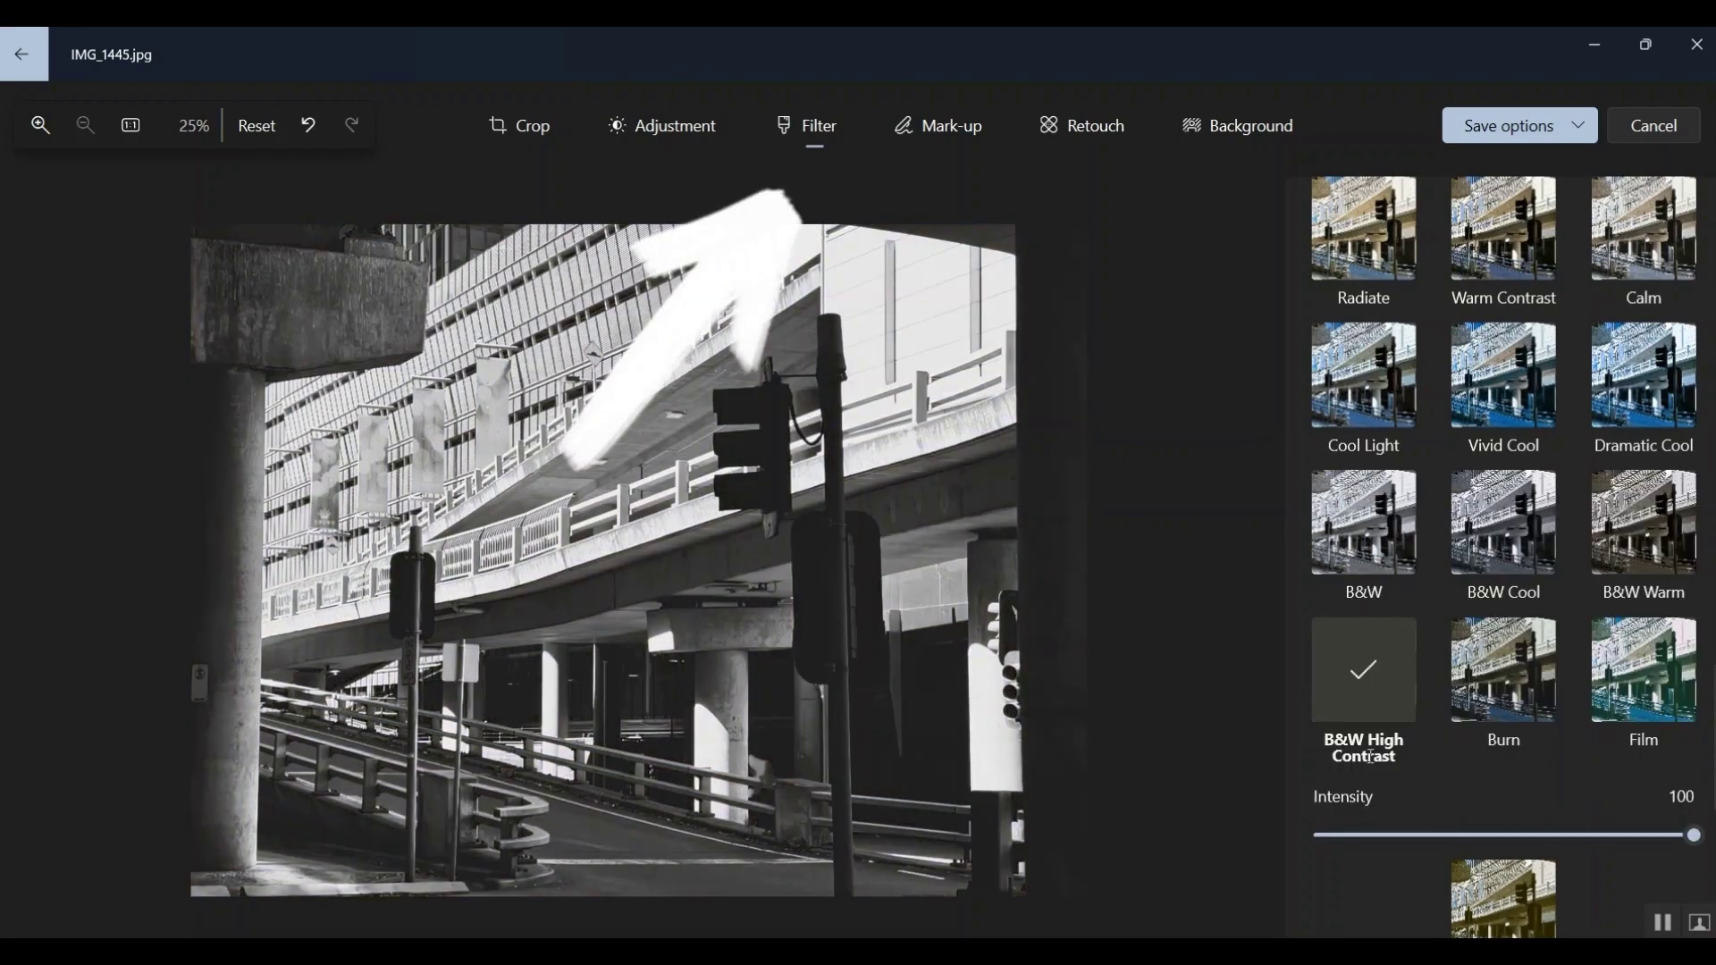
# Step: Go through the four black-and-white filters on IMG_1445.jpg again and apply B&W Cool
pyautogui.click(1510, 533)
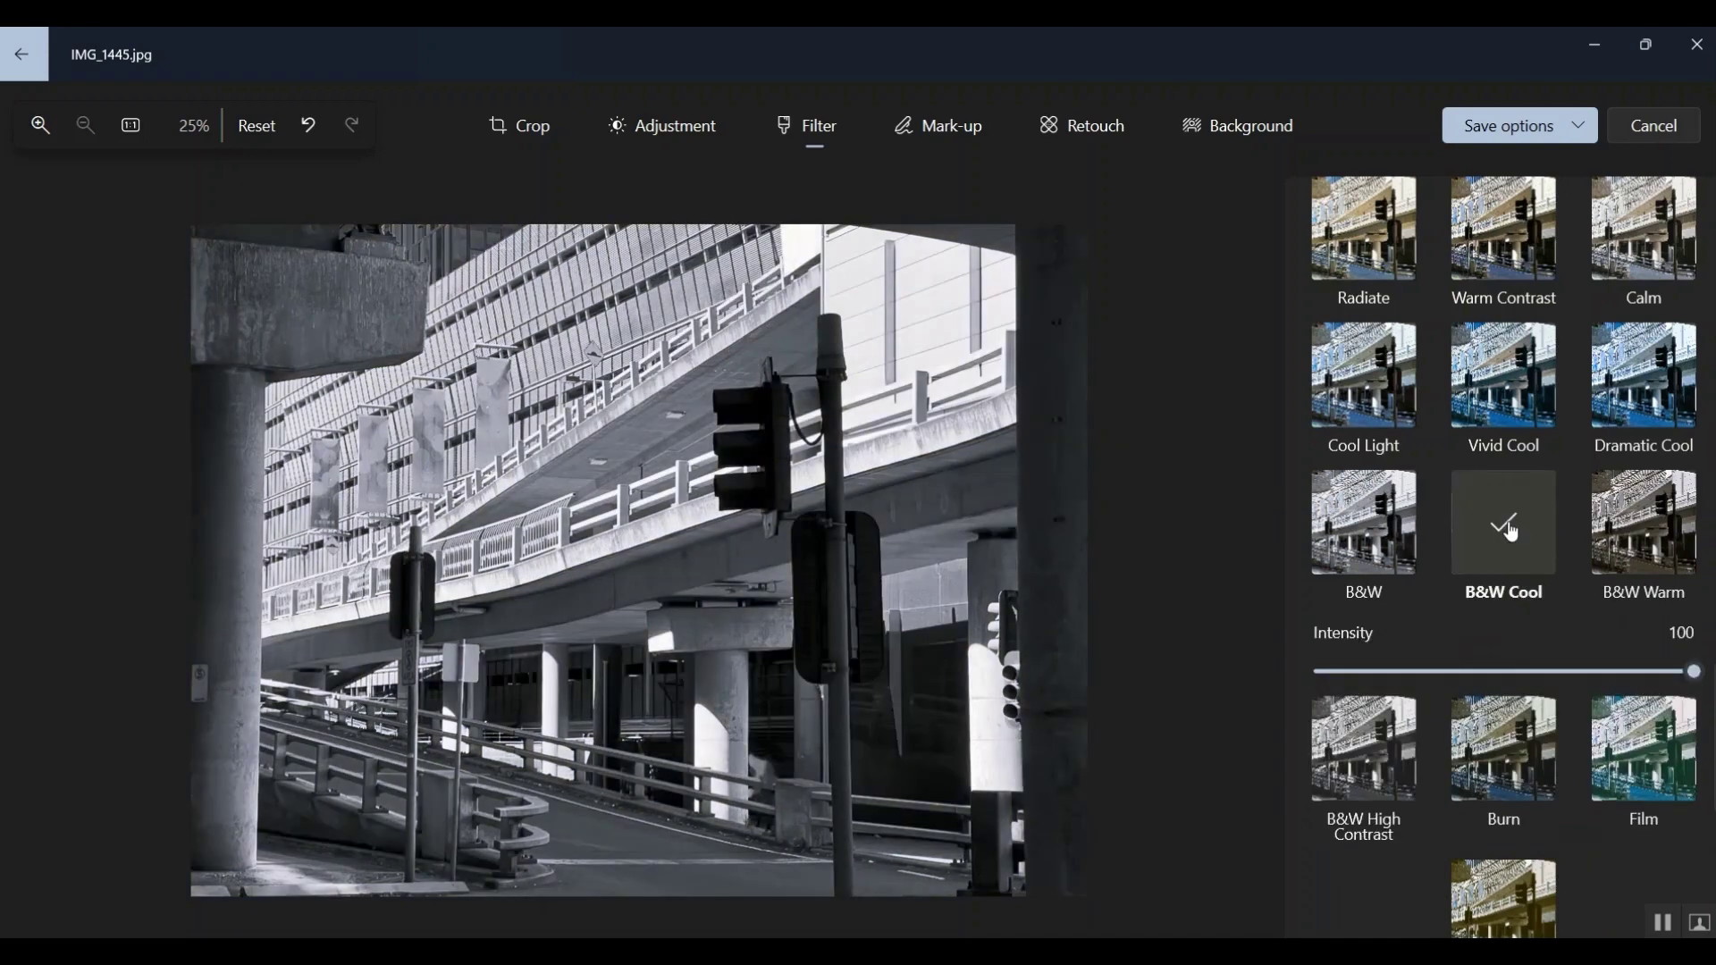
pyautogui.click(1361, 542)
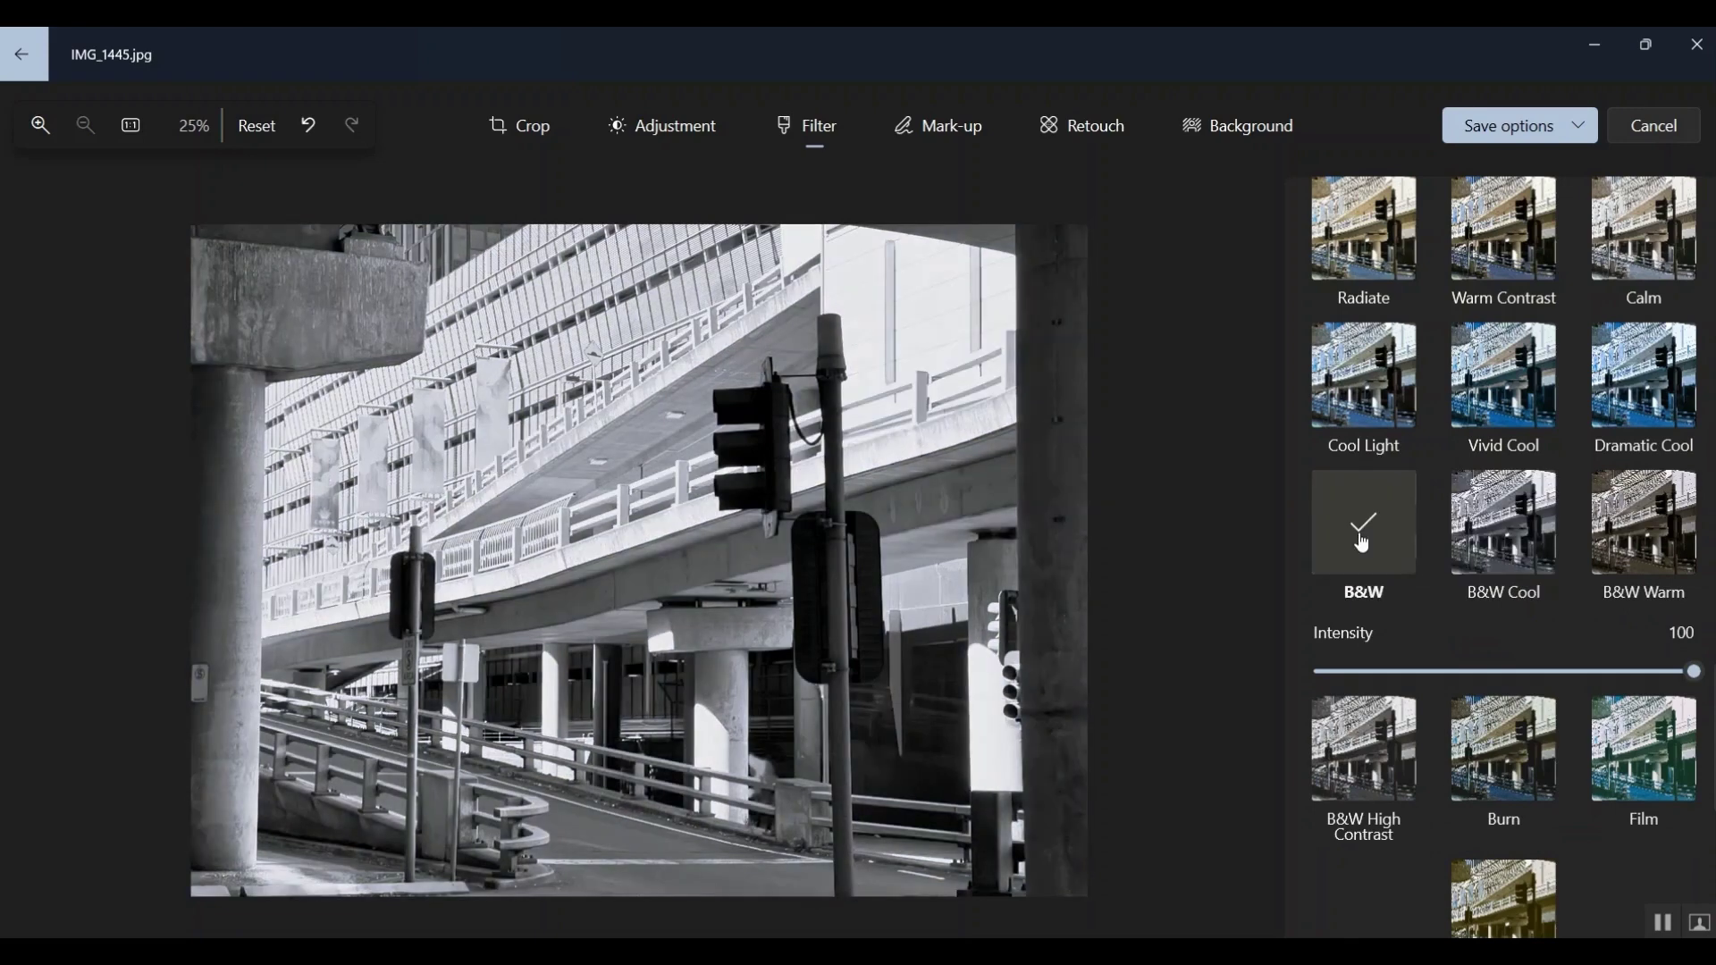
pyautogui.click(1525, 514)
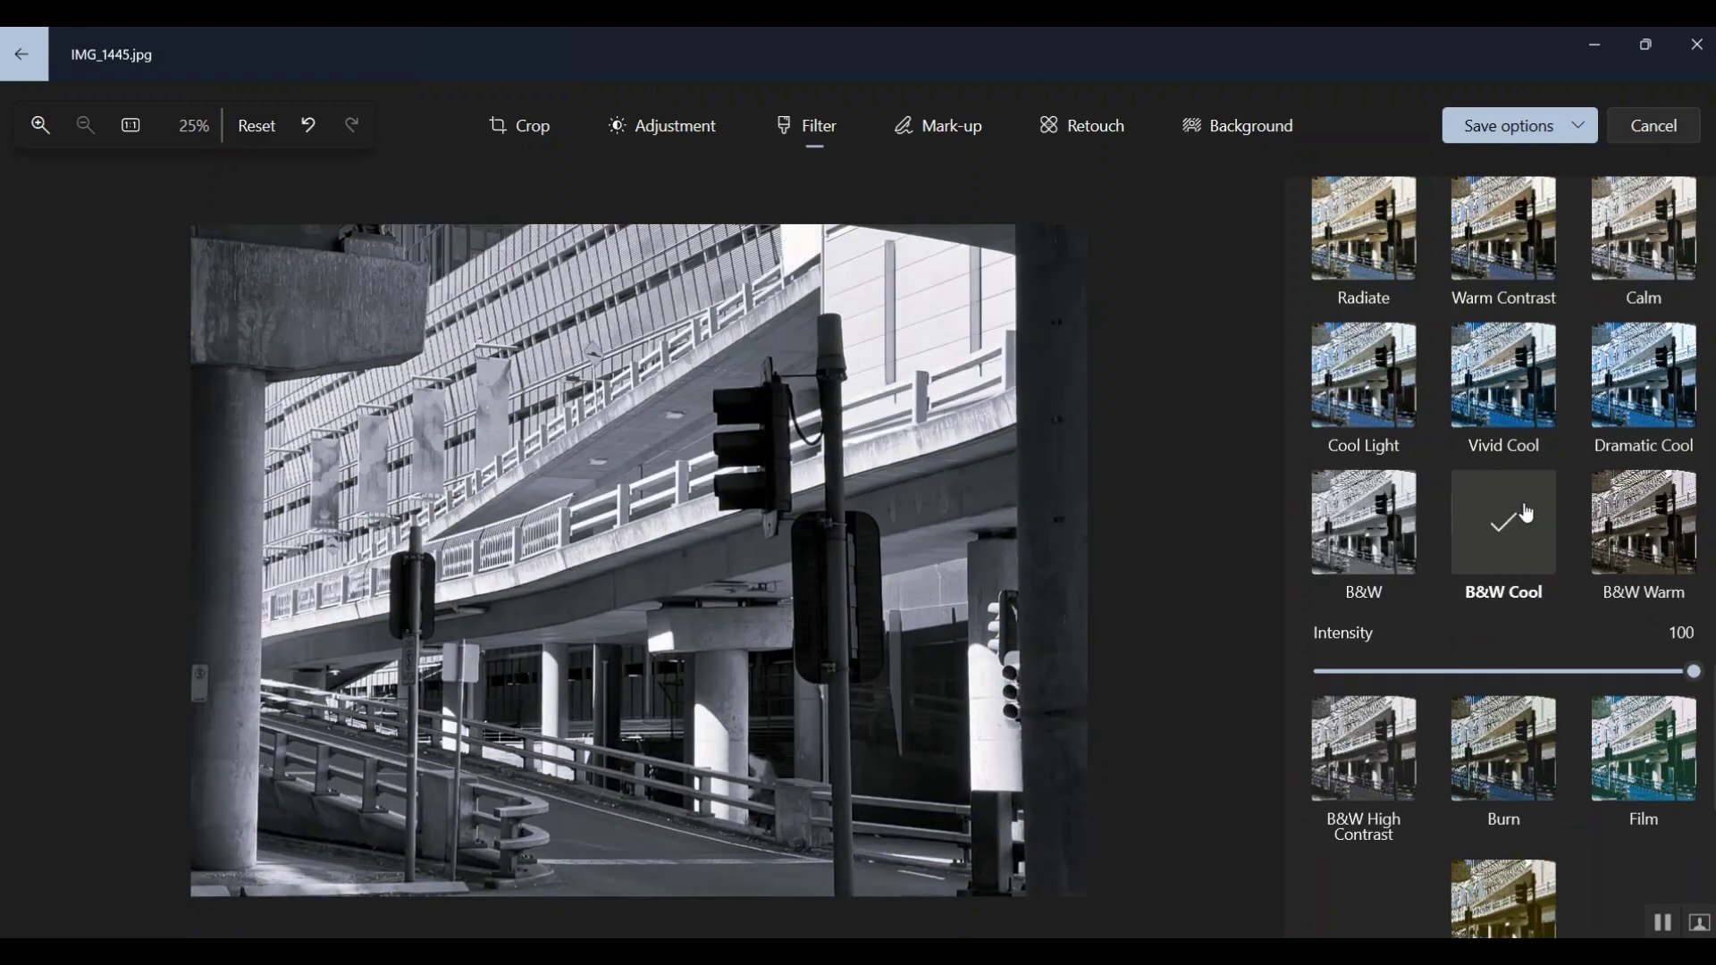
pyautogui.click(1646, 520)
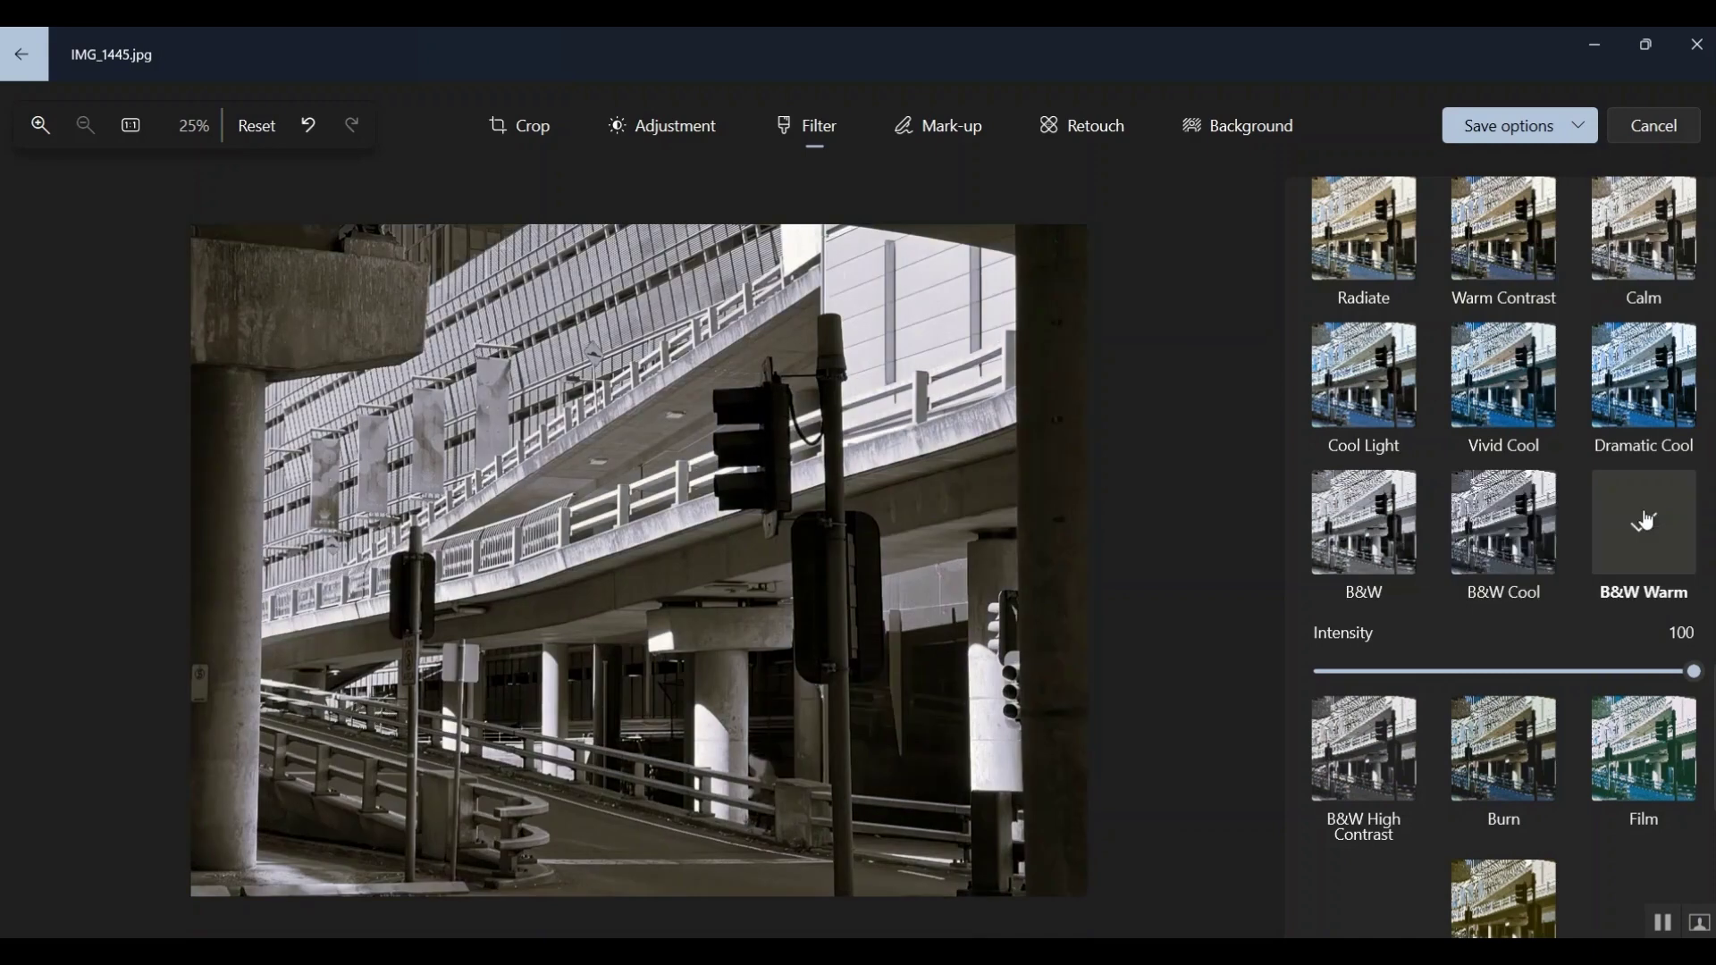
pyautogui.click(1366, 768)
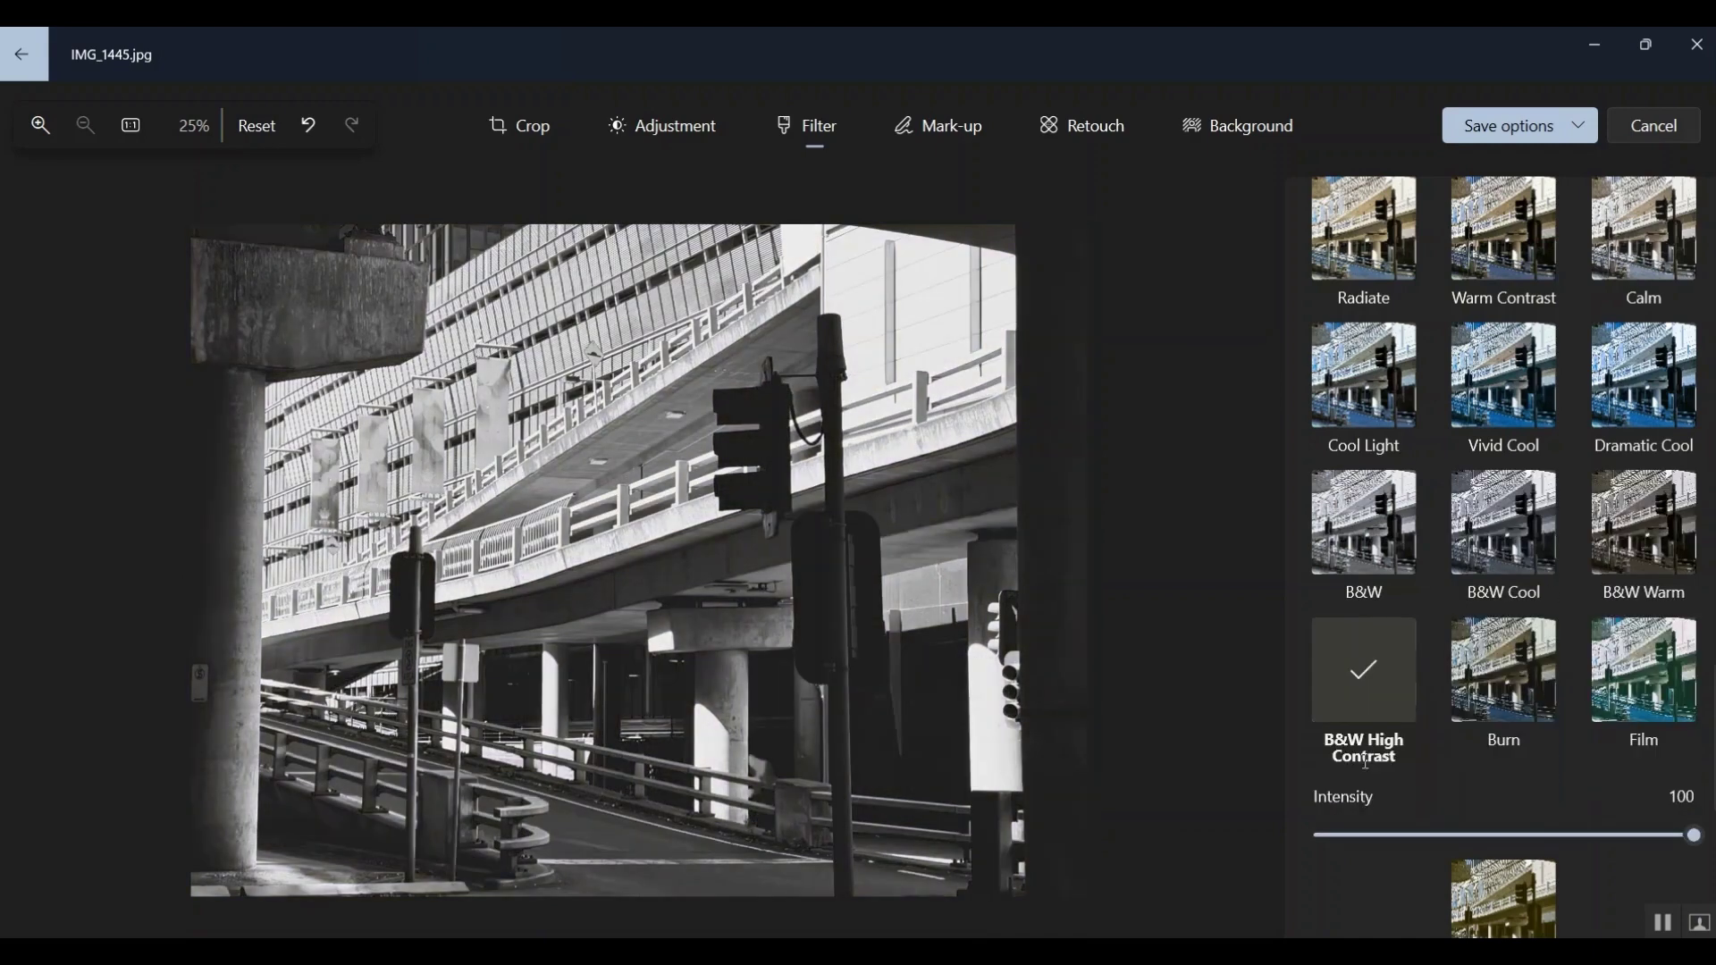
pyautogui.click(1498, 522)
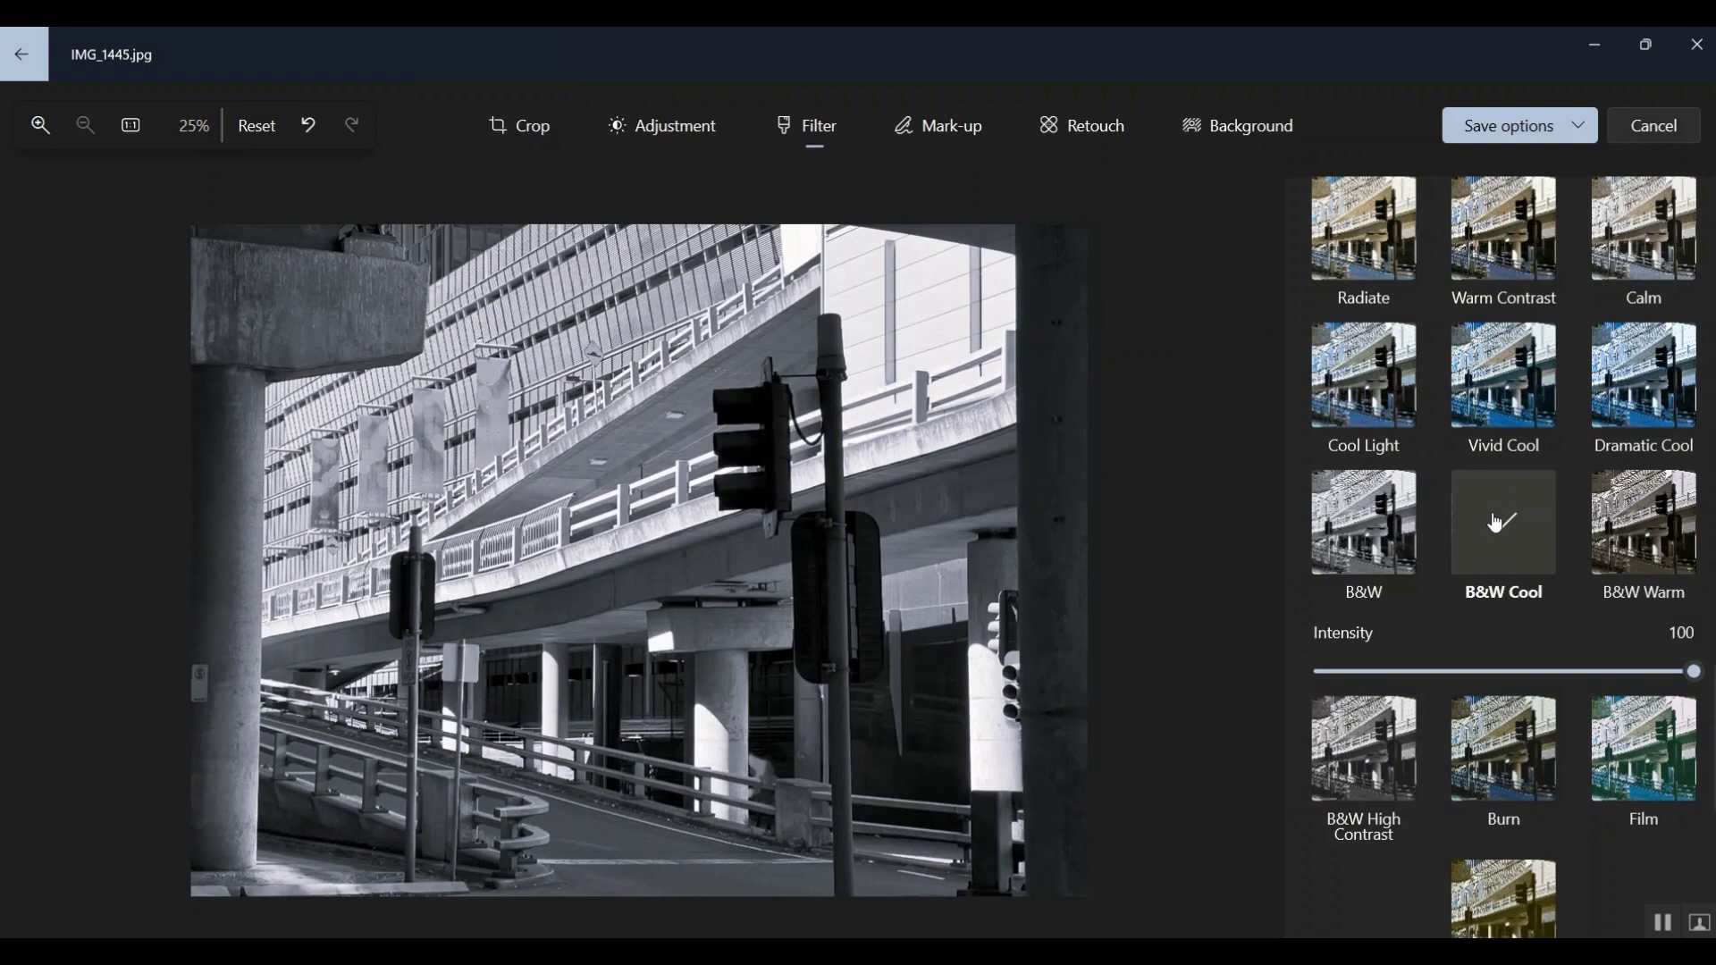
# Step: Save the B&W Cool version of IMG_1445.jpg as a copy in the Downloads folder under a modified file name
pyautogui.click(1546, 127)
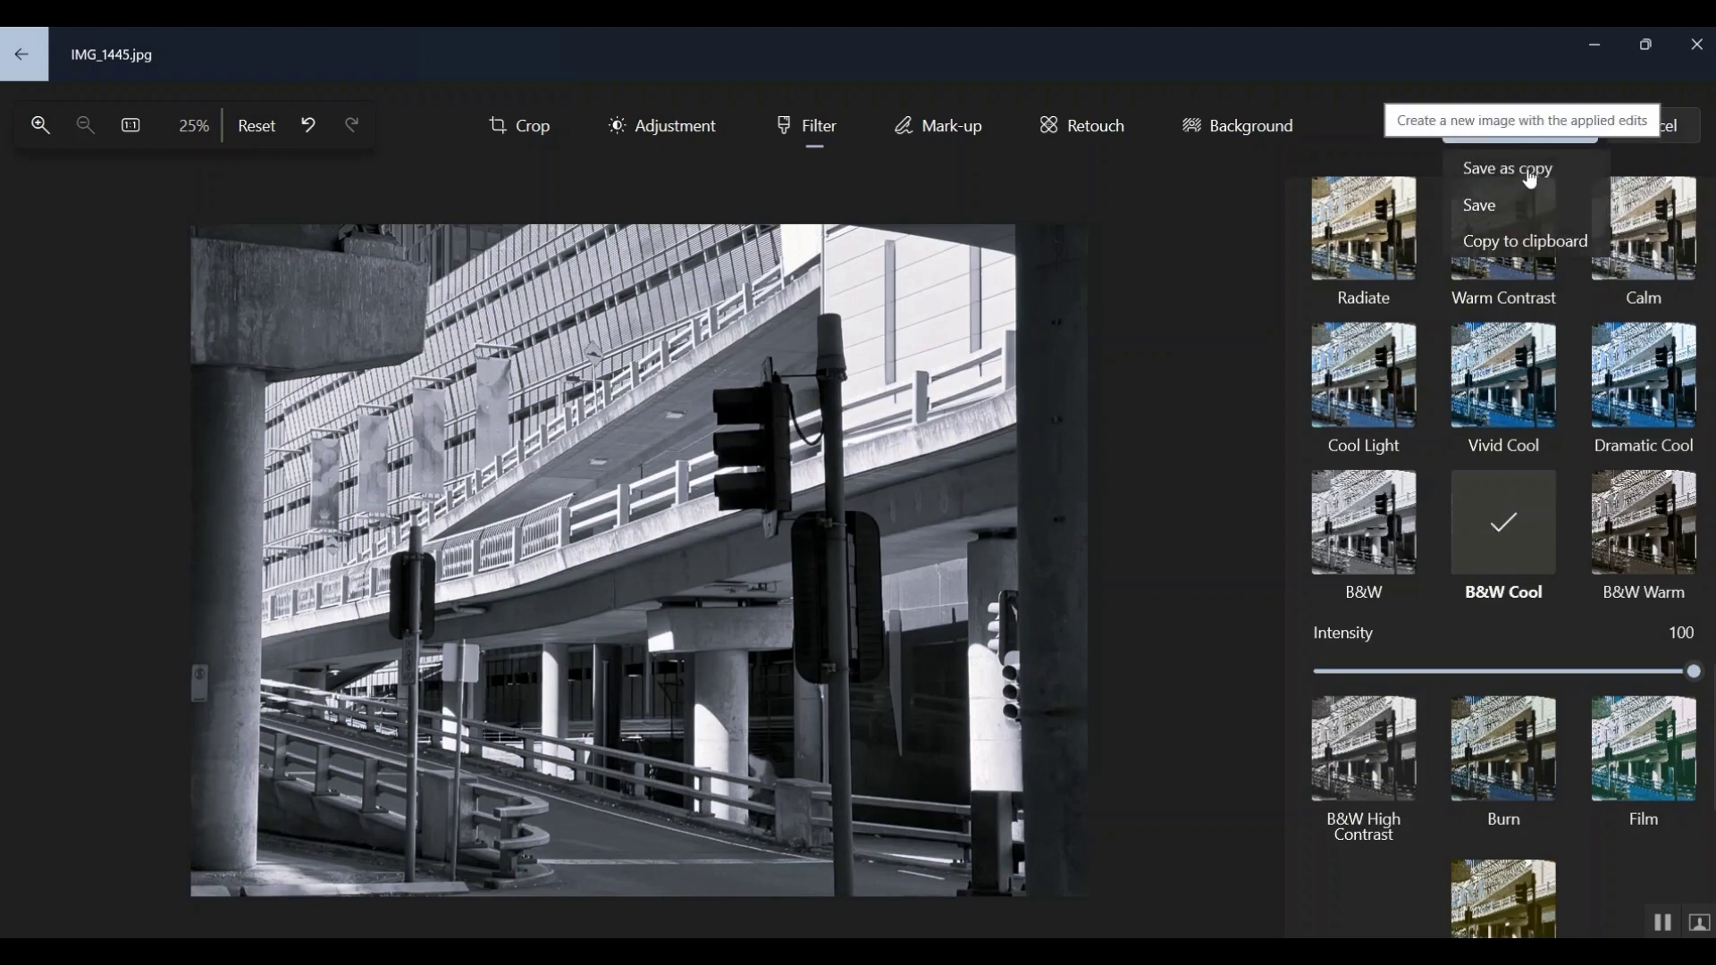
pyautogui.click(1526, 170)
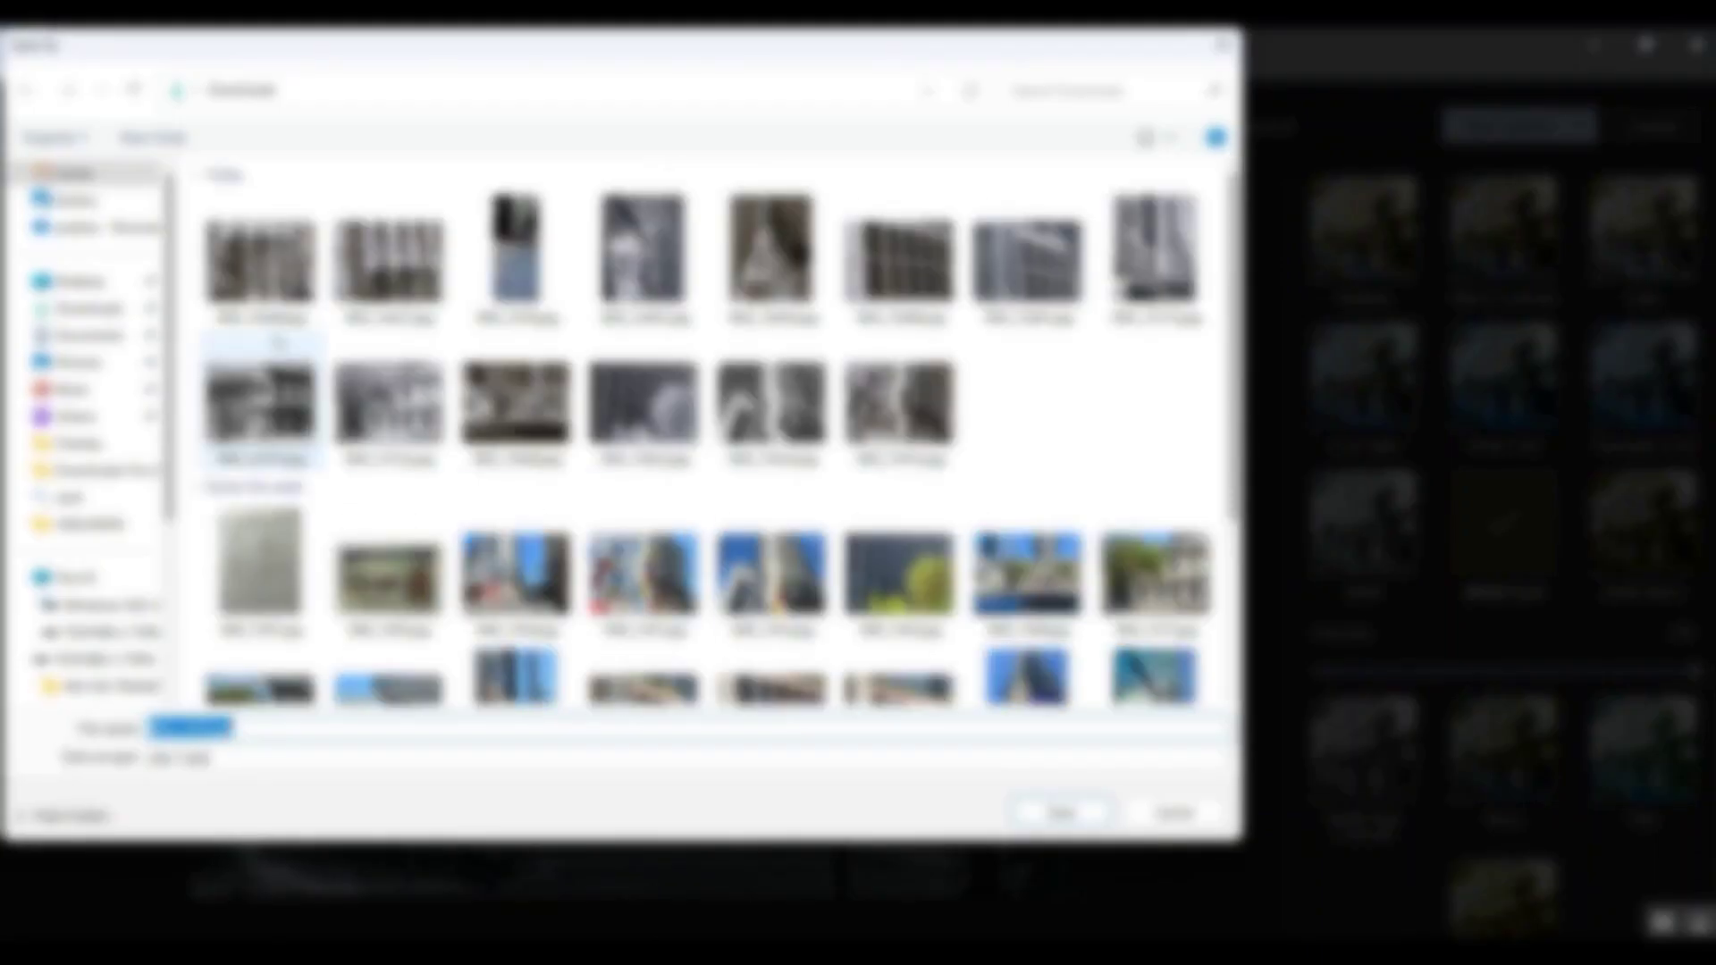
pyautogui.click(190, 729)
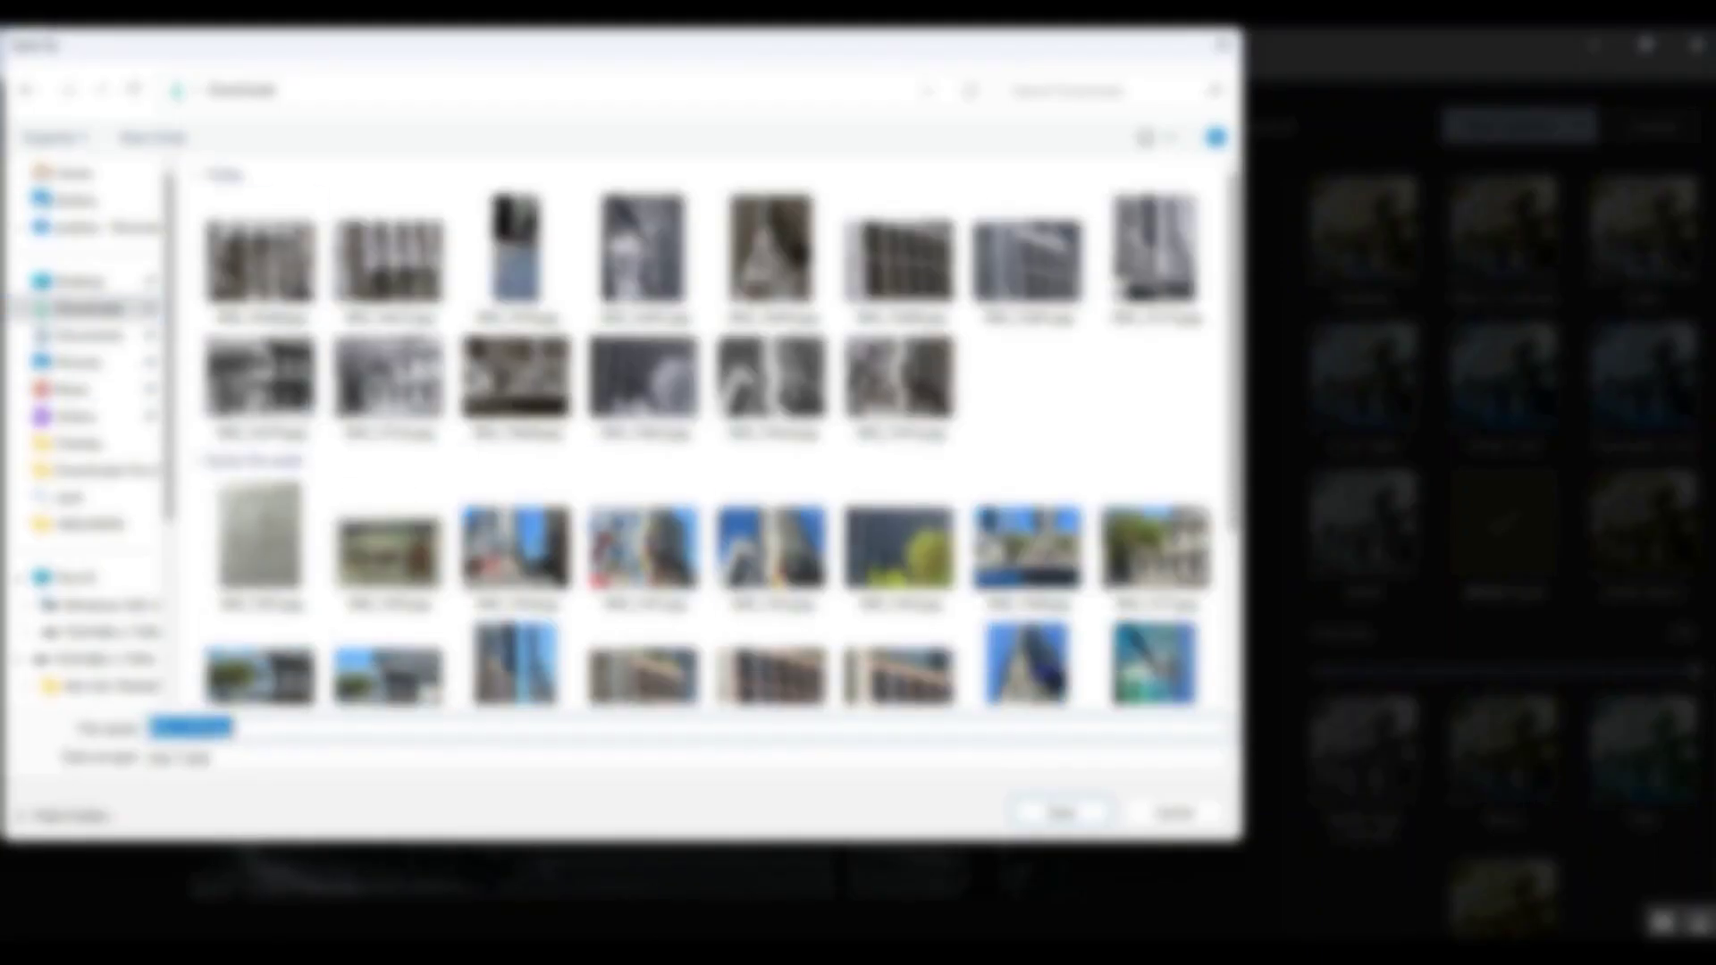
pyautogui.click(1068, 812)
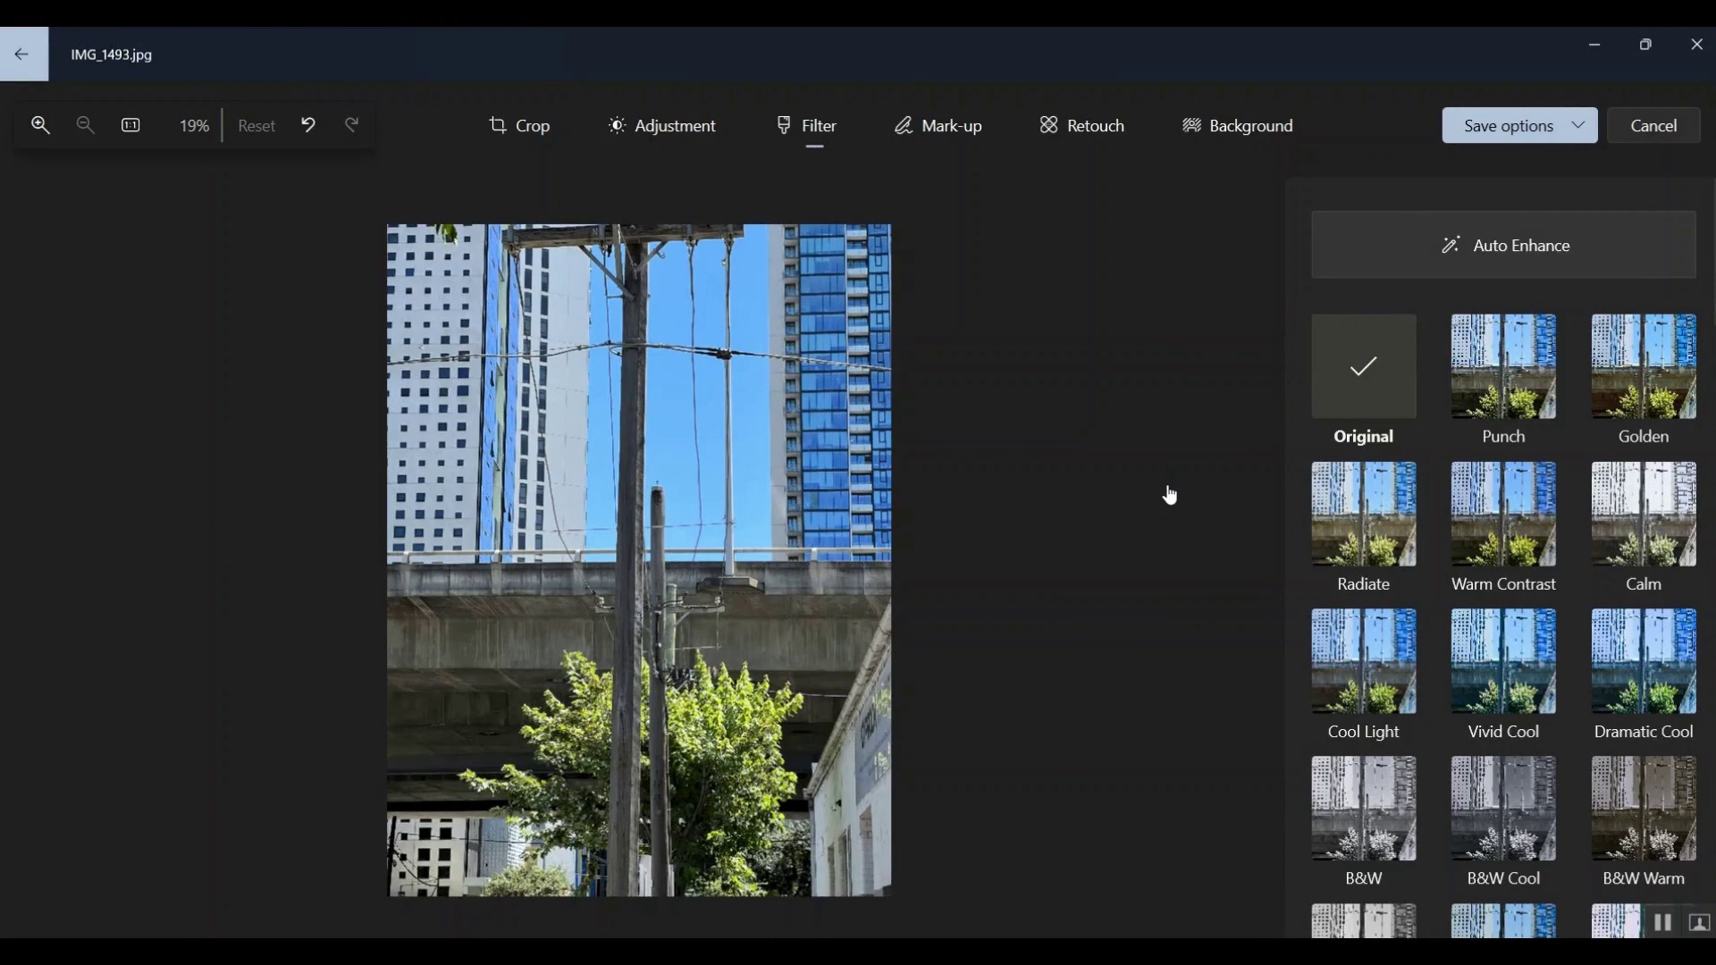
# Step: Preview the B&W, B&W Cool and B&W Warm filters on IMG_1493.jpg
pyautogui.click(1368, 810)
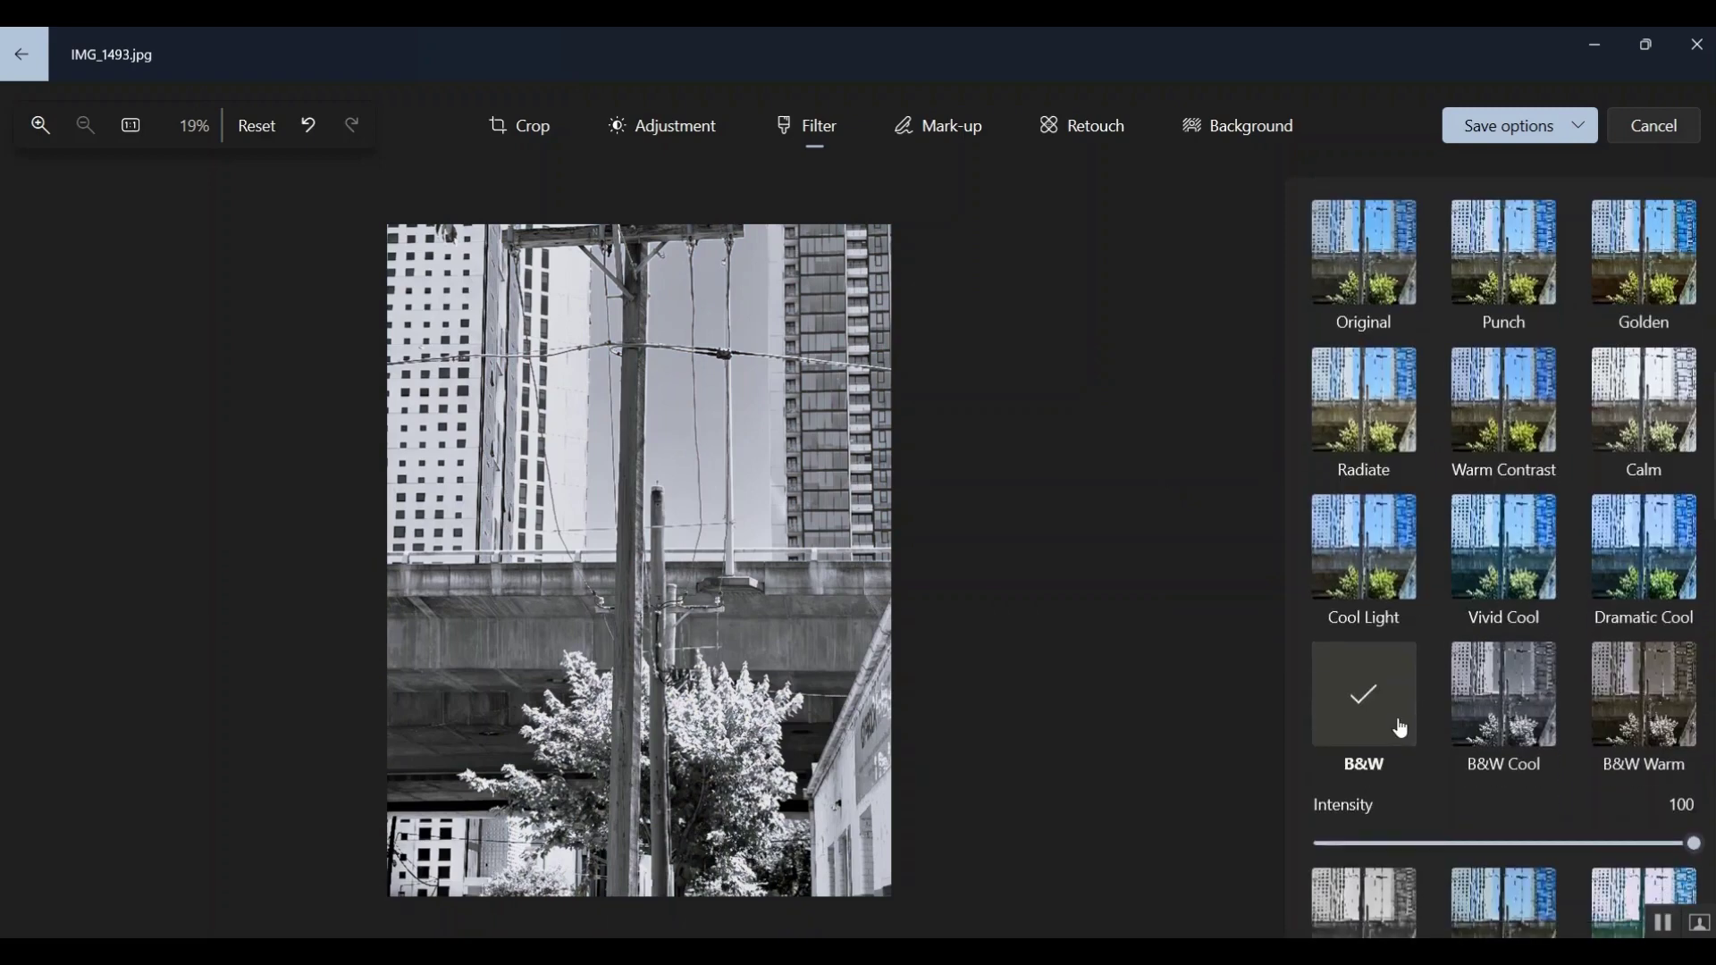
pyautogui.click(1509, 706)
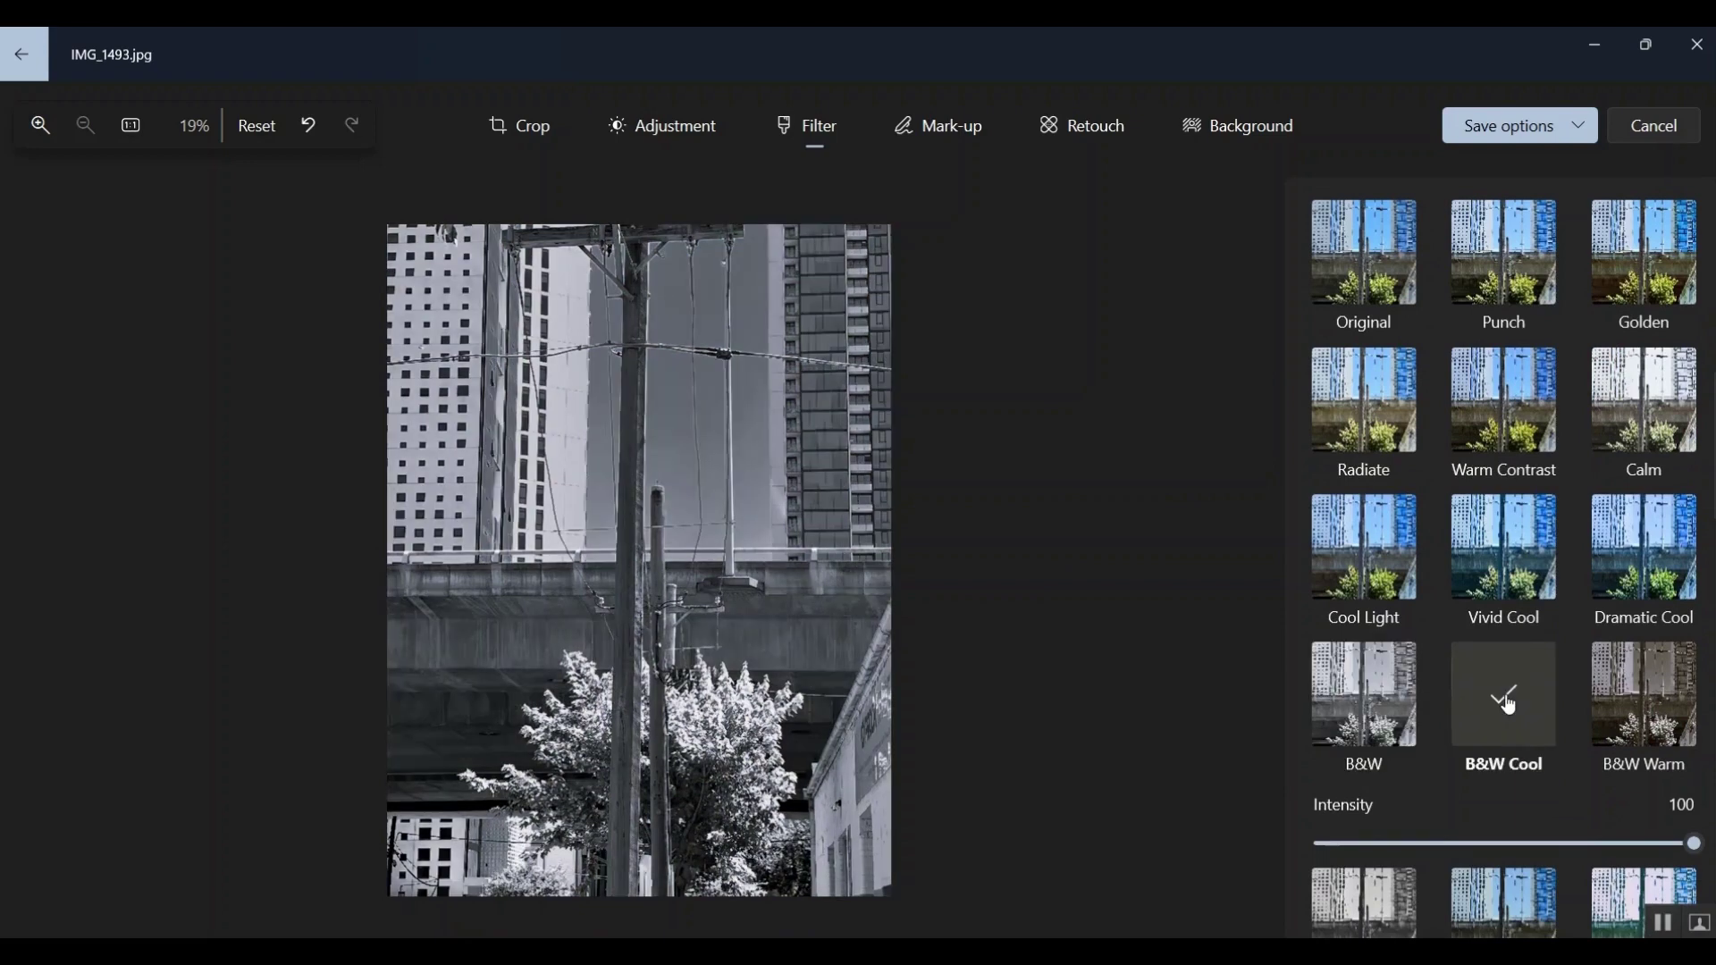
pyautogui.scroll(-3, 1578, 609)
pyautogui.click(1640, 475)
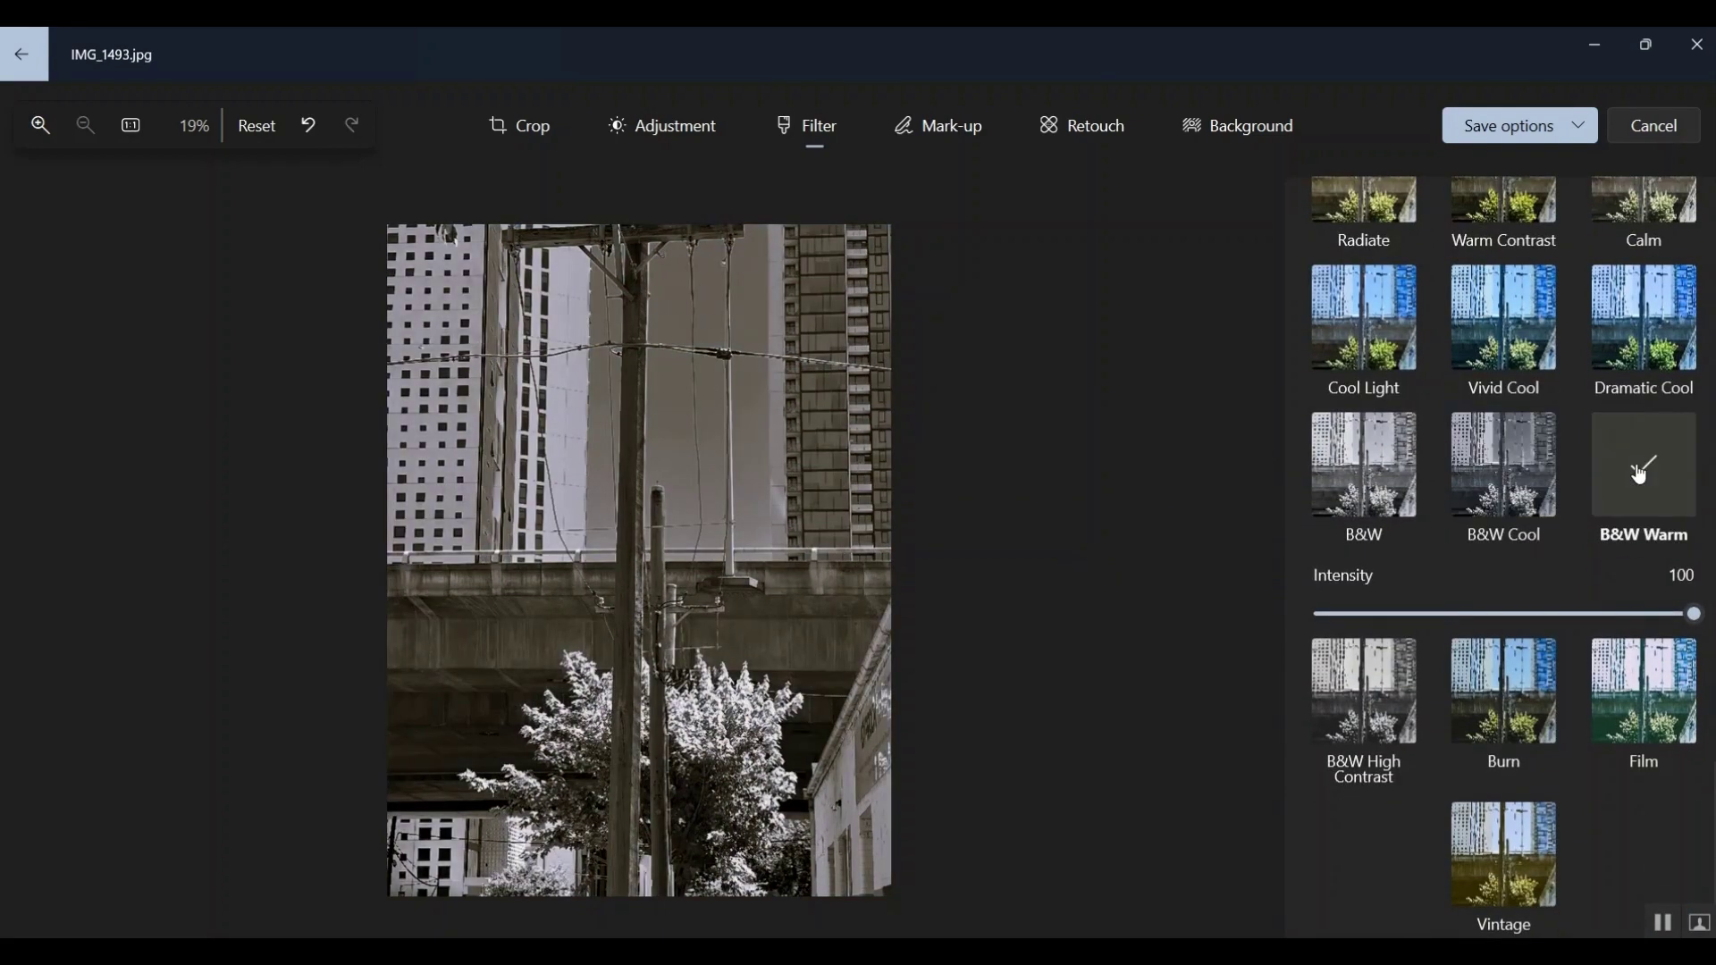
# Step: Try the B&W High Contrast filter on IMG_1493.jpg with its intensity at 64 and back at 100
pyautogui.click(1382, 731)
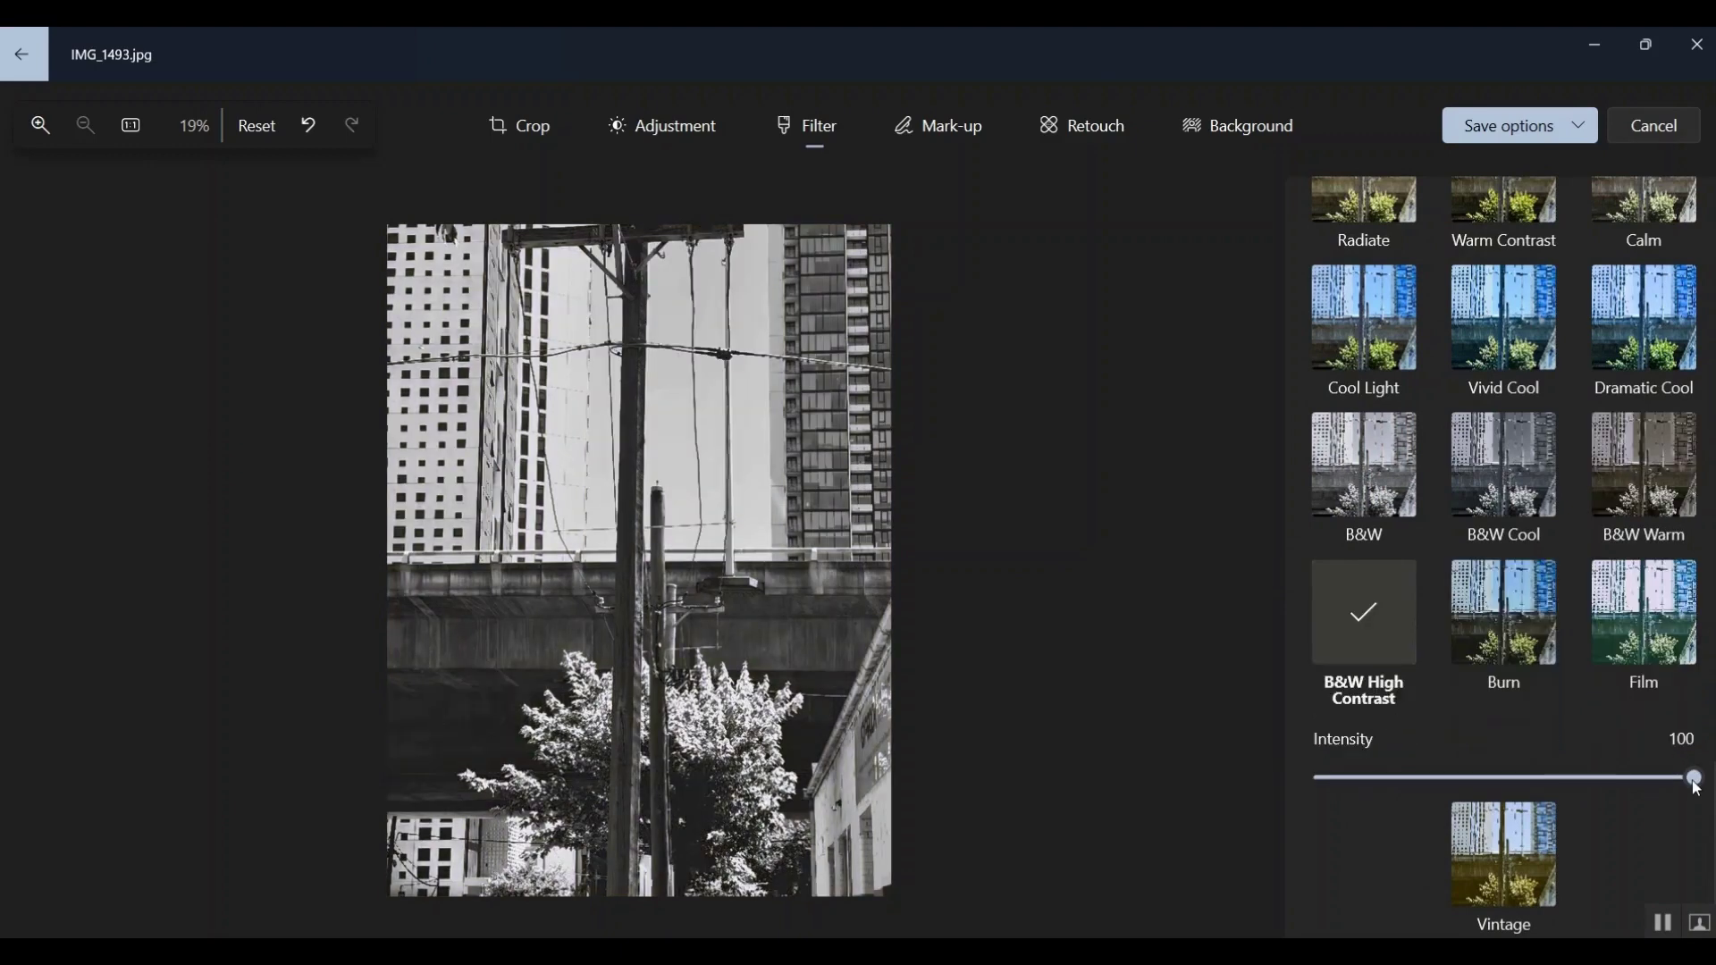
pyautogui.moveTo(1695, 779); pyautogui.dragTo(1563, 780)
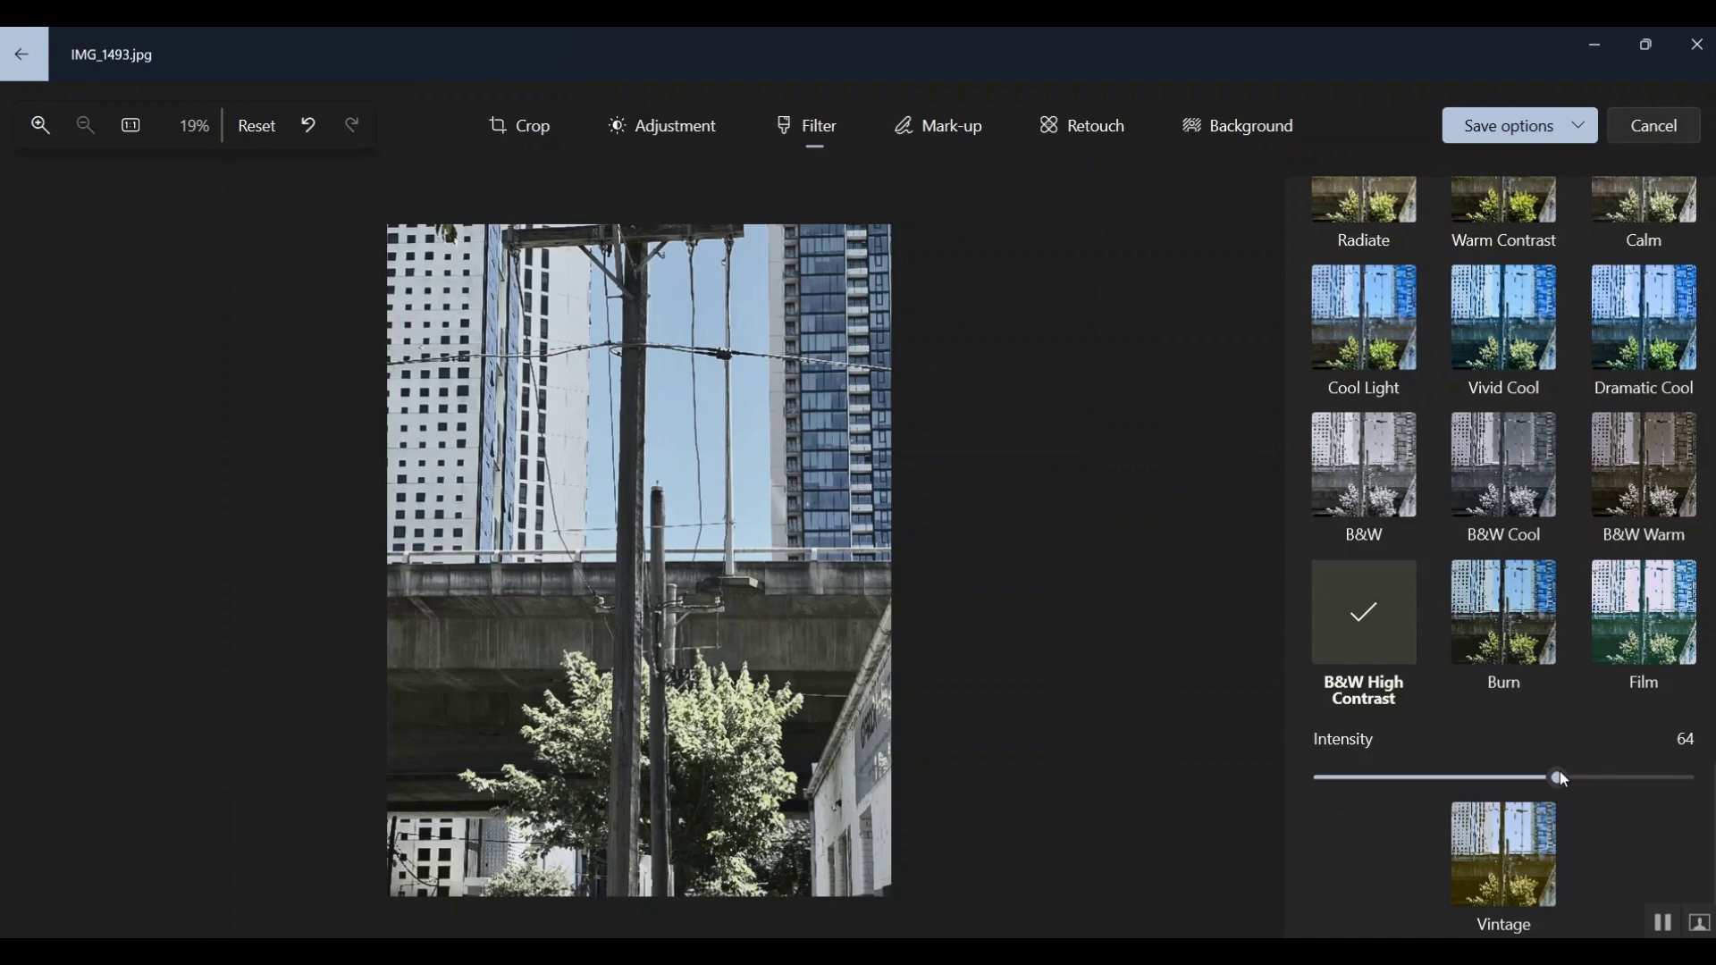
pyautogui.moveTo(1561, 777); pyautogui.dragTo(1693, 778)
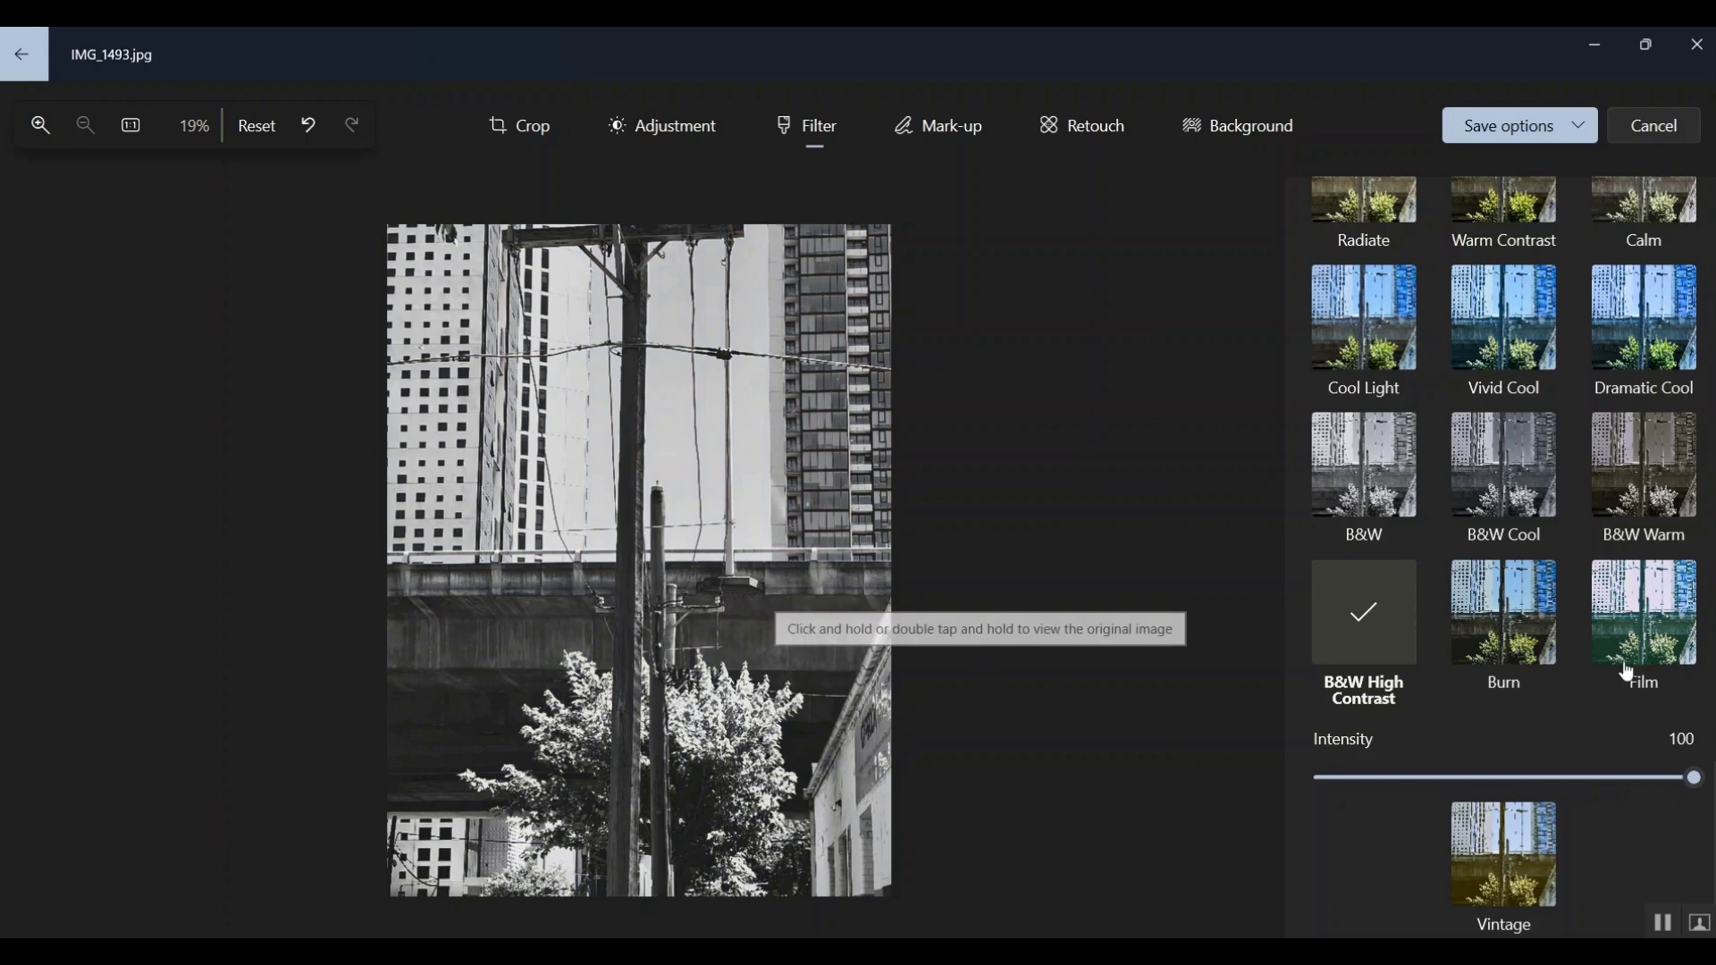
# Step: Compare the four black-and-white filters on IMG_1493.jpg again at full intensity and apply B&W Cool
pyautogui.click(1625, 475)
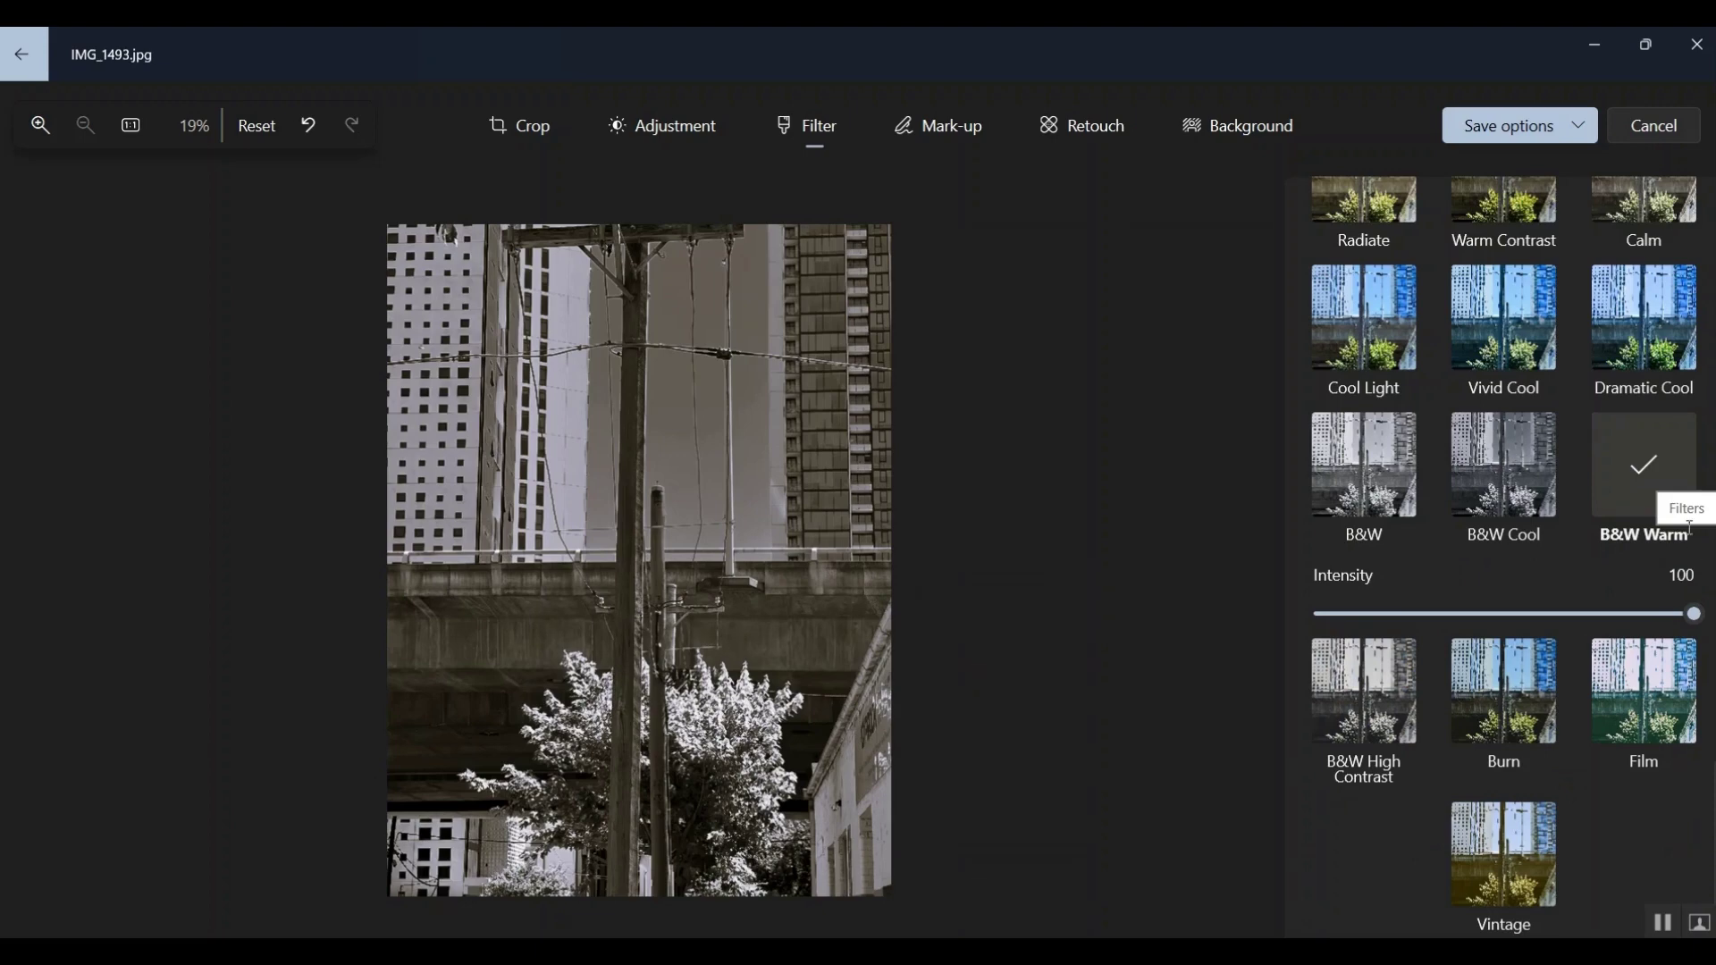
pyautogui.click(1521, 465)
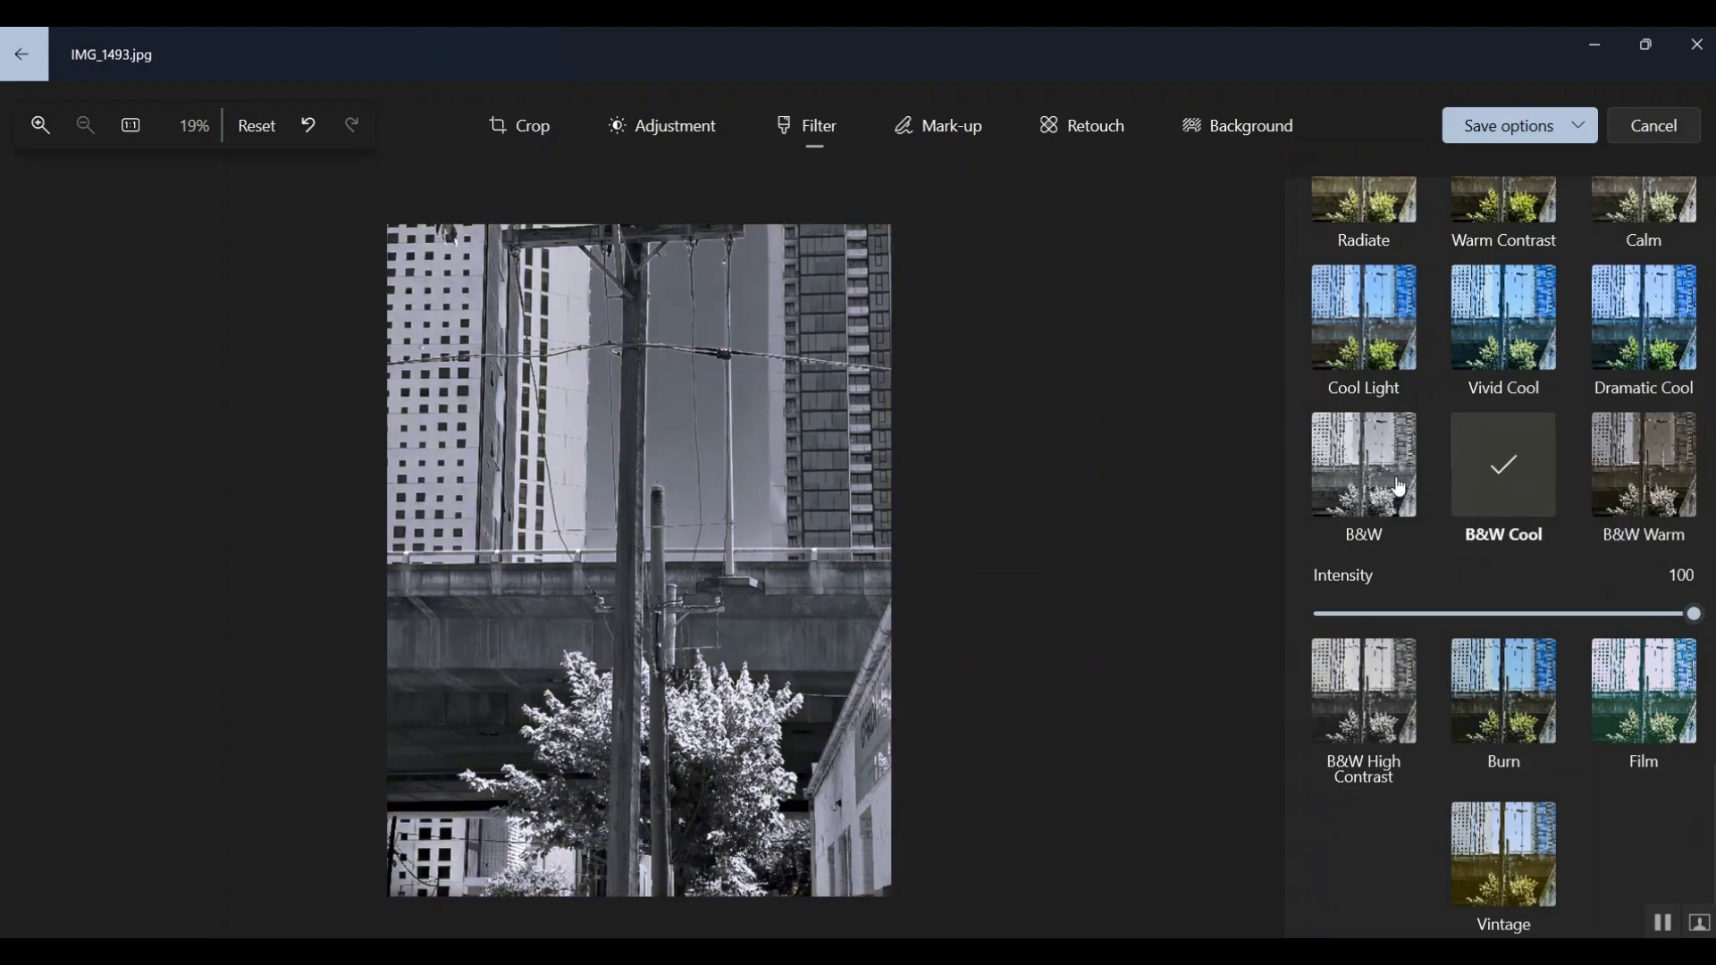
pyautogui.click(1387, 487)
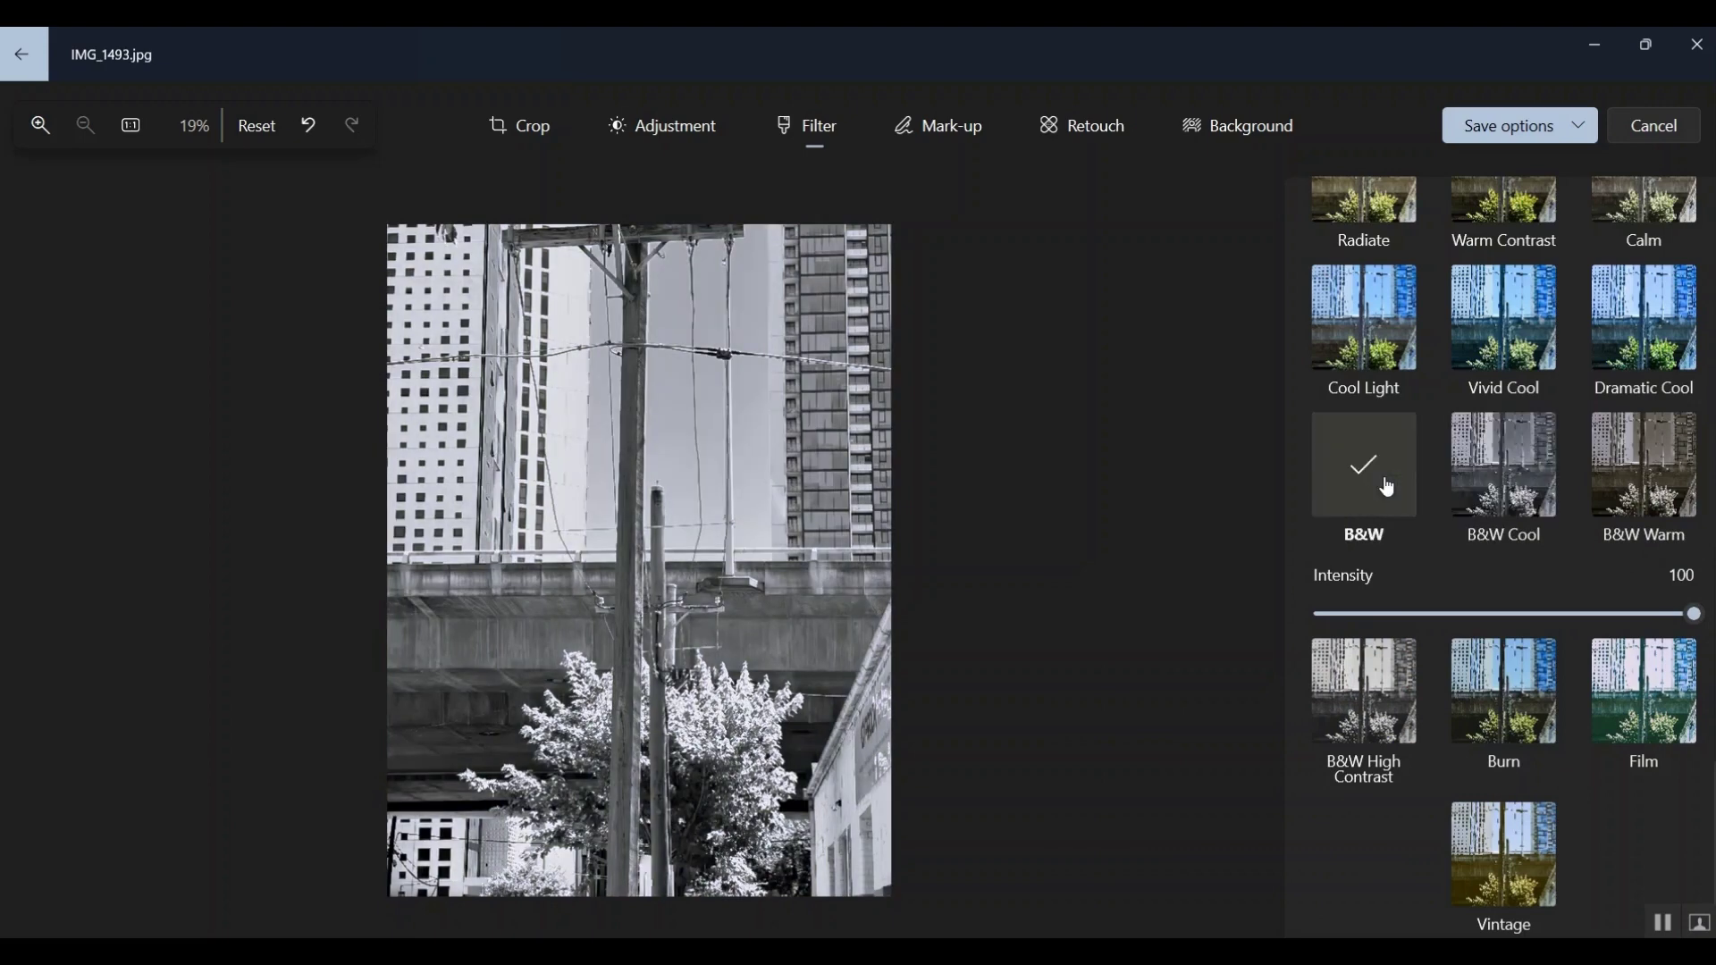
pyautogui.click(1490, 485)
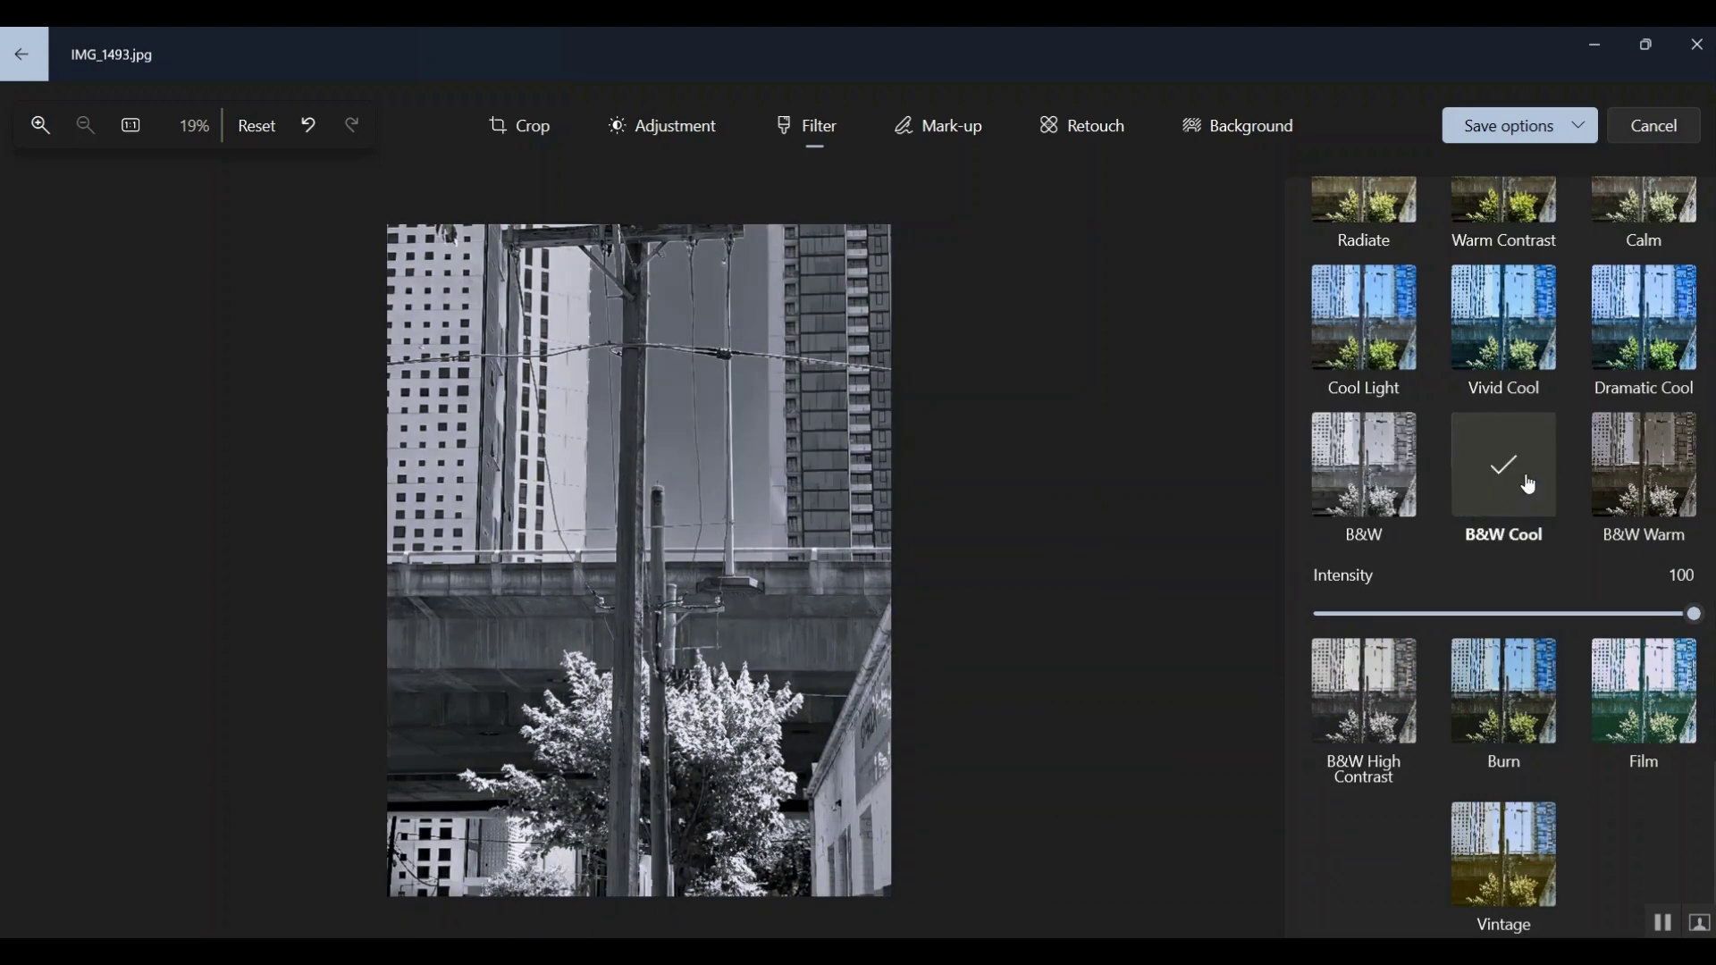
pyautogui.click(1632, 479)
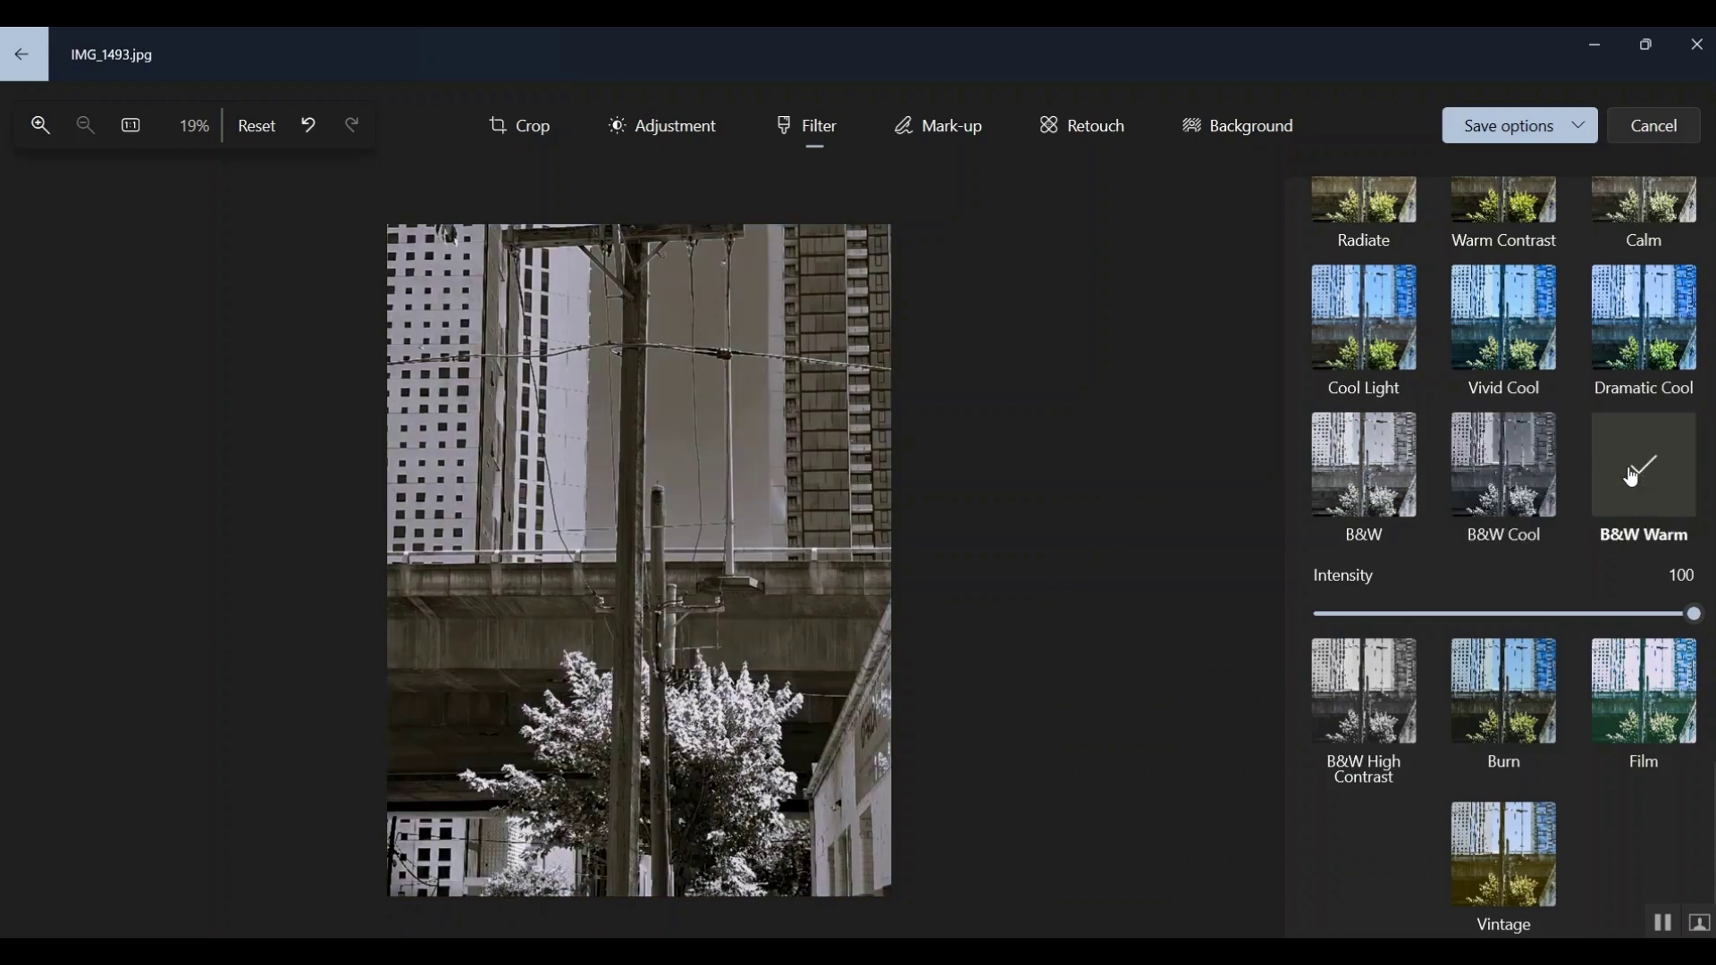
pyautogui.click(1381, 698)
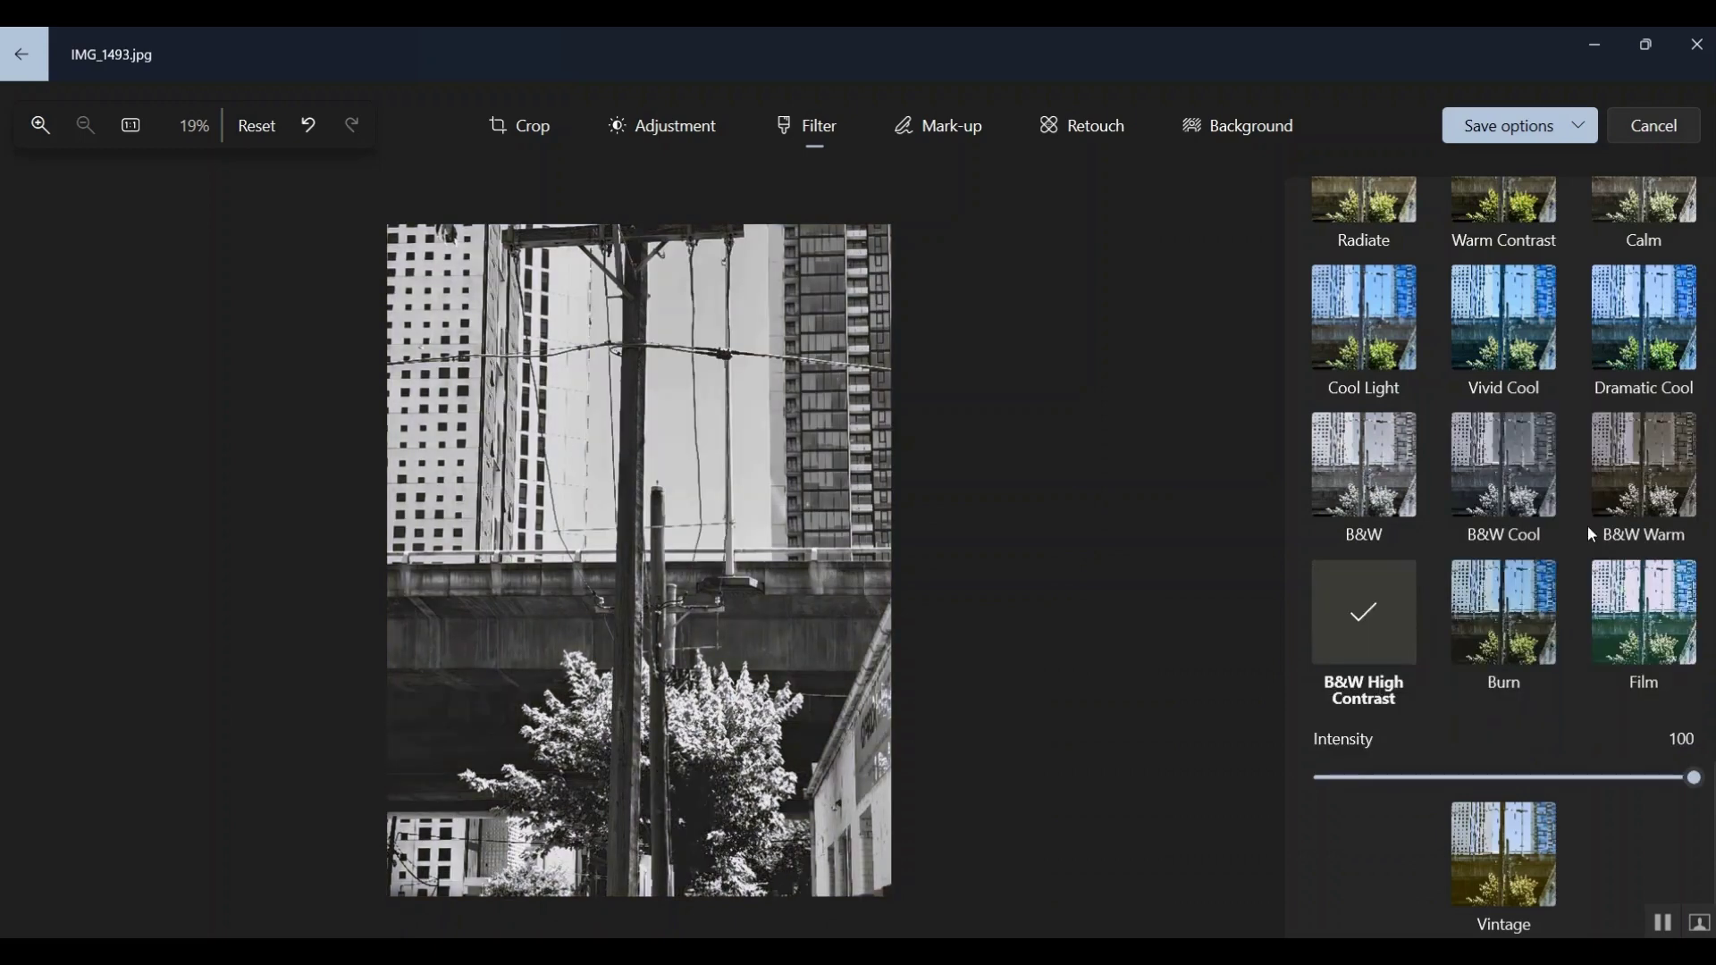
pyautogui.click(1632, 482)
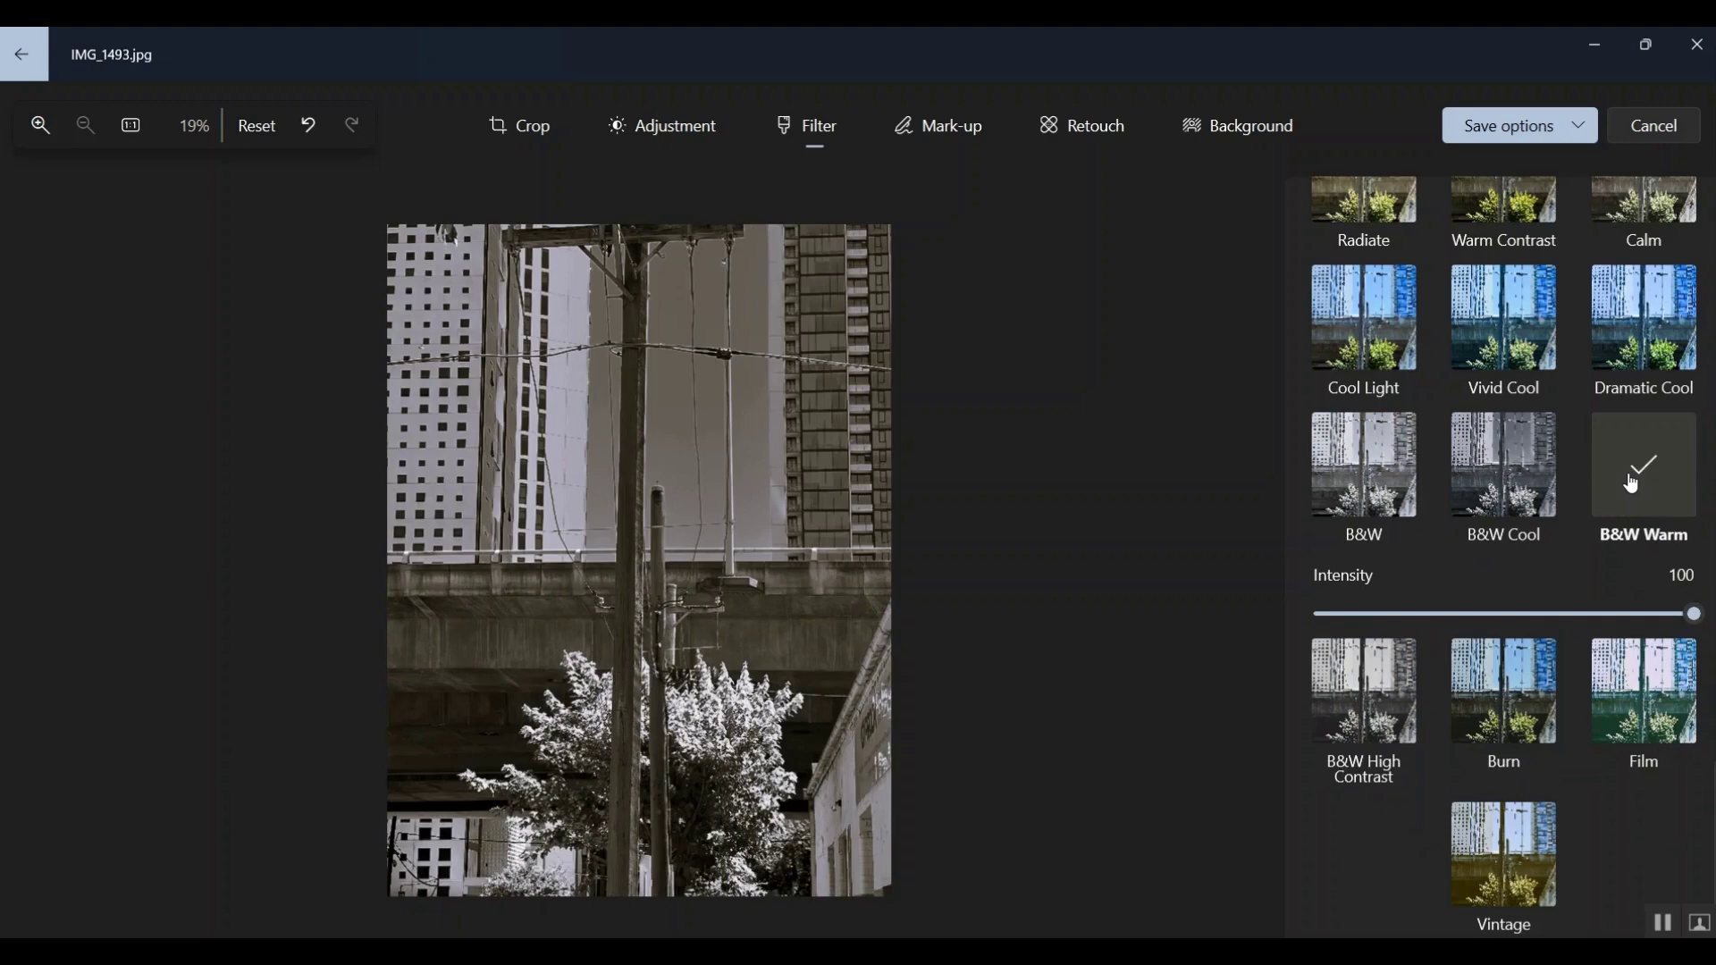
pyautogui.click(1488, 483)
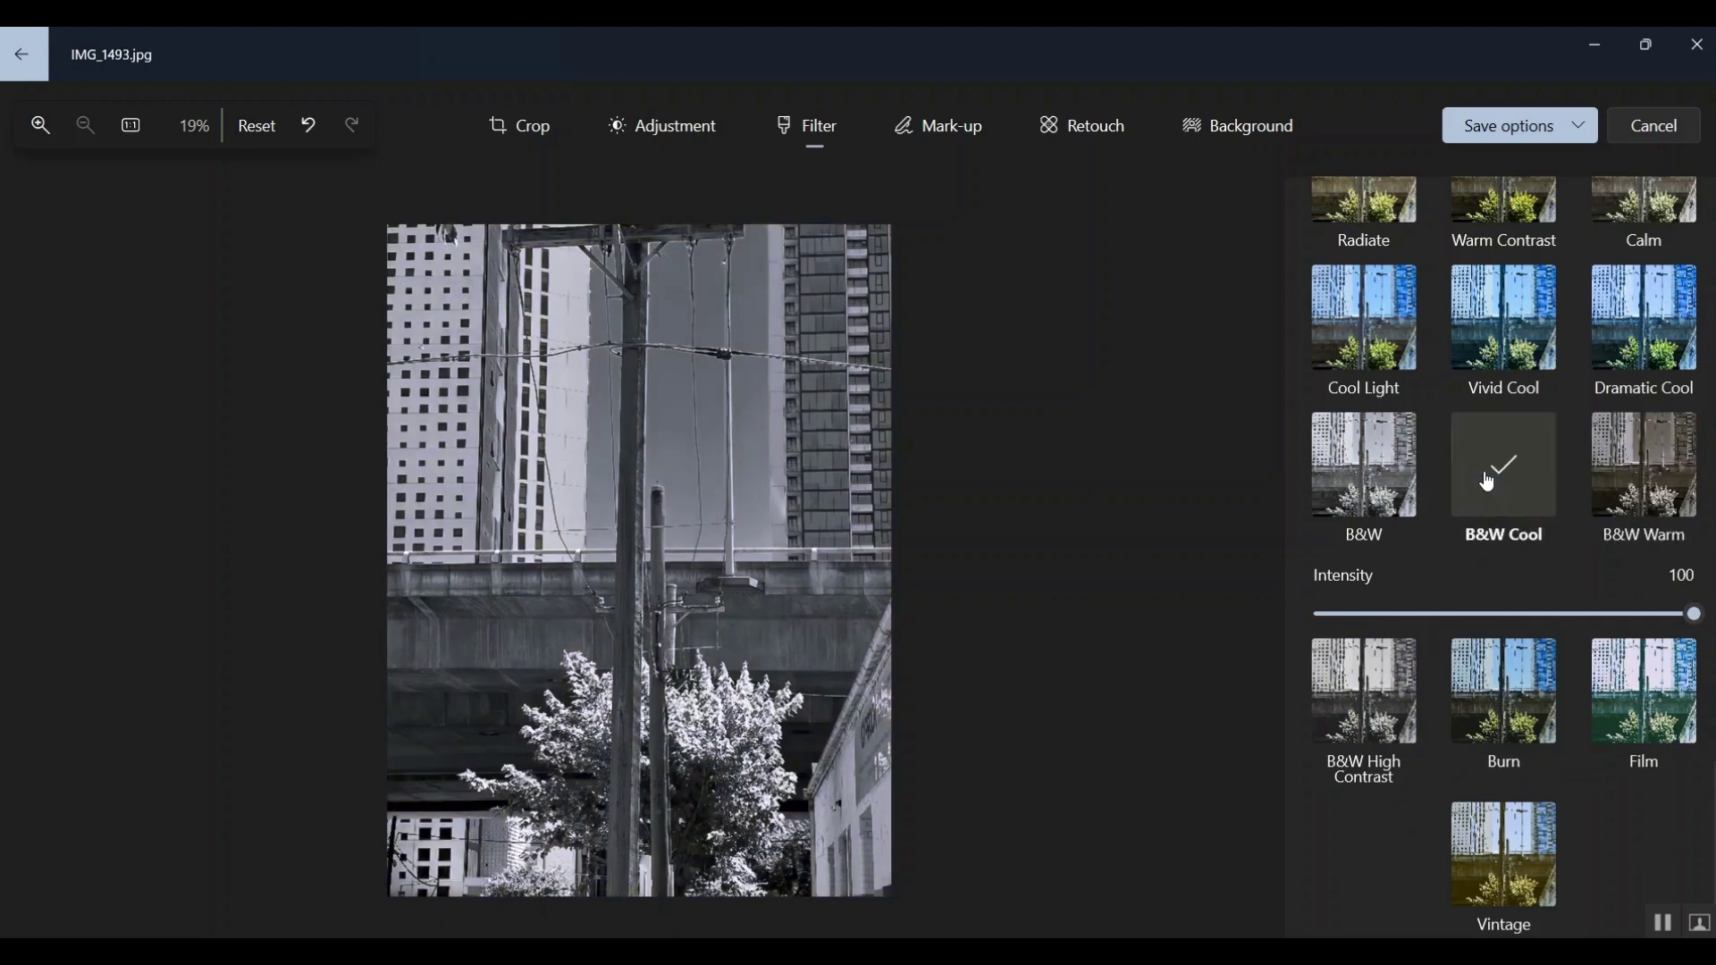
pyautogui.click(1395, 480)
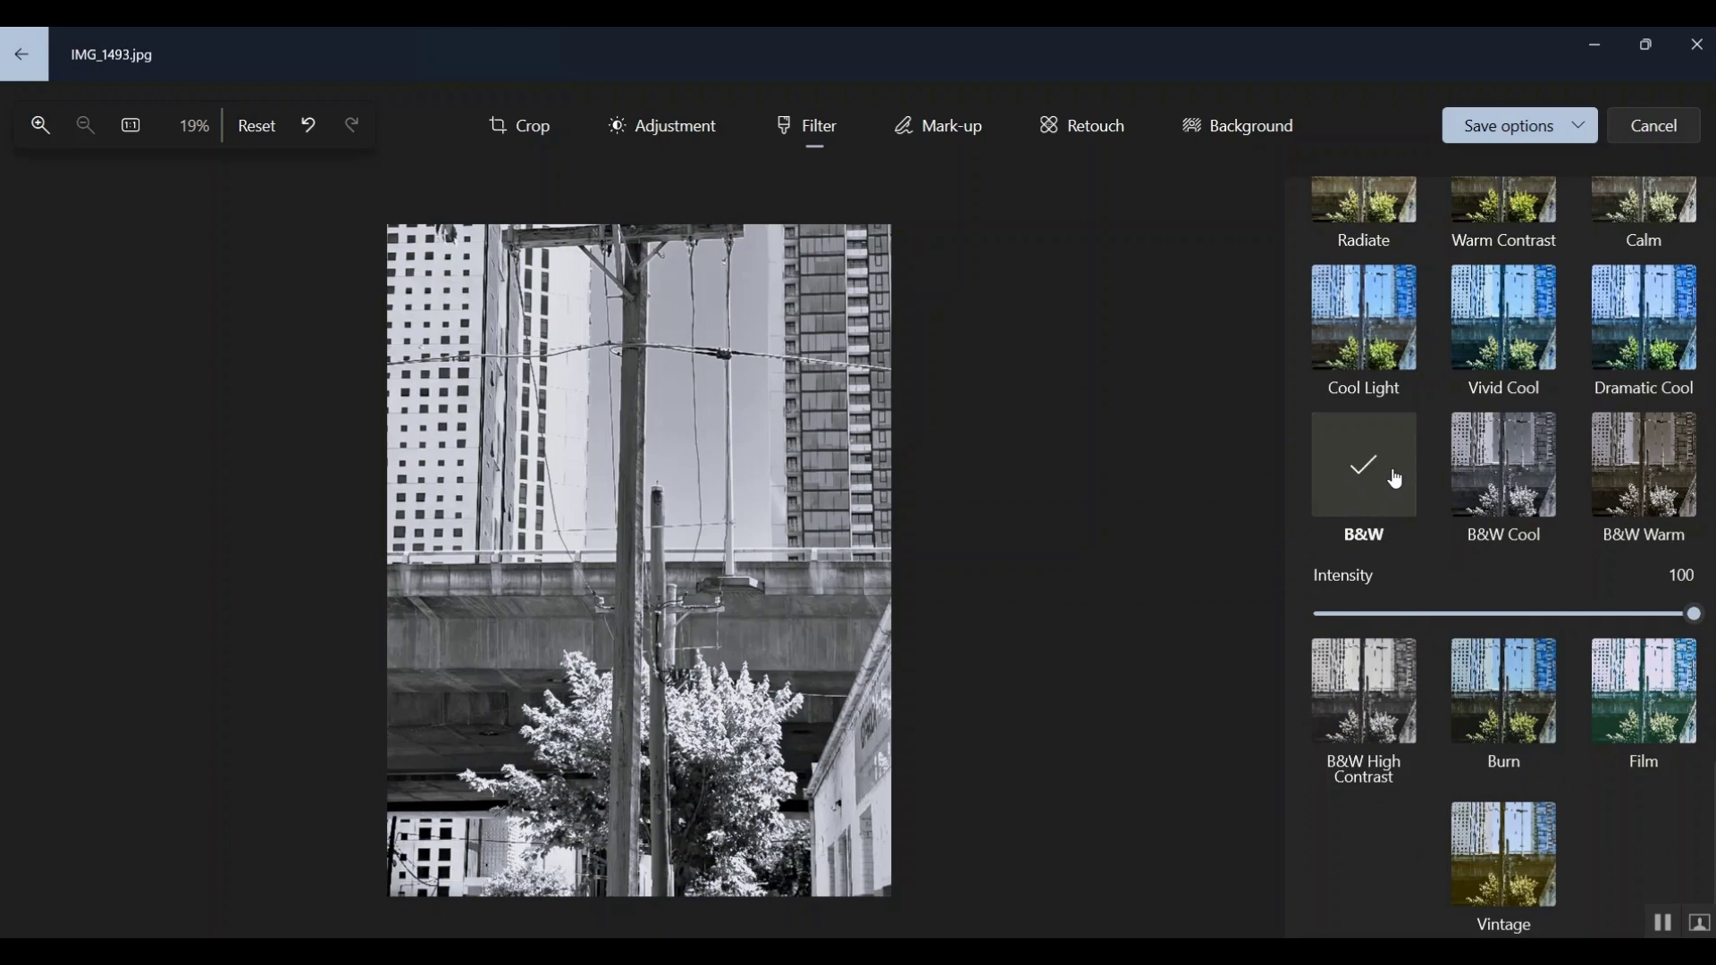
pyautogui.click(1500, 462)
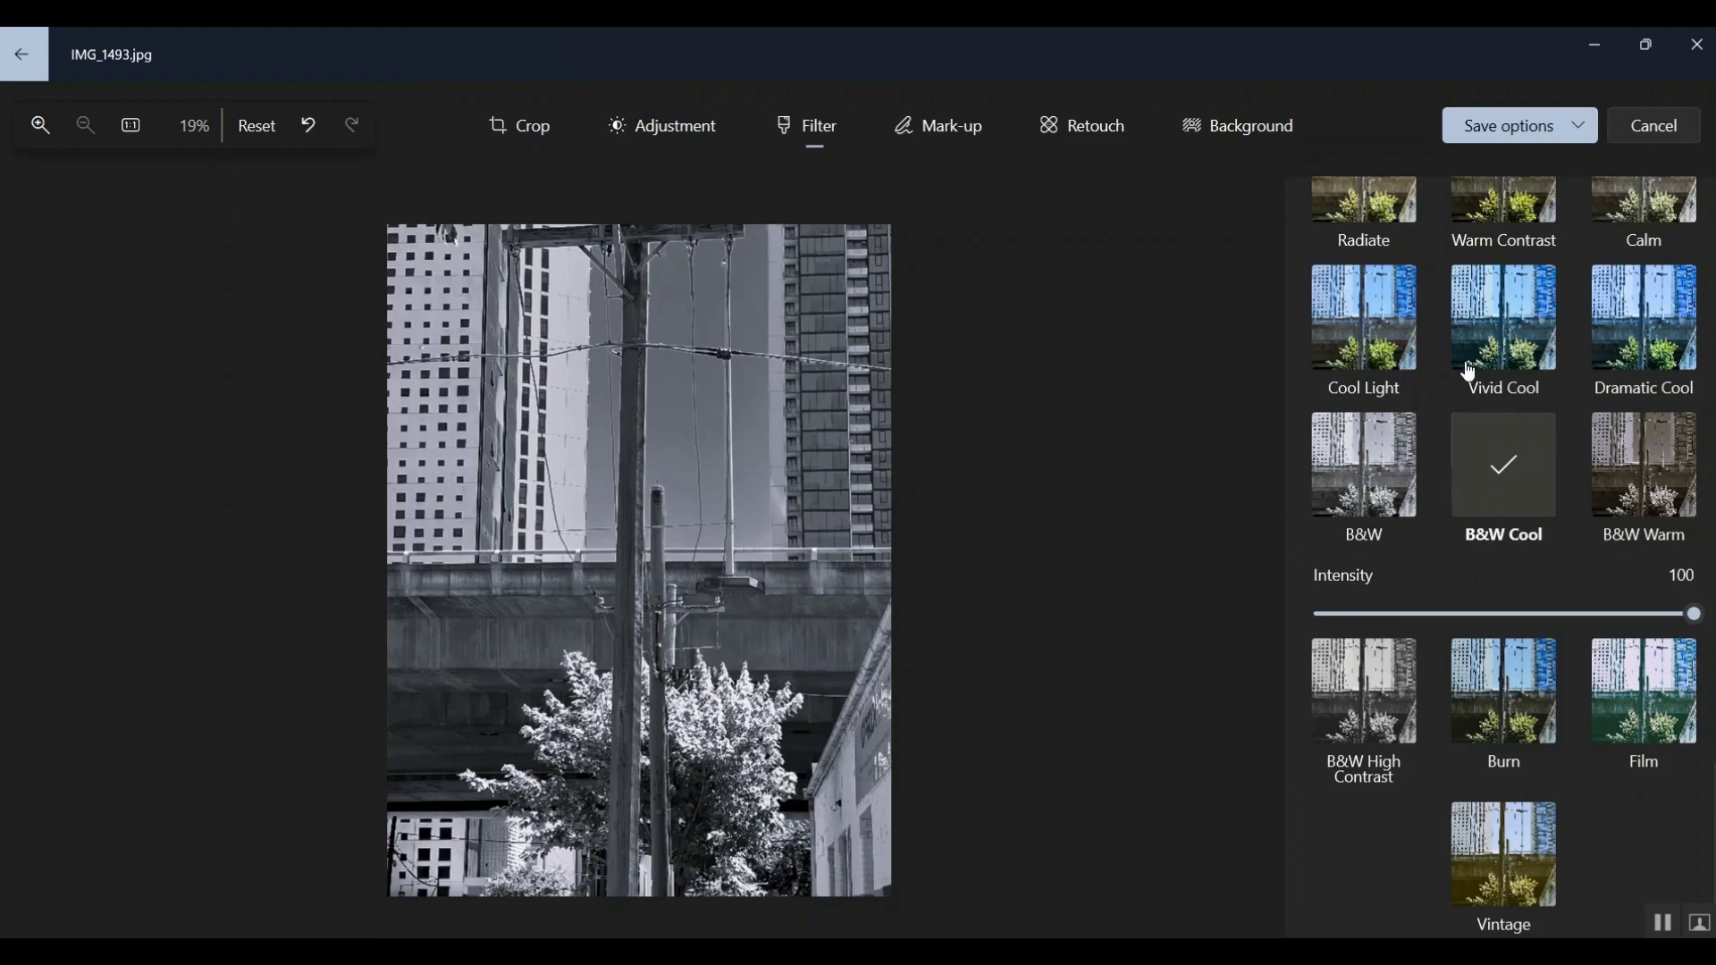
# Step: Save the B&W Cool version of IMG_1493.jpg as a copy named IMG_1e493.jpg in the Downloads folder
pyautogui.click(1530, 127)
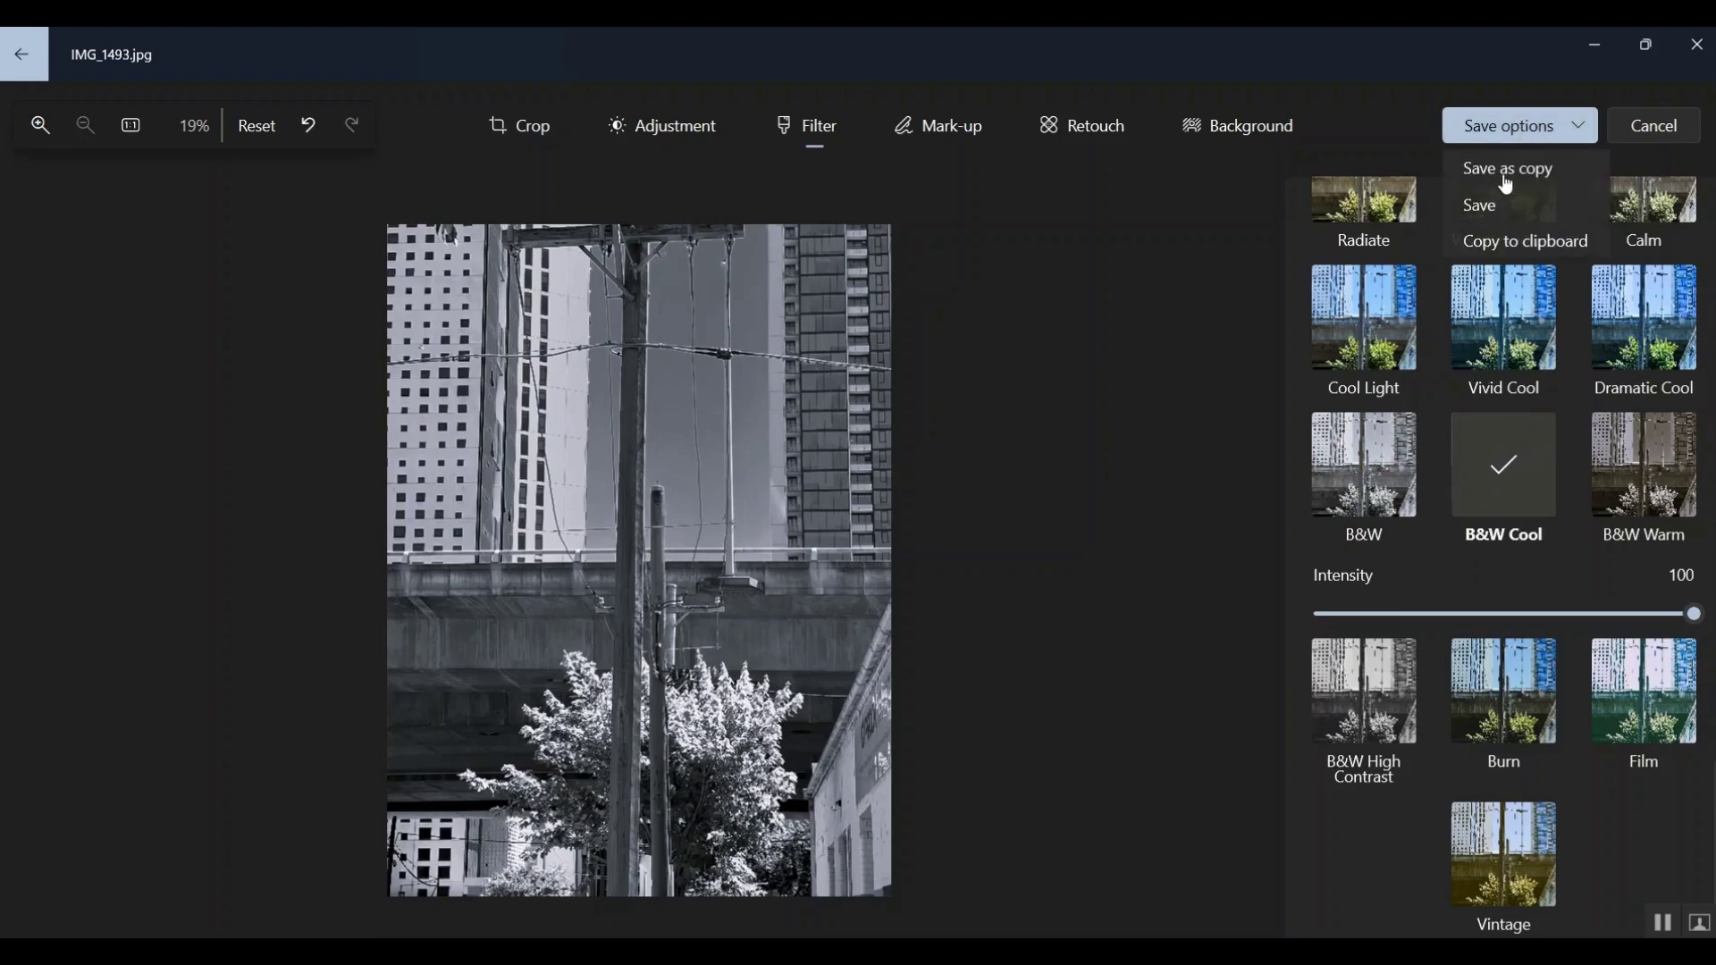
pyautogui.click(1507, 178)
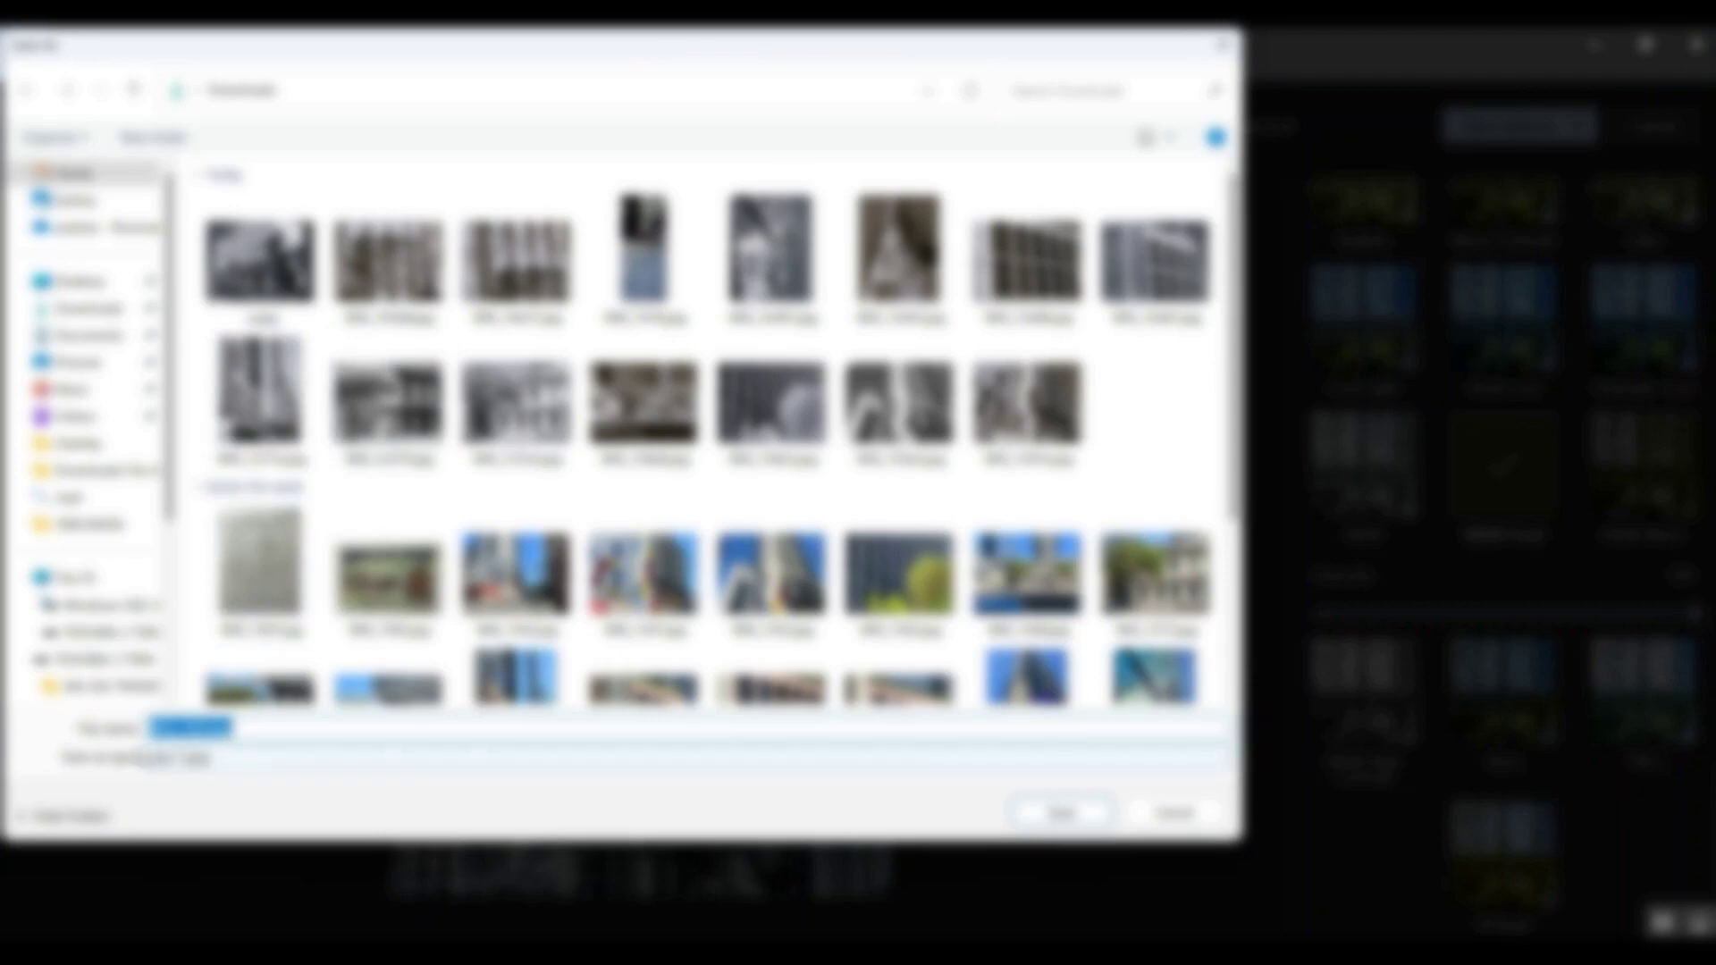
pyautogui.click(192, 728)
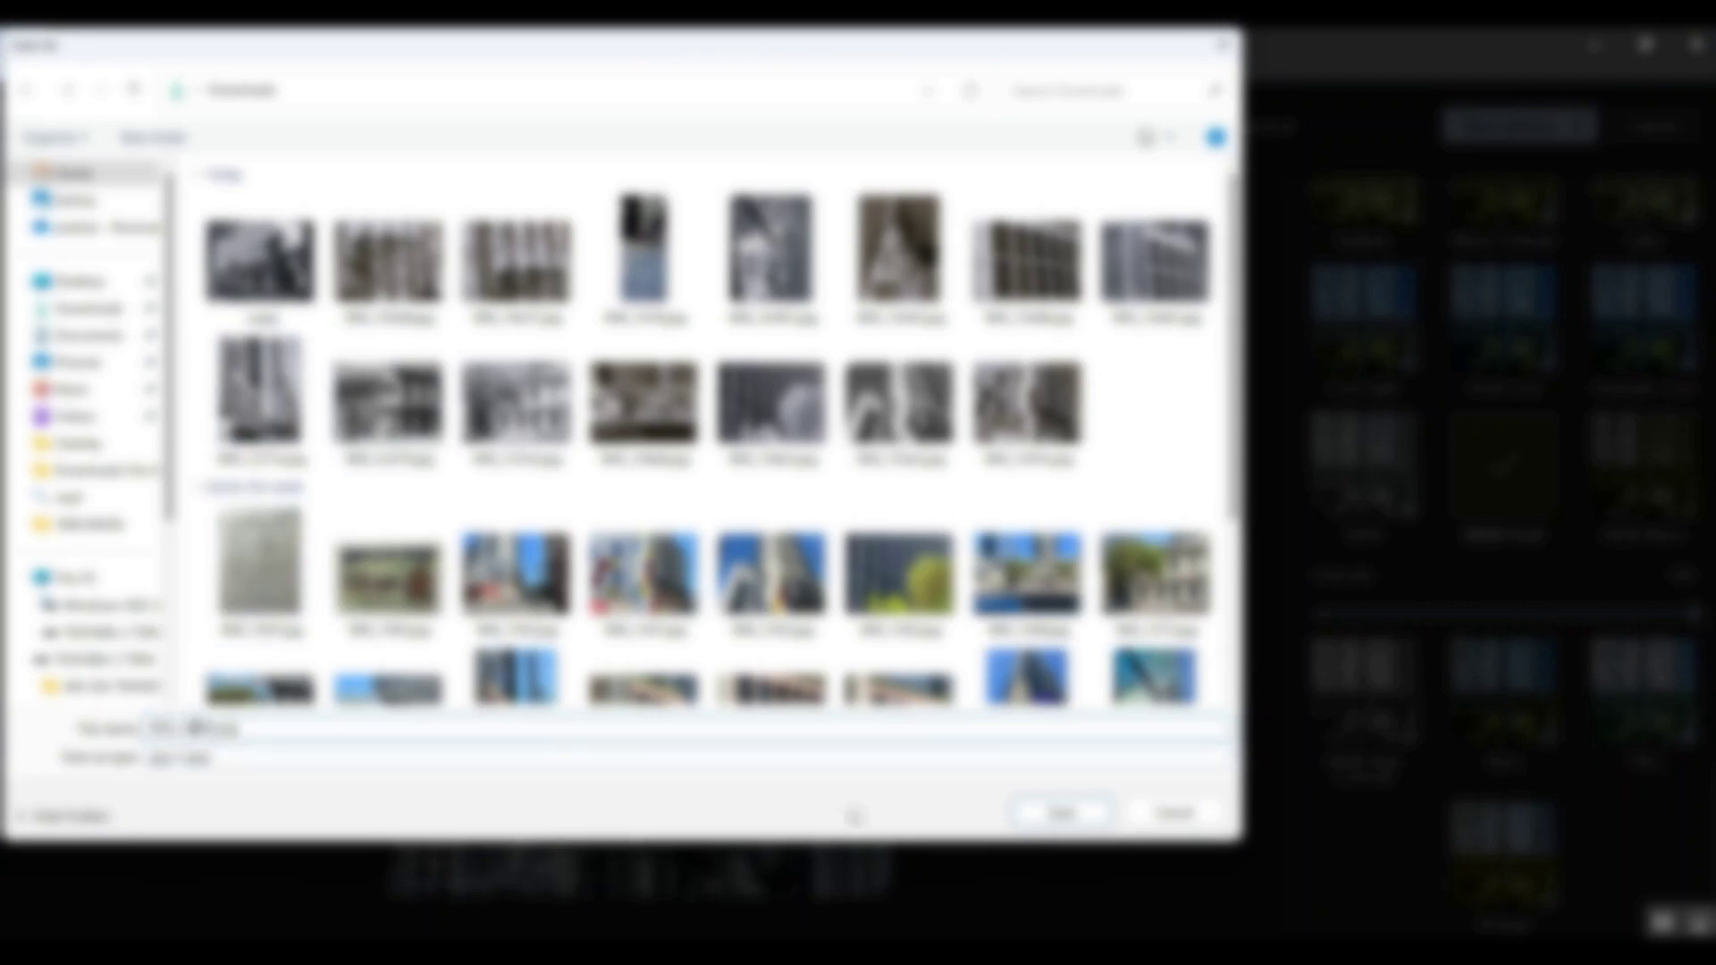
pyautogui.click(1064, 814)
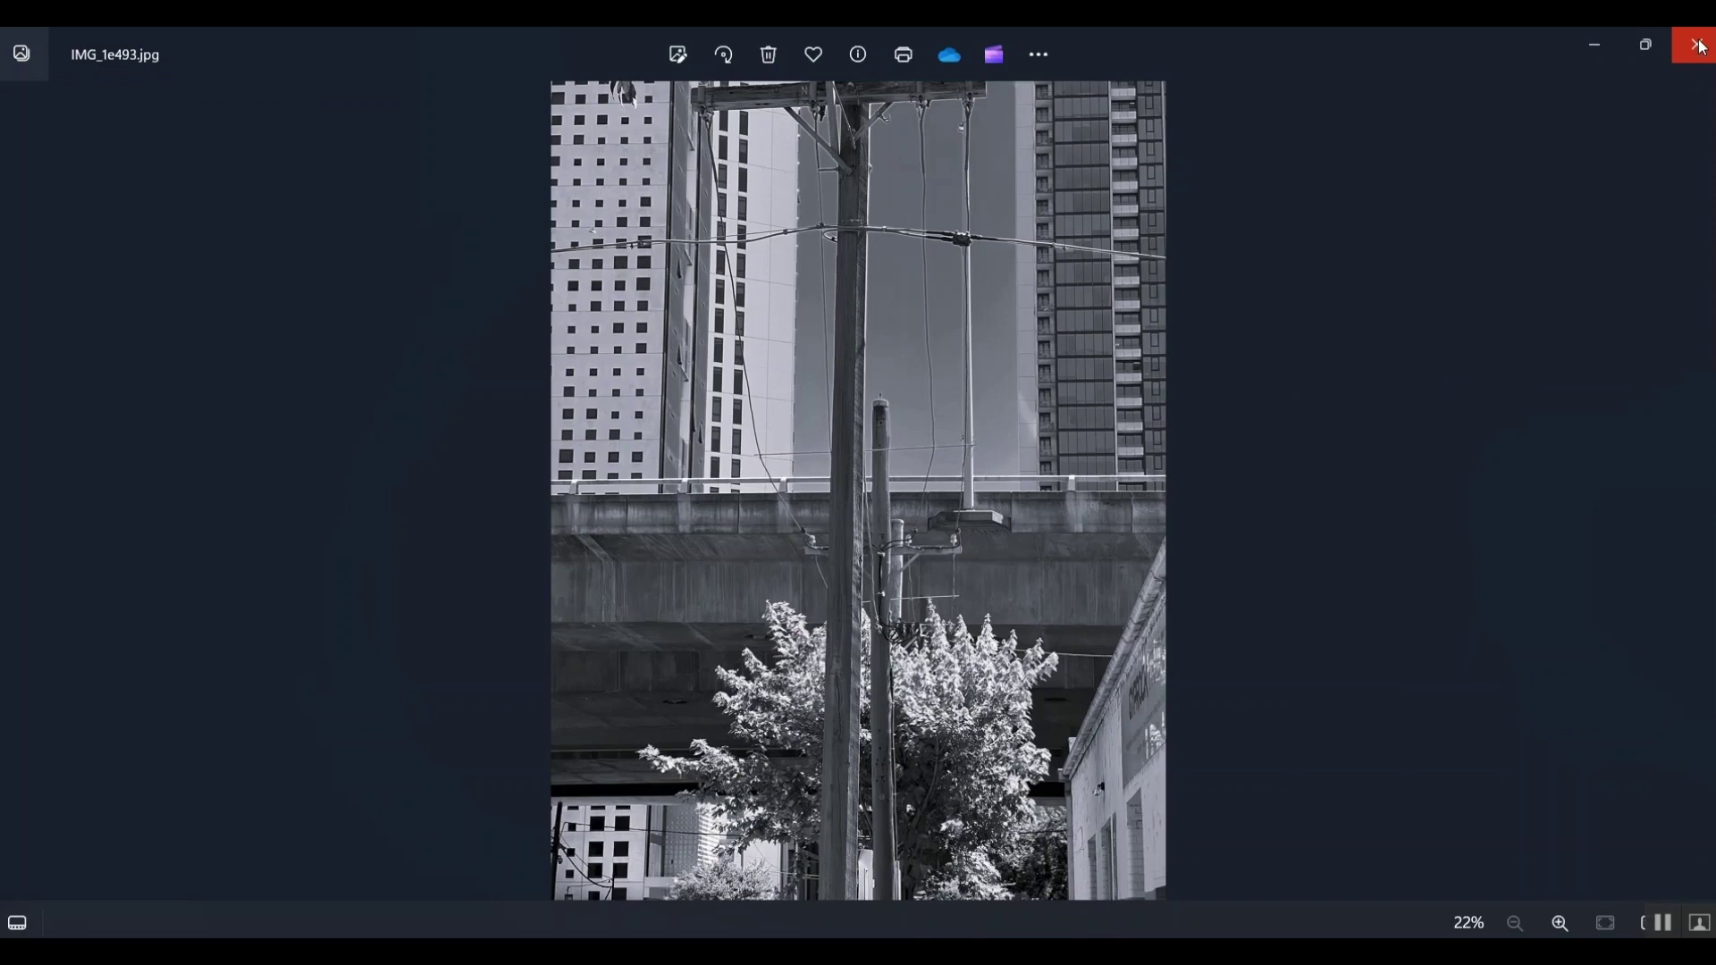
# Step: Open the saved copy IMG_1e493.jpg for editing and preview the B&W High Contrast, B&W Warm and B&W Cool filters
pyautogui.click(677, 54)
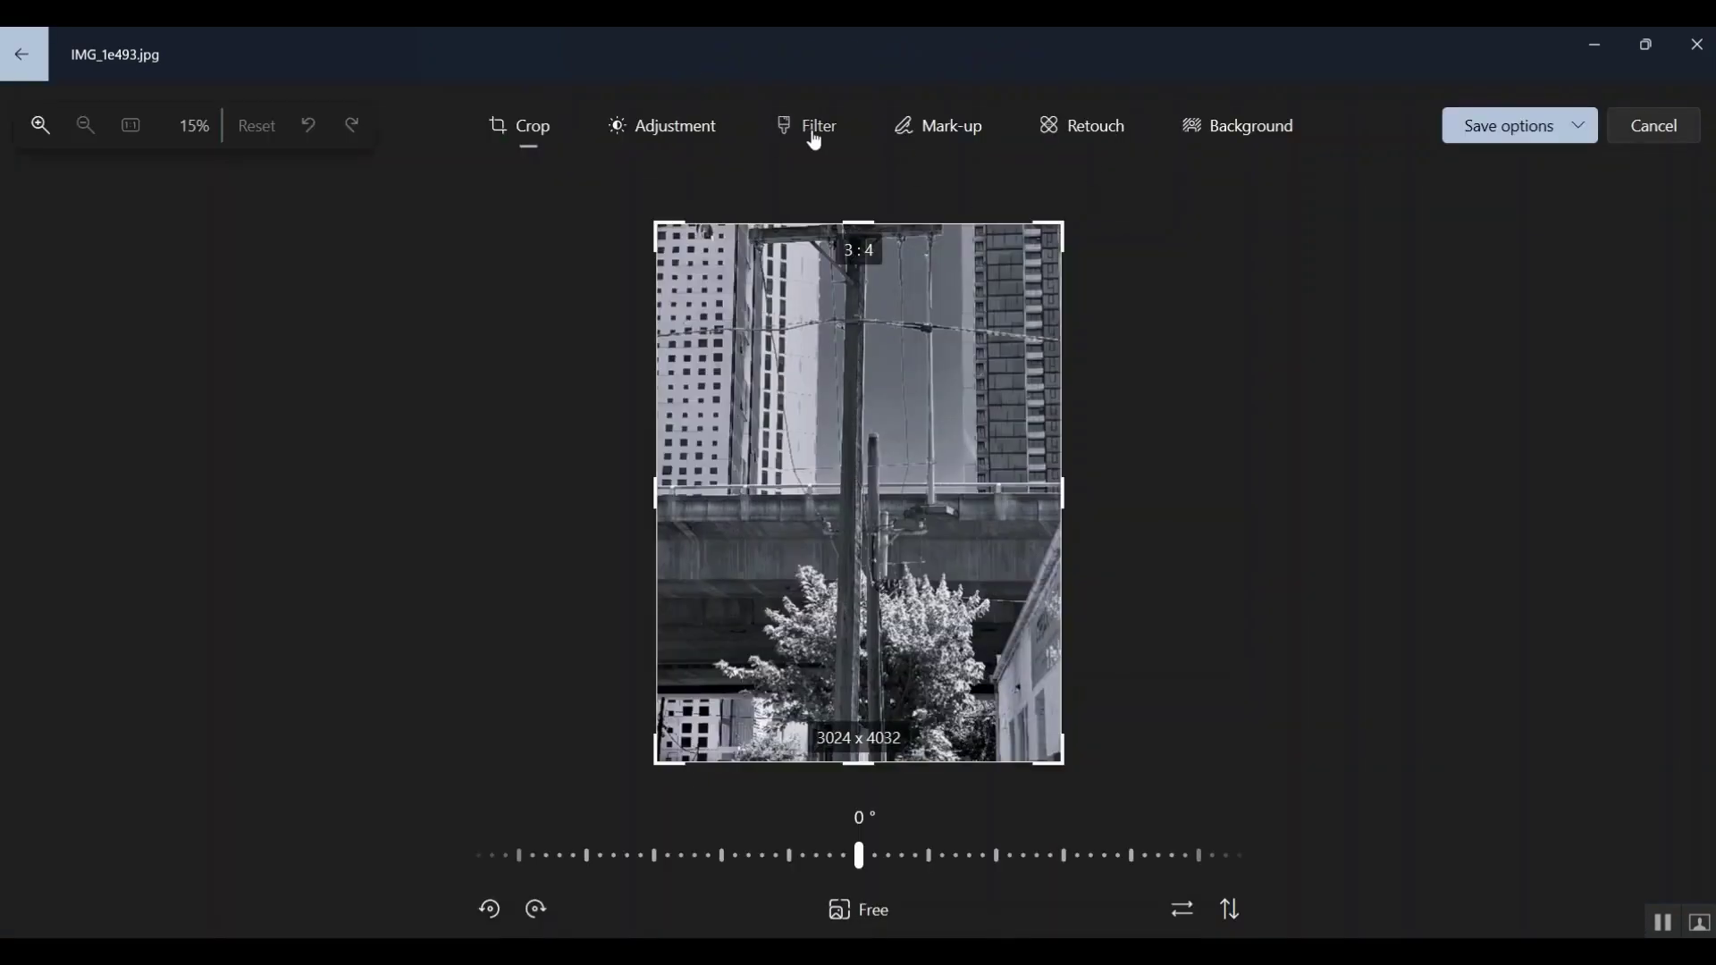
pyautogui.click(814, 140)
pyautogui.scroll(-3, 1513, 458)
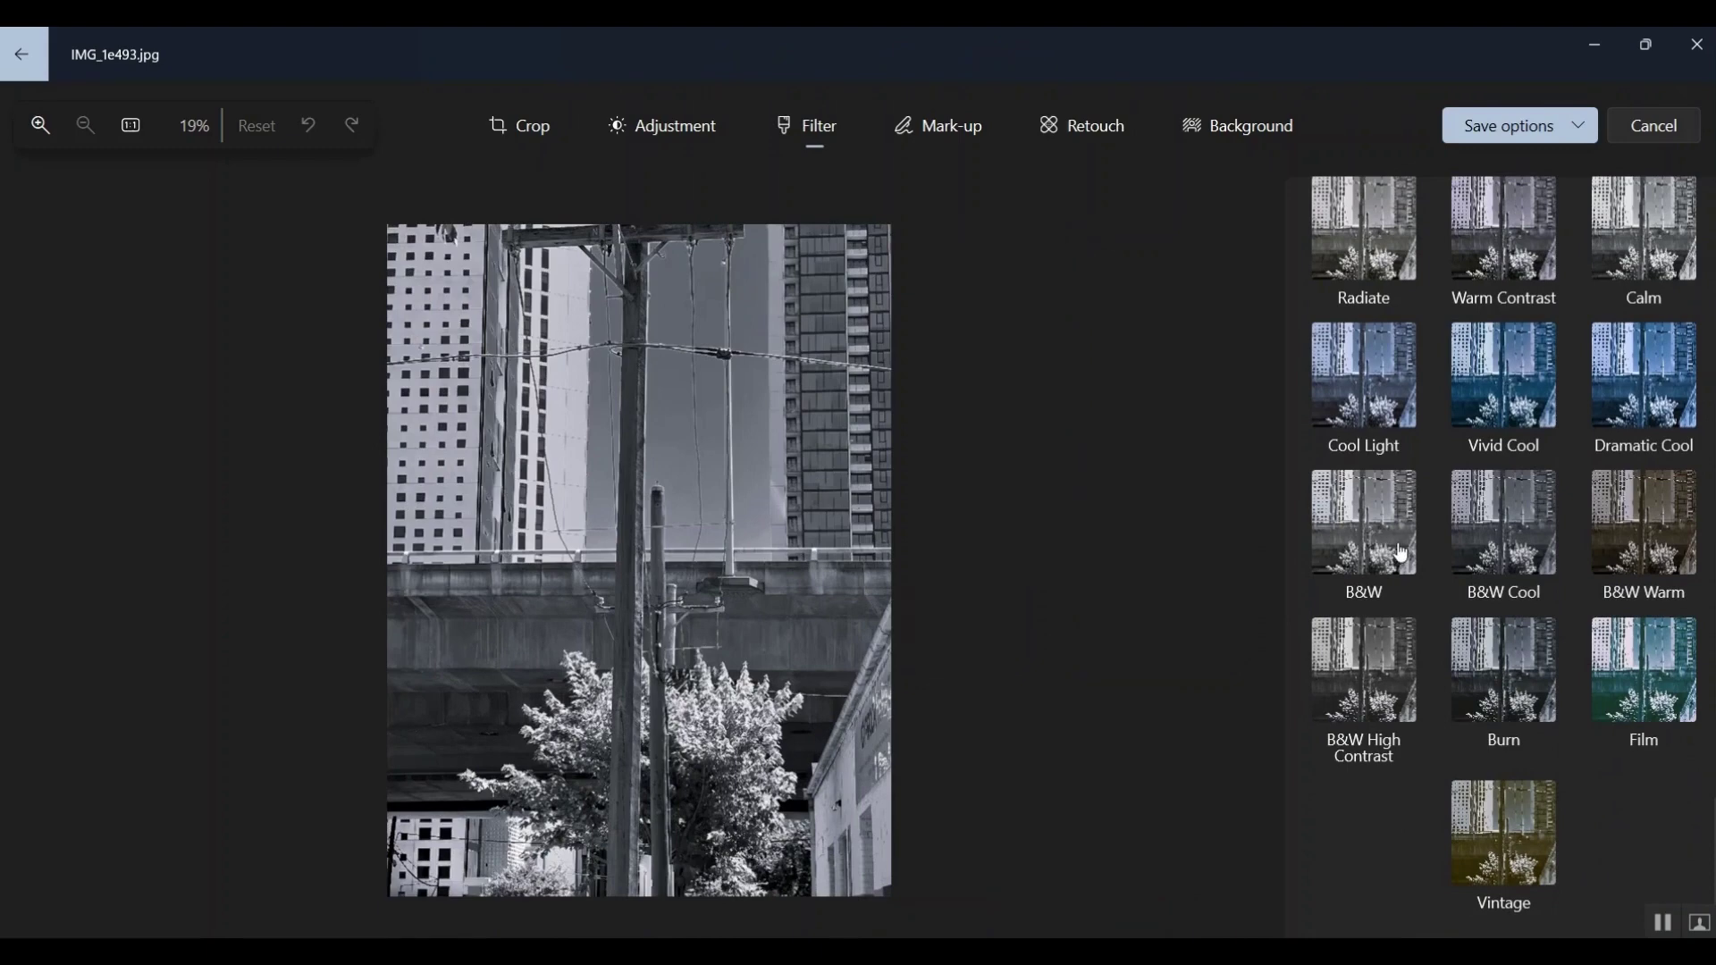
pyautogui.click(1354, 683)
pyautogui.click(1647, 525)
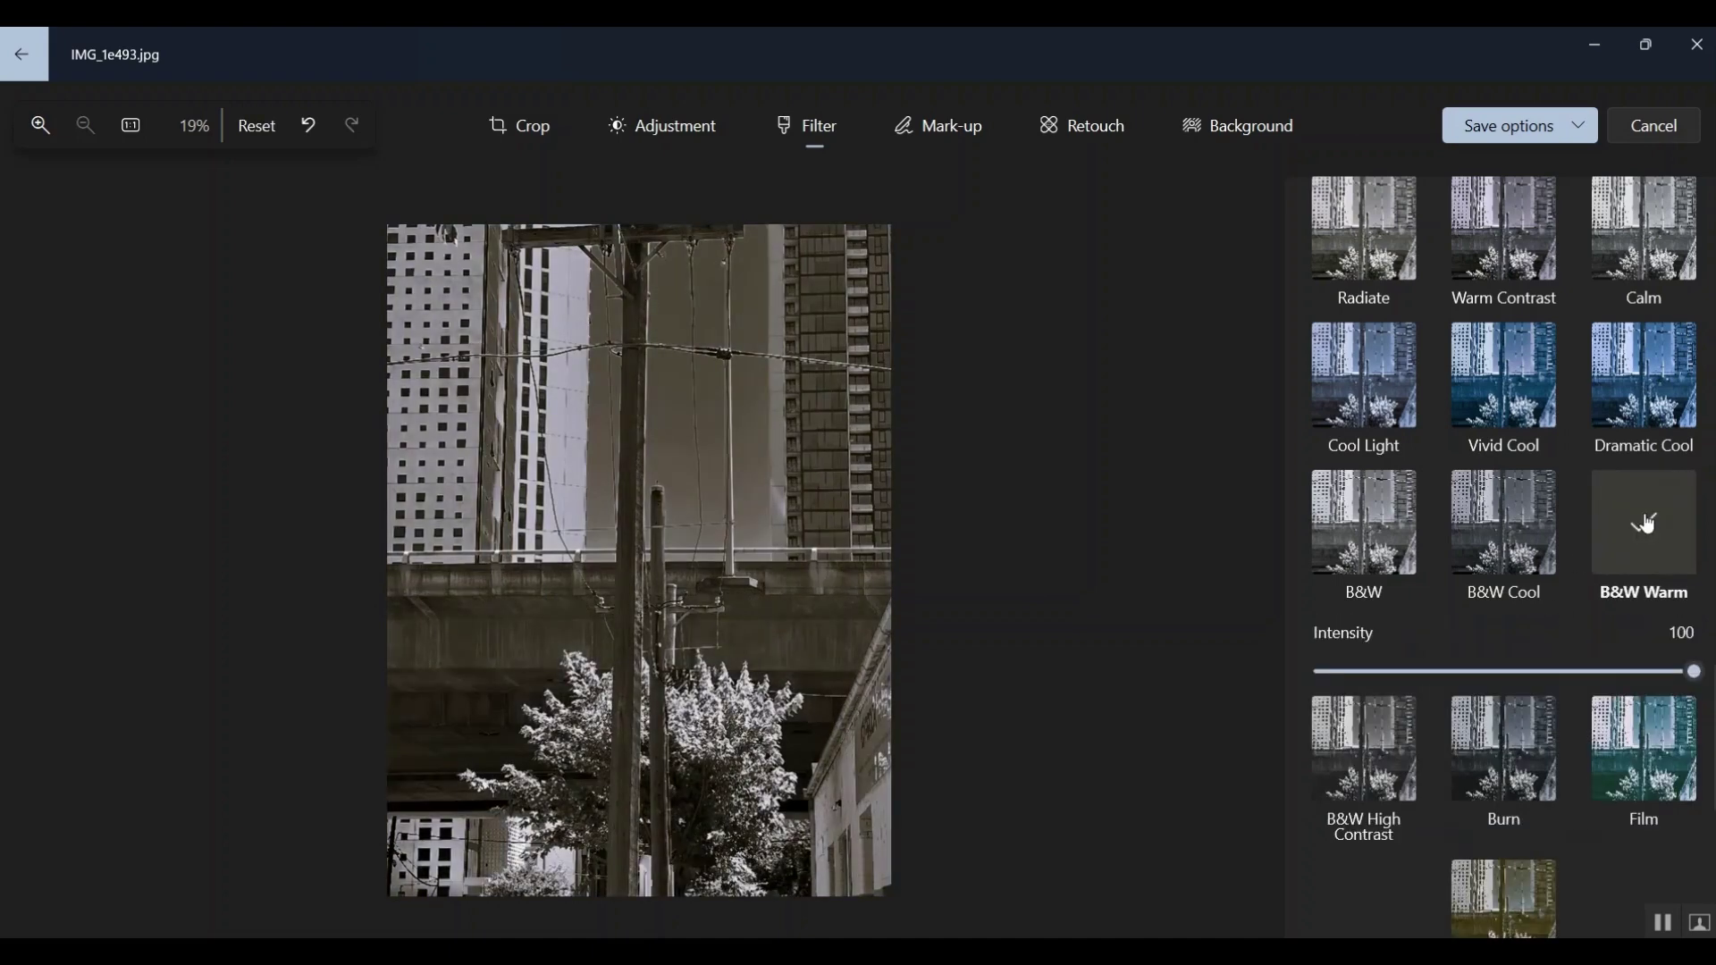
pyautogui.click(1506, 535)
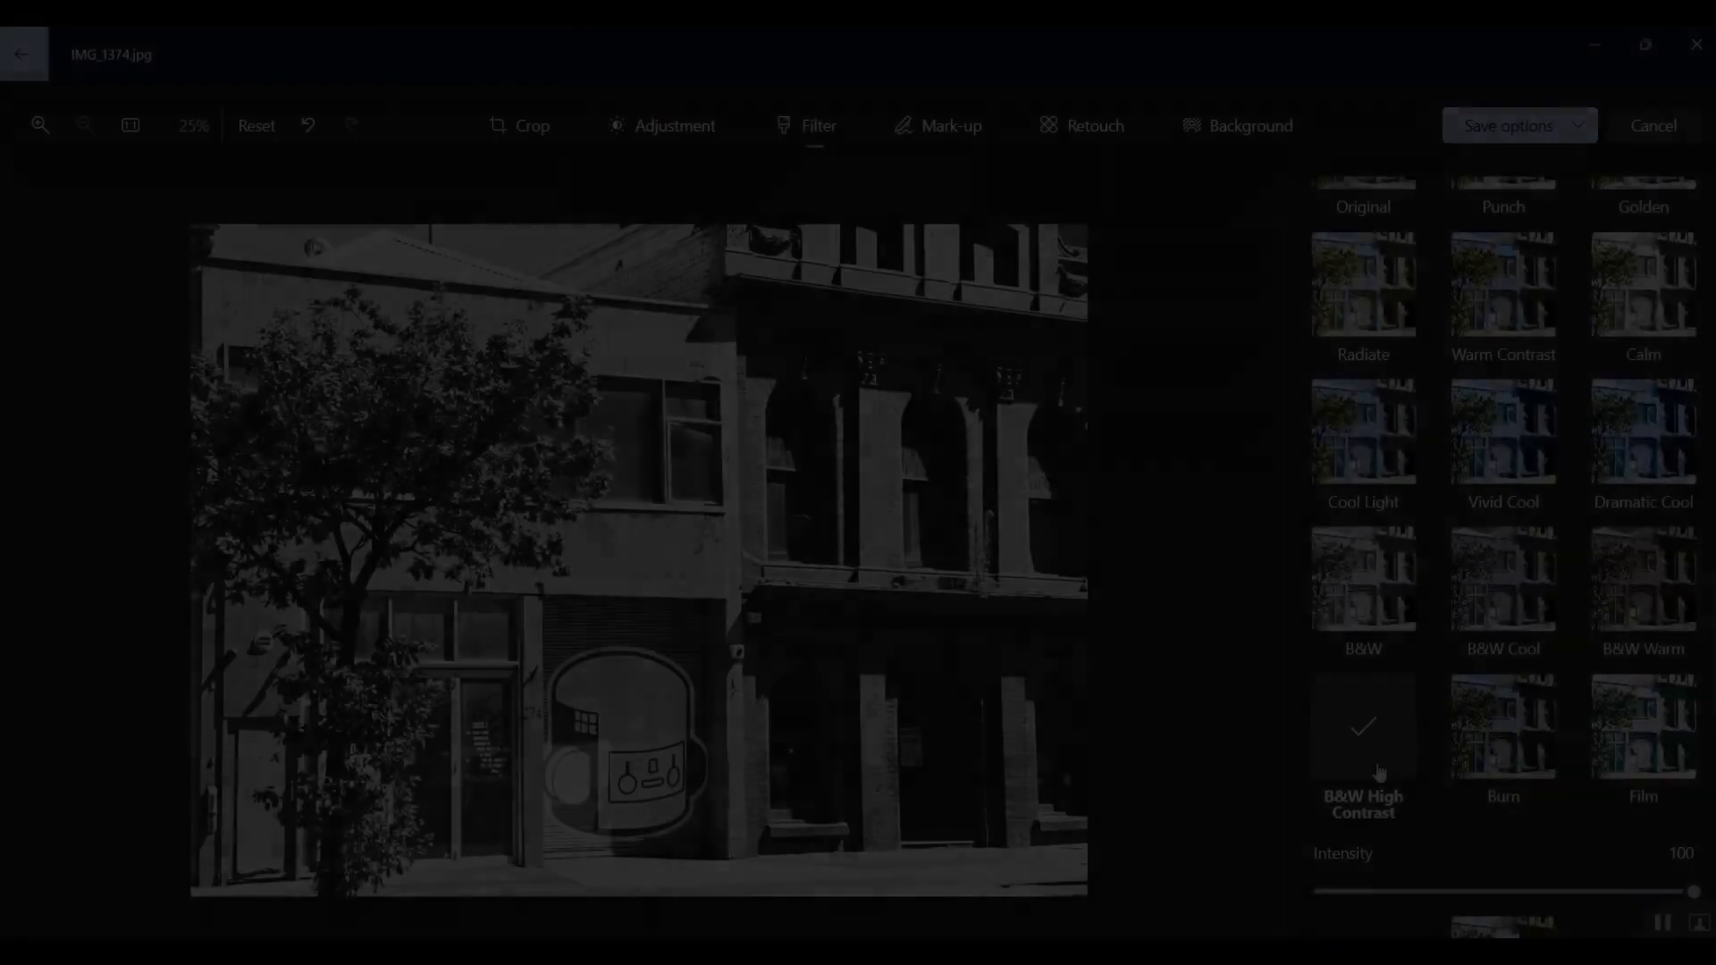
# Step: Compare the B&W Warm, B&W Cool and B&W filters on the street photo IMG_1374.jpg
pyautogui.click(1638, 594)
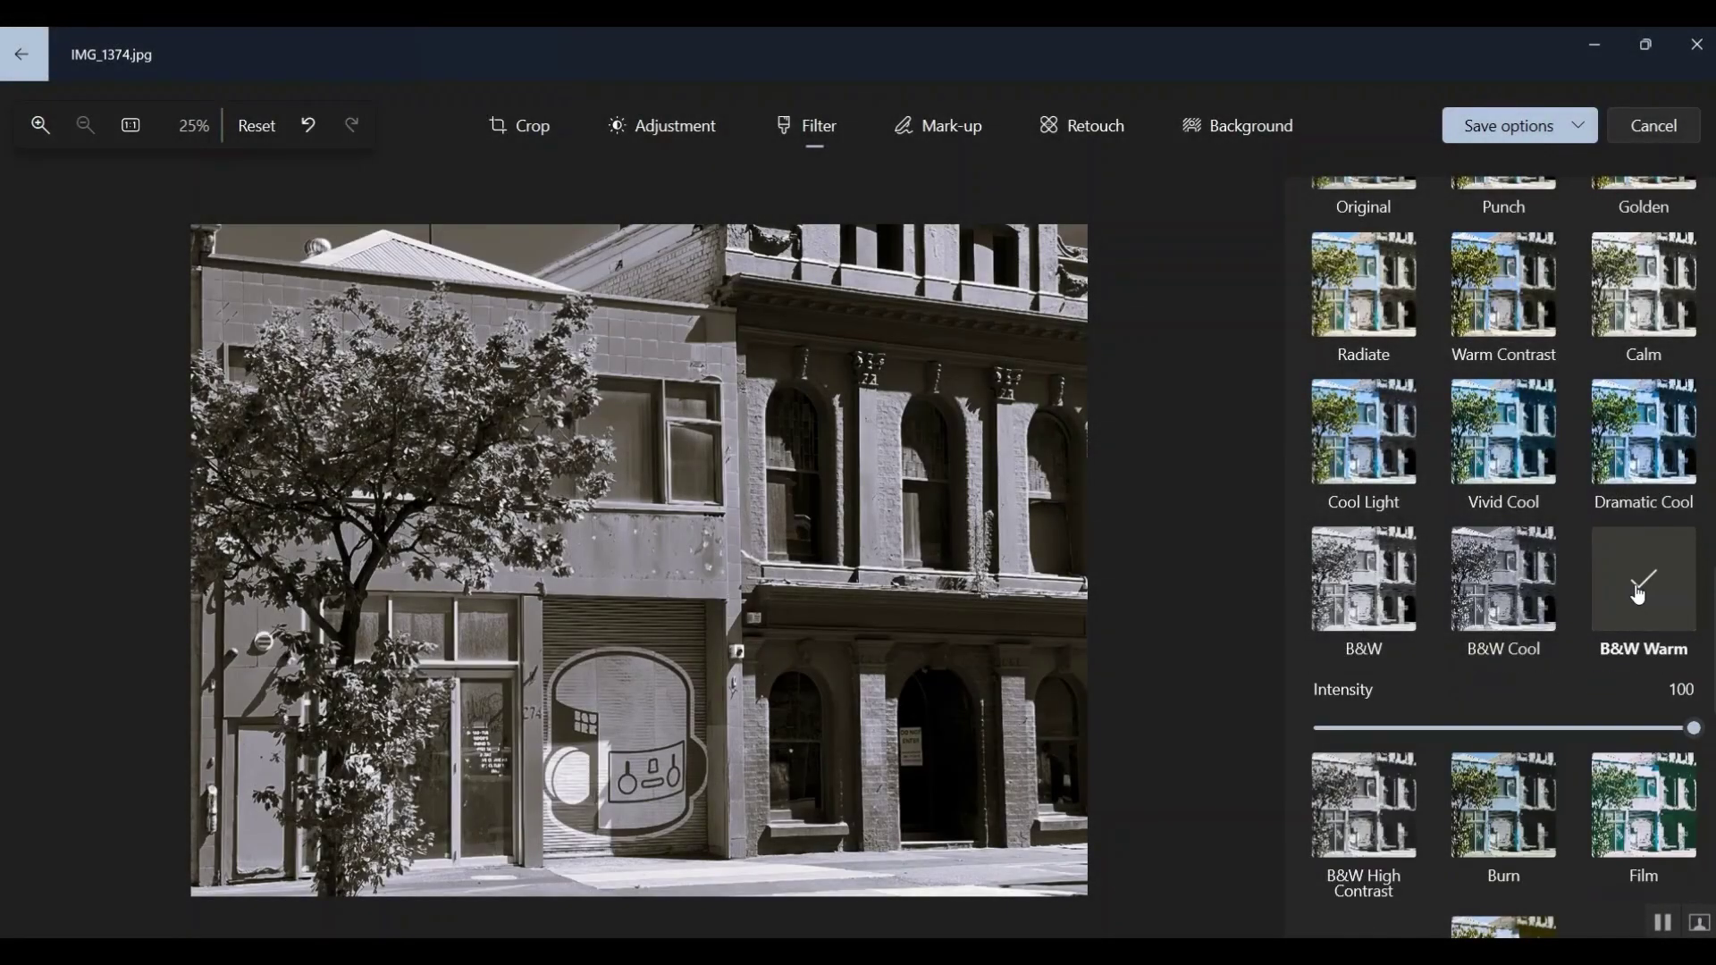
pyautogui.click(1531, 617)
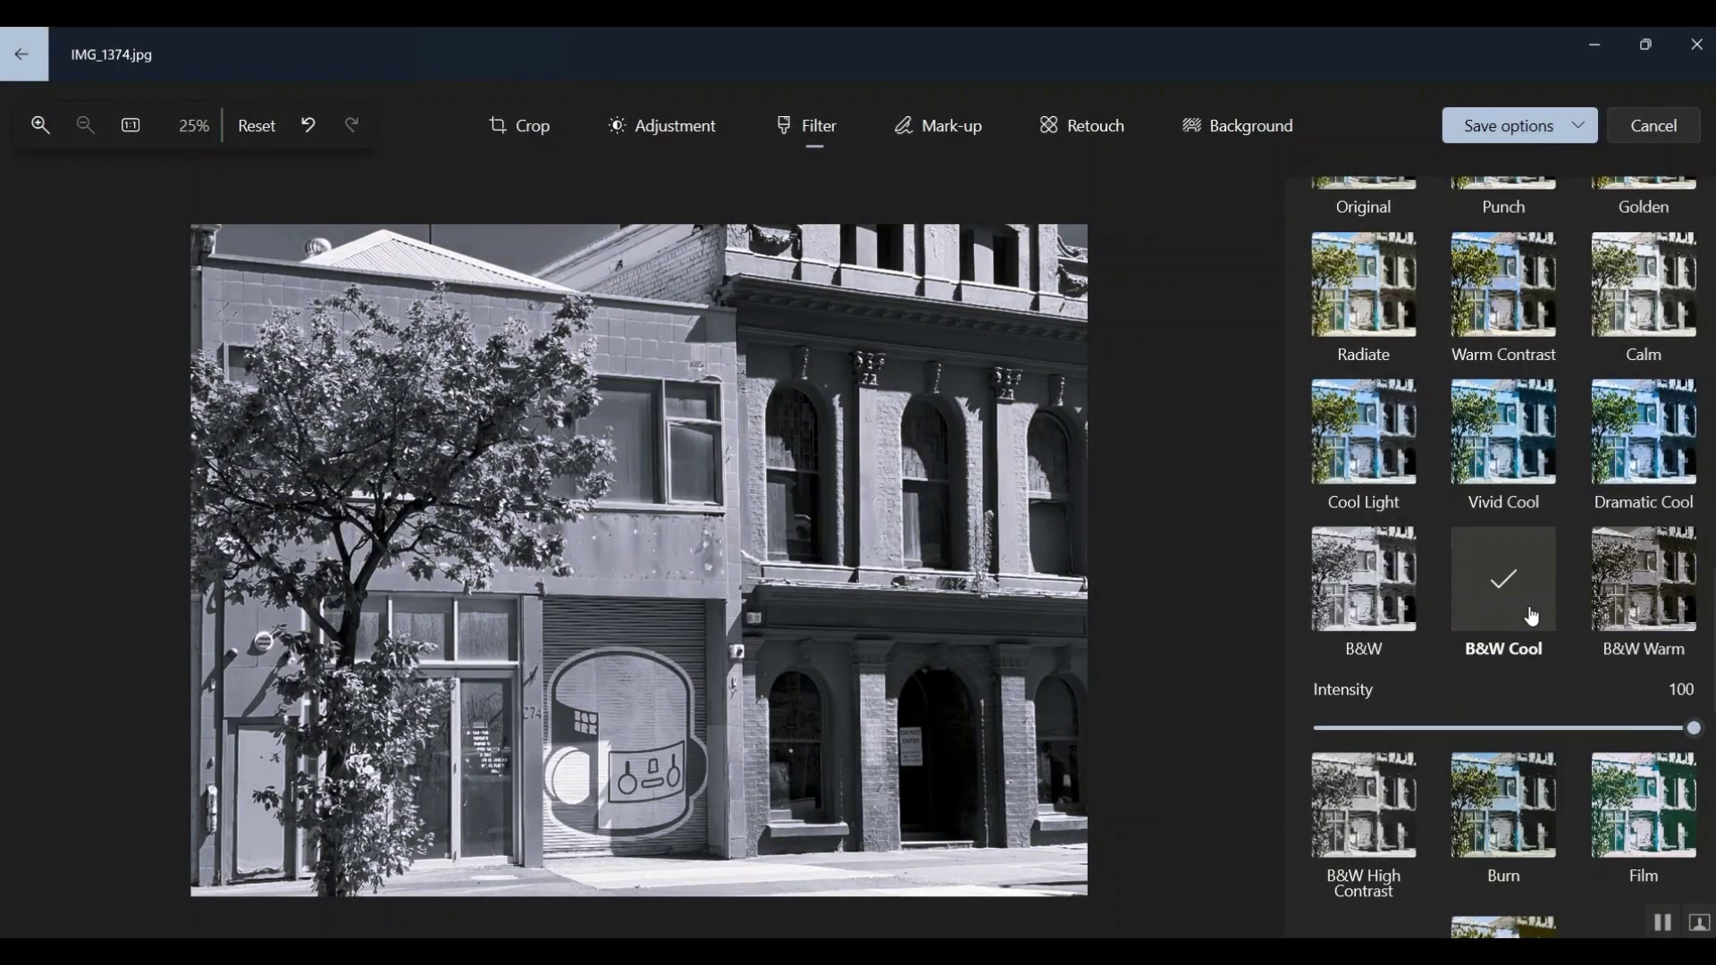
pyautogui.click(1387, 605)
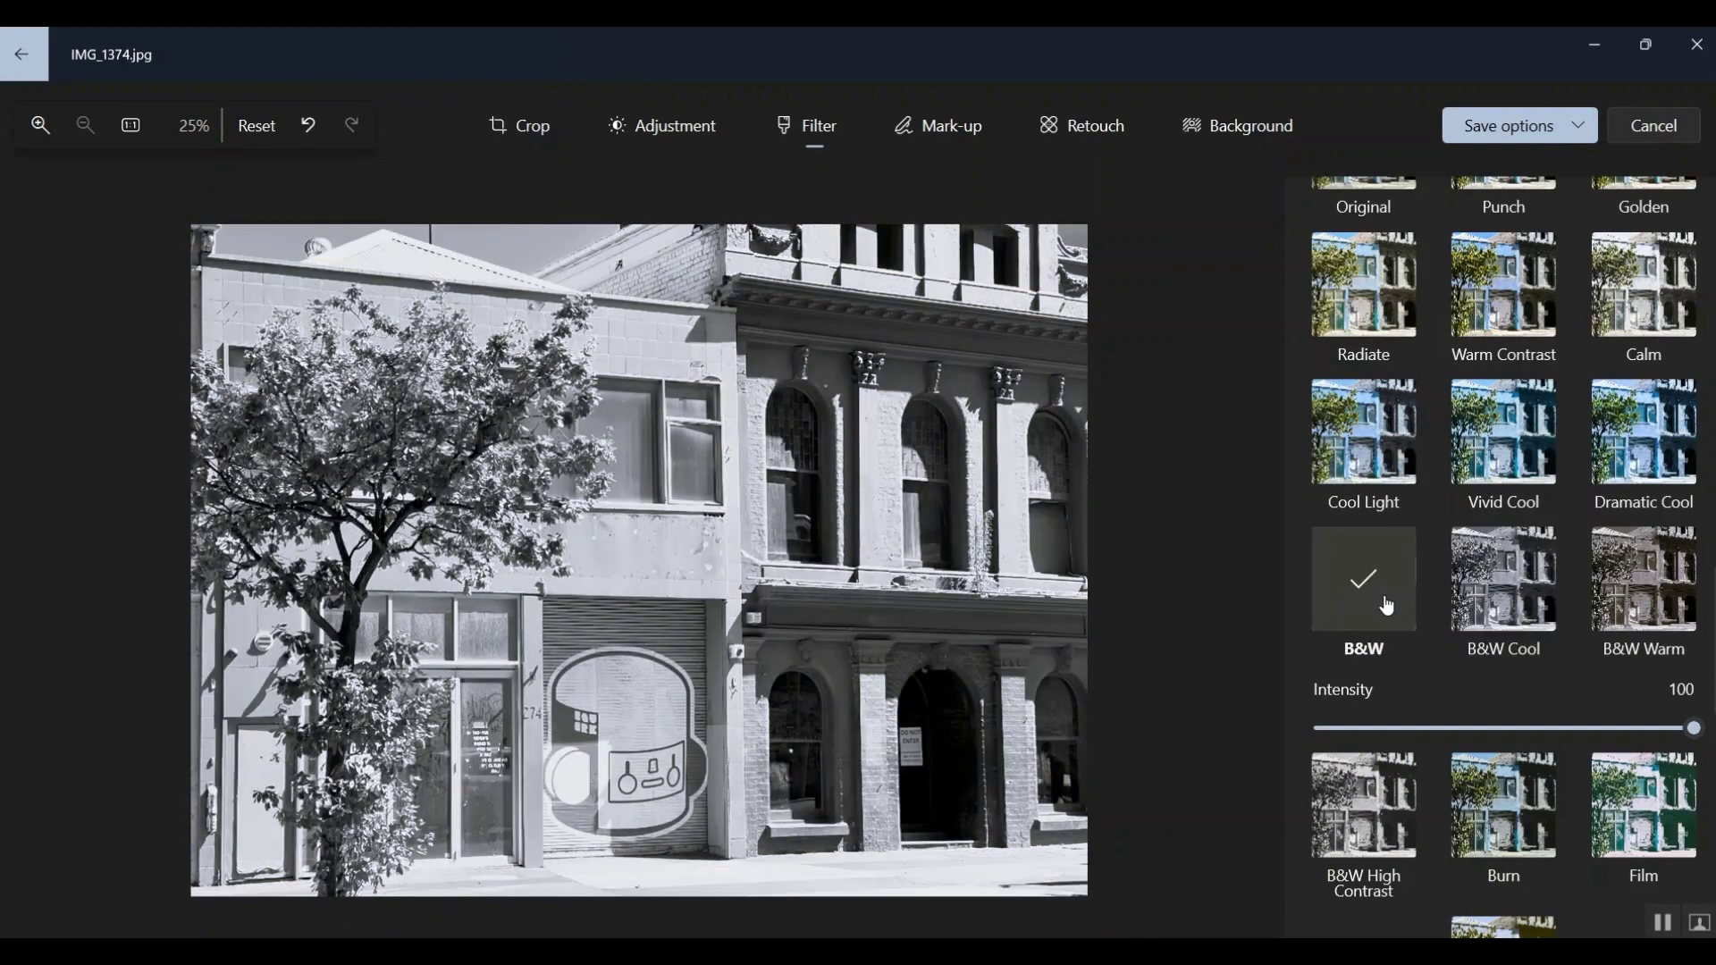